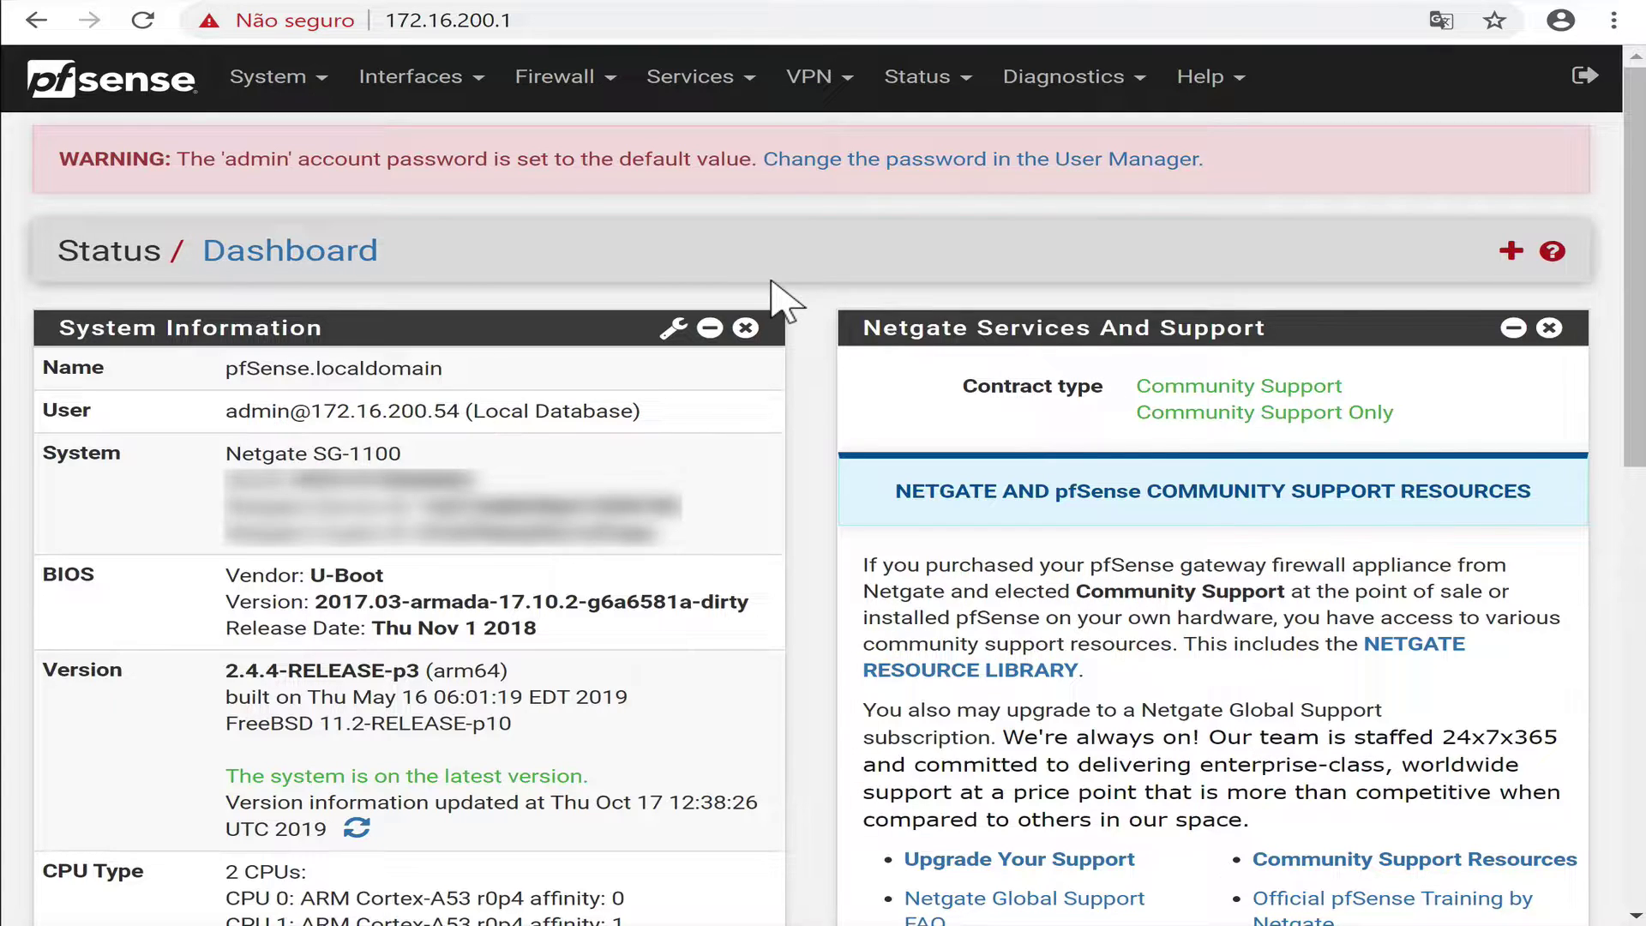
Open Interfaces > Switches, review the port assignments, and display the VLAN groups 4090, 4091, 4092.
click(461, 93)
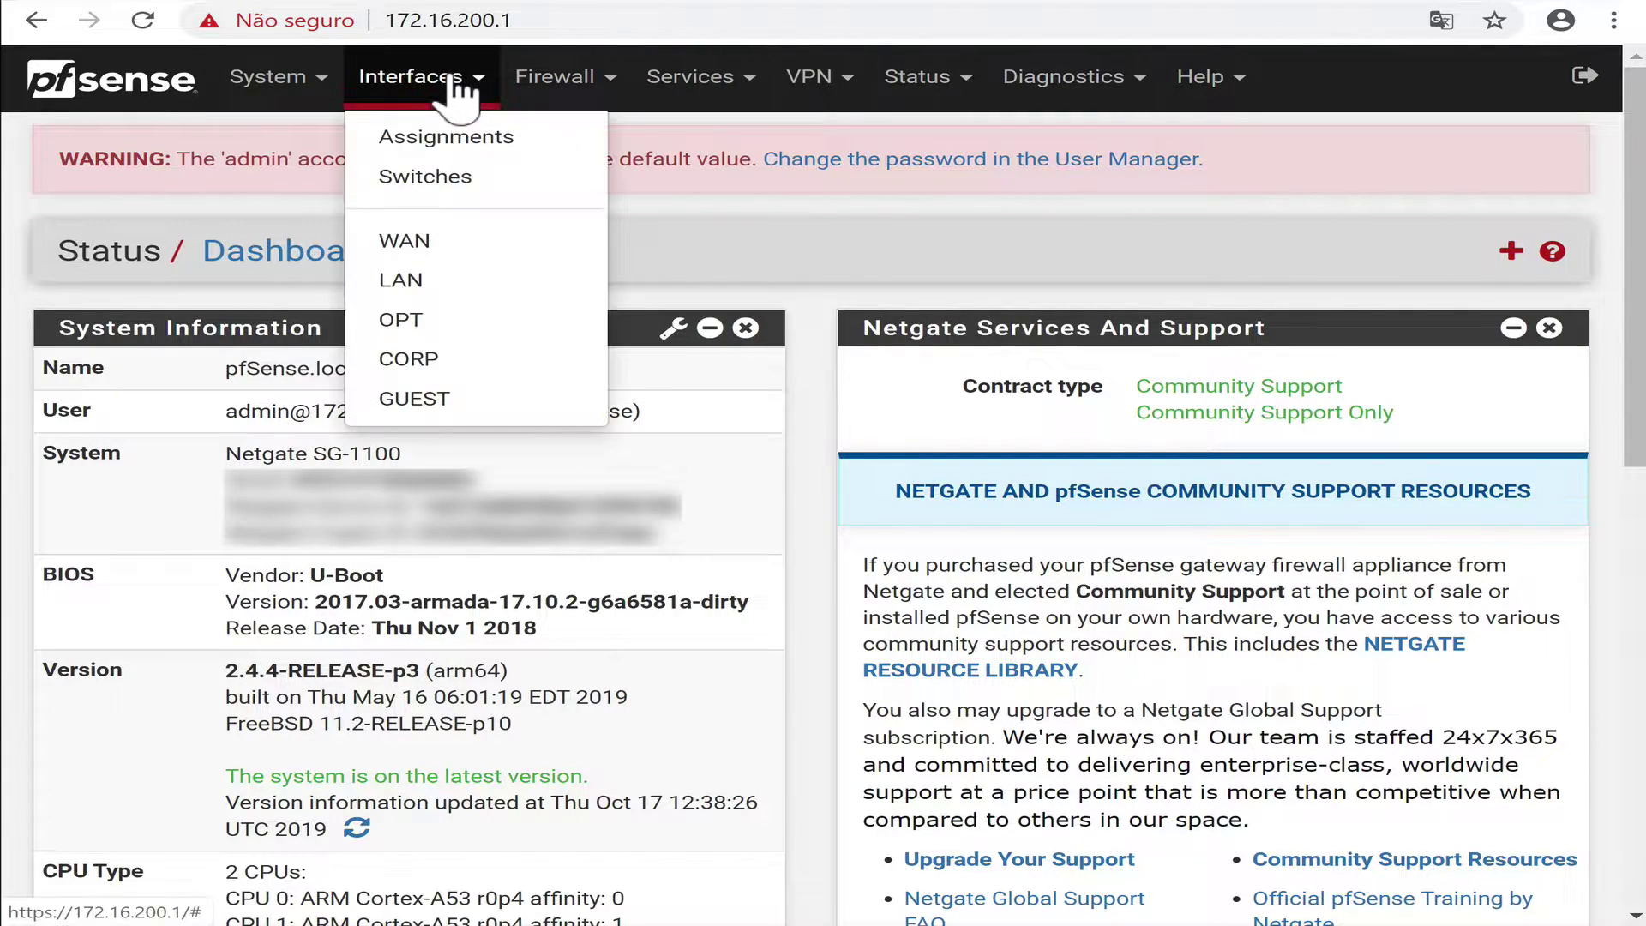
click(433, 176)
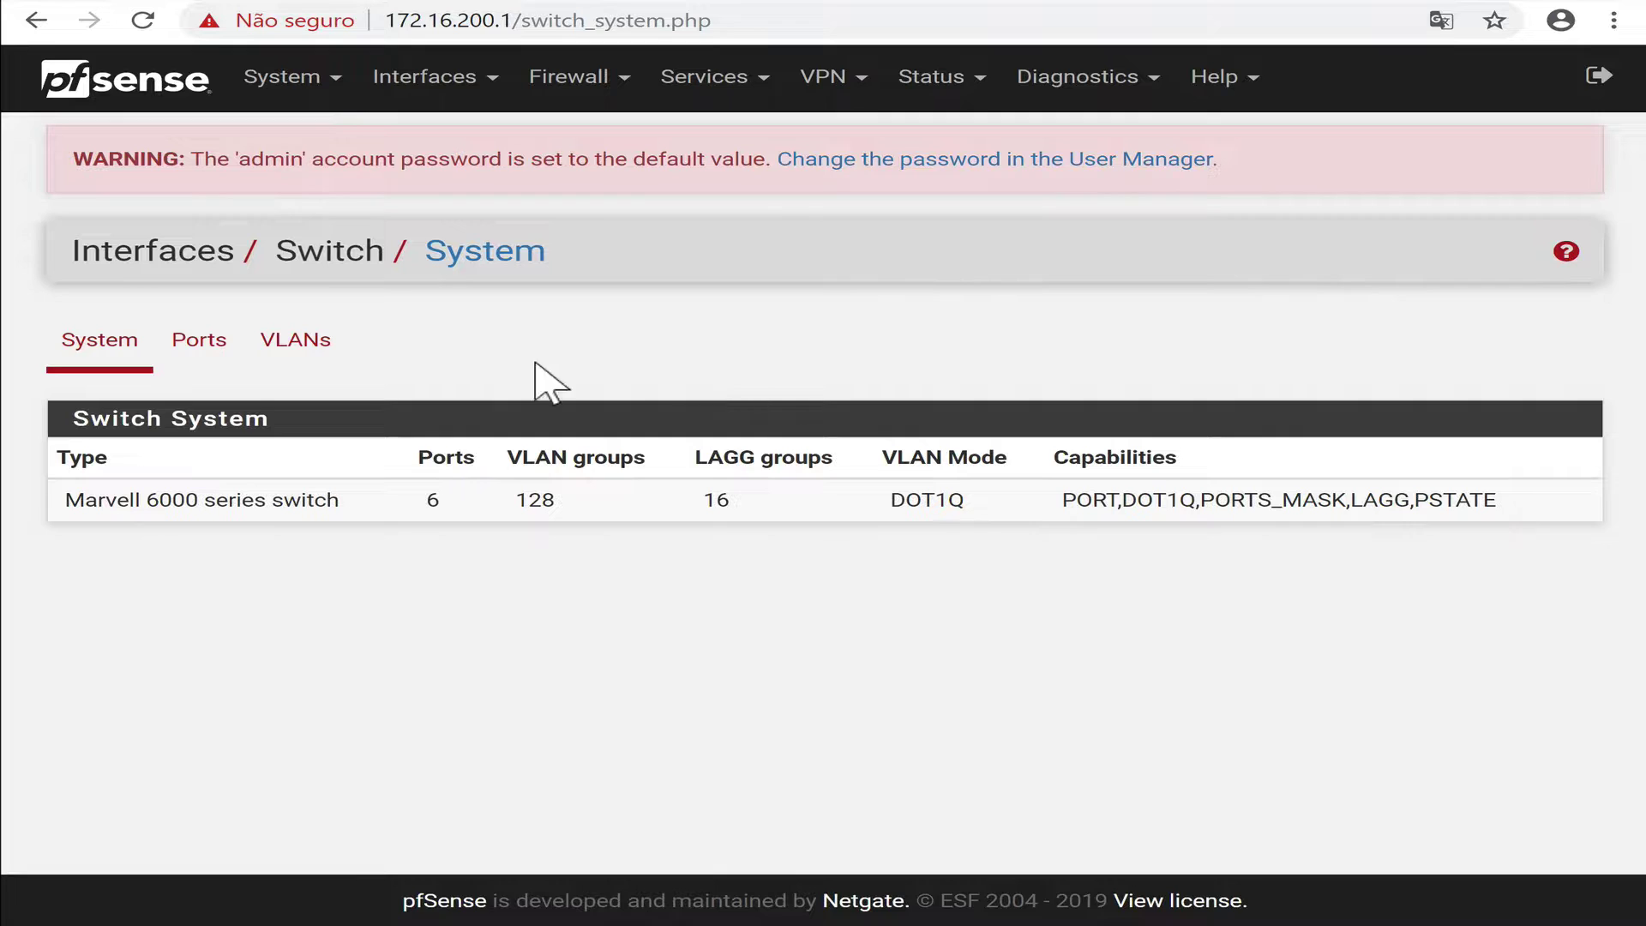
click(214, 354)
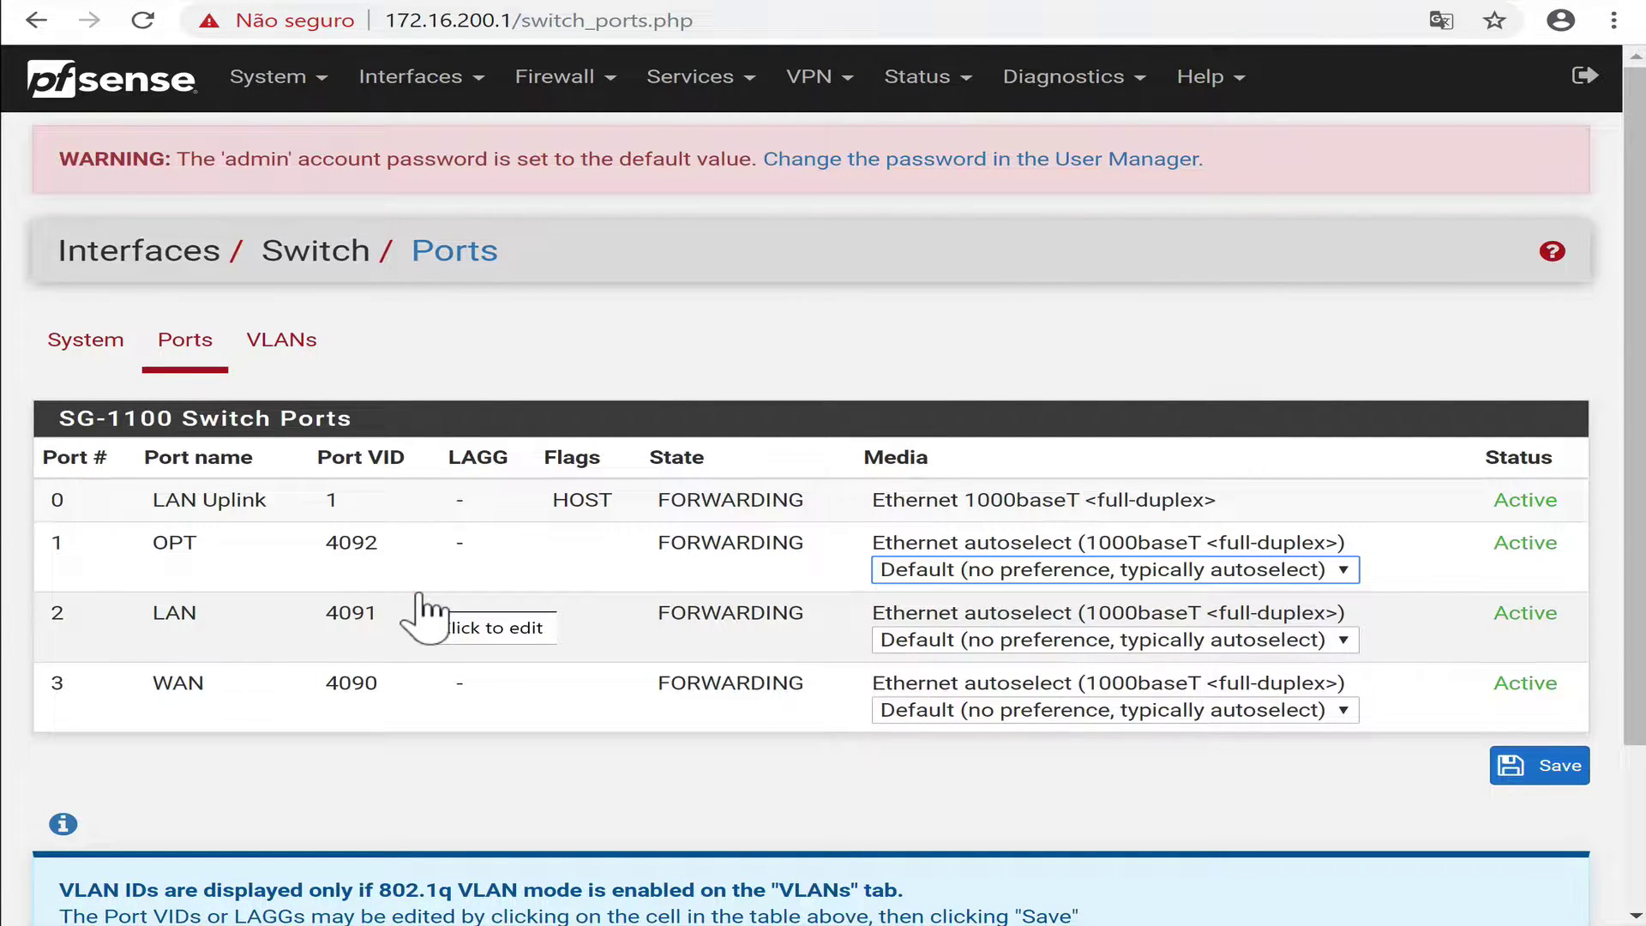
click(299, 341)
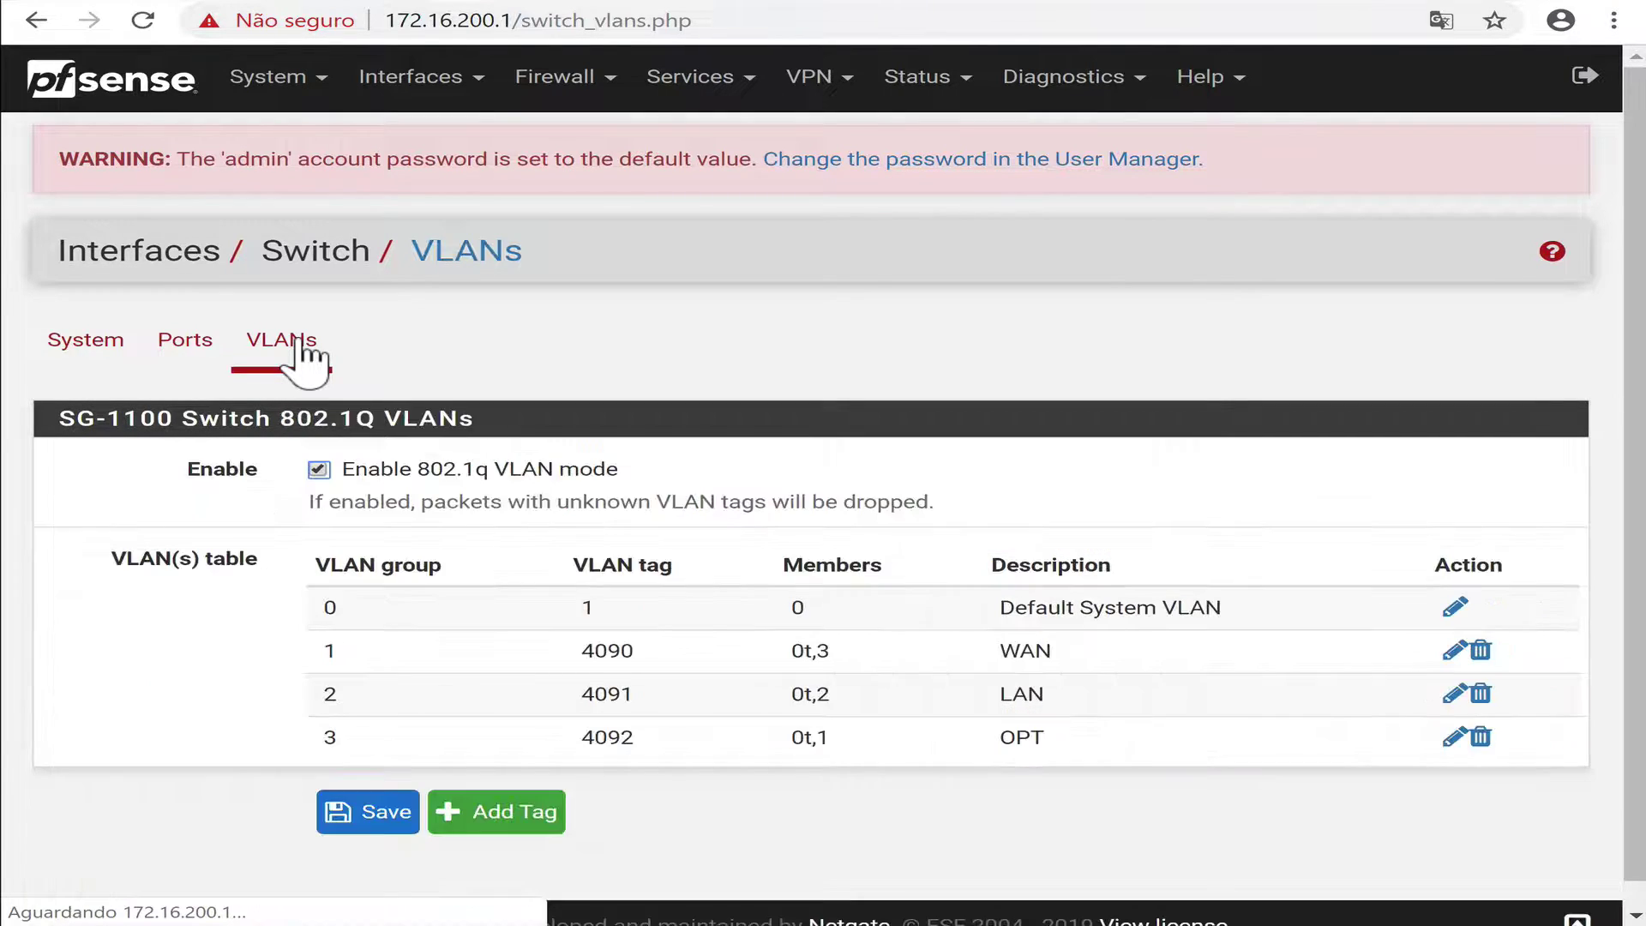
Add switch VLAN 210 'Corporativo' with ports 0 and 1 as tagged members.
click(513, 819)
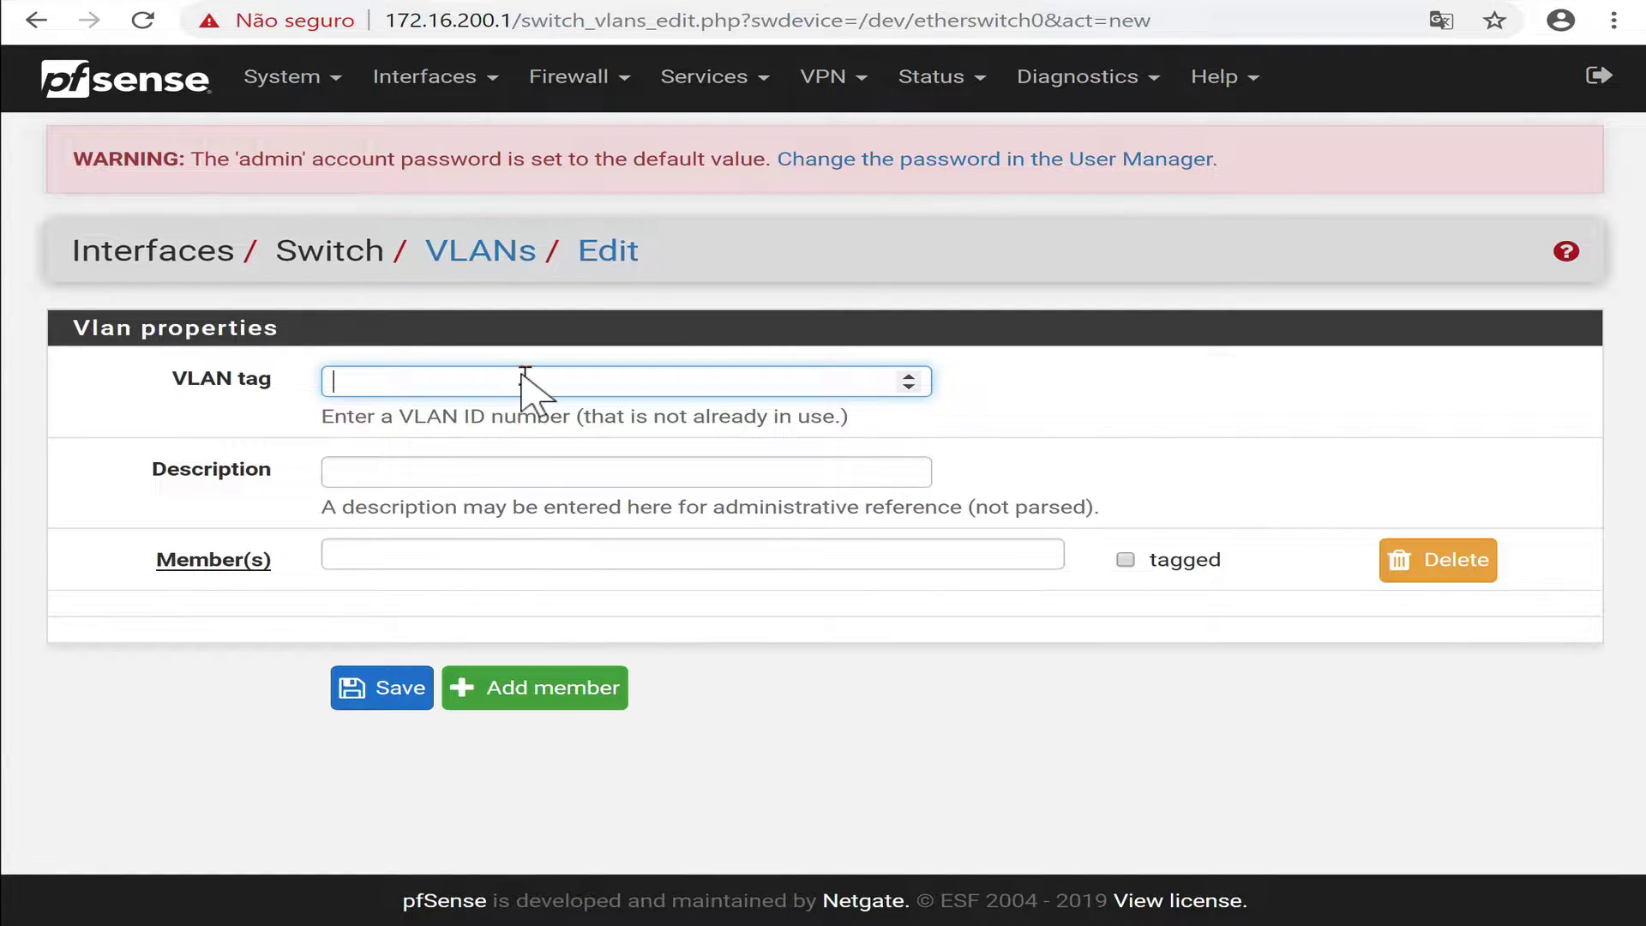
text(210)
click(492, 472)
text(C)
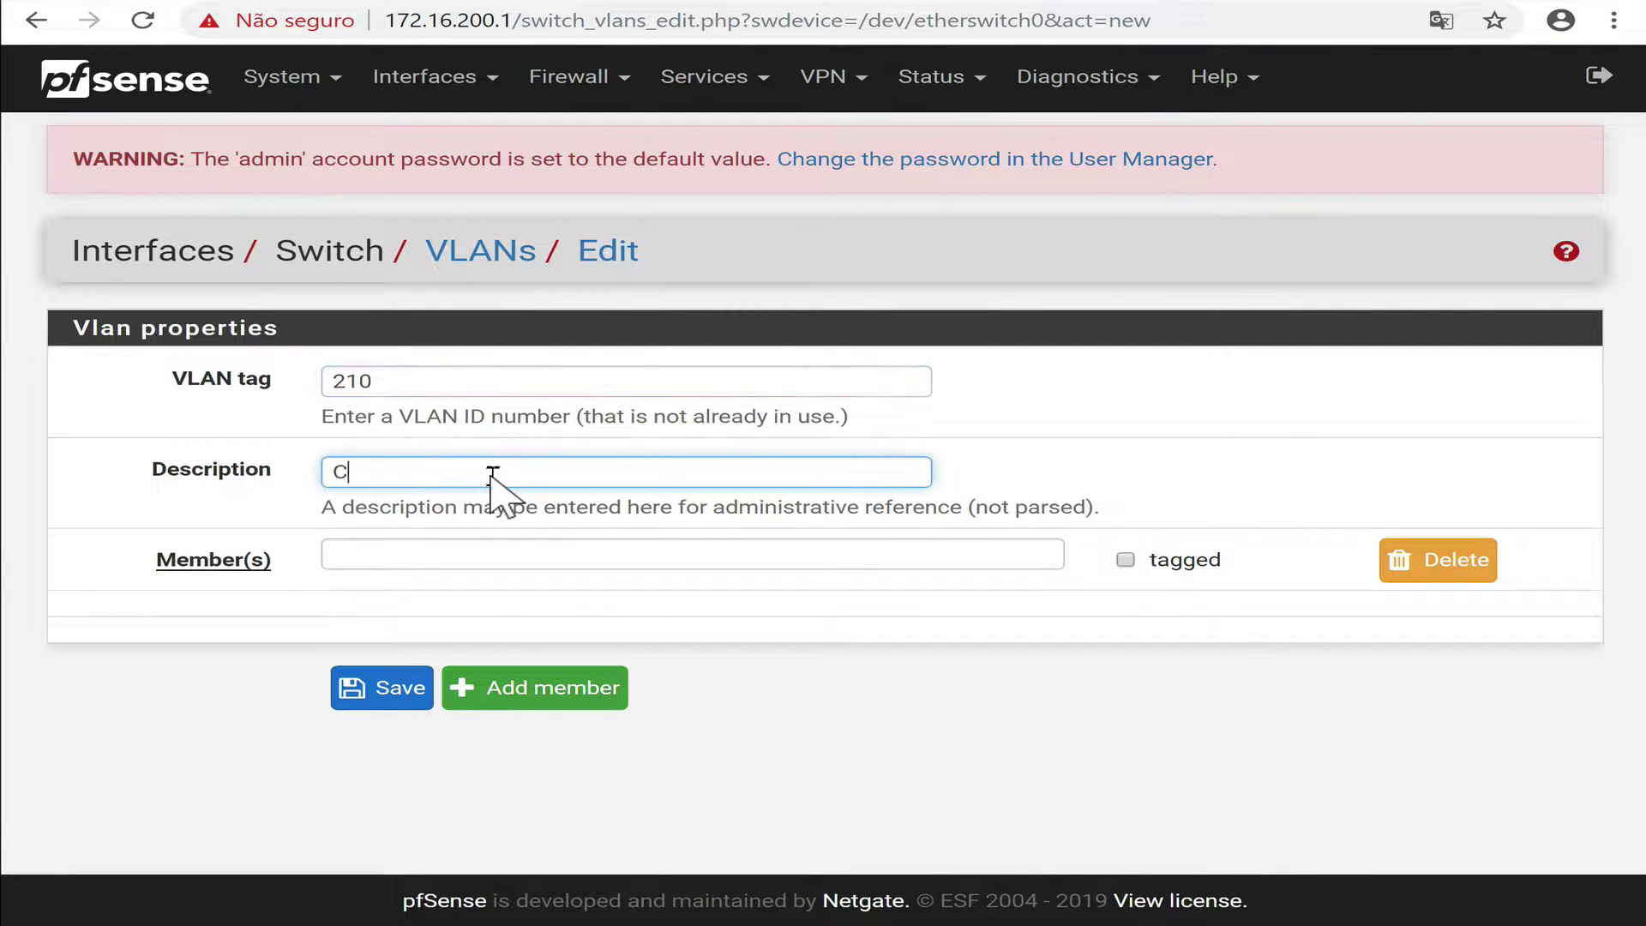
text(orporativo)
click(483, 559)
text(0)
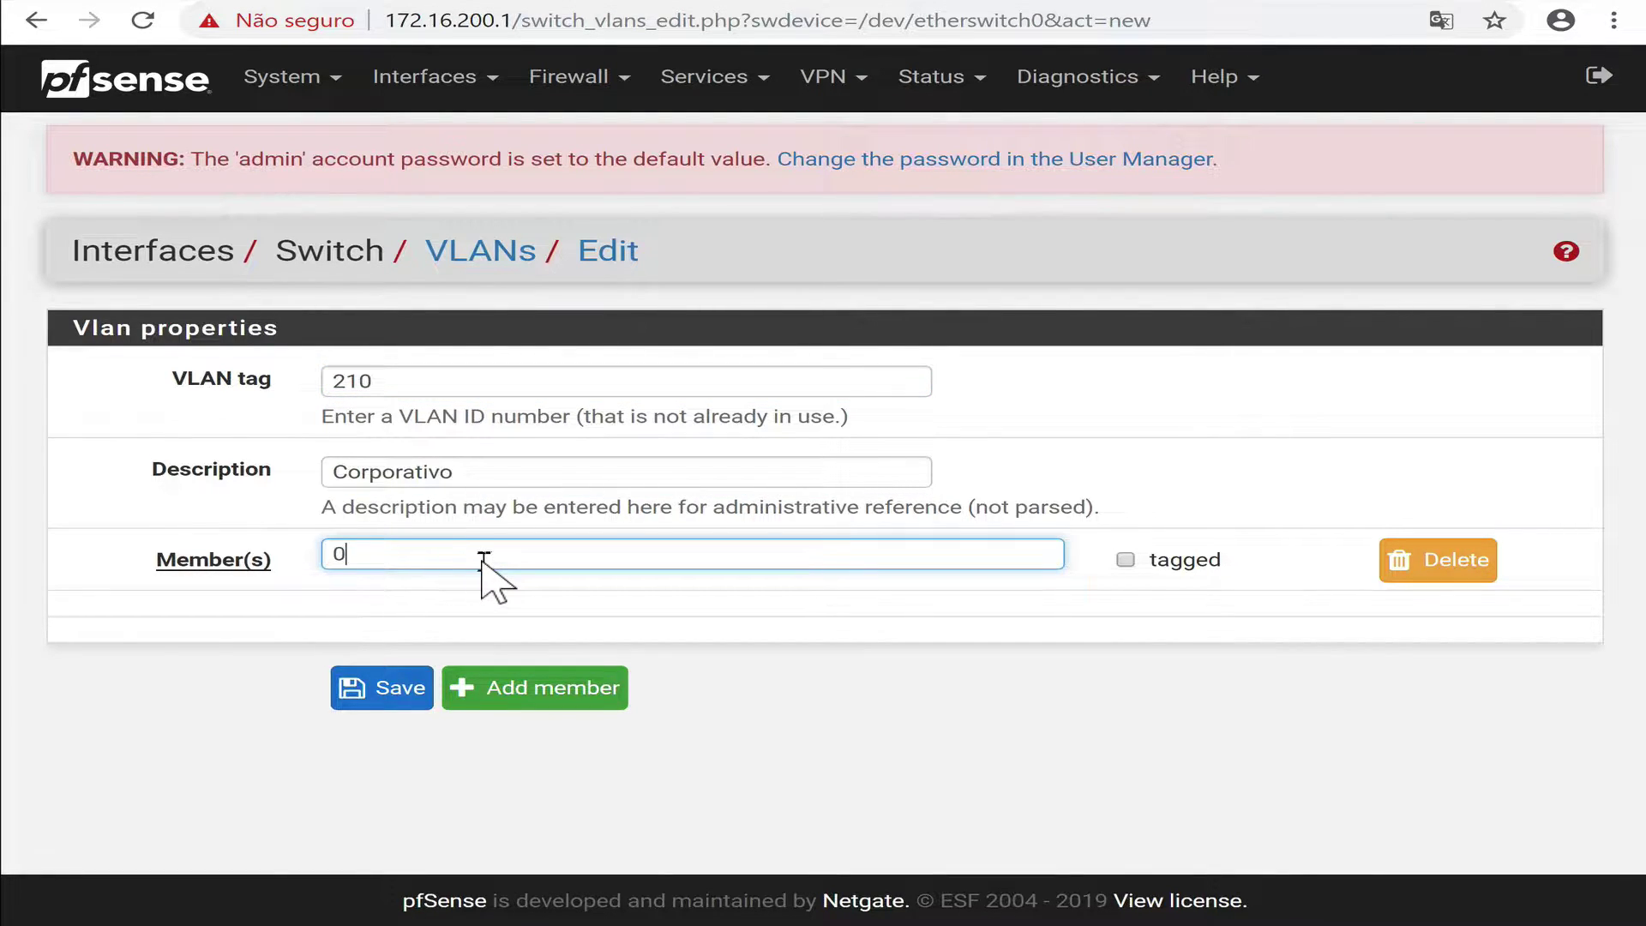
click(595, 691)
click(577, 615)
text(1)
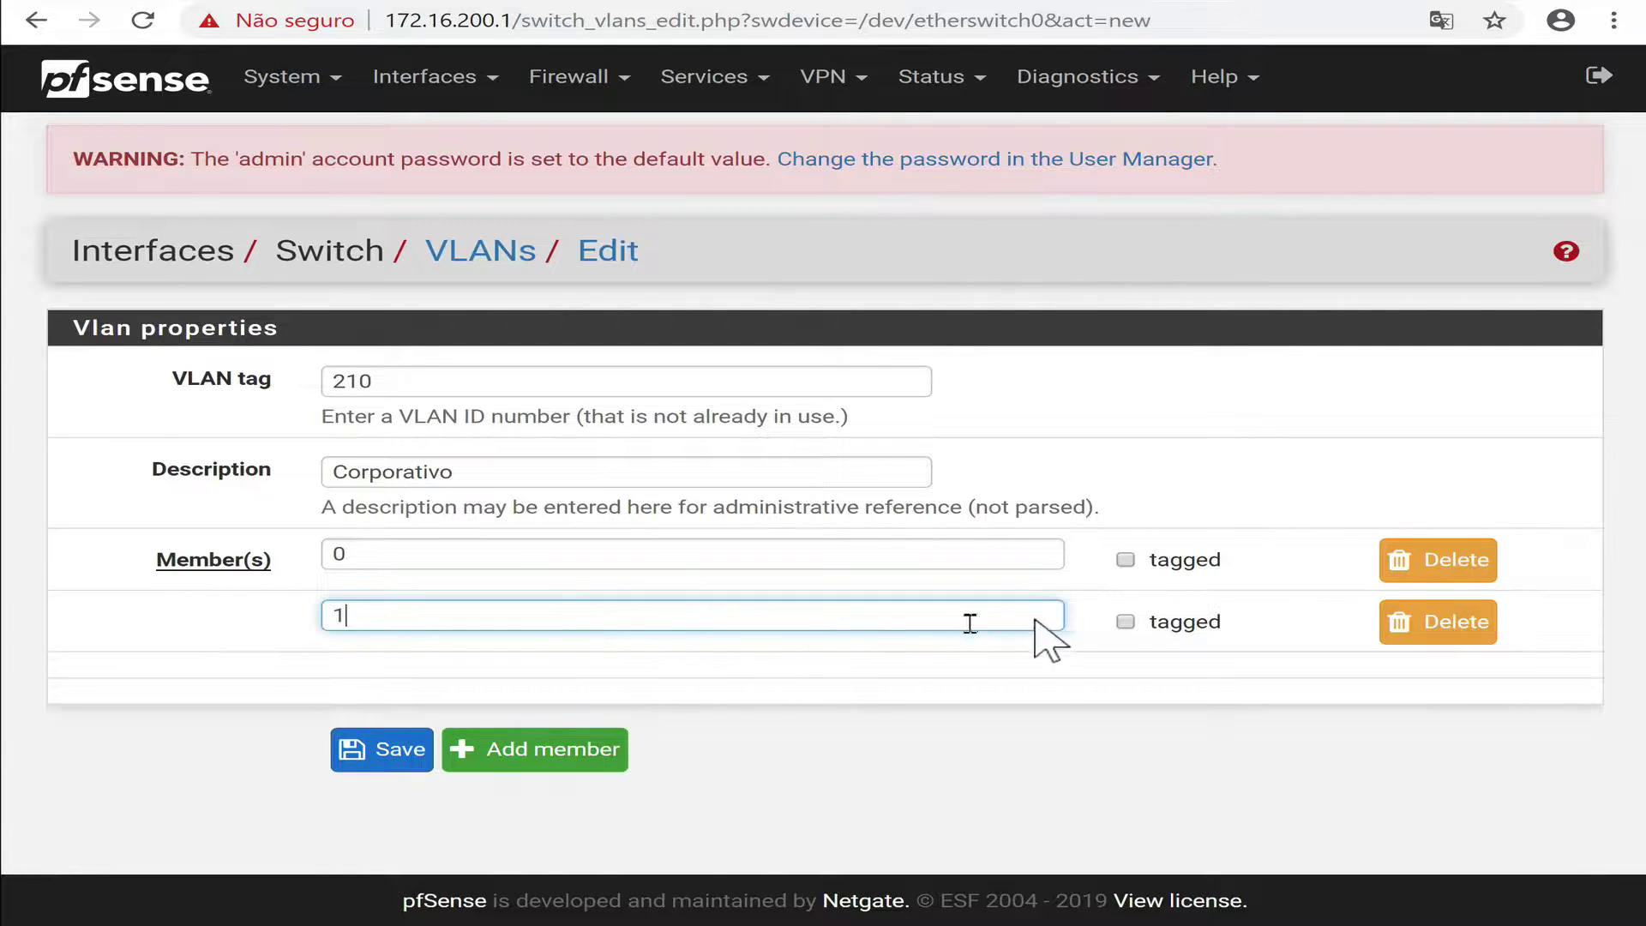
click(1125, 562)
click(1125, 622)
click(394, 754)
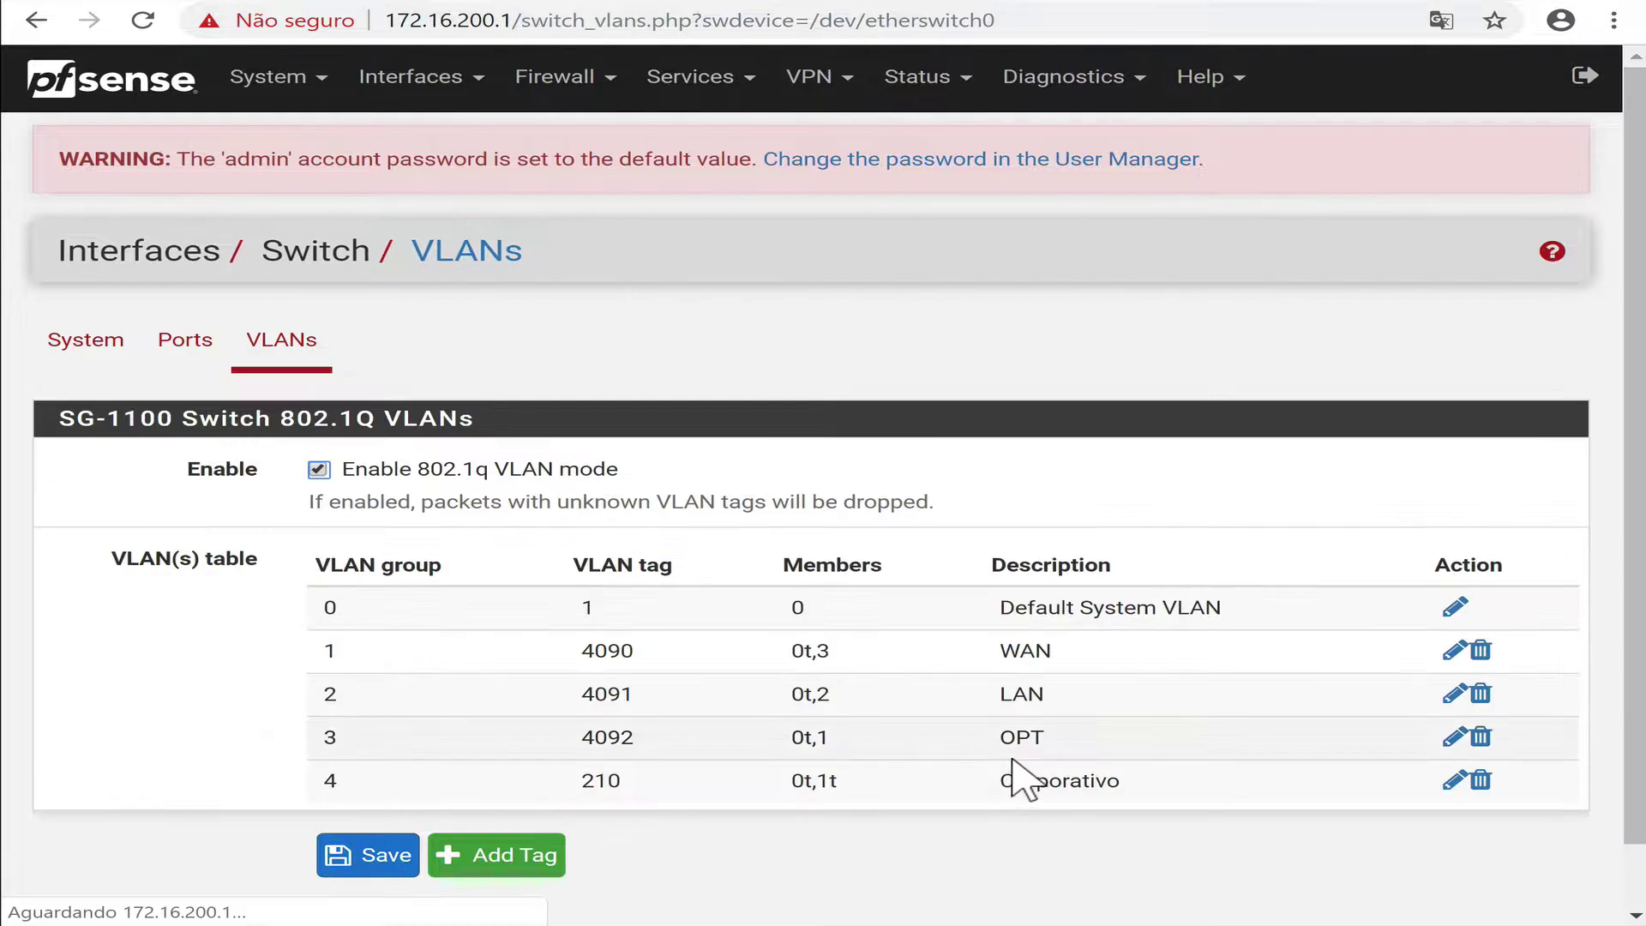
Add switch VLAN 220 'Guest' with ports 0 and 1 tagged.
click(513, 857)
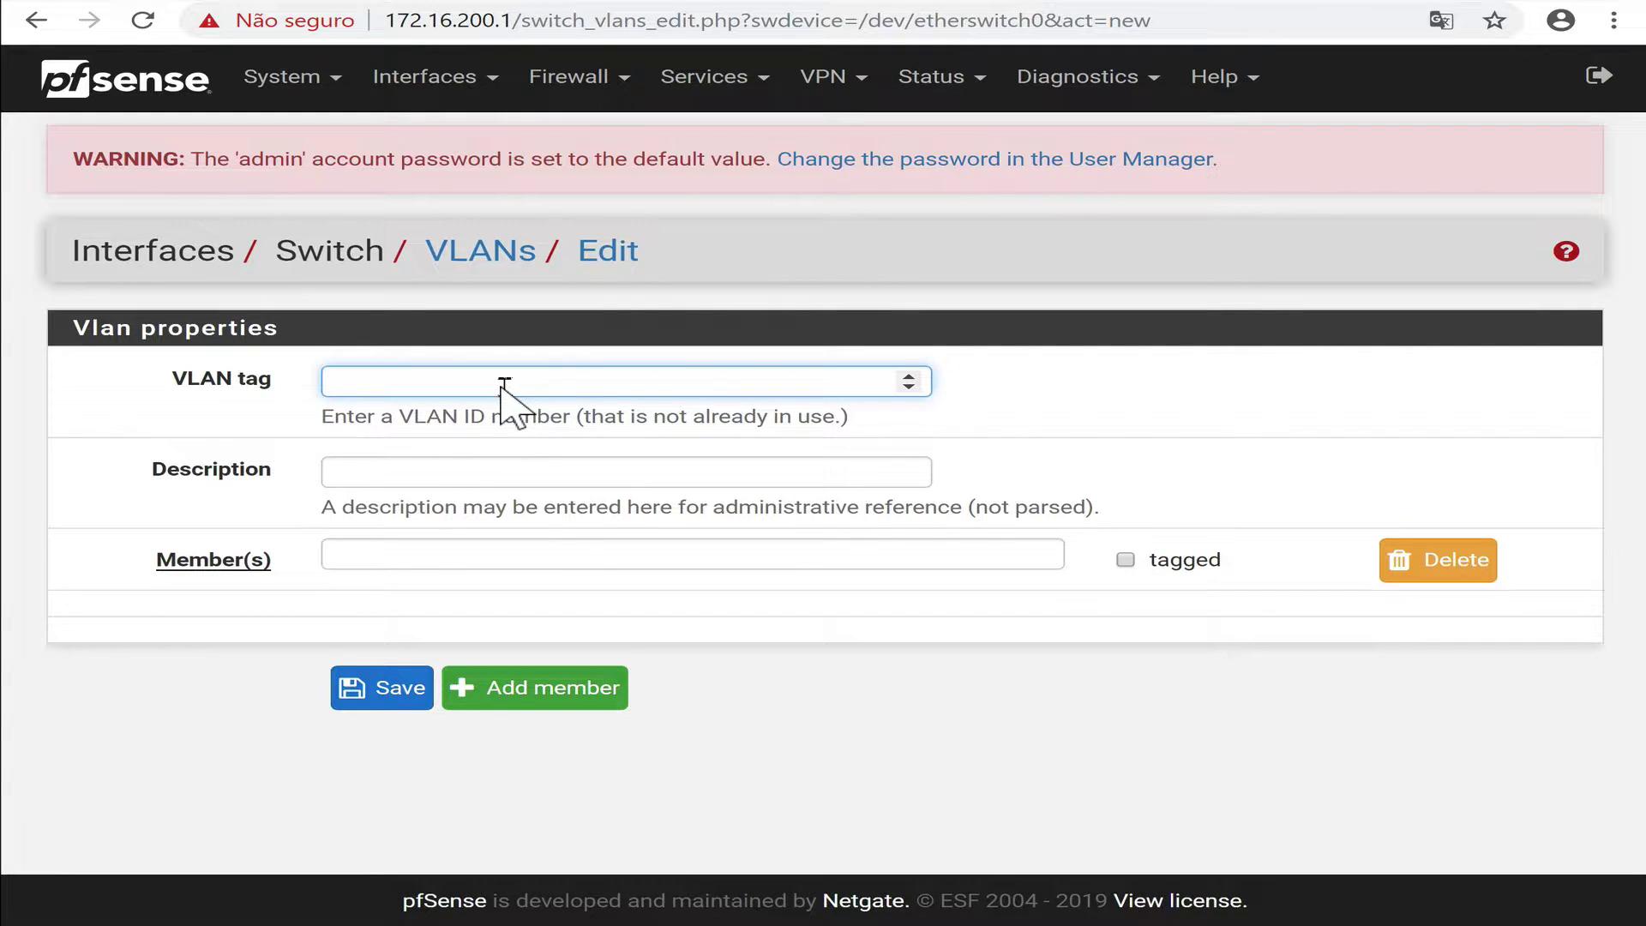
key(Tab)
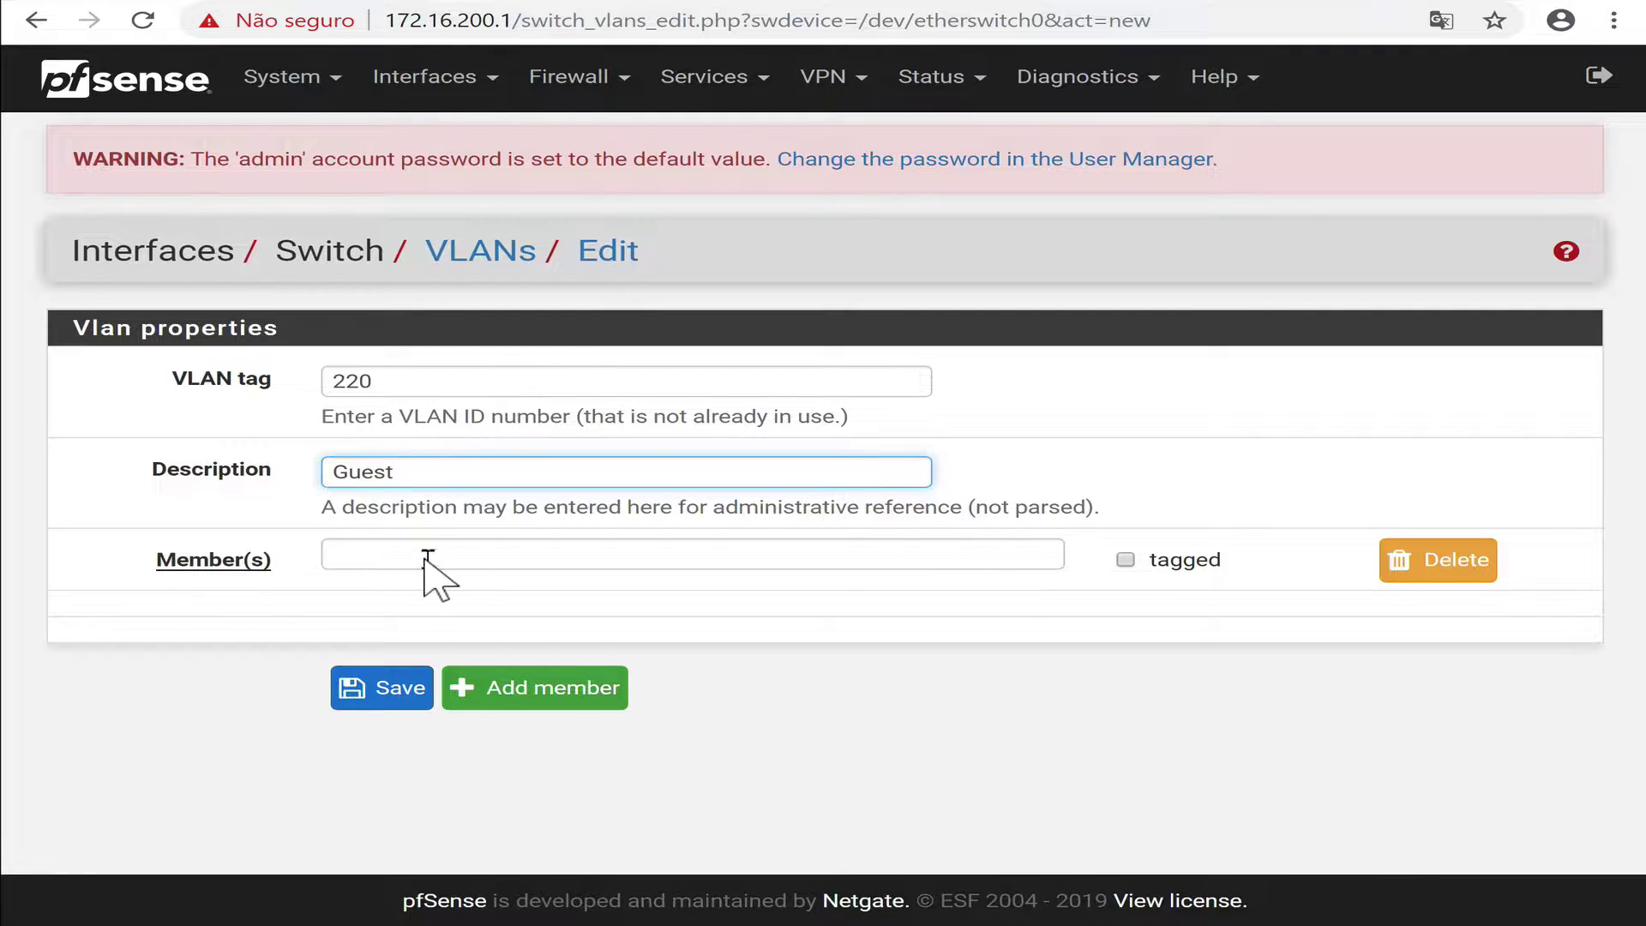
click(653, 555)
text(1)
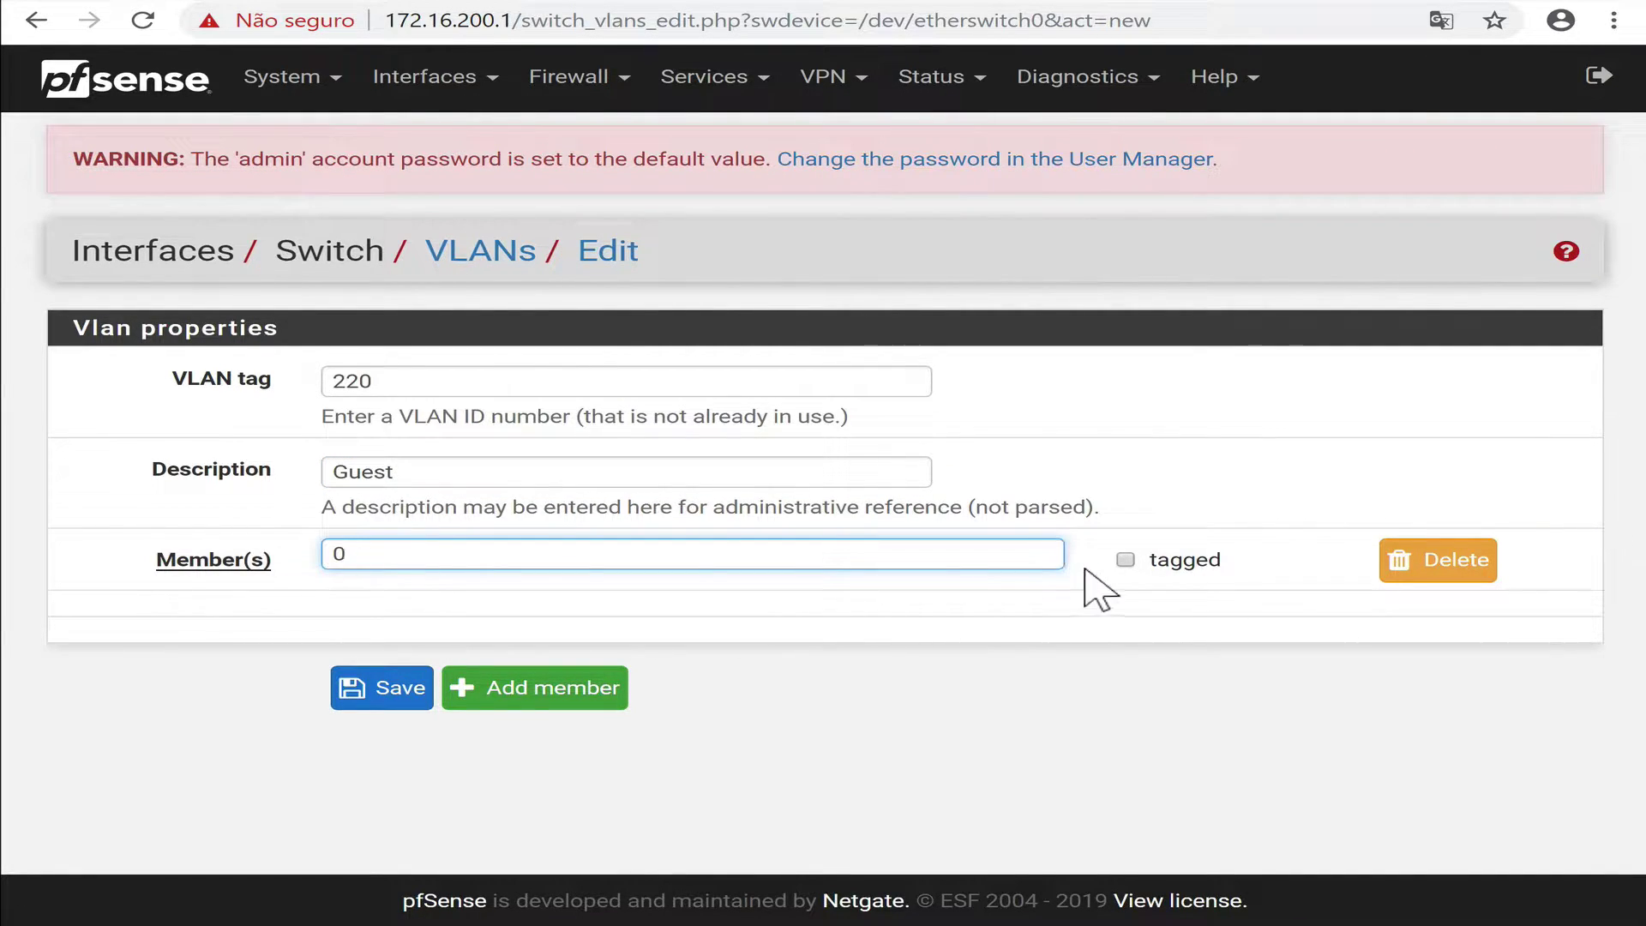
click(1125, 558)
click(596, 690)
click(552, 630)
text(1)
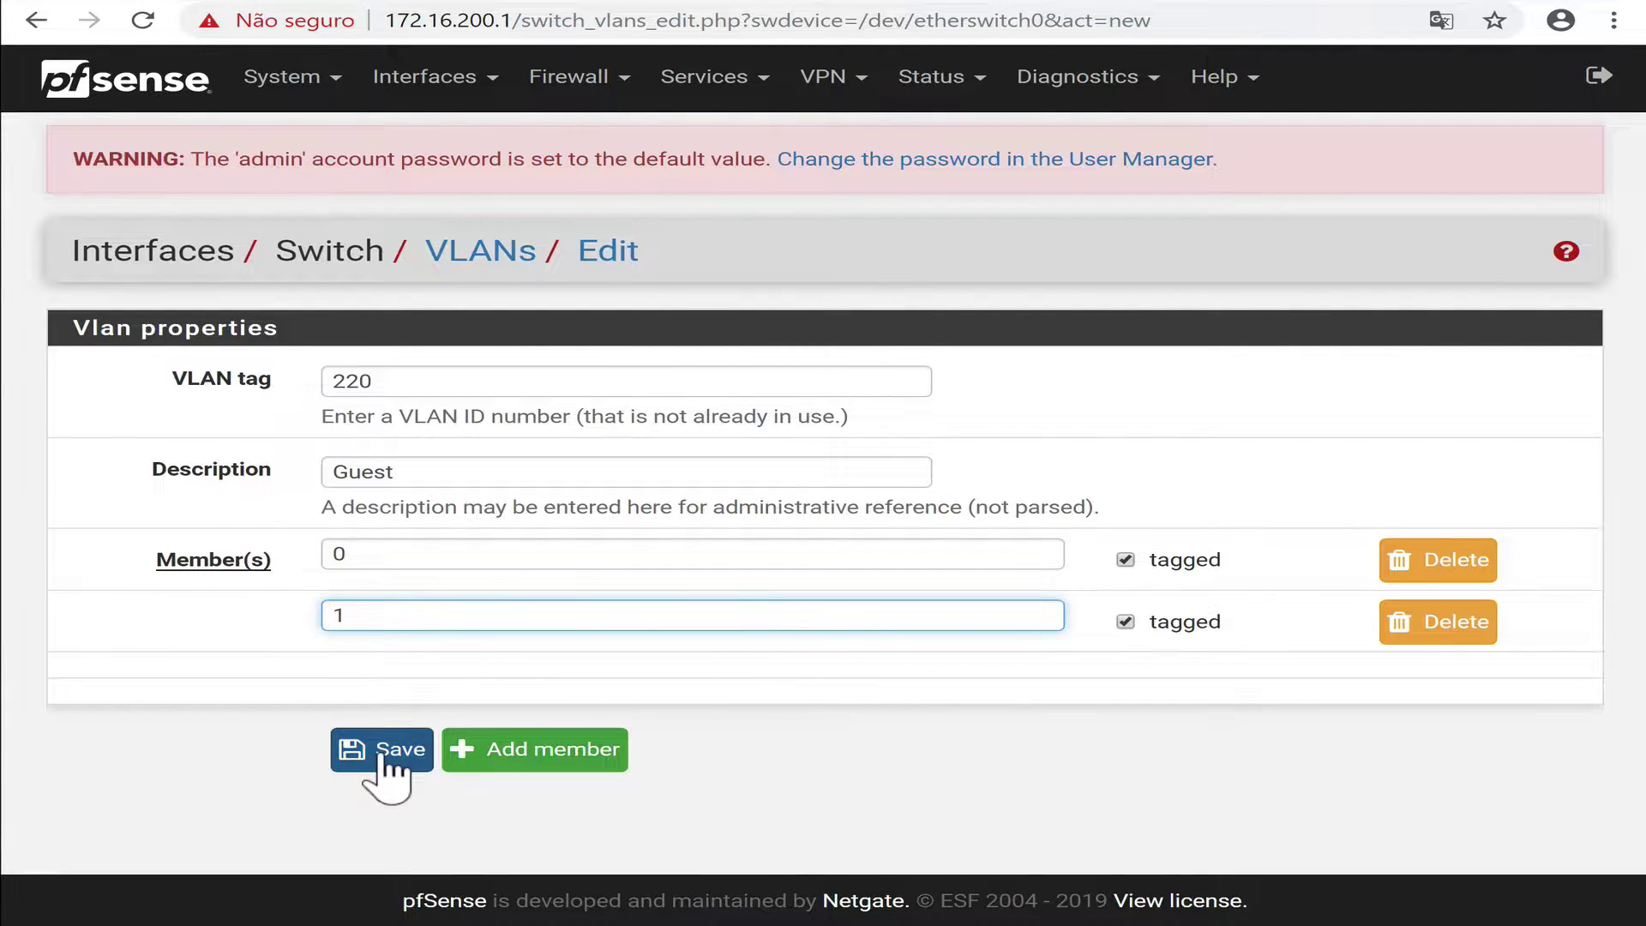
click(418, 770)
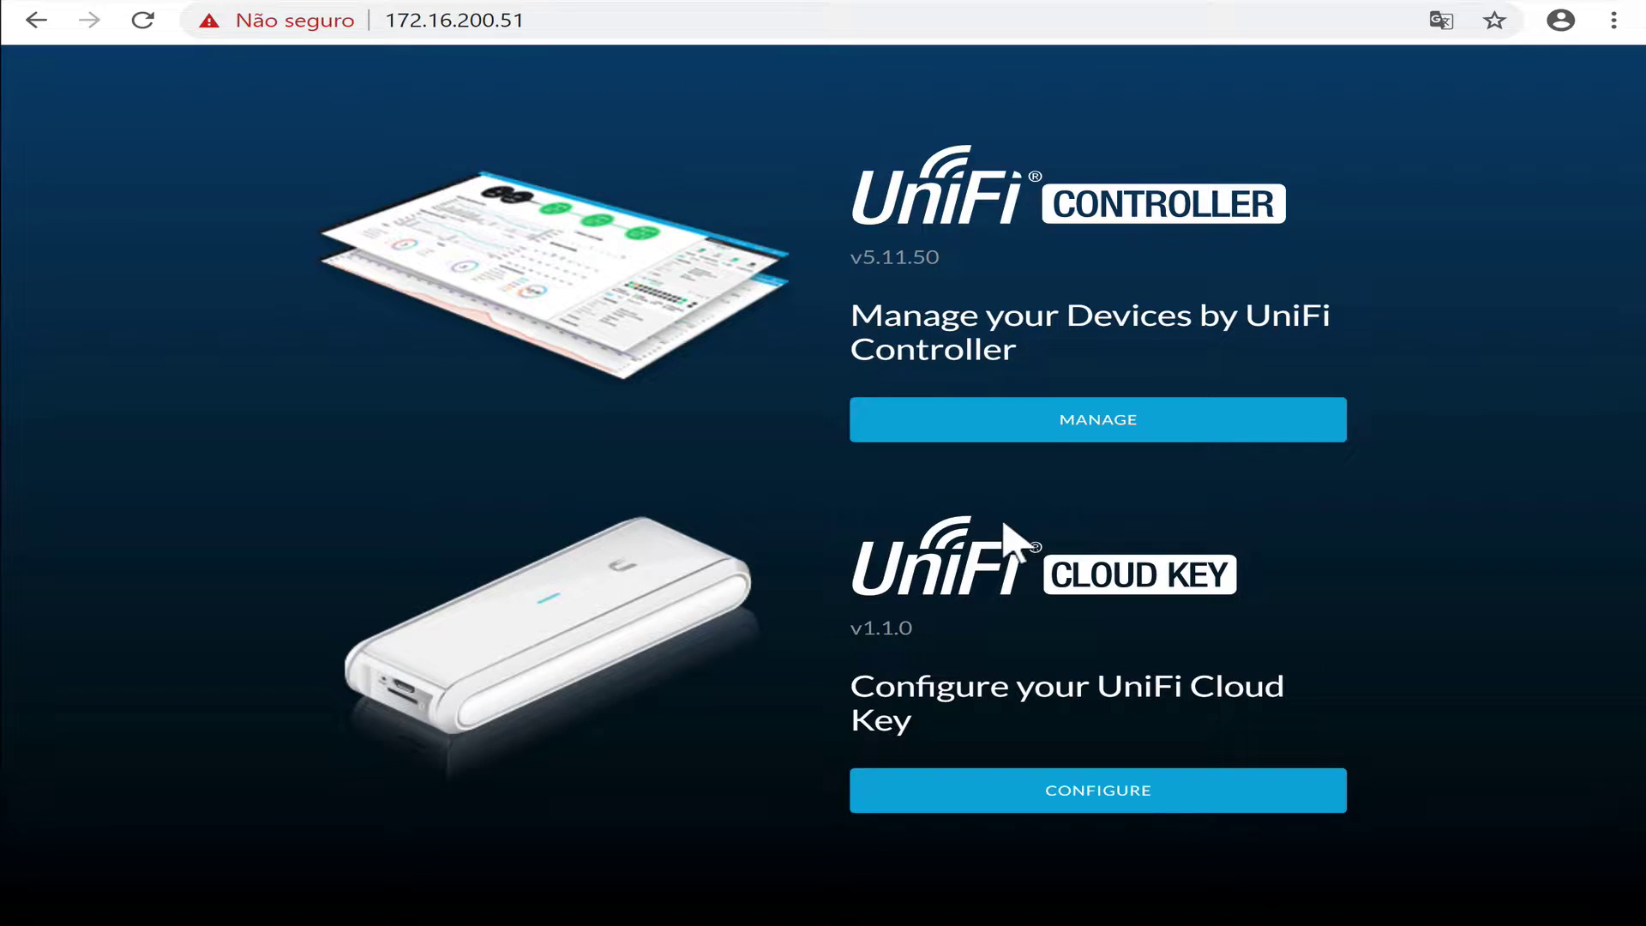
Sign in to the UniFi controller with the admin username and password.
click(909, 422)
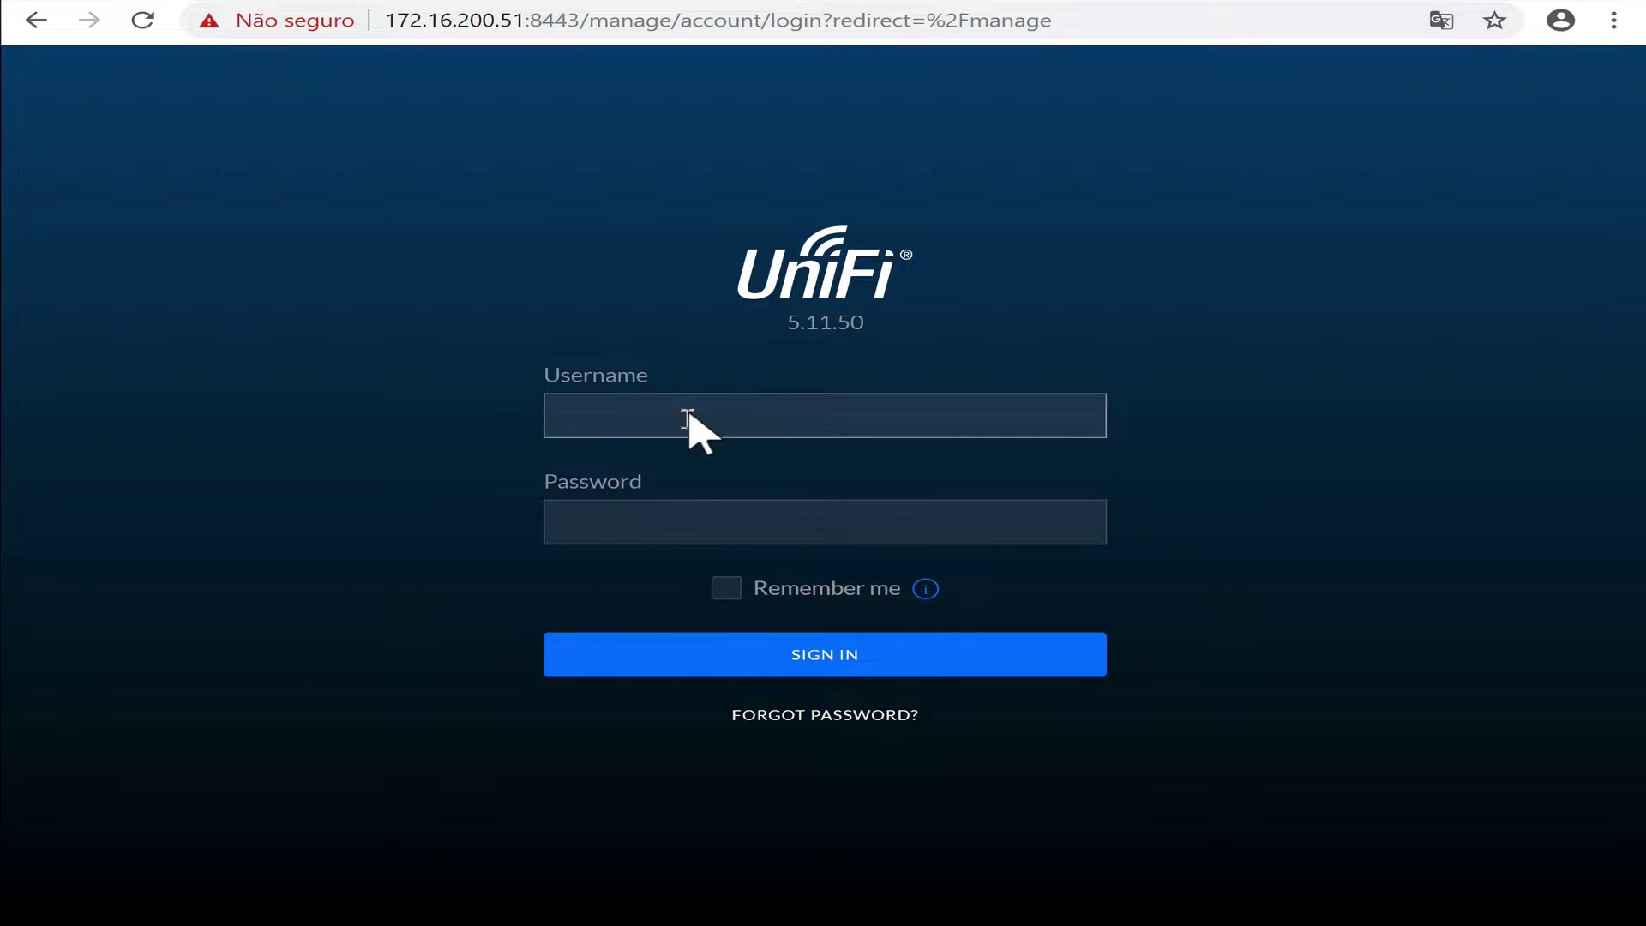
click(691, 415)
key(Tab)
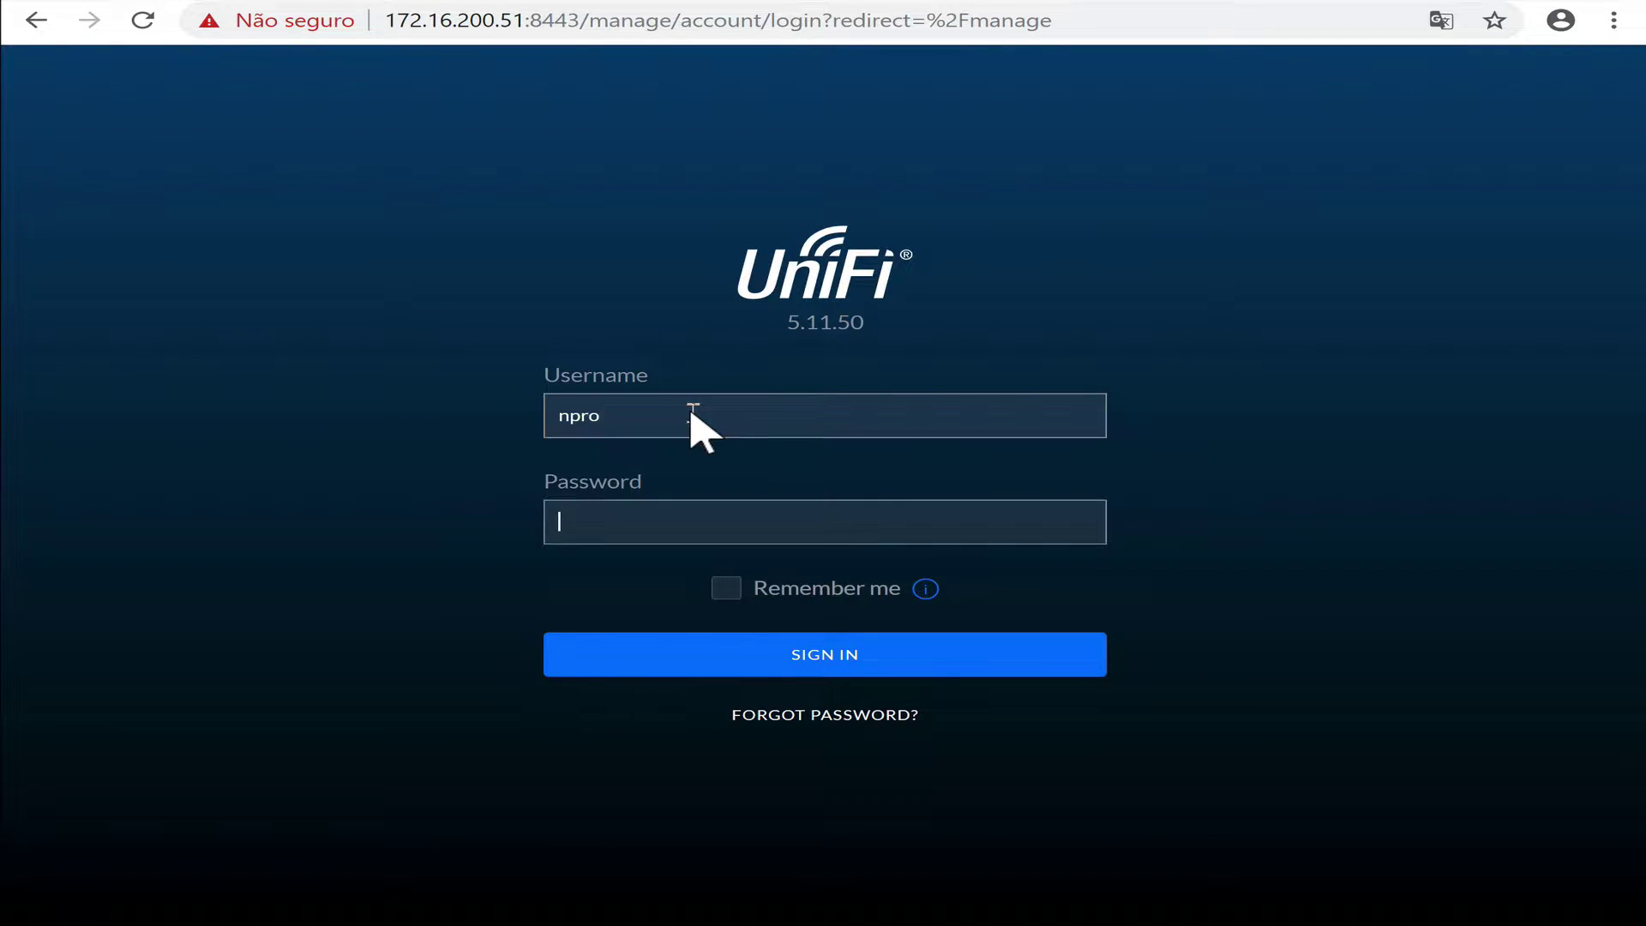
key(Return)
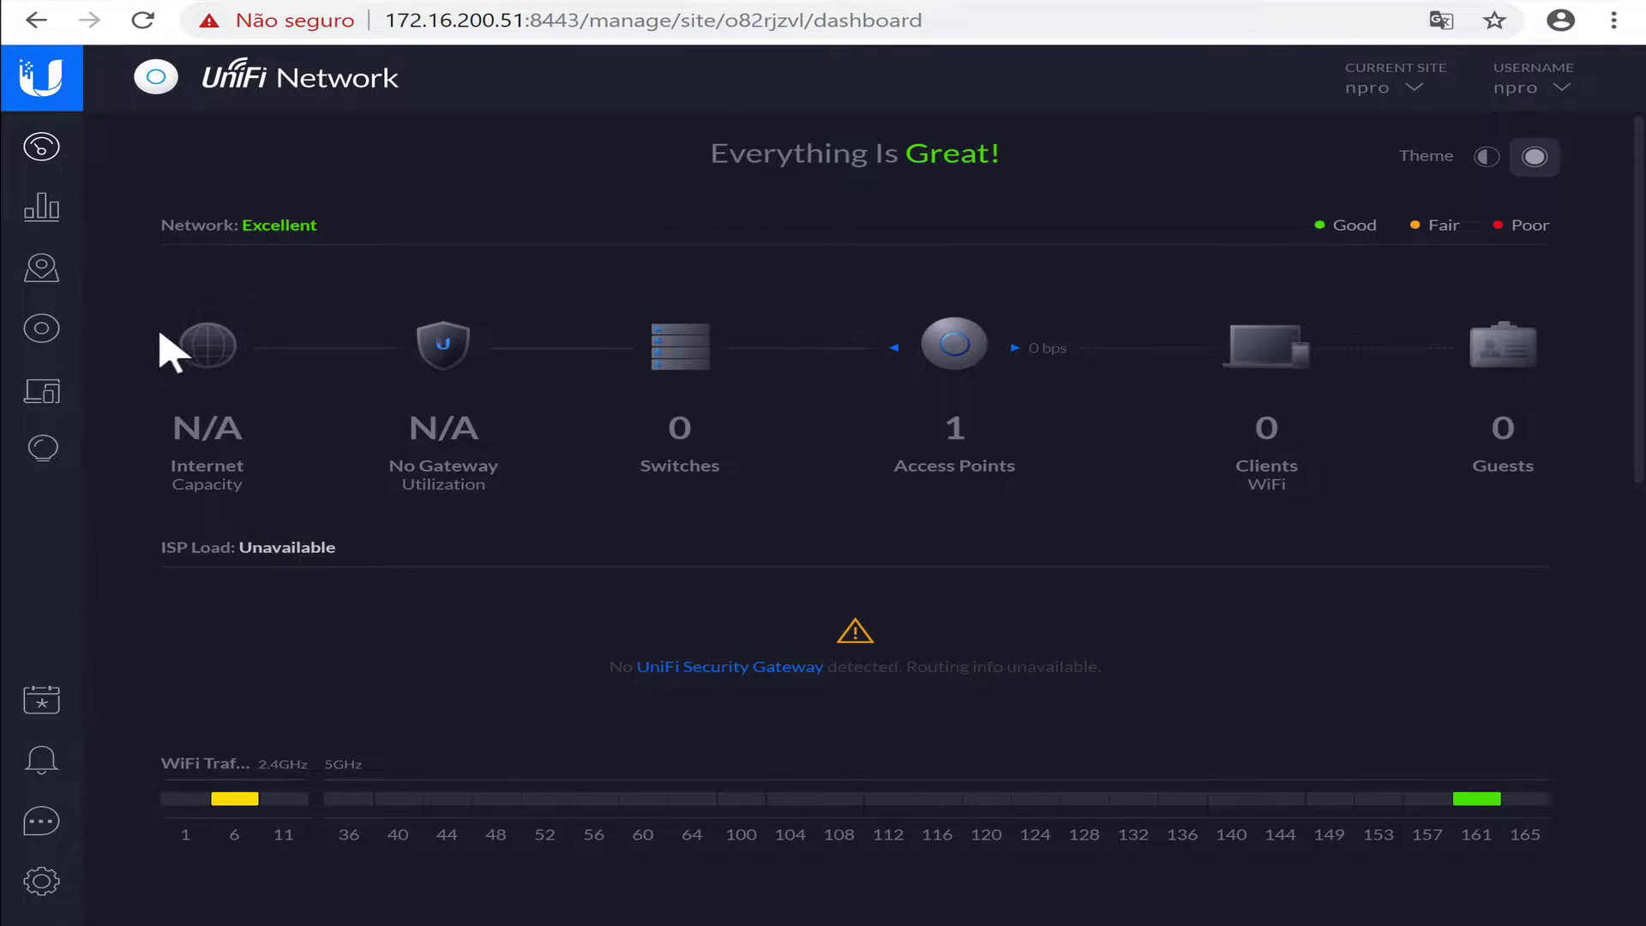
Open Settings > Wireless Networks and switch the WLAN group from Default to npro.
click(62, 326)
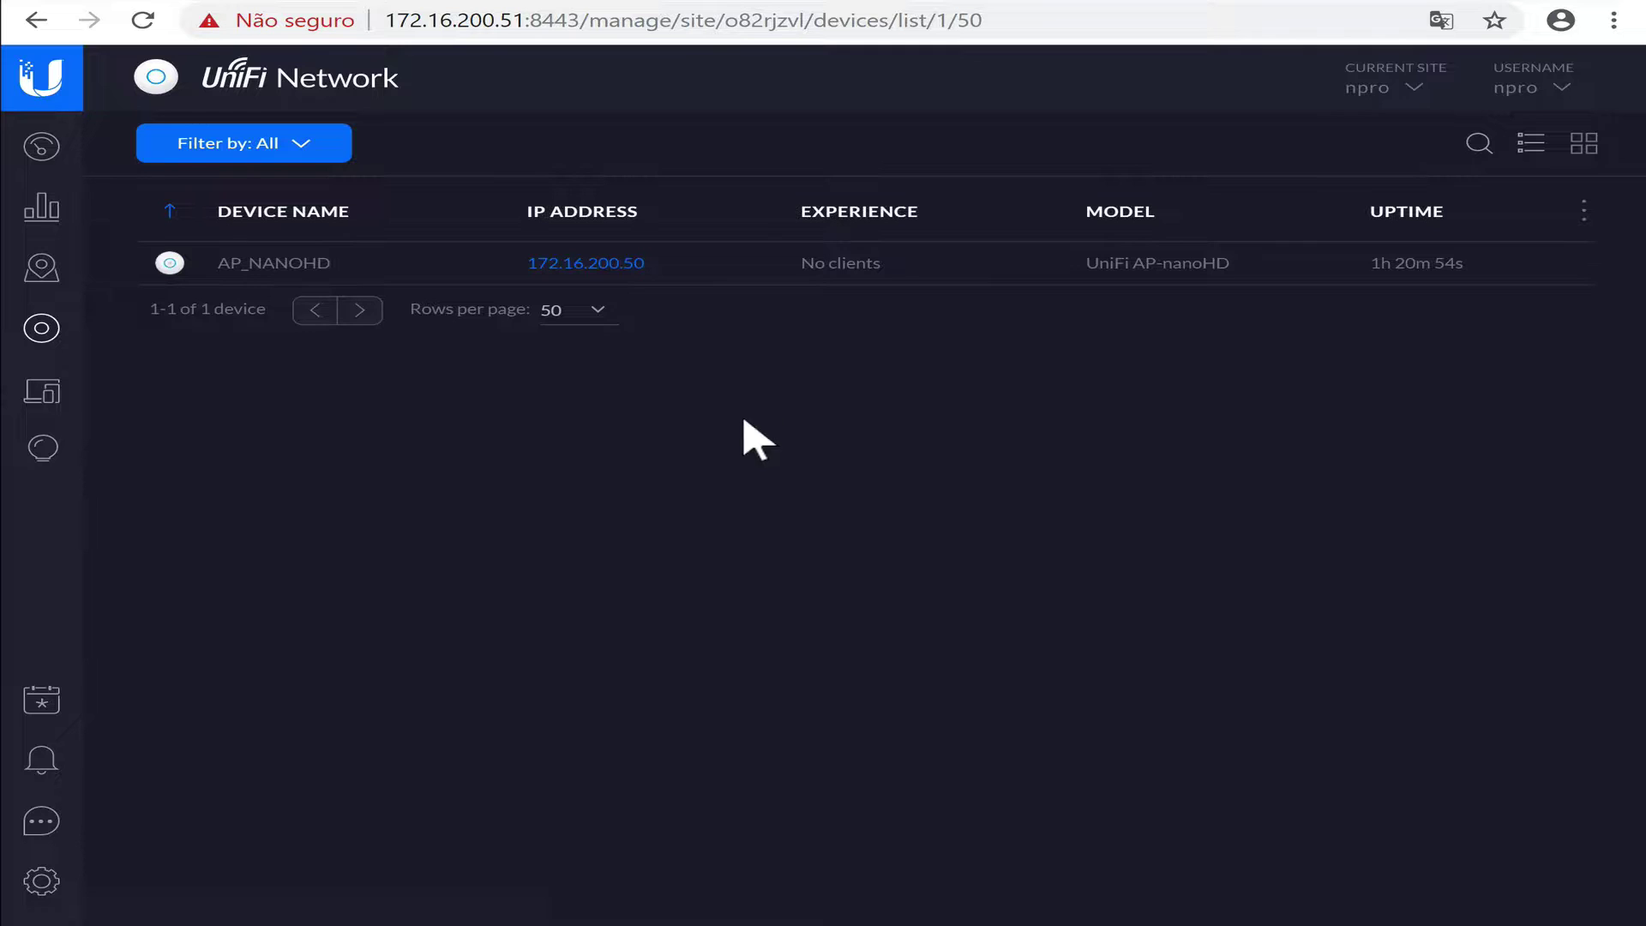
click(48, 883)
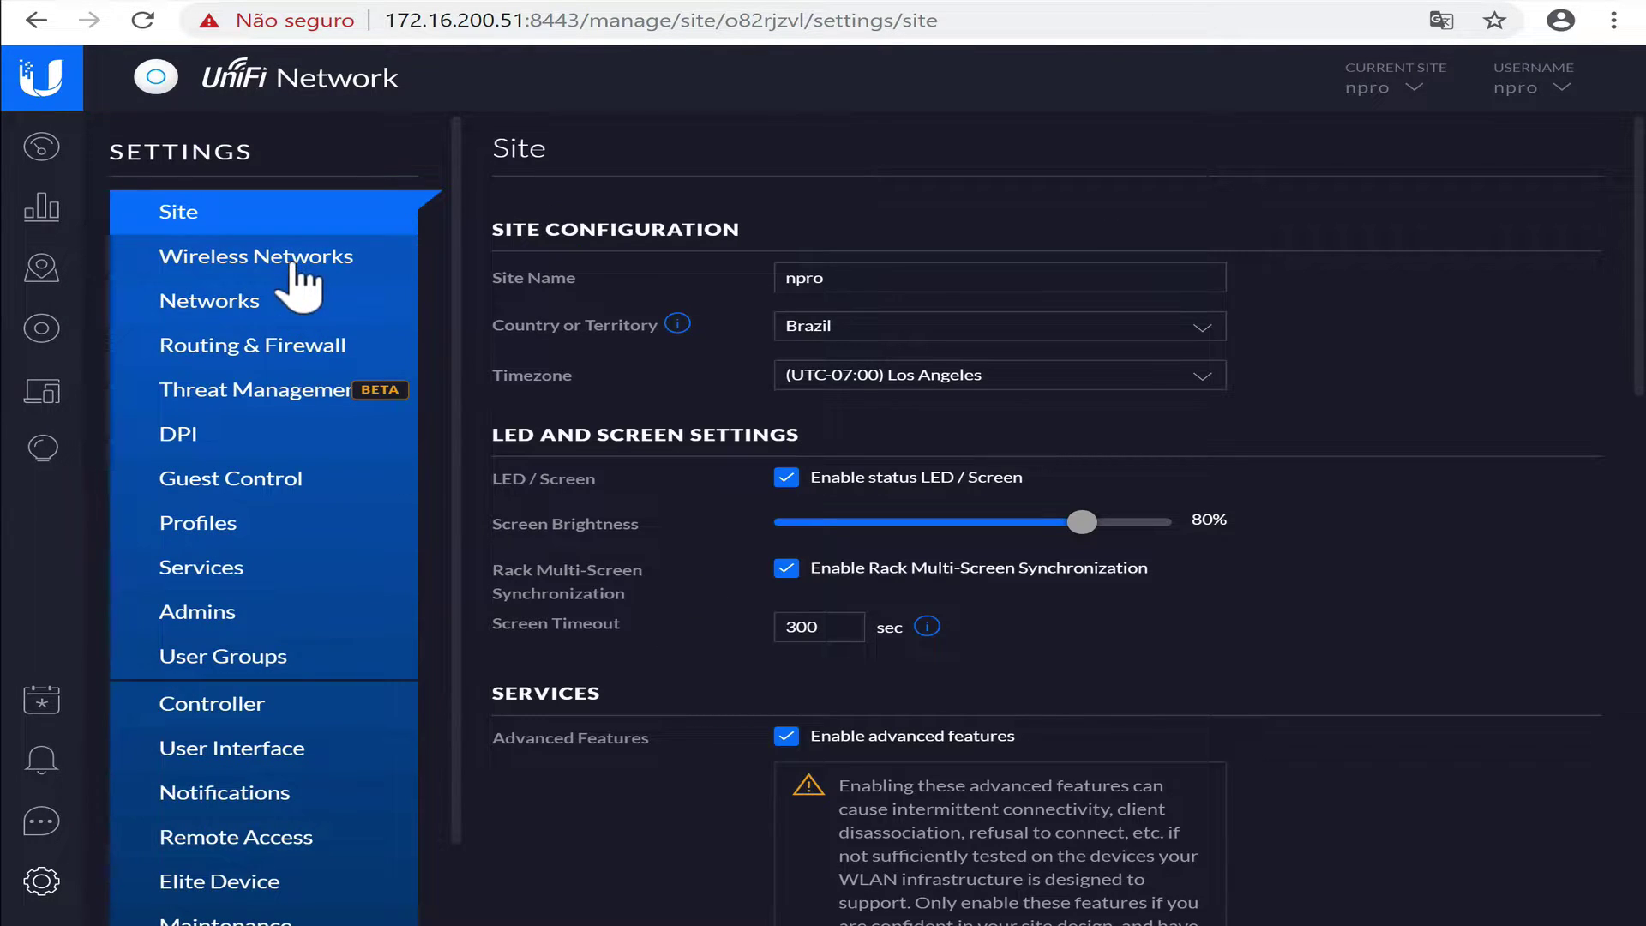
click(283, 257)
click(1457, 158)
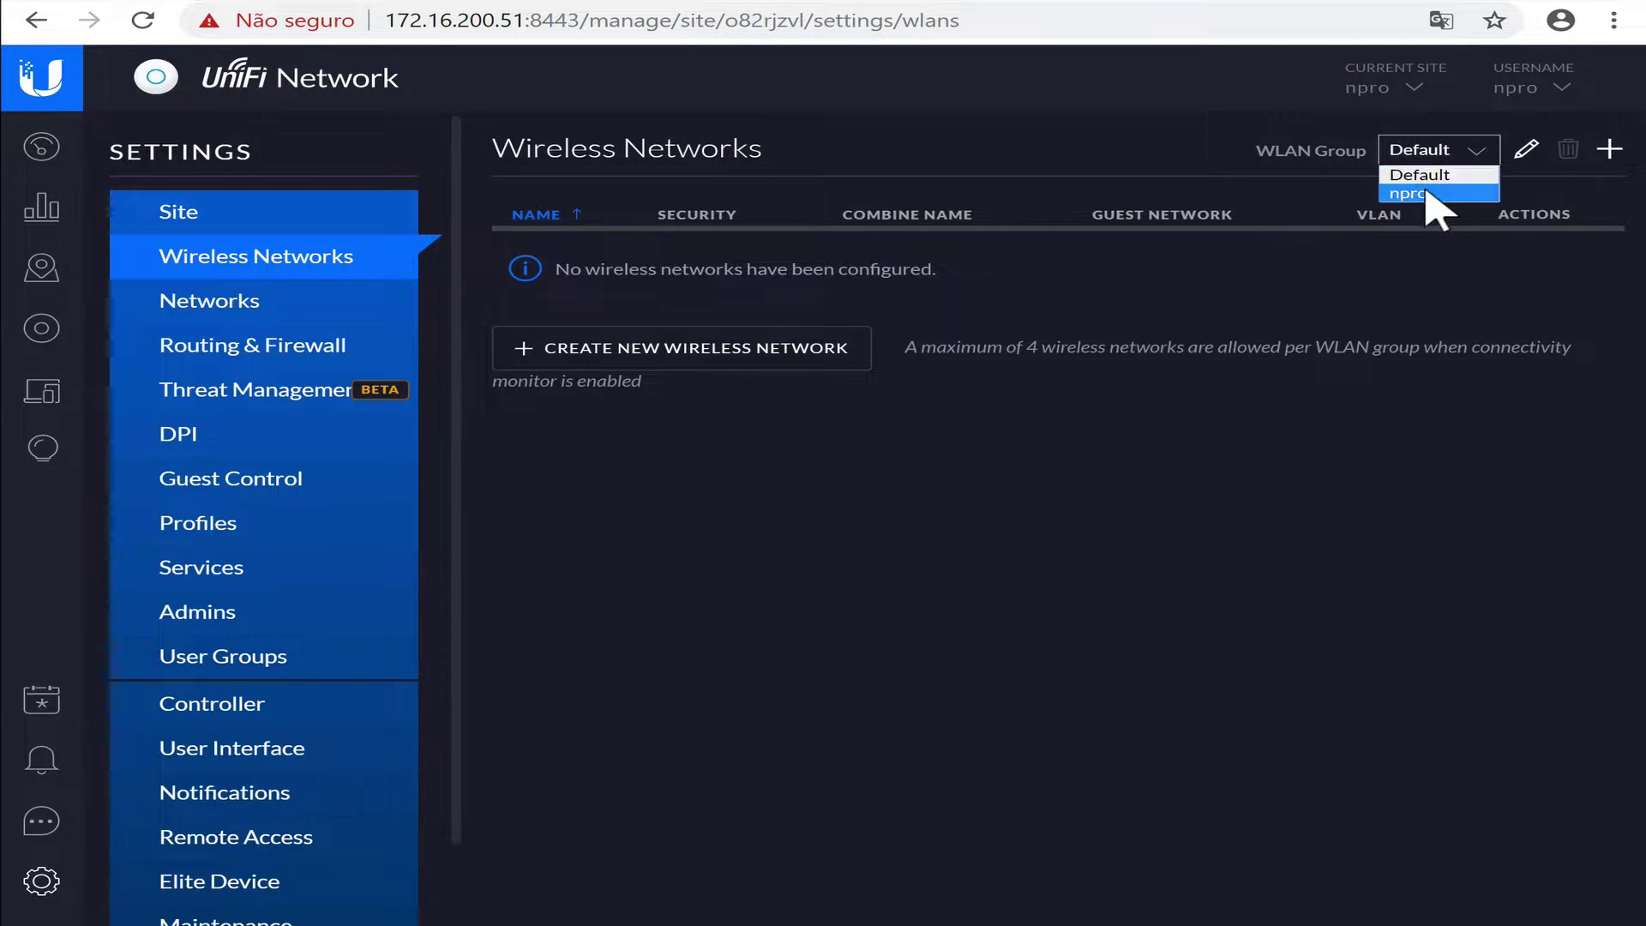
click(1423, 193)
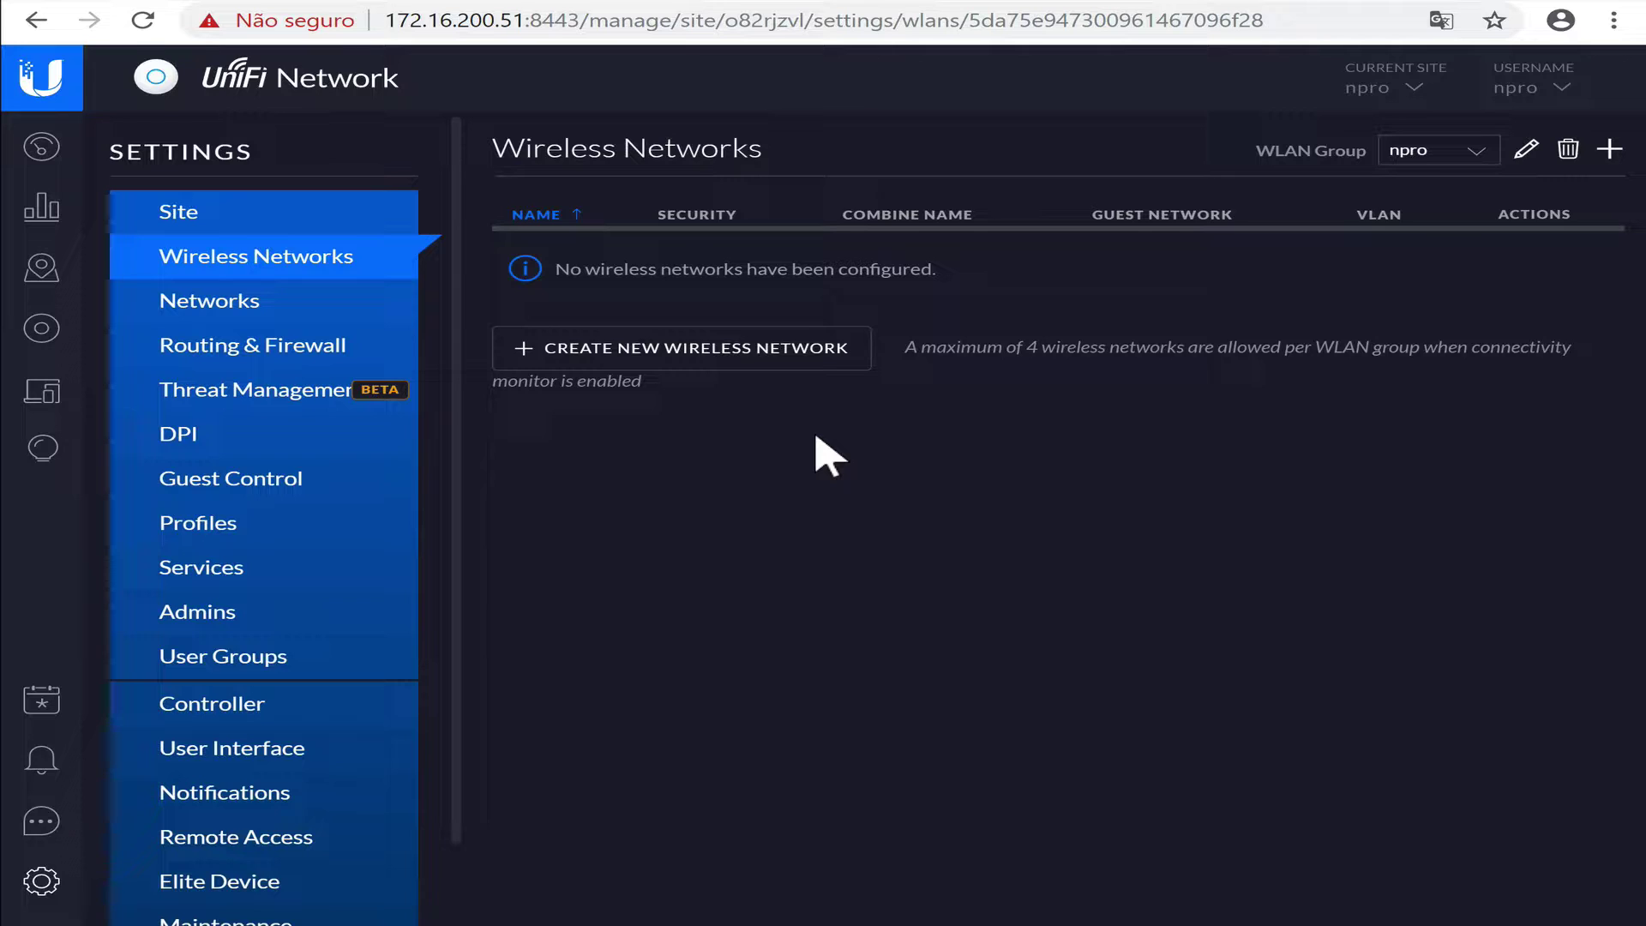
click(745, 358)
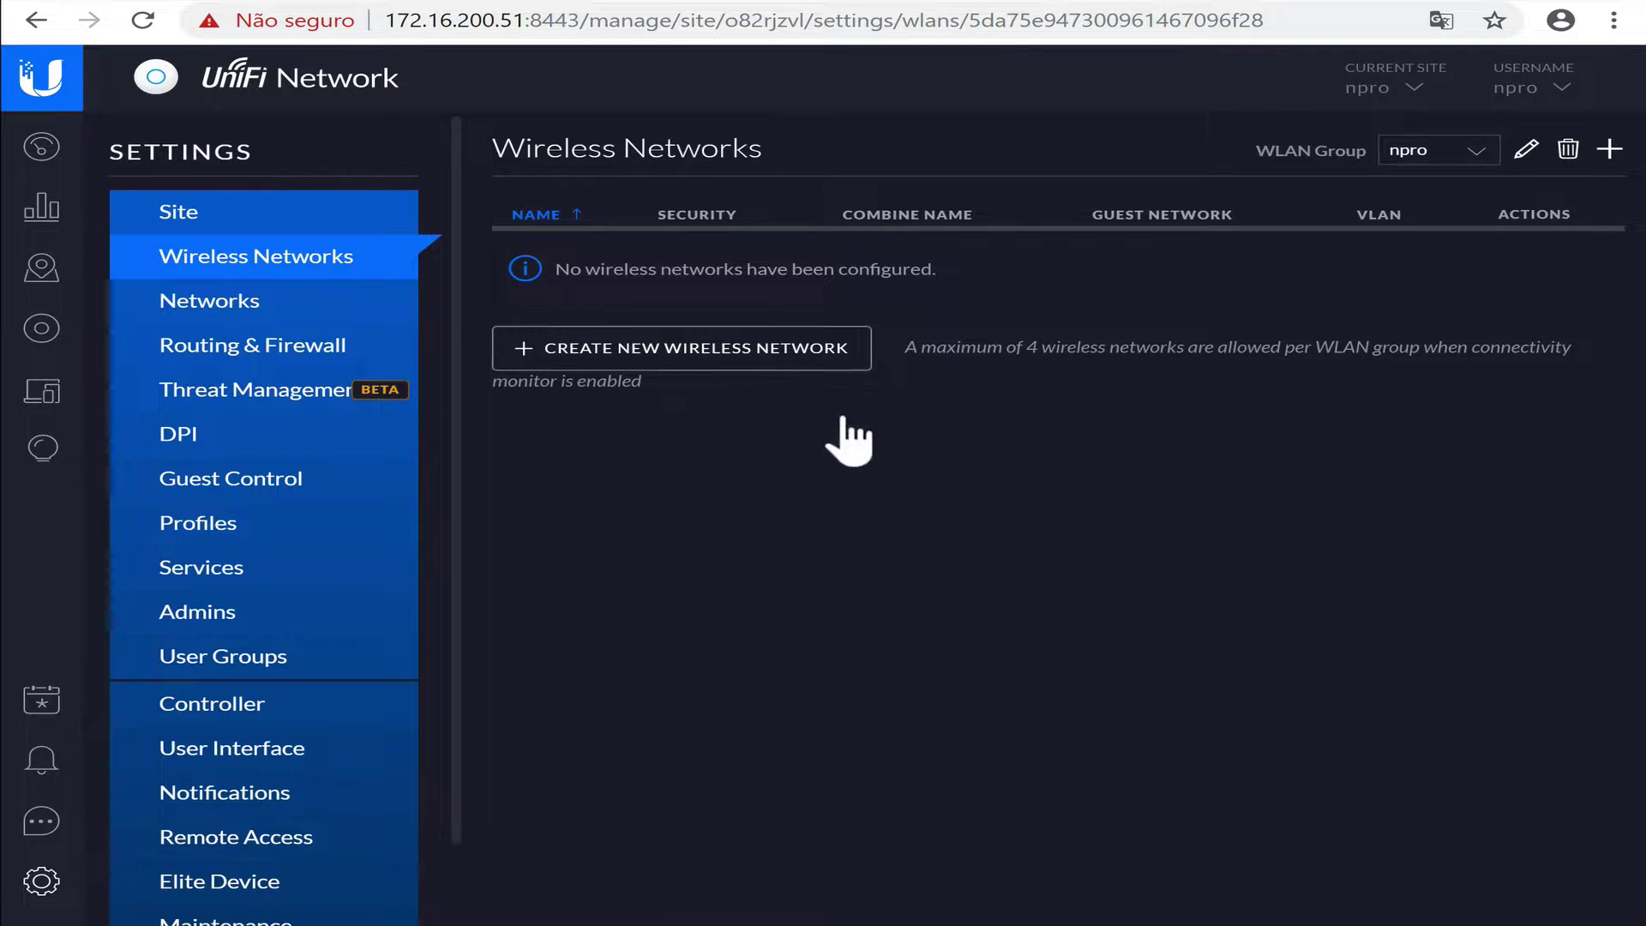
Name the network empresa_corp and secure it with WPA Personal and a security key.
click(834, 261)
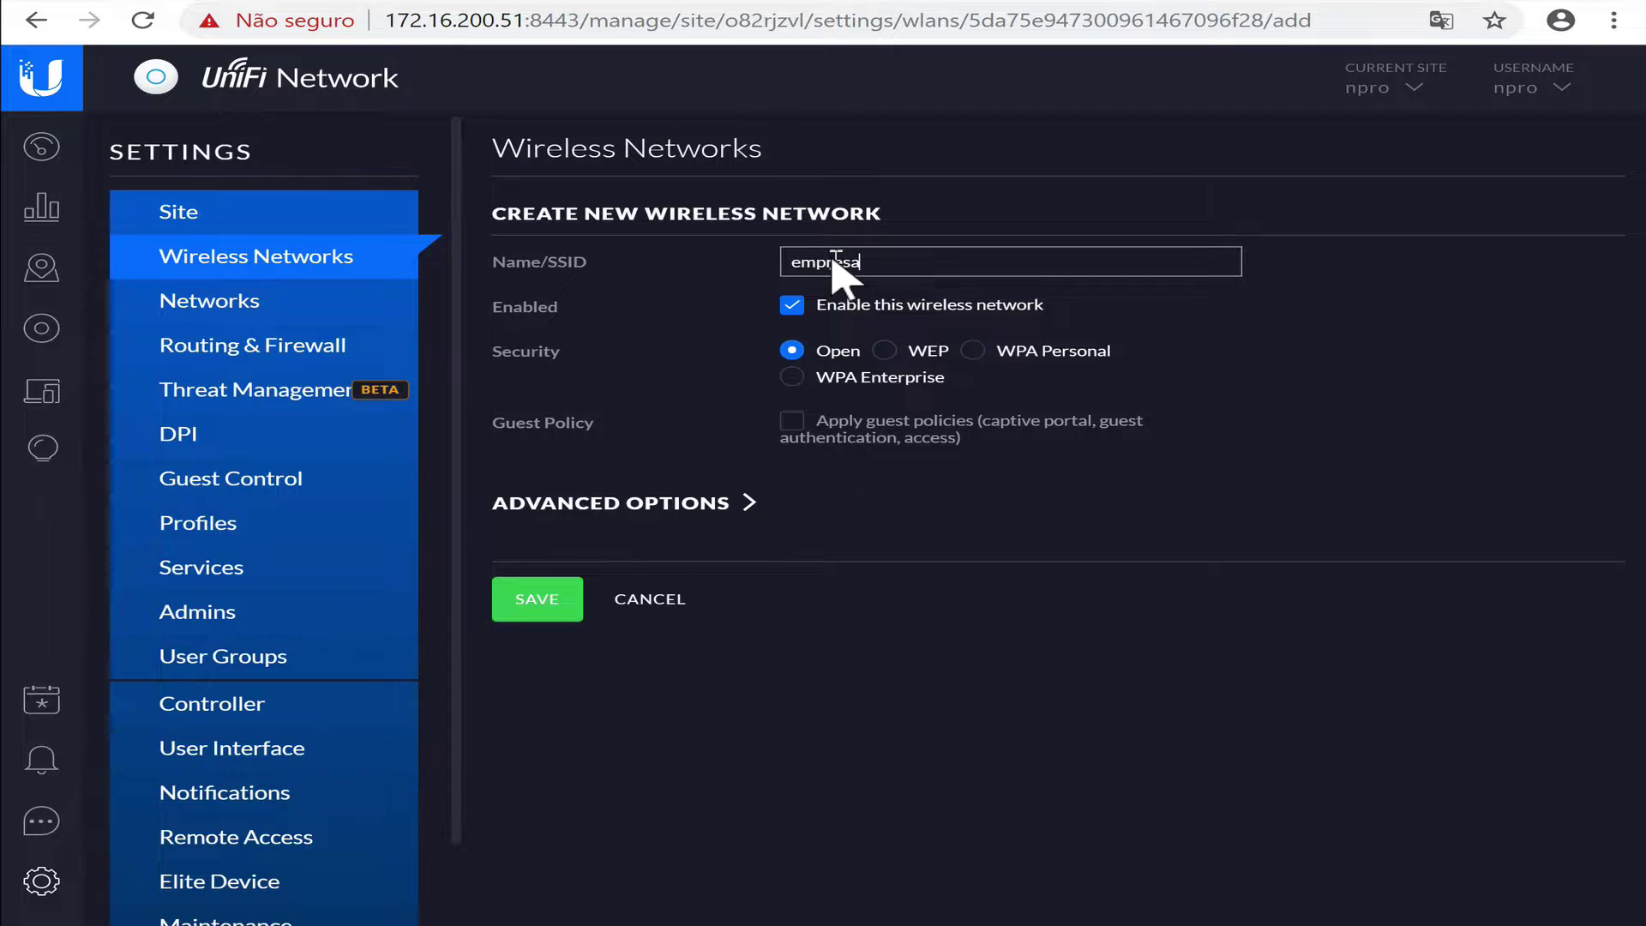
text(_cpr)
key(BackSpace)
key(BackSpace)
text(o)
click(974, 352)
click(938, 426)
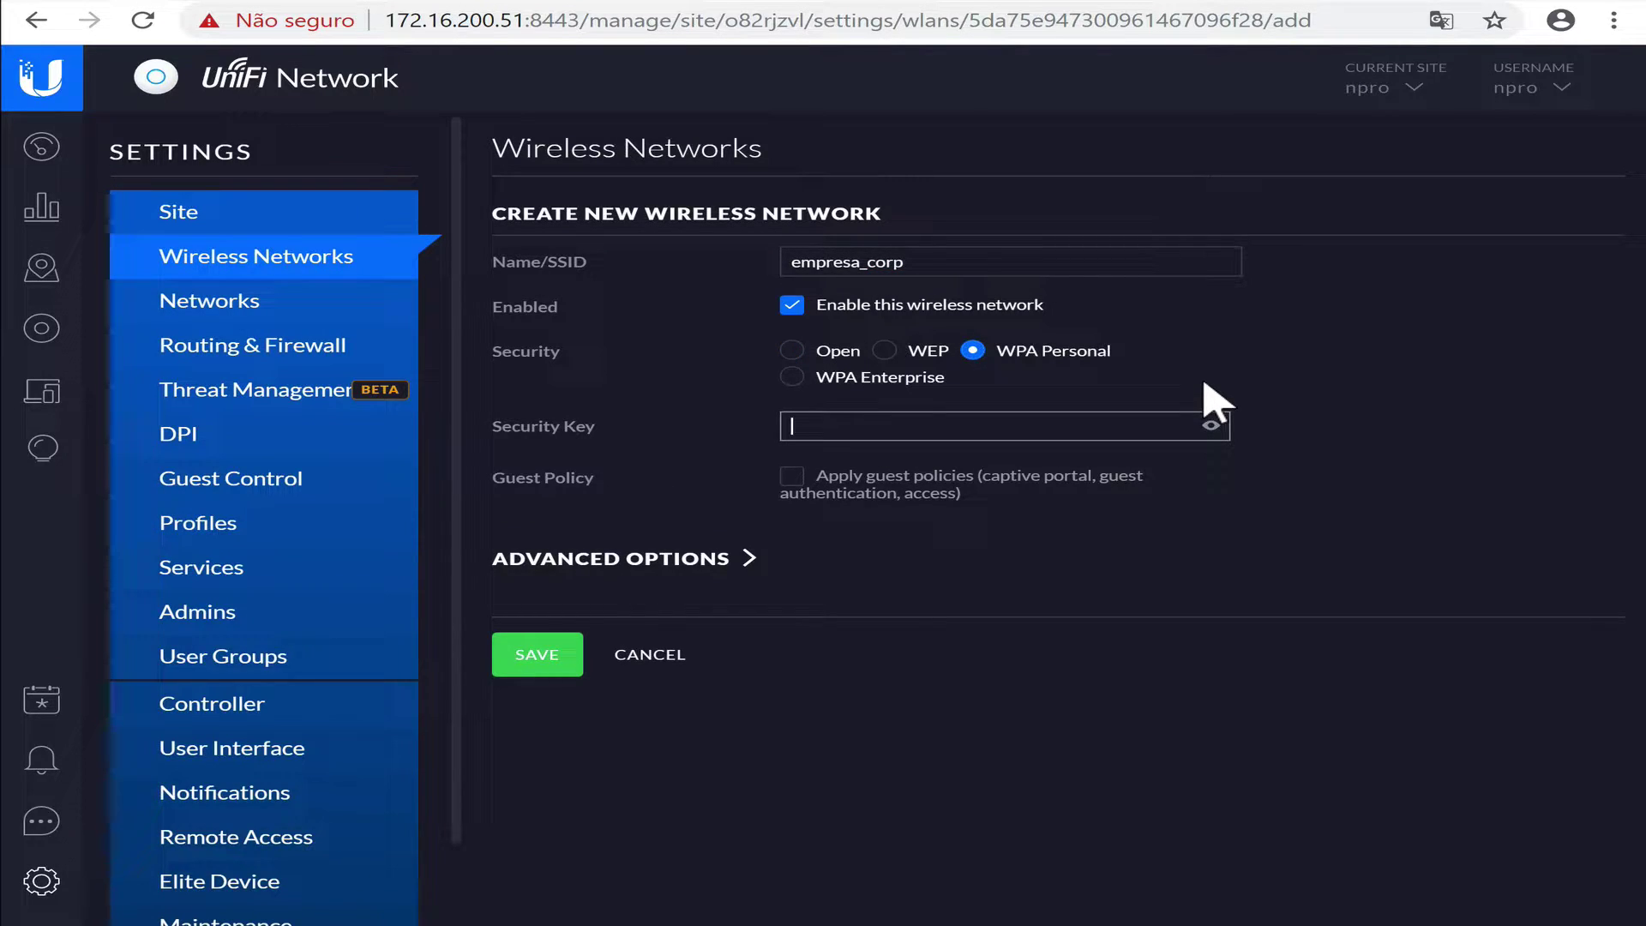
click(1222, 424)
click(1222, 425)
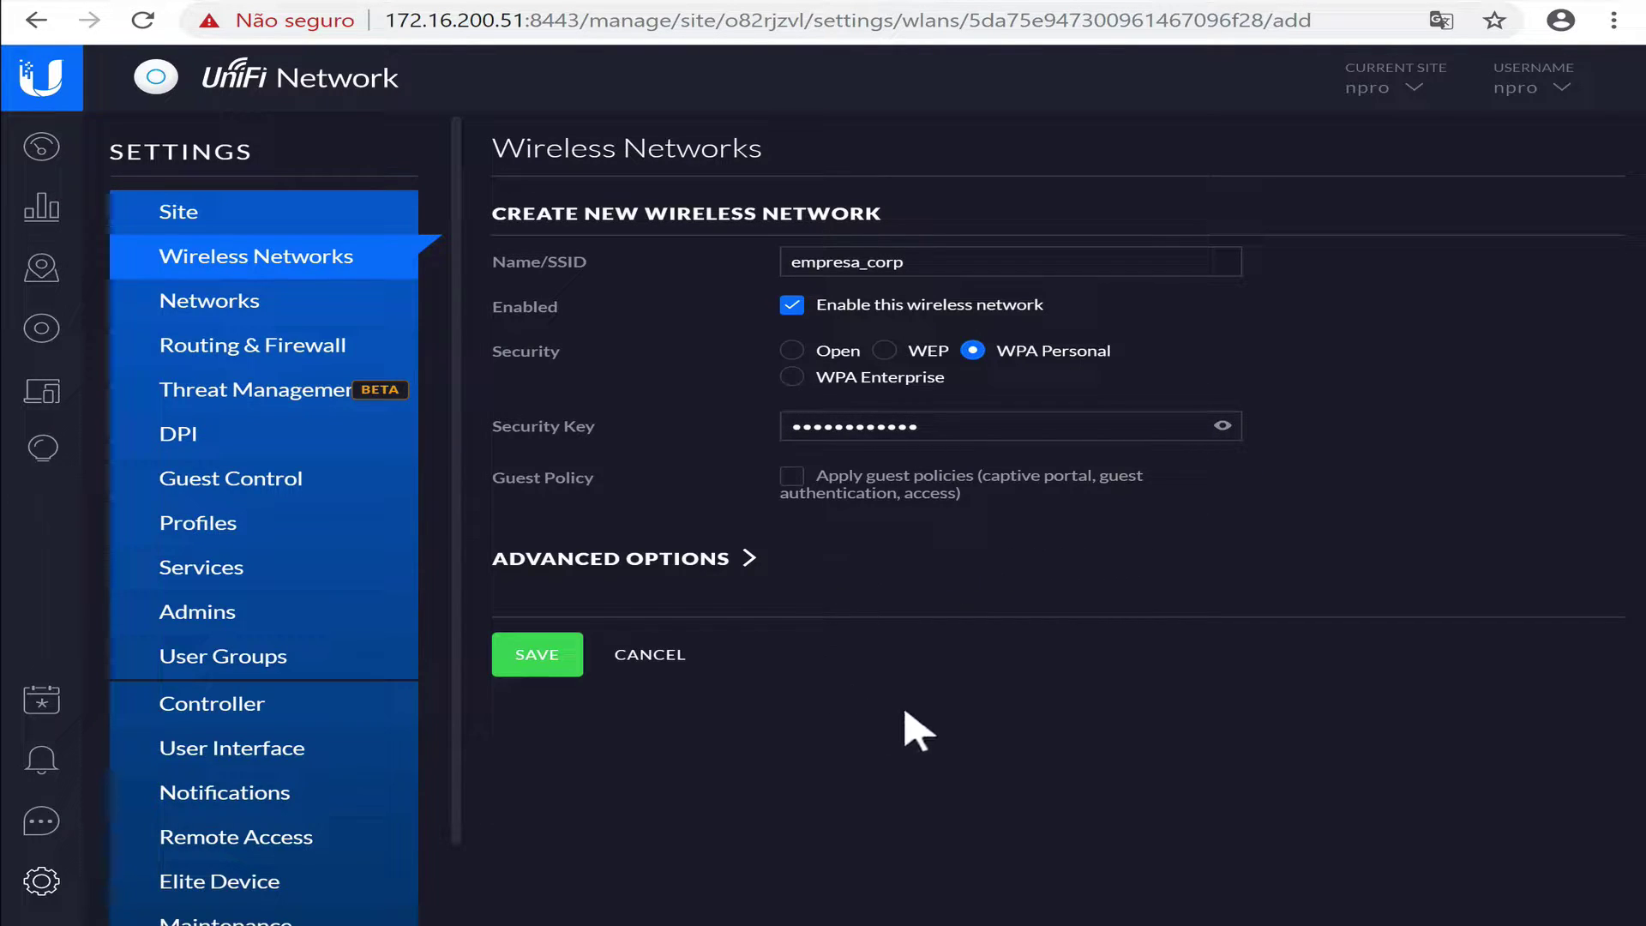
Enable Use VLAN 210 under Advanced Options and save the network.
click(744, 575)
scroll(1315, 724, down, 2)
click(786, 526)
click(972, 537)
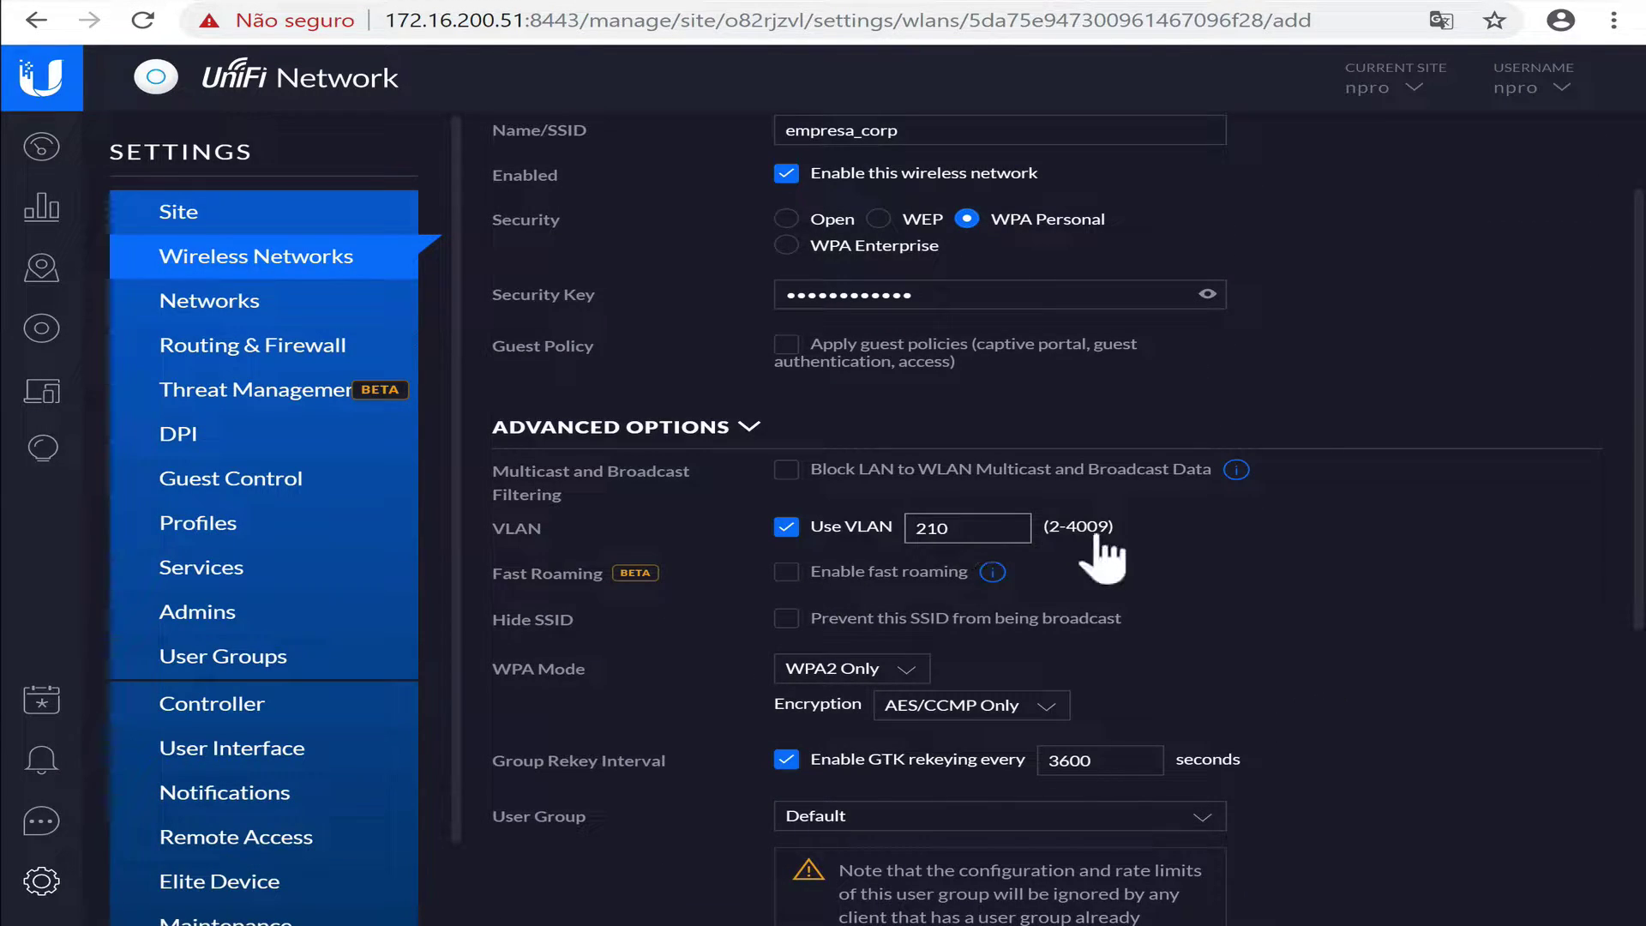
scroll(1348, 613, down, 5)
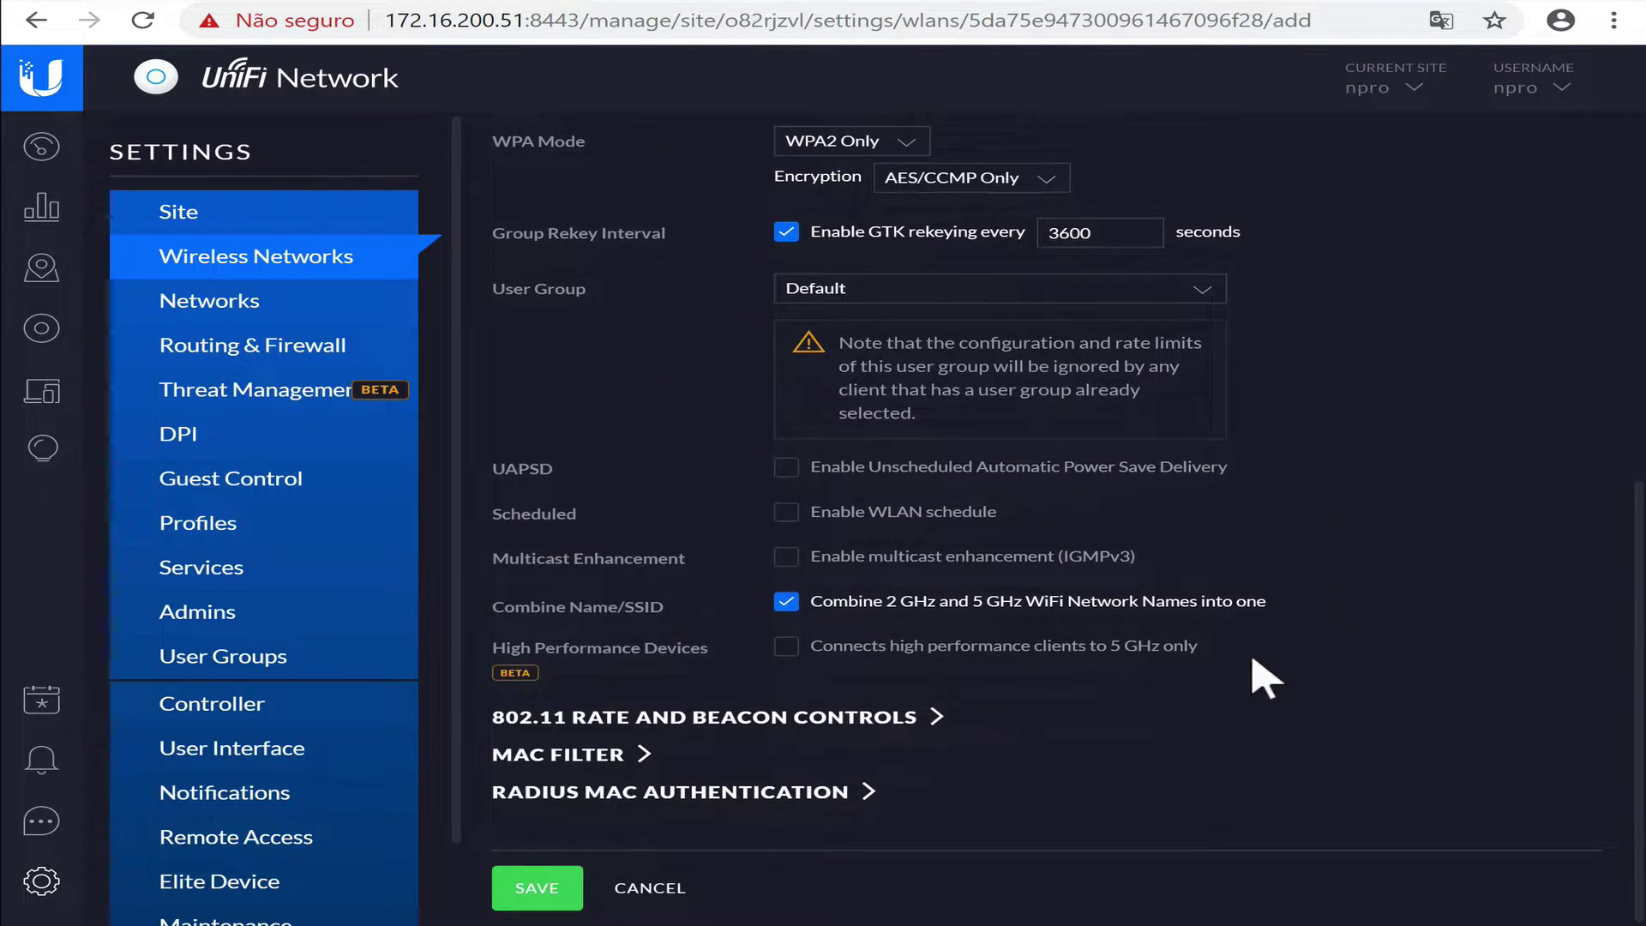
click(537, 887)
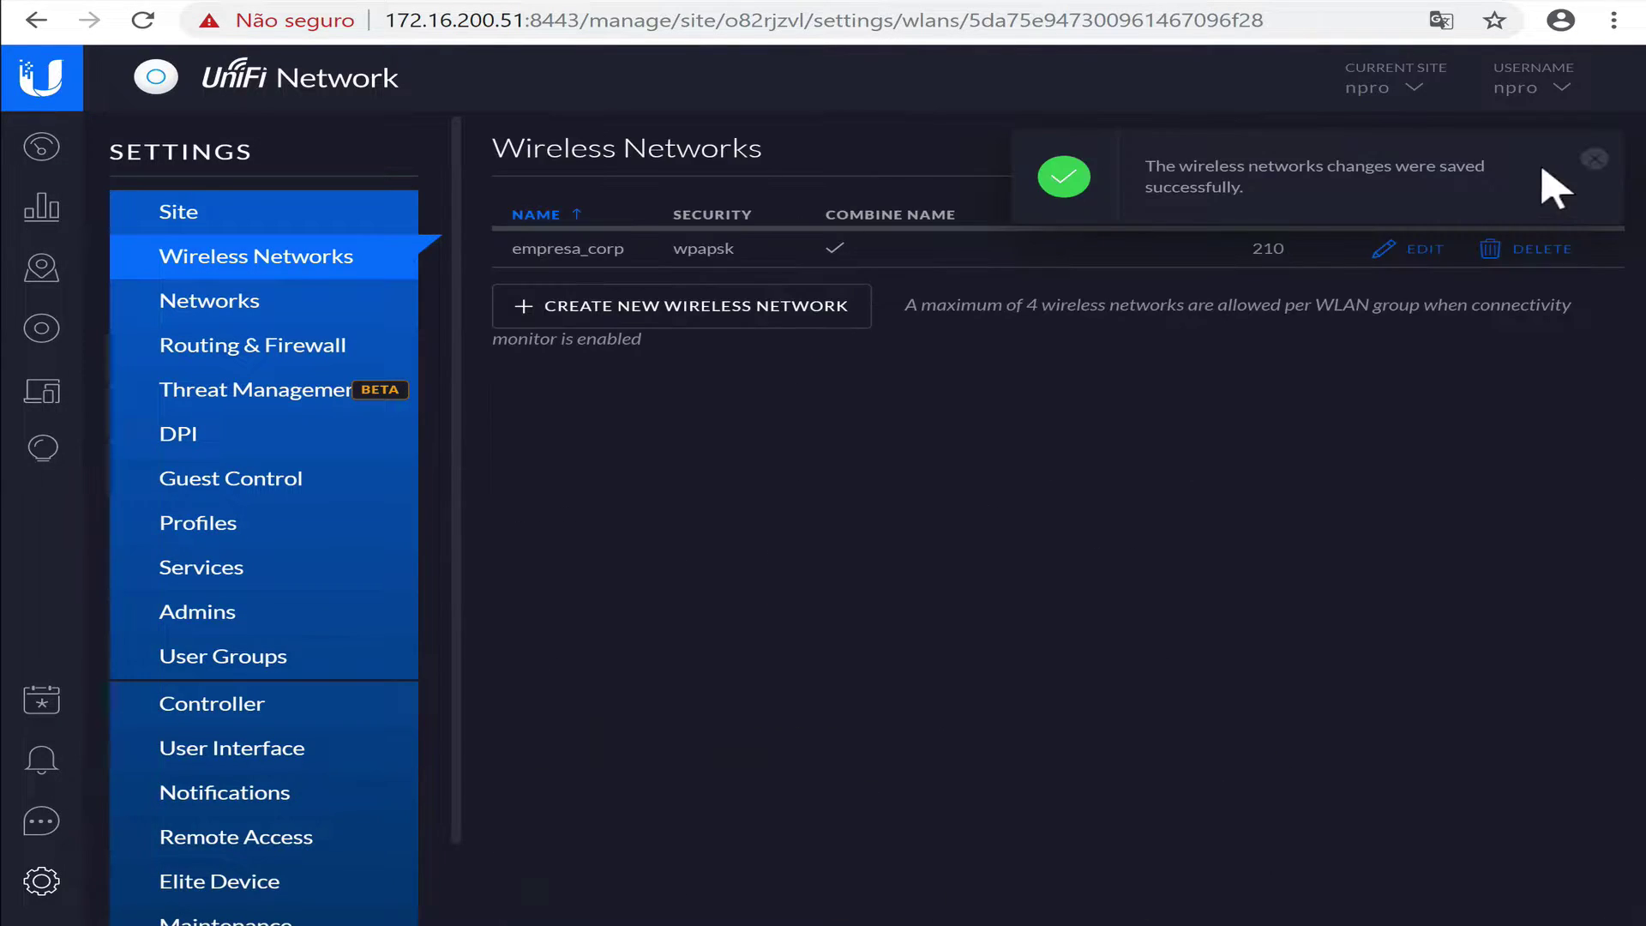
Create wireless network empresa_guest with WPA Personal, a security key, and guest policies.
click(1590, 160)
click(681, 306)
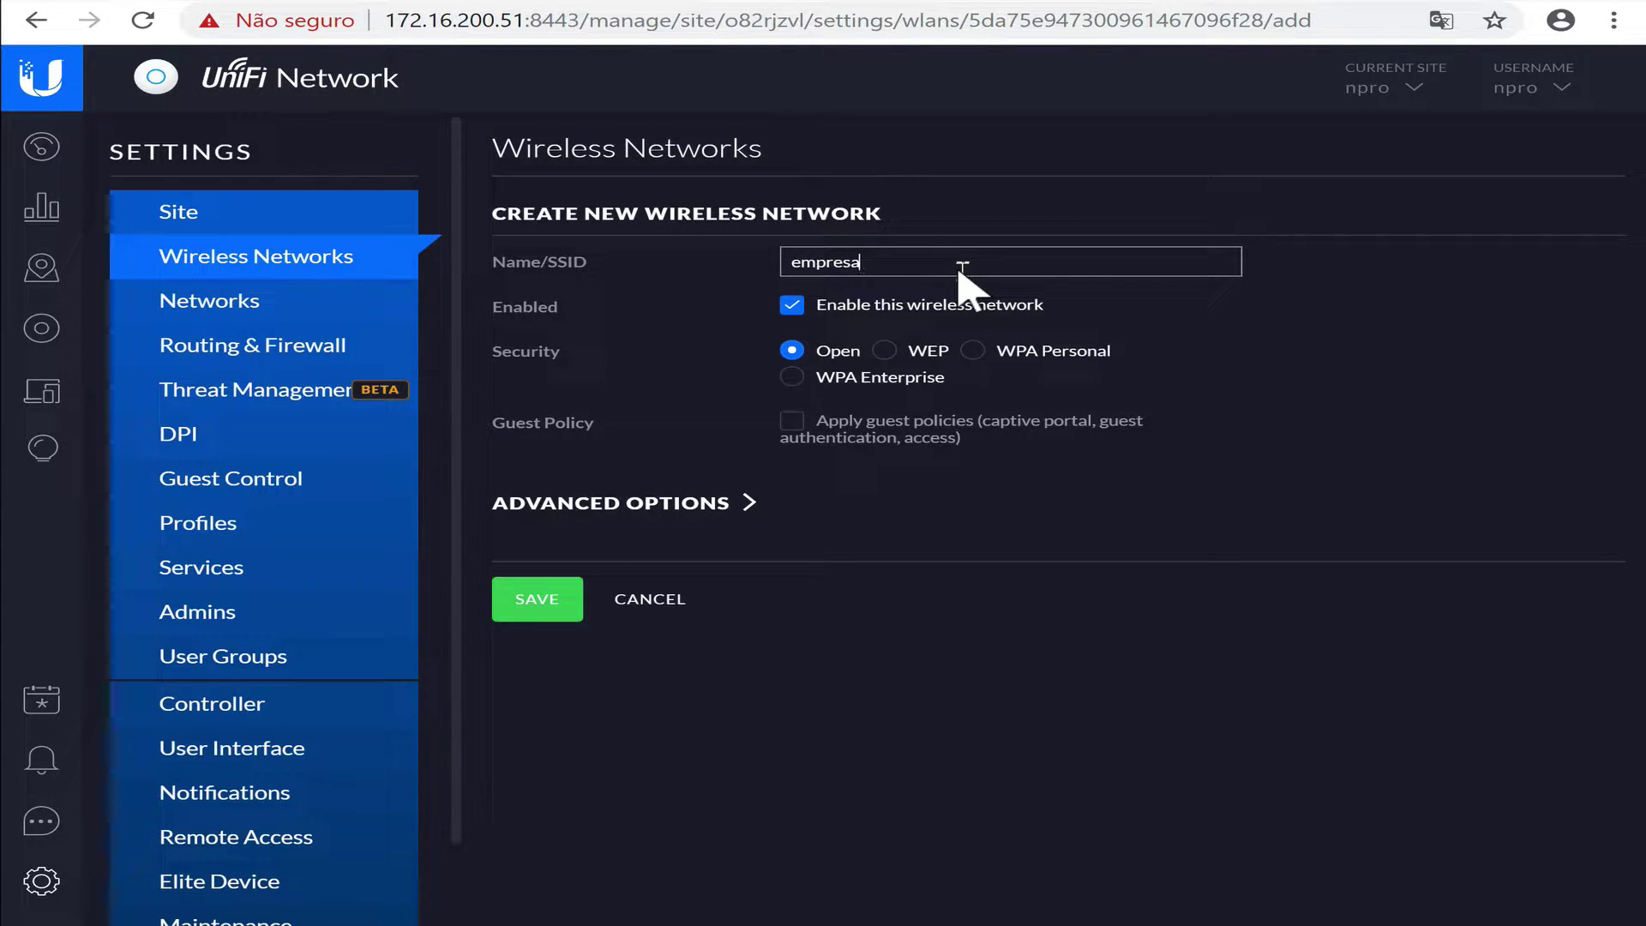
text(empresa_guest)
click(974, 350)
click(926, 429)
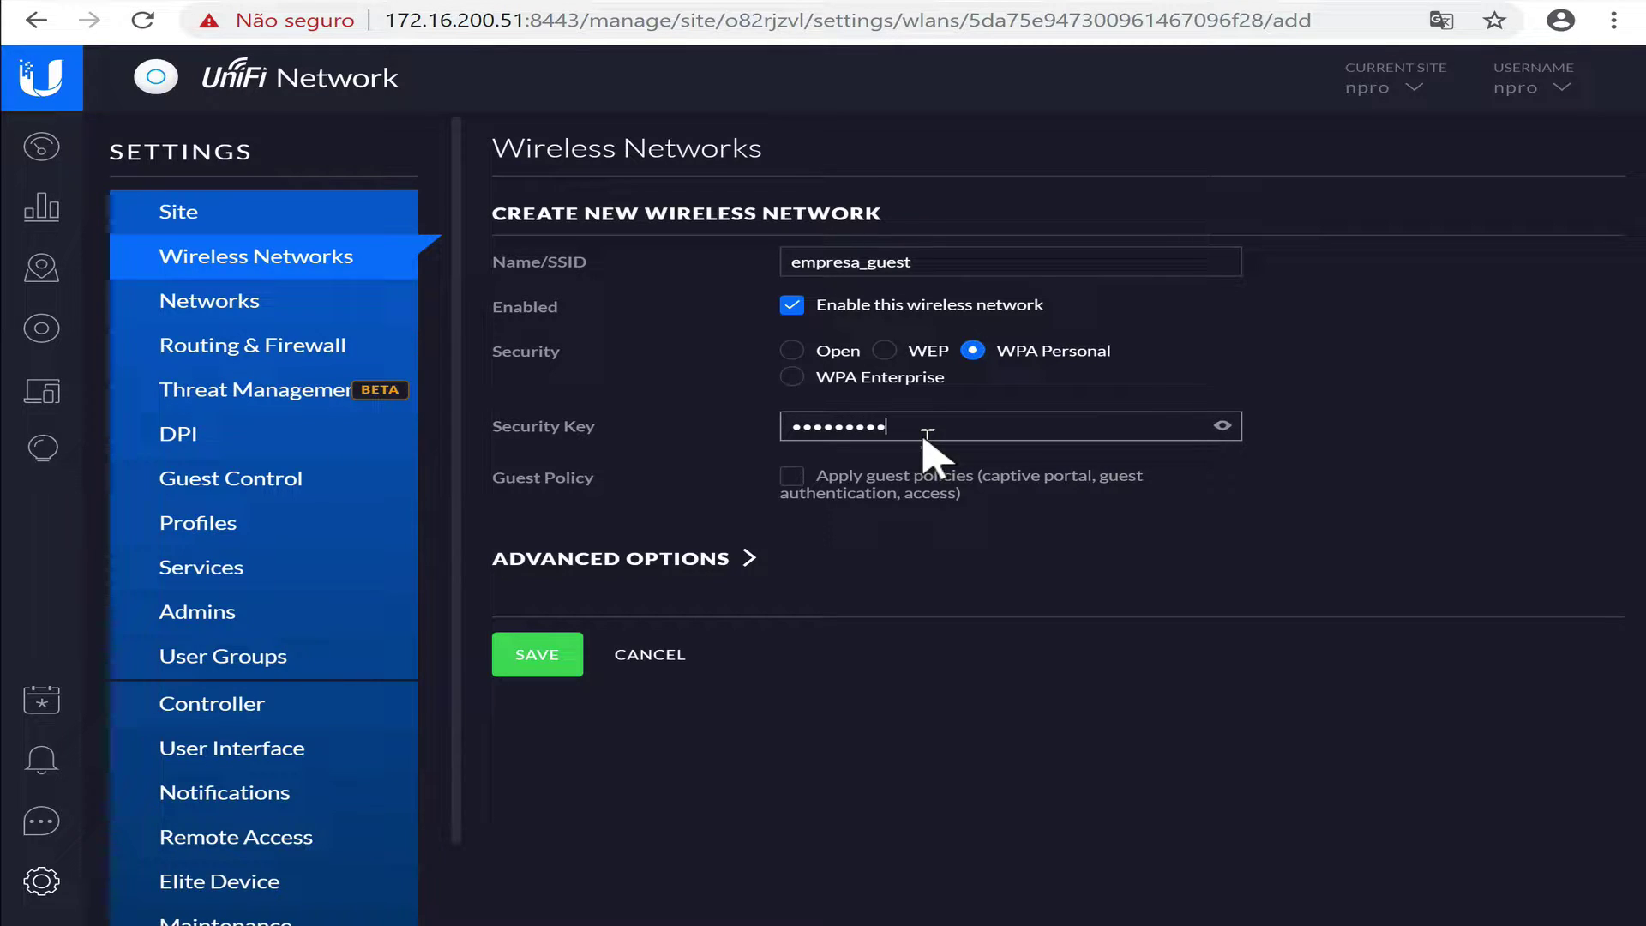
click(1223, 425)
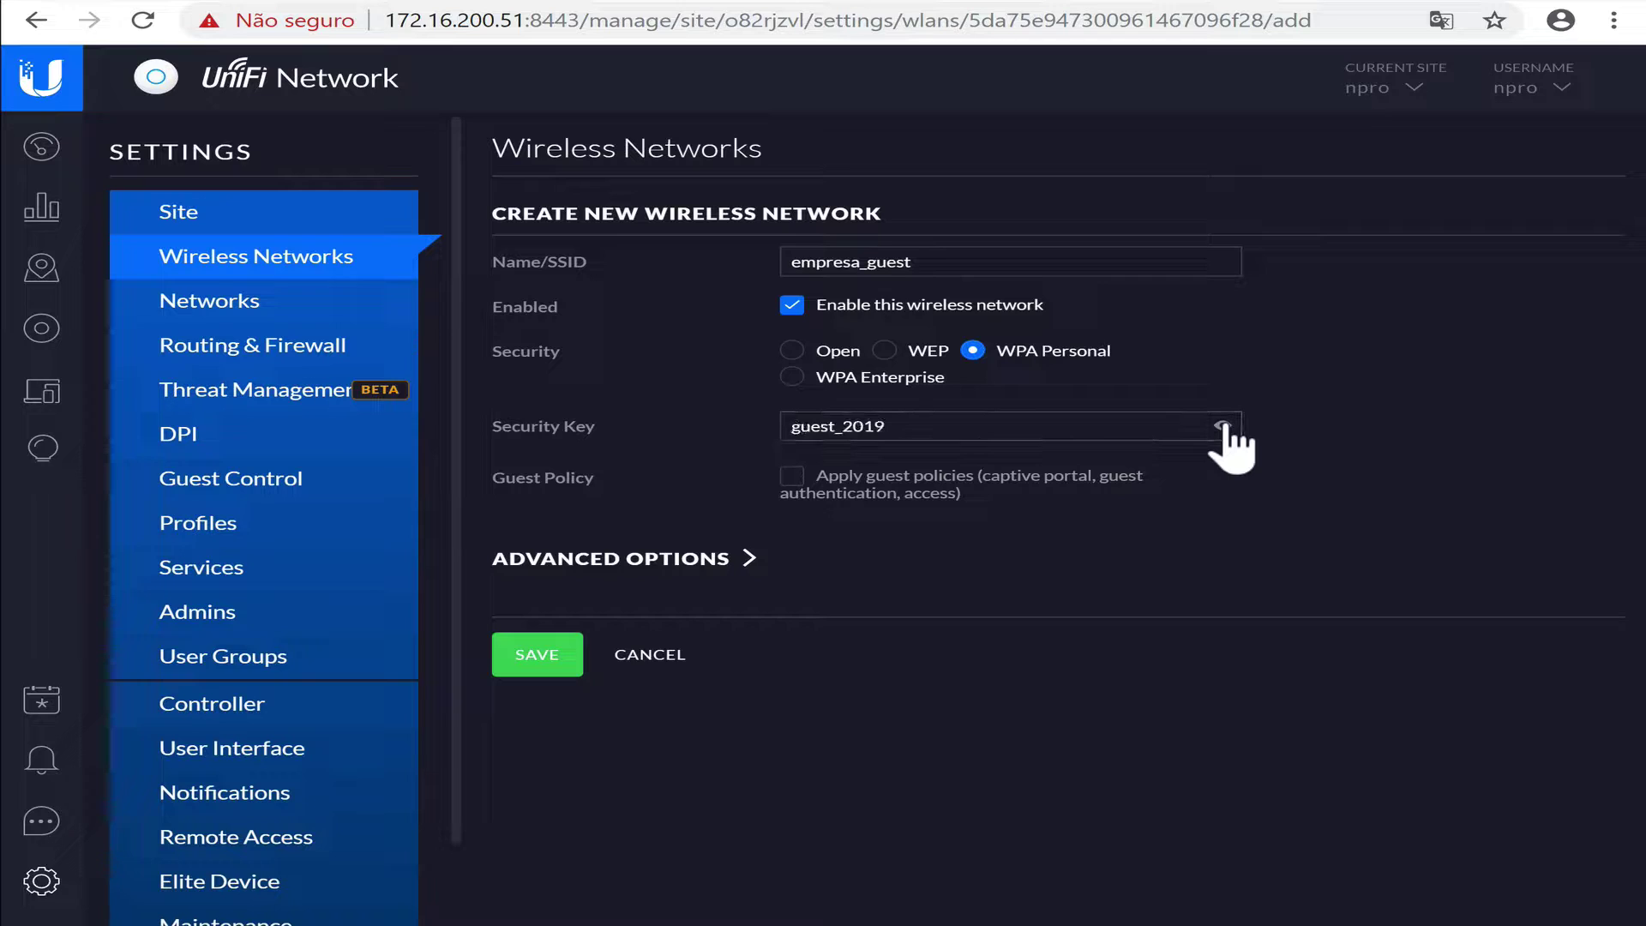
click(1223, 426)
click(792, 477)
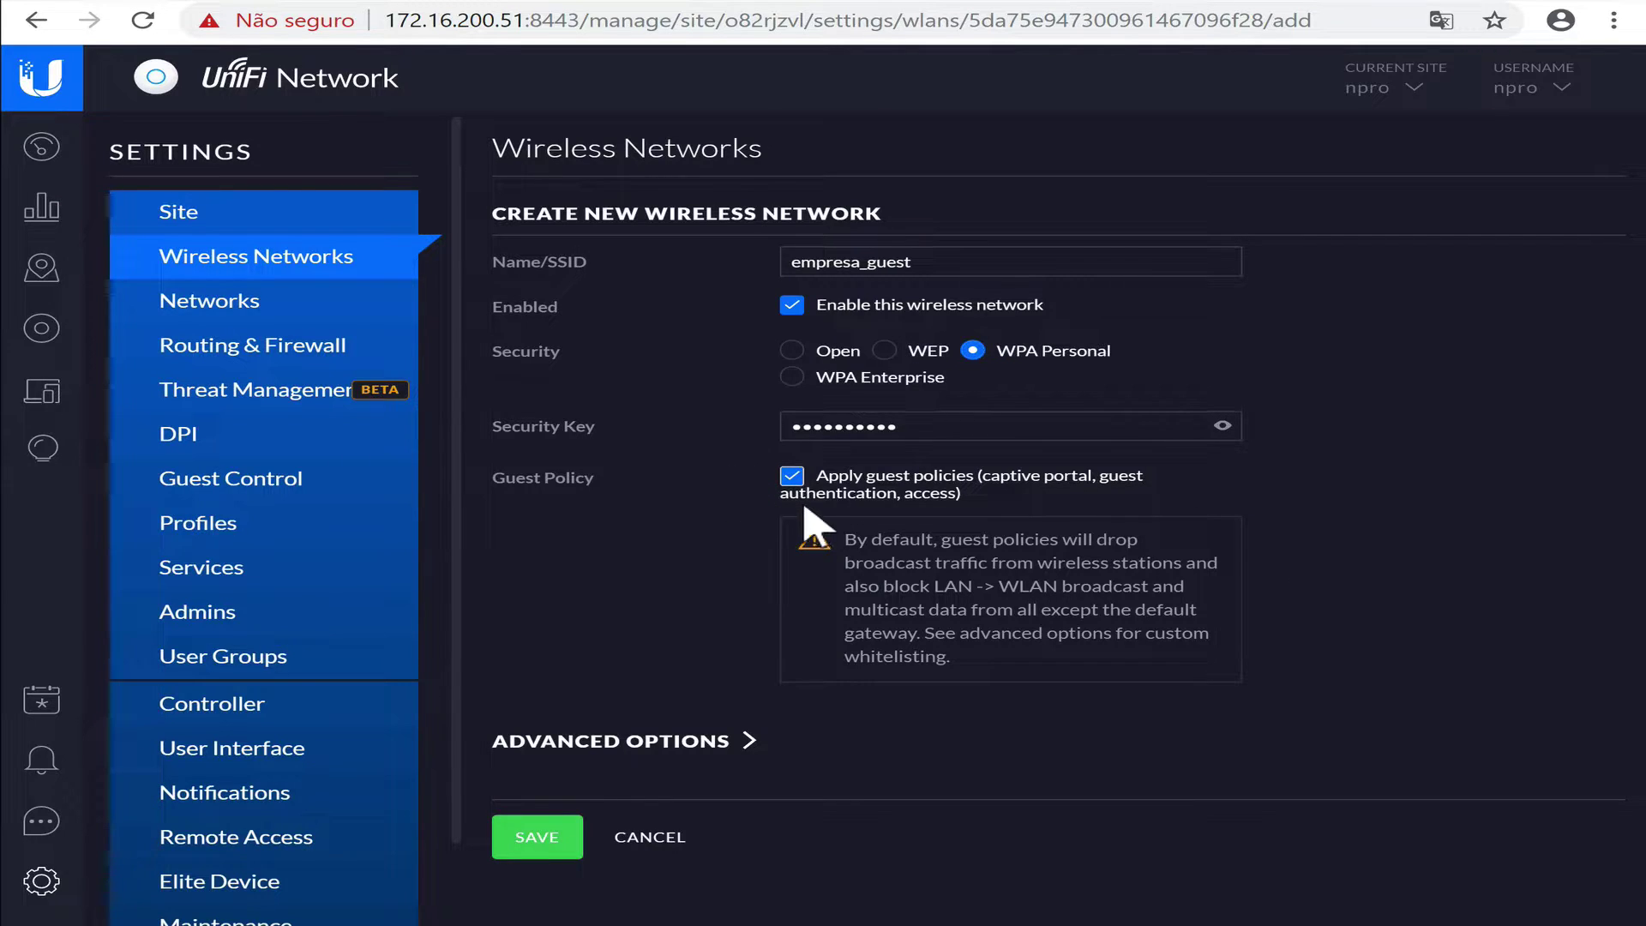
Tag empresa_guest with VLAN 220 under Advanced Options and save it.
click(752, 740)
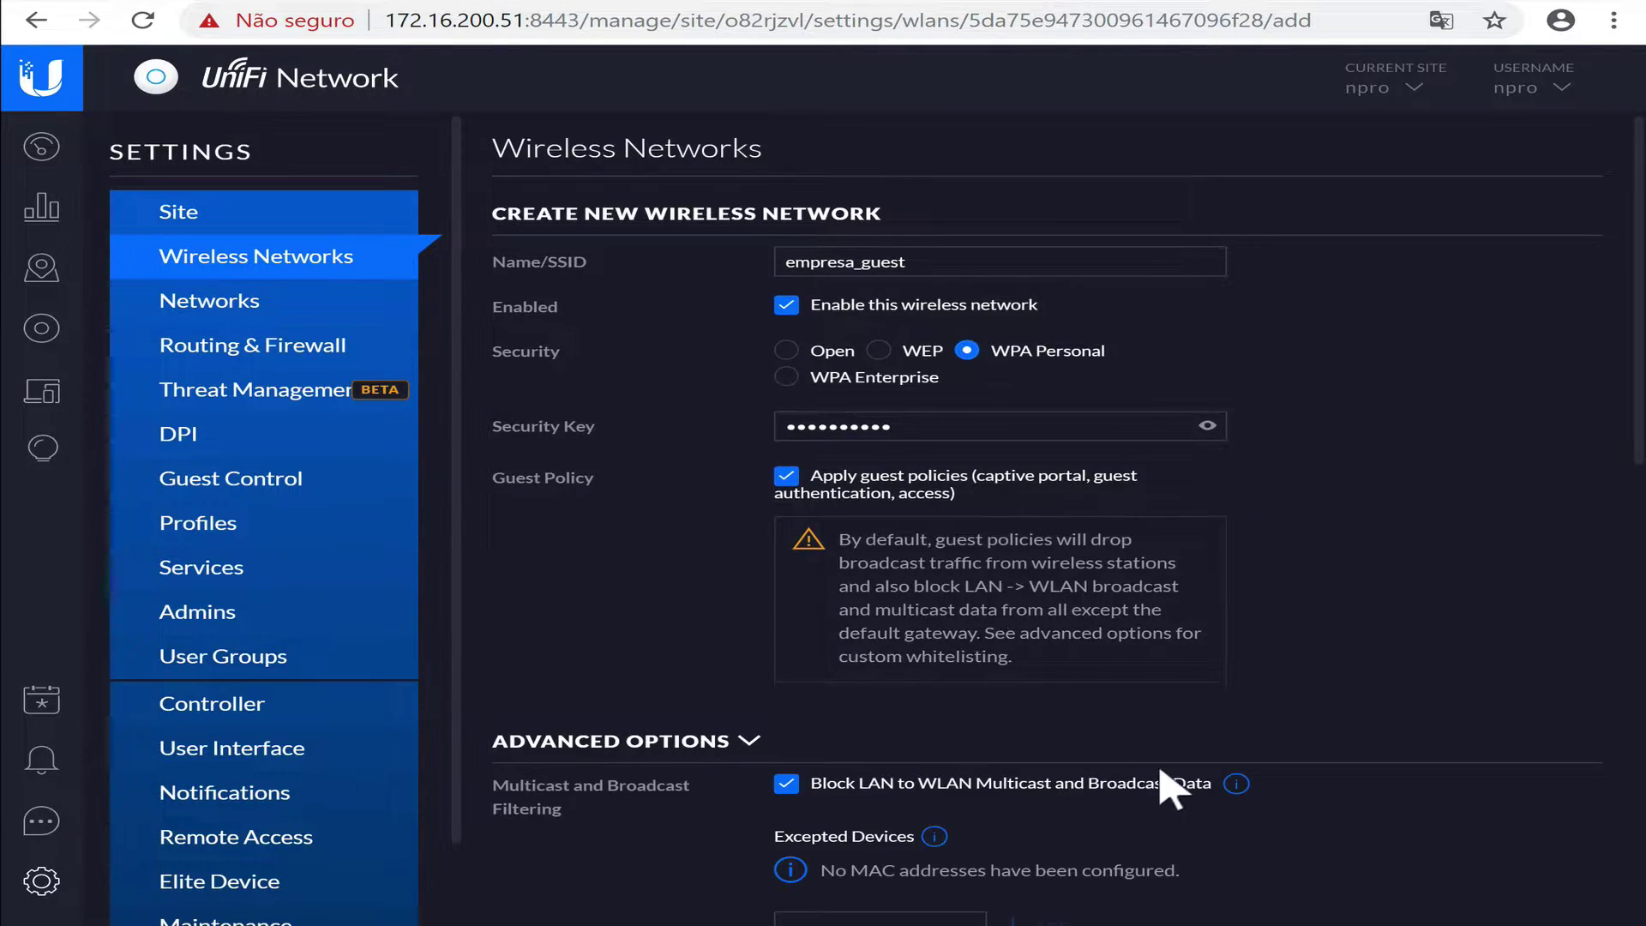
scroll(1260, 661, down, 5)
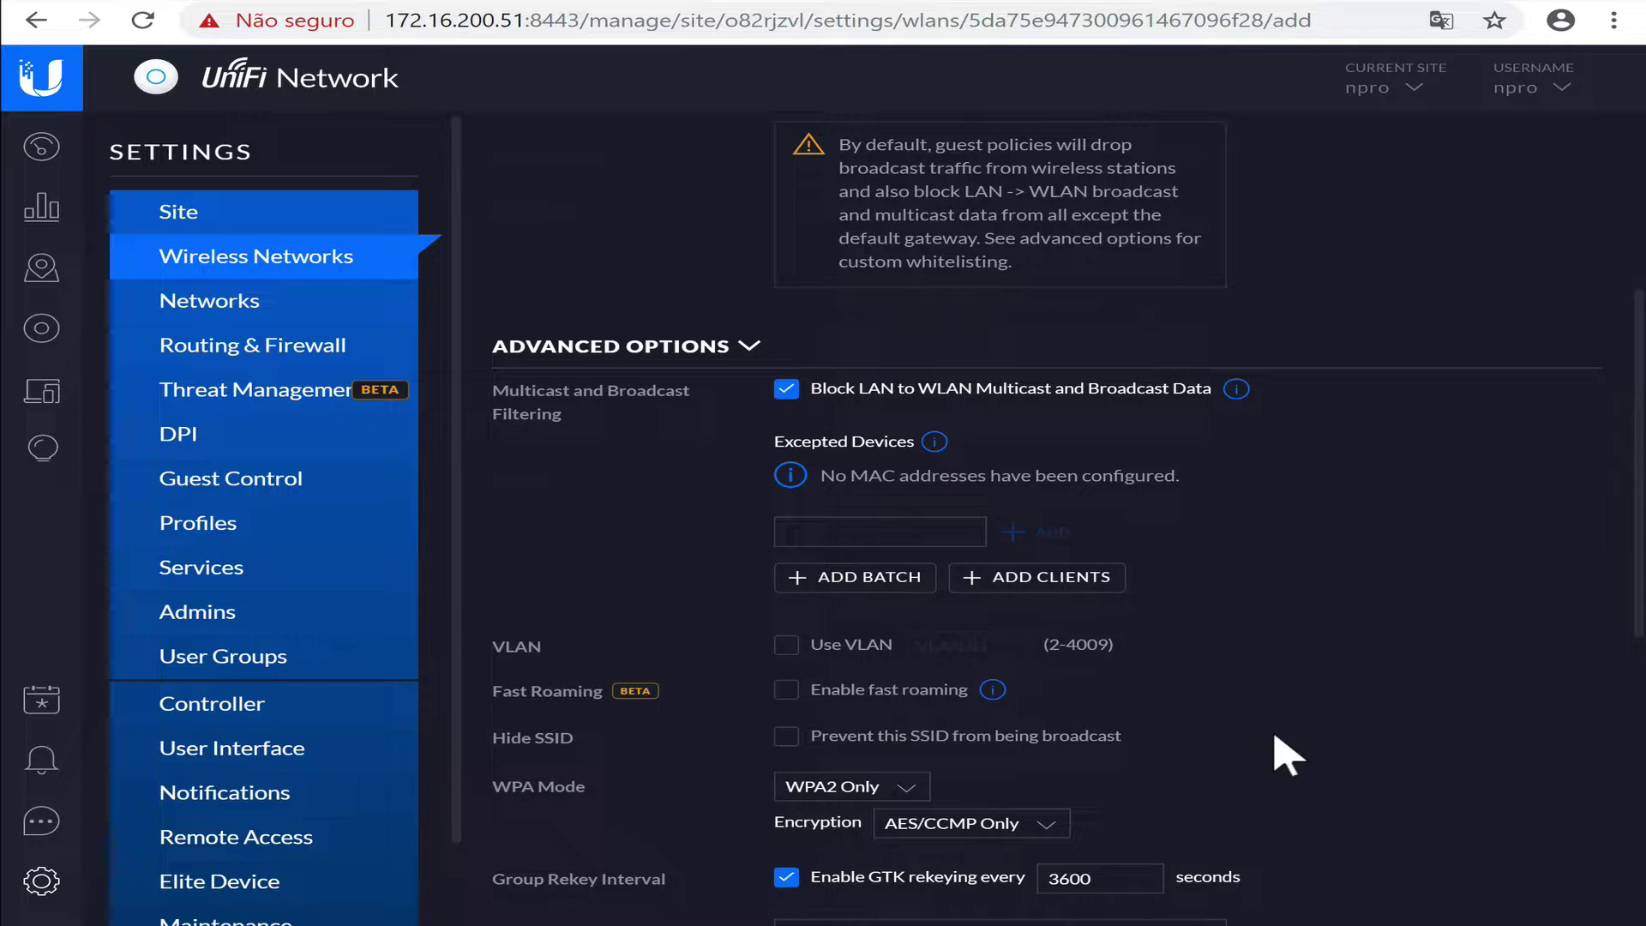
scroll(1278, 754, down, 2)
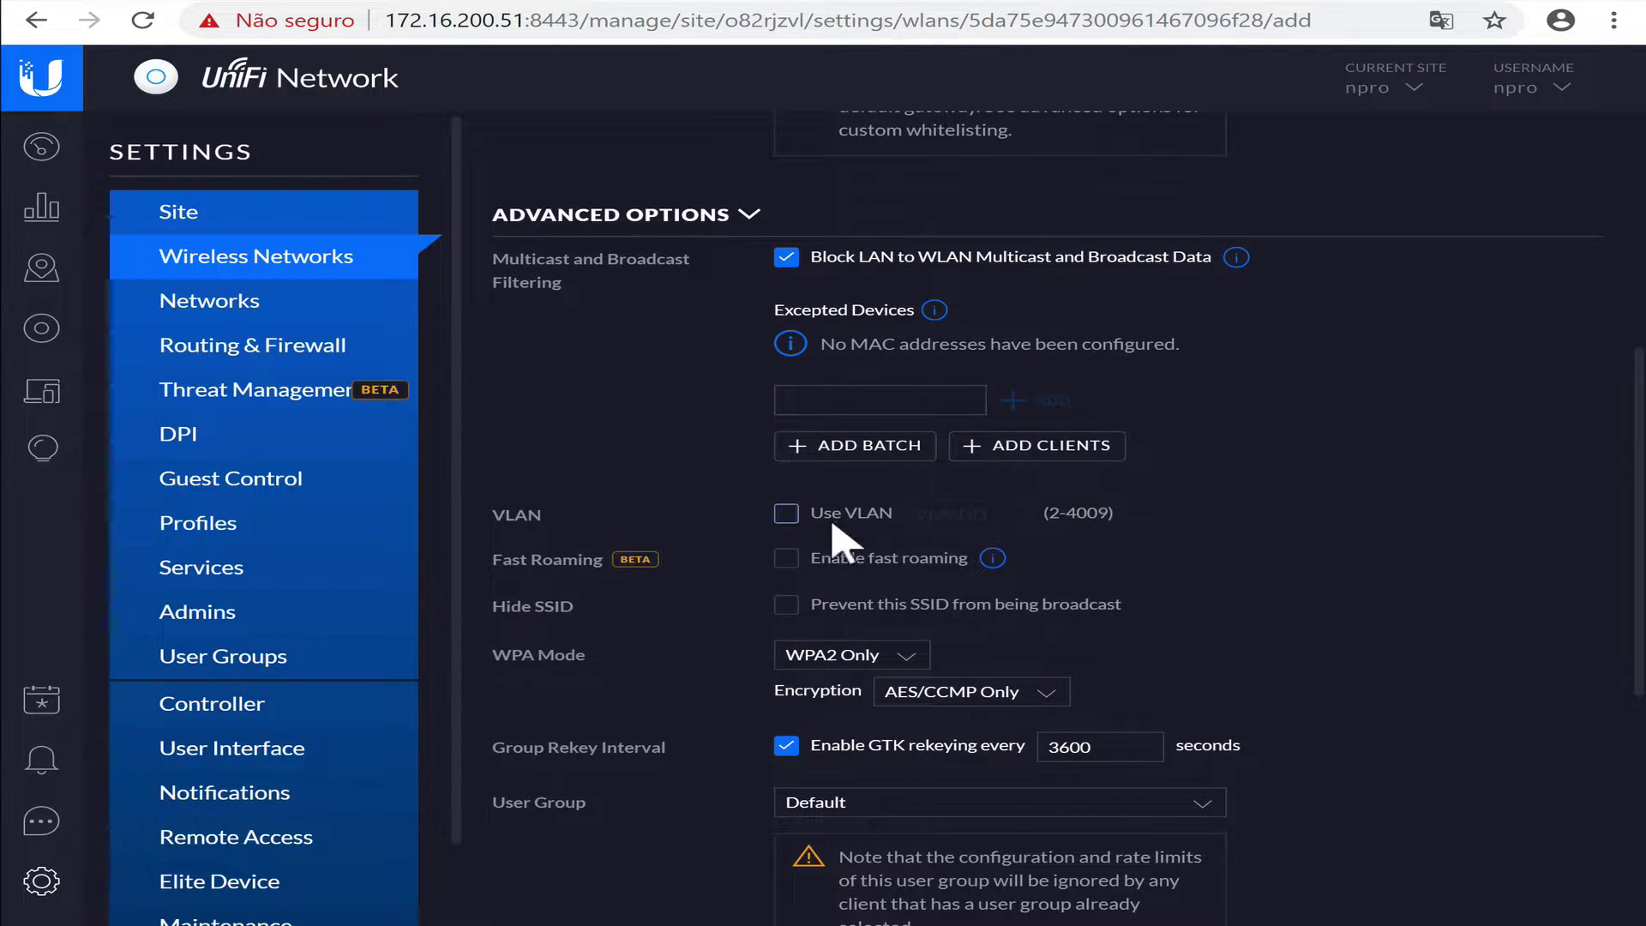
click(801, 515)
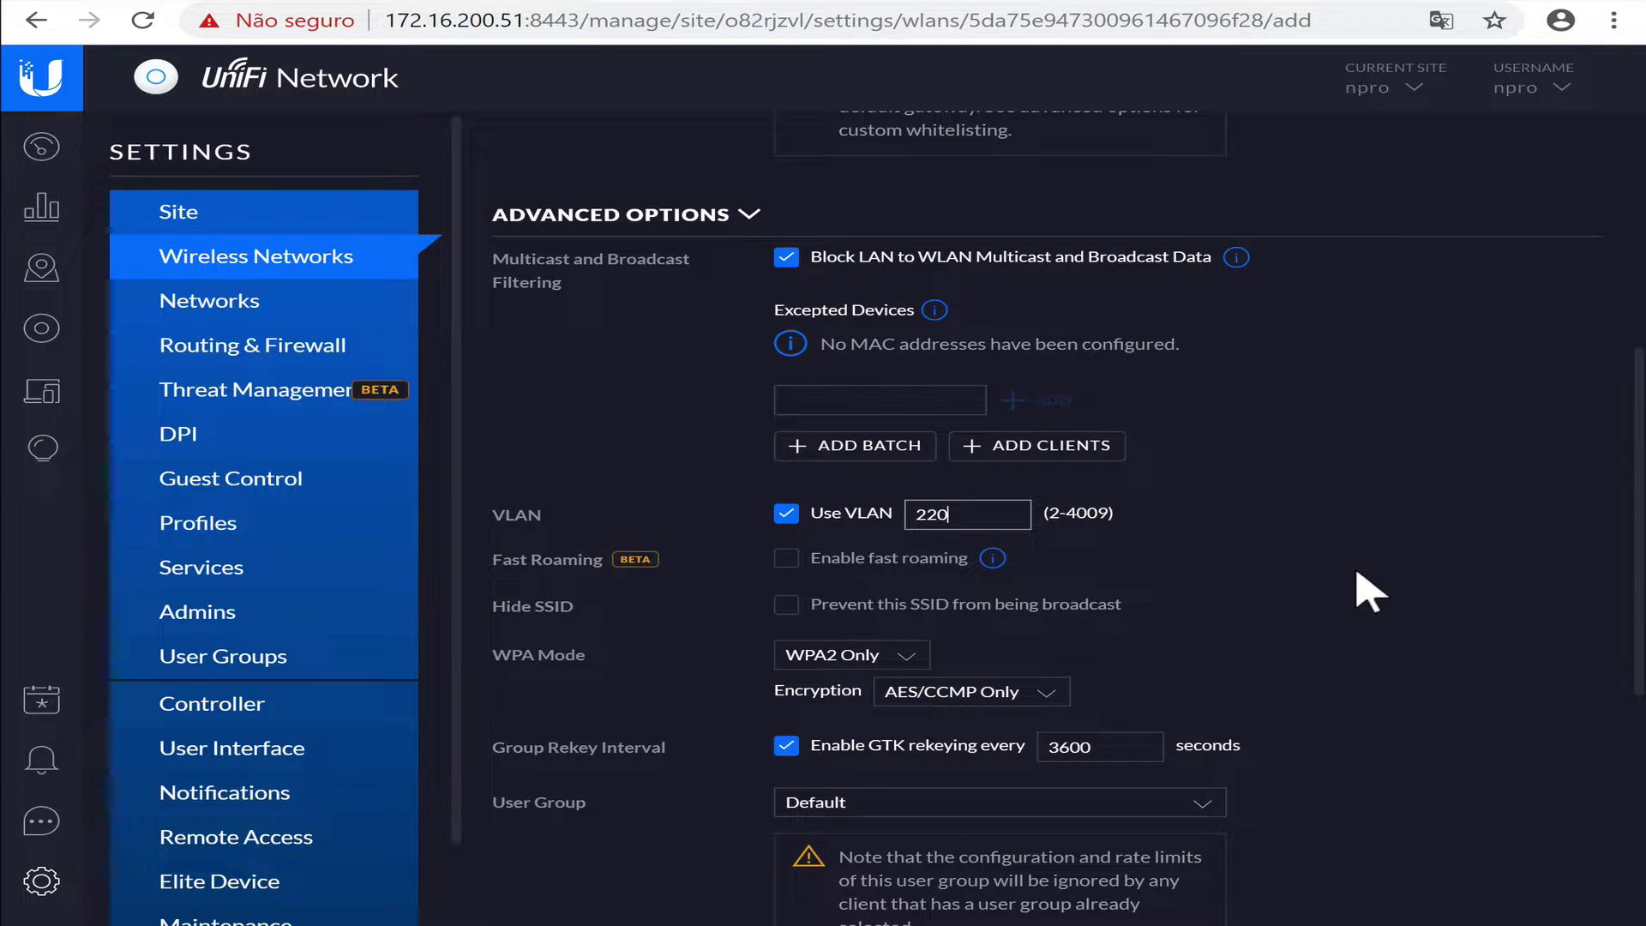
scroll(1368, 591, down, 3)
scroll(1369, 592, down, 3)
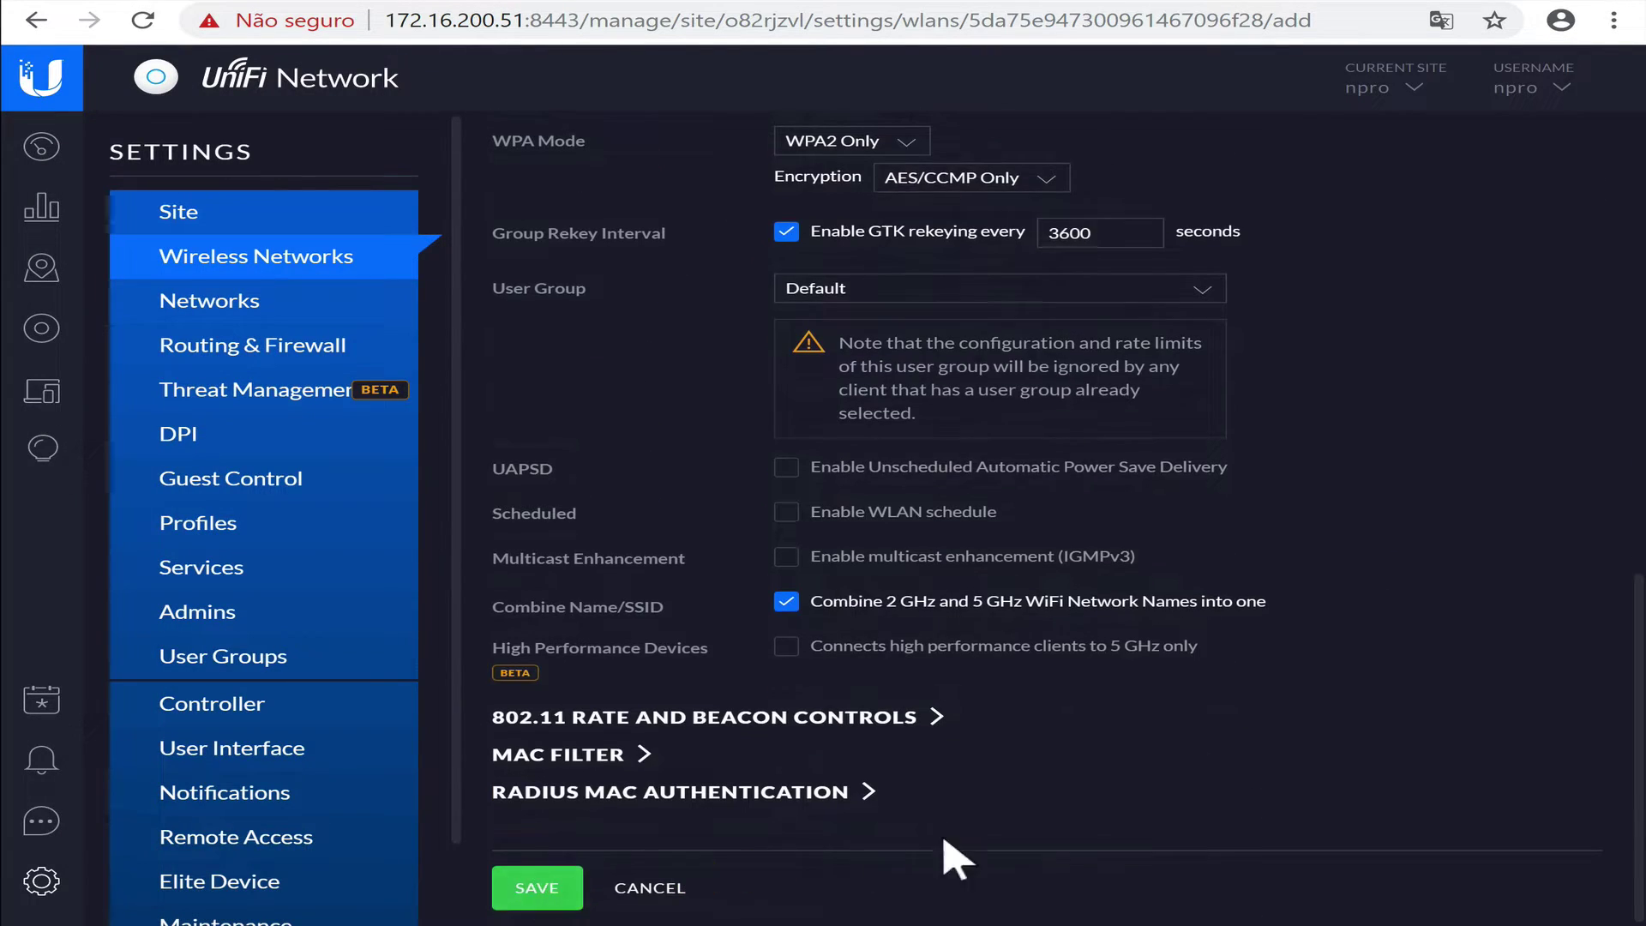
click(532, 885)
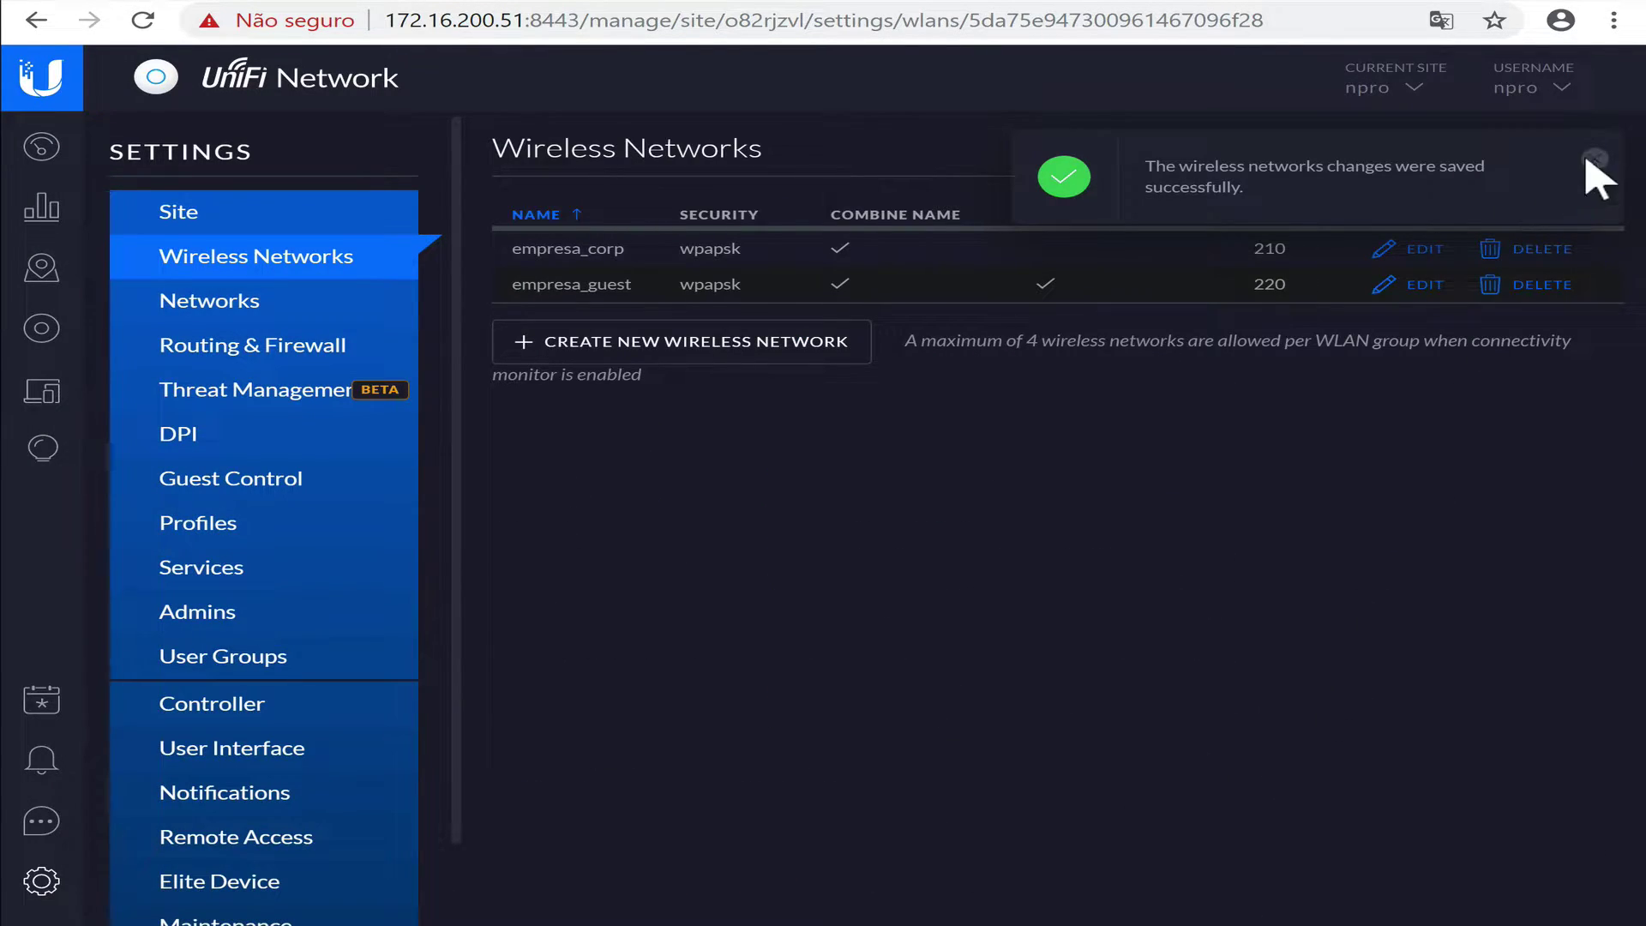
click(1590, 160)
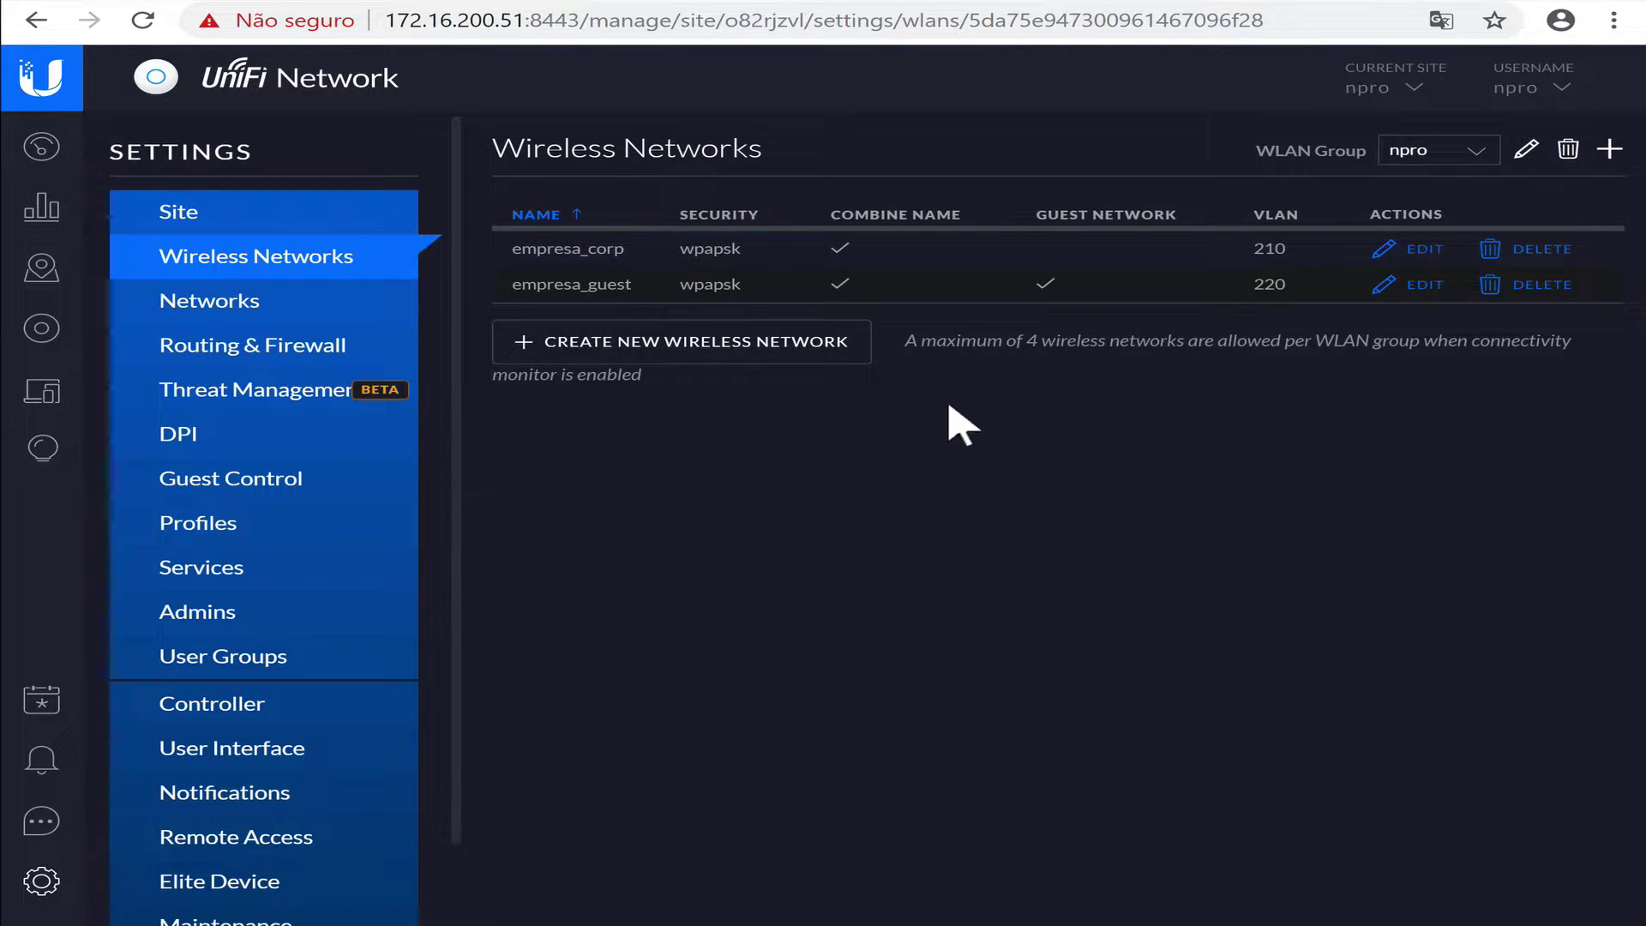
Switch to the Devices list from the UniFi sidebar.
click(45, 334)
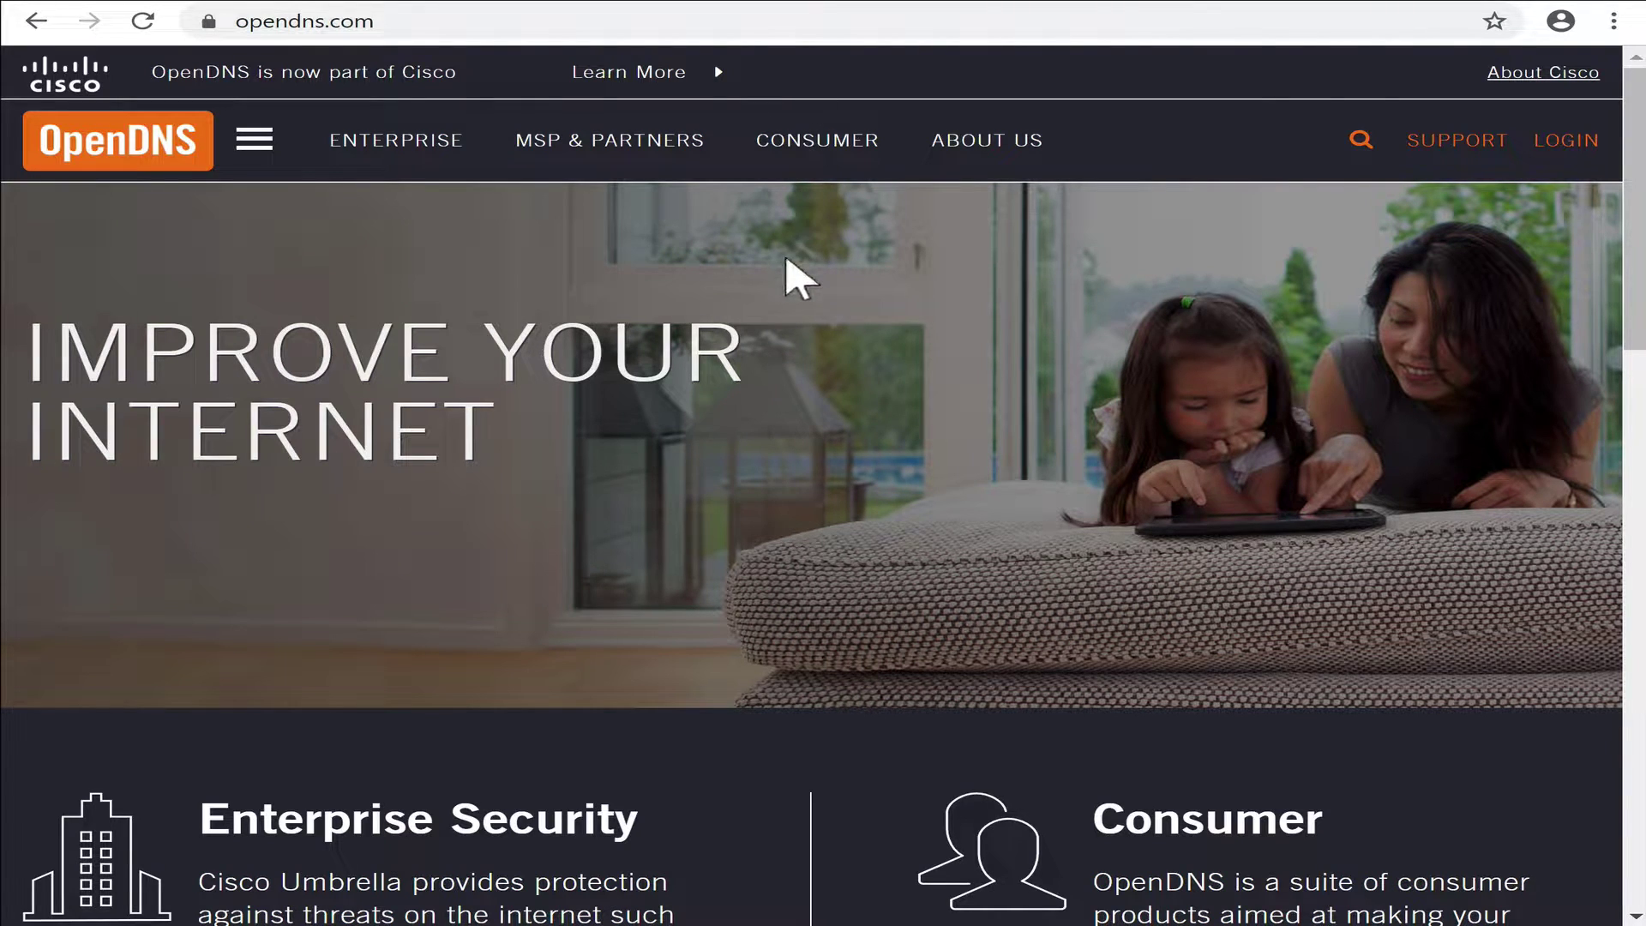
Copy the OpenDNS address 208.67.222.222 from the opendns.com footer.
scroll(712, 514, down, 15)
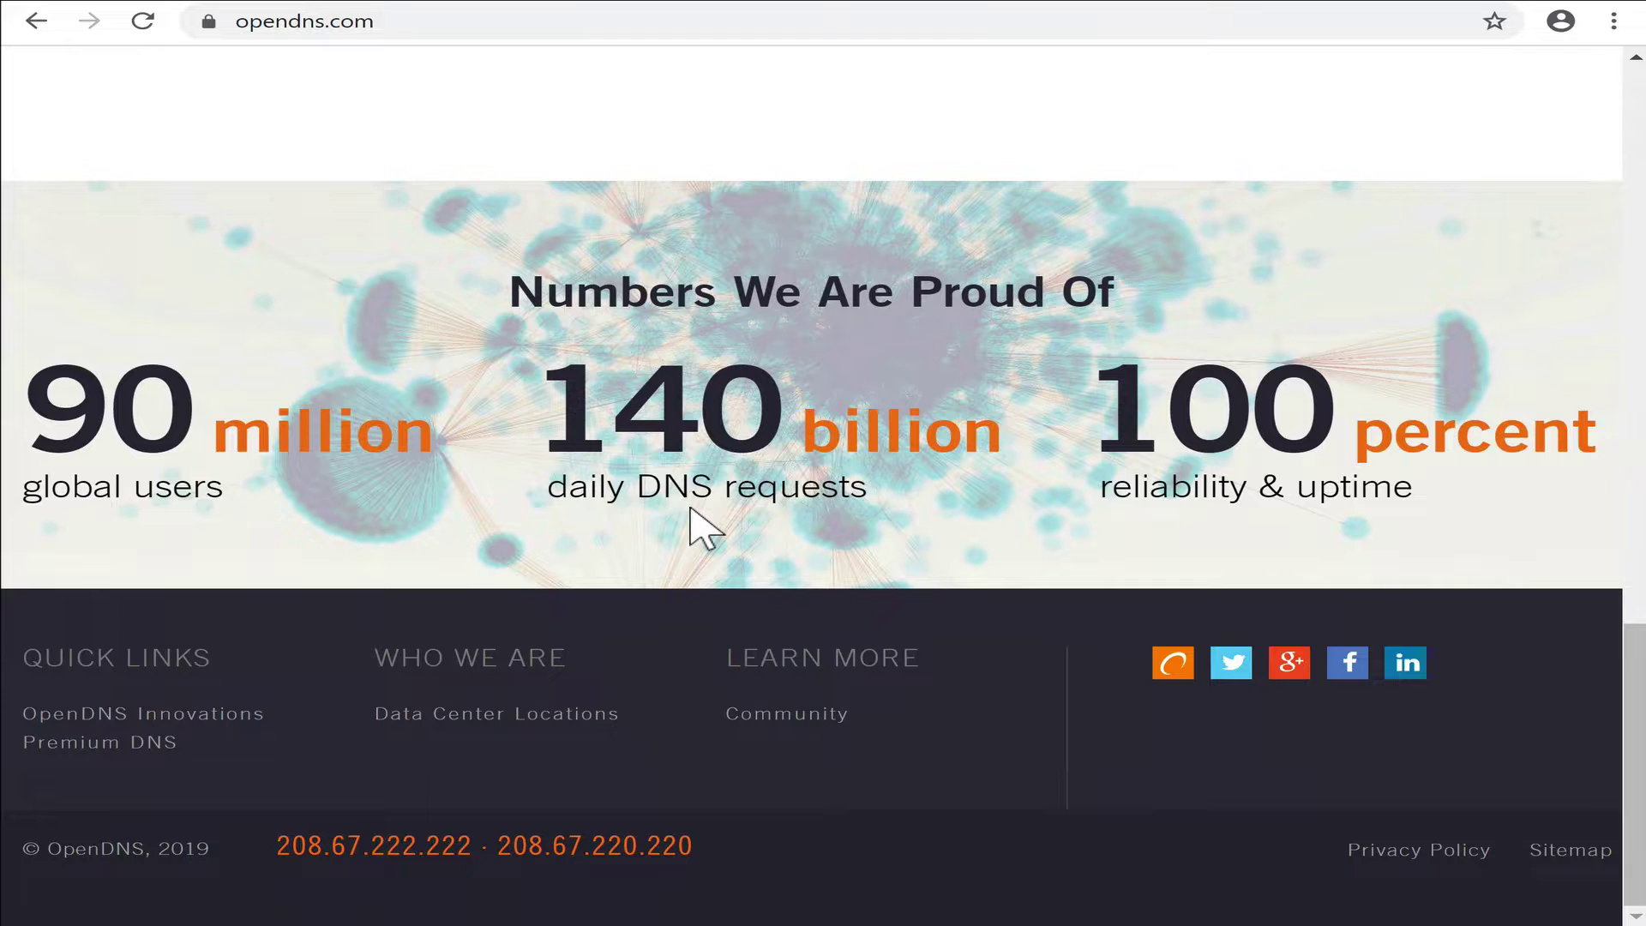
drag(273, 851, 468, 852)
right_click(408, 853)
click(450, 710)
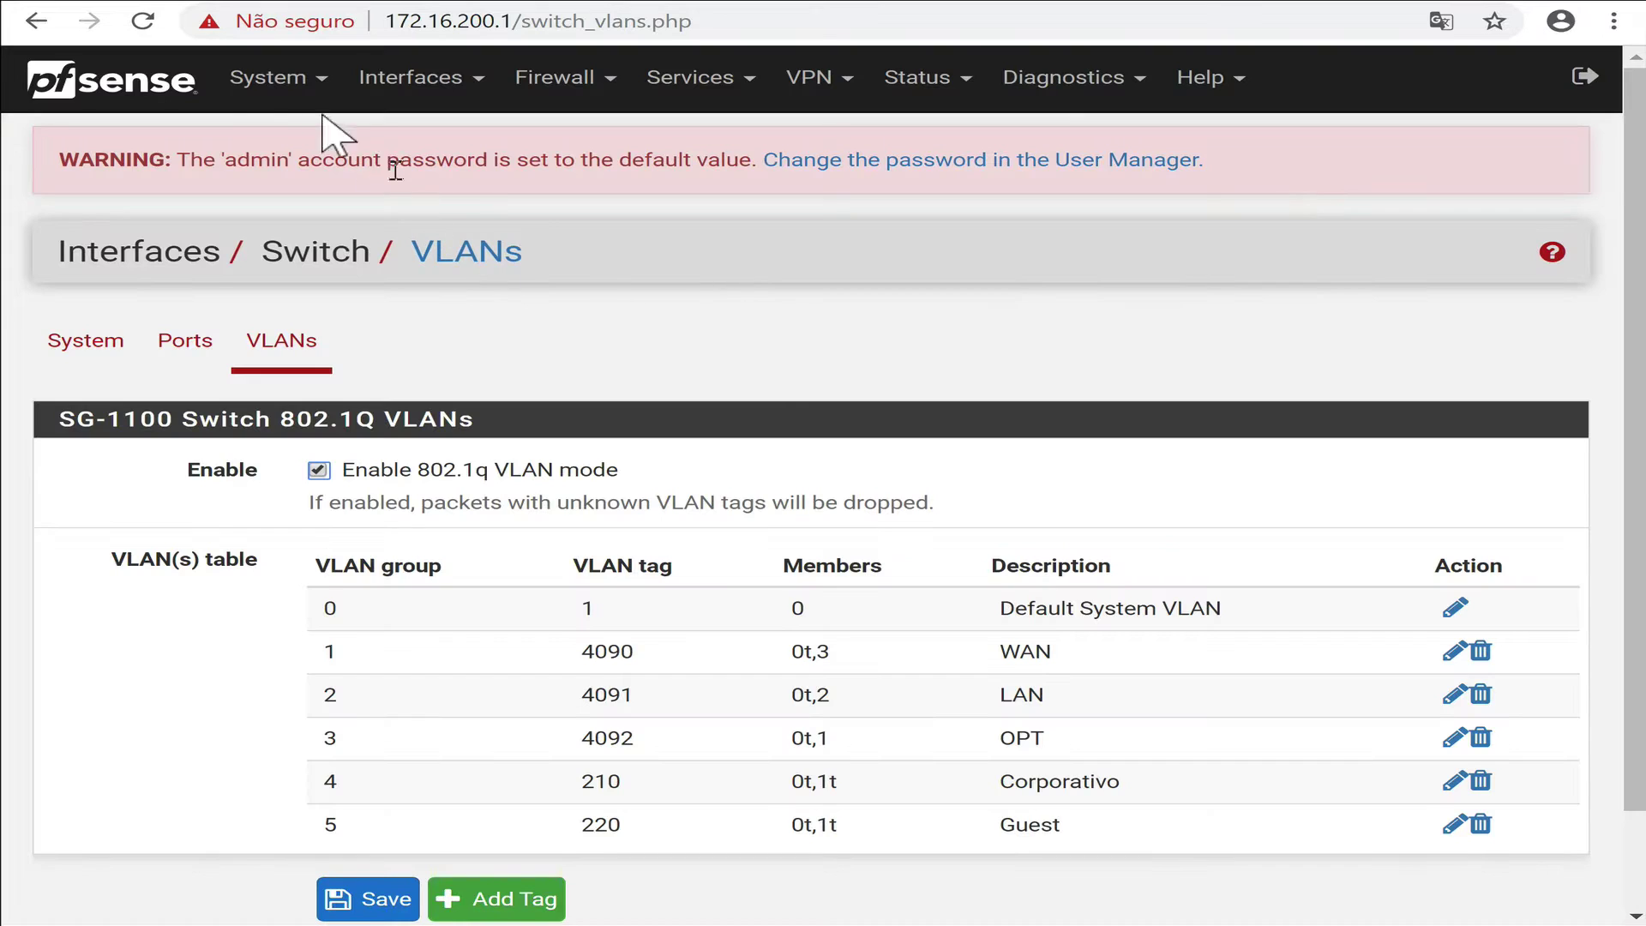
In General Setup, replace 8.8.8.8 with 208.67.222.222 and add 208.67.220.220 as a second DNS server.
click(272, 84)
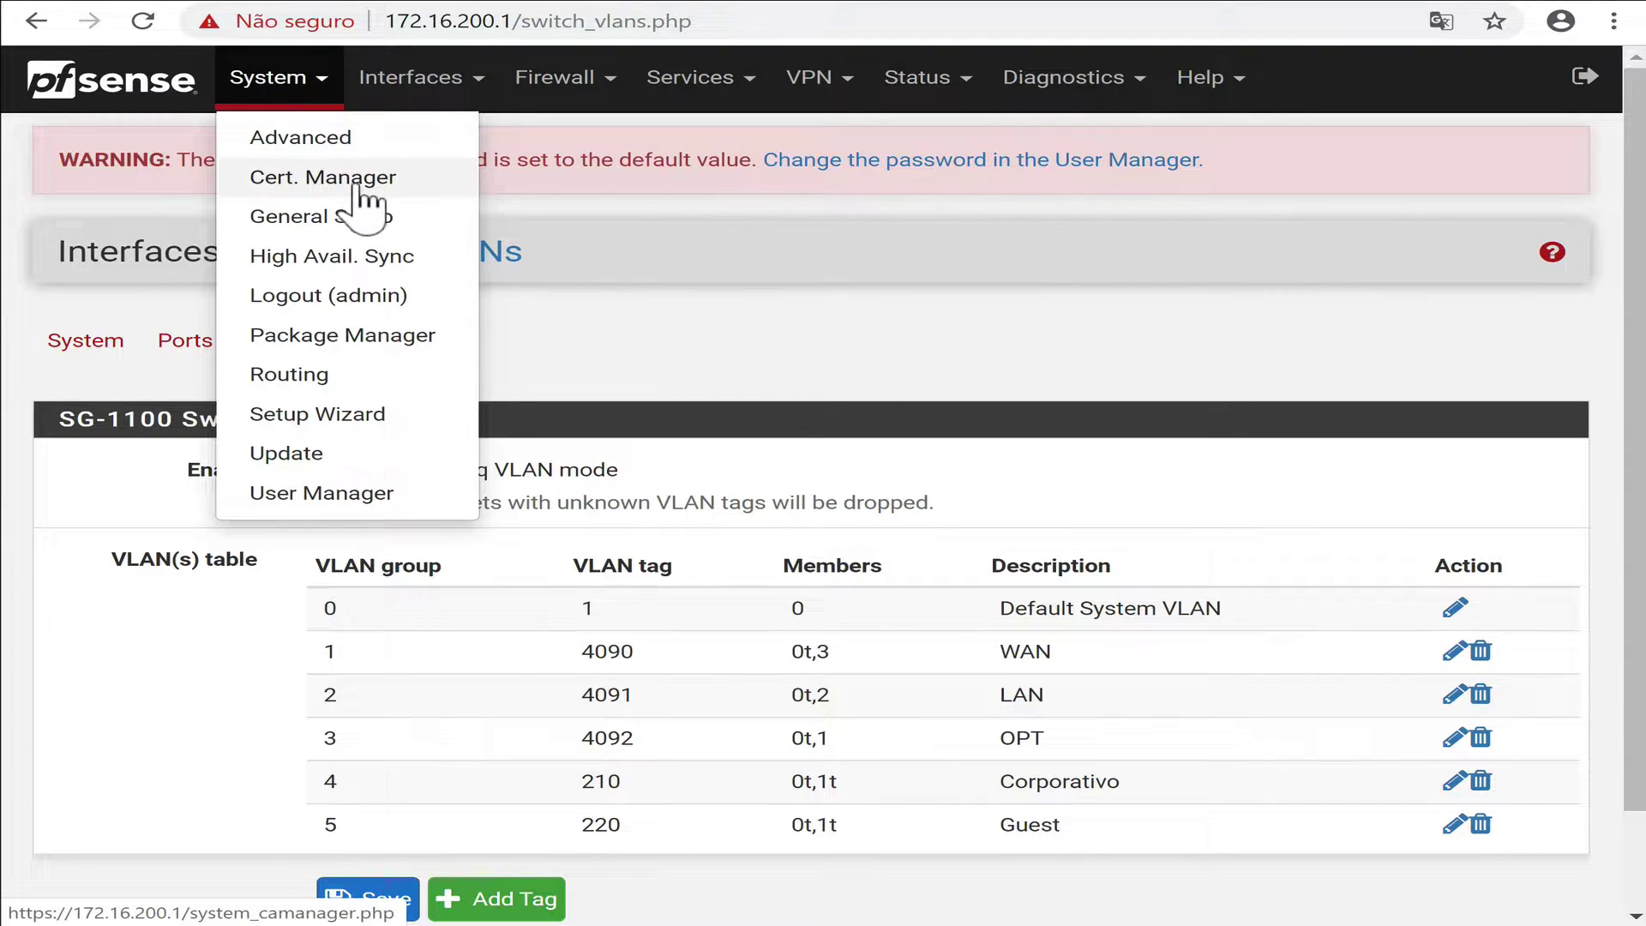
click(356, 218)
click(425, 658)
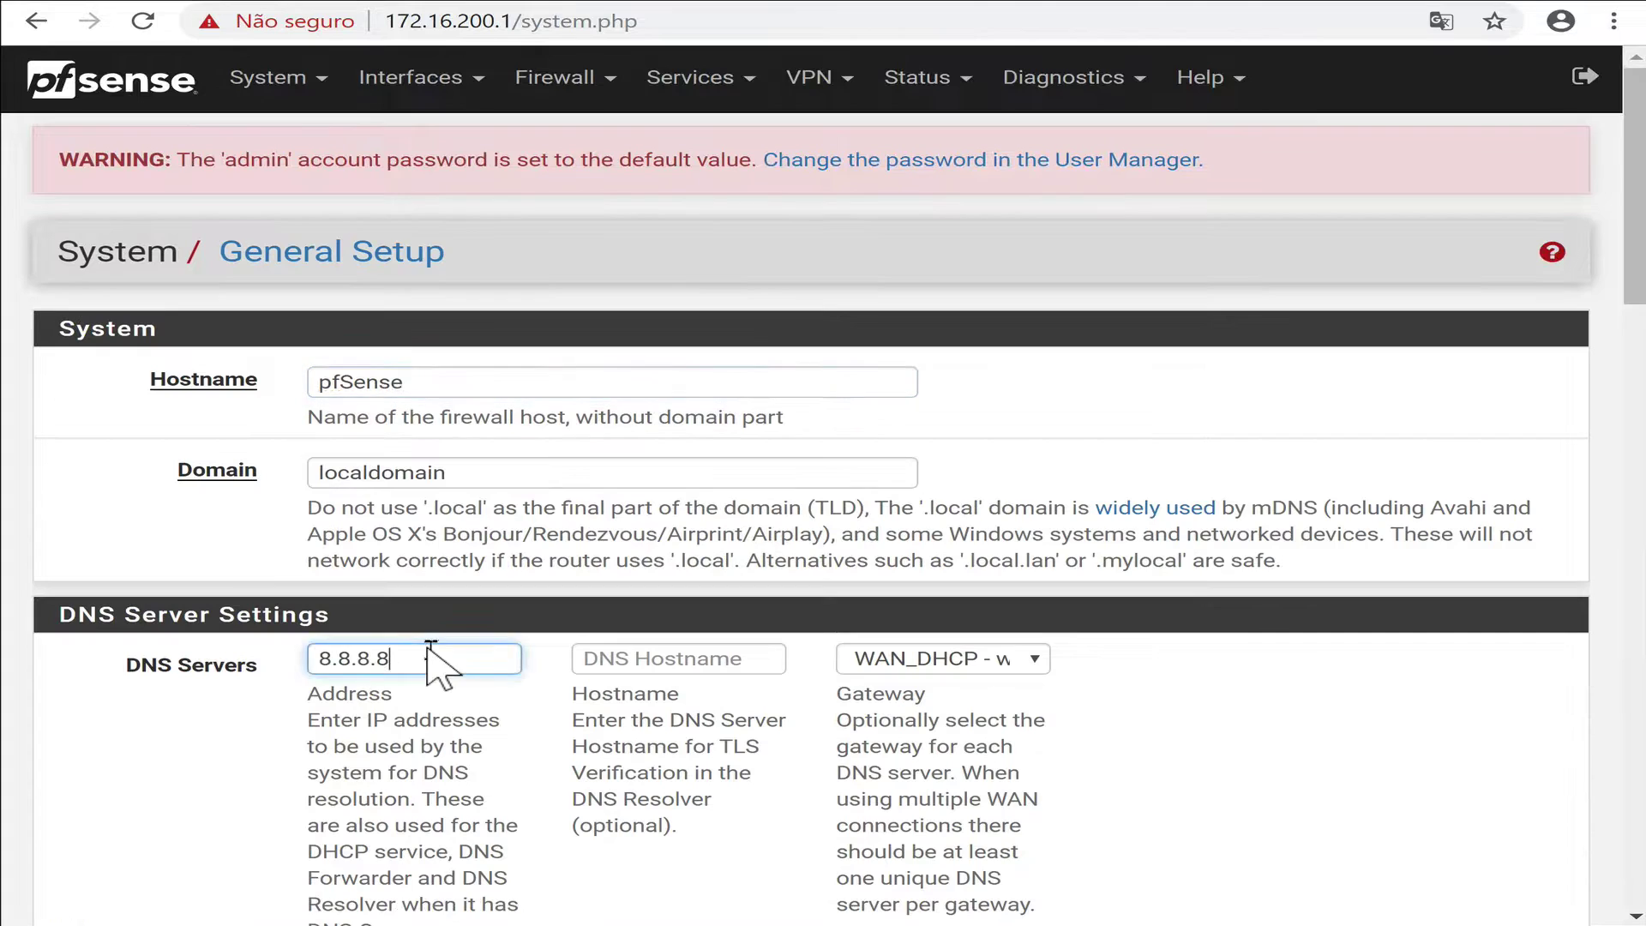
double_click(424, 658)
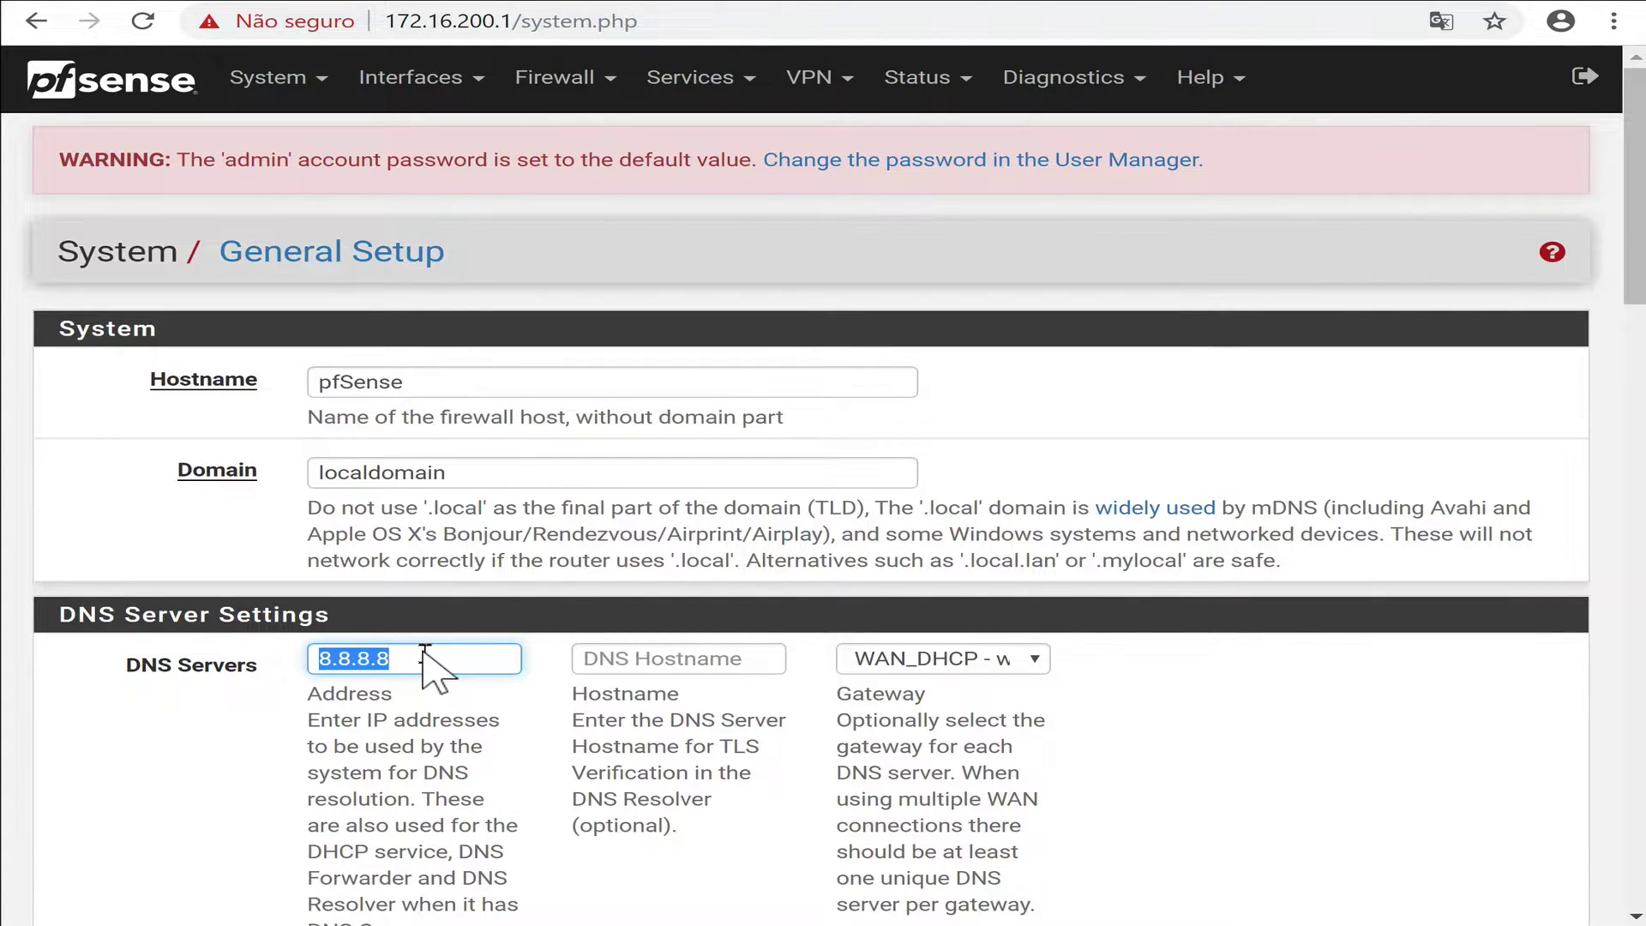
key(ctrl+v)
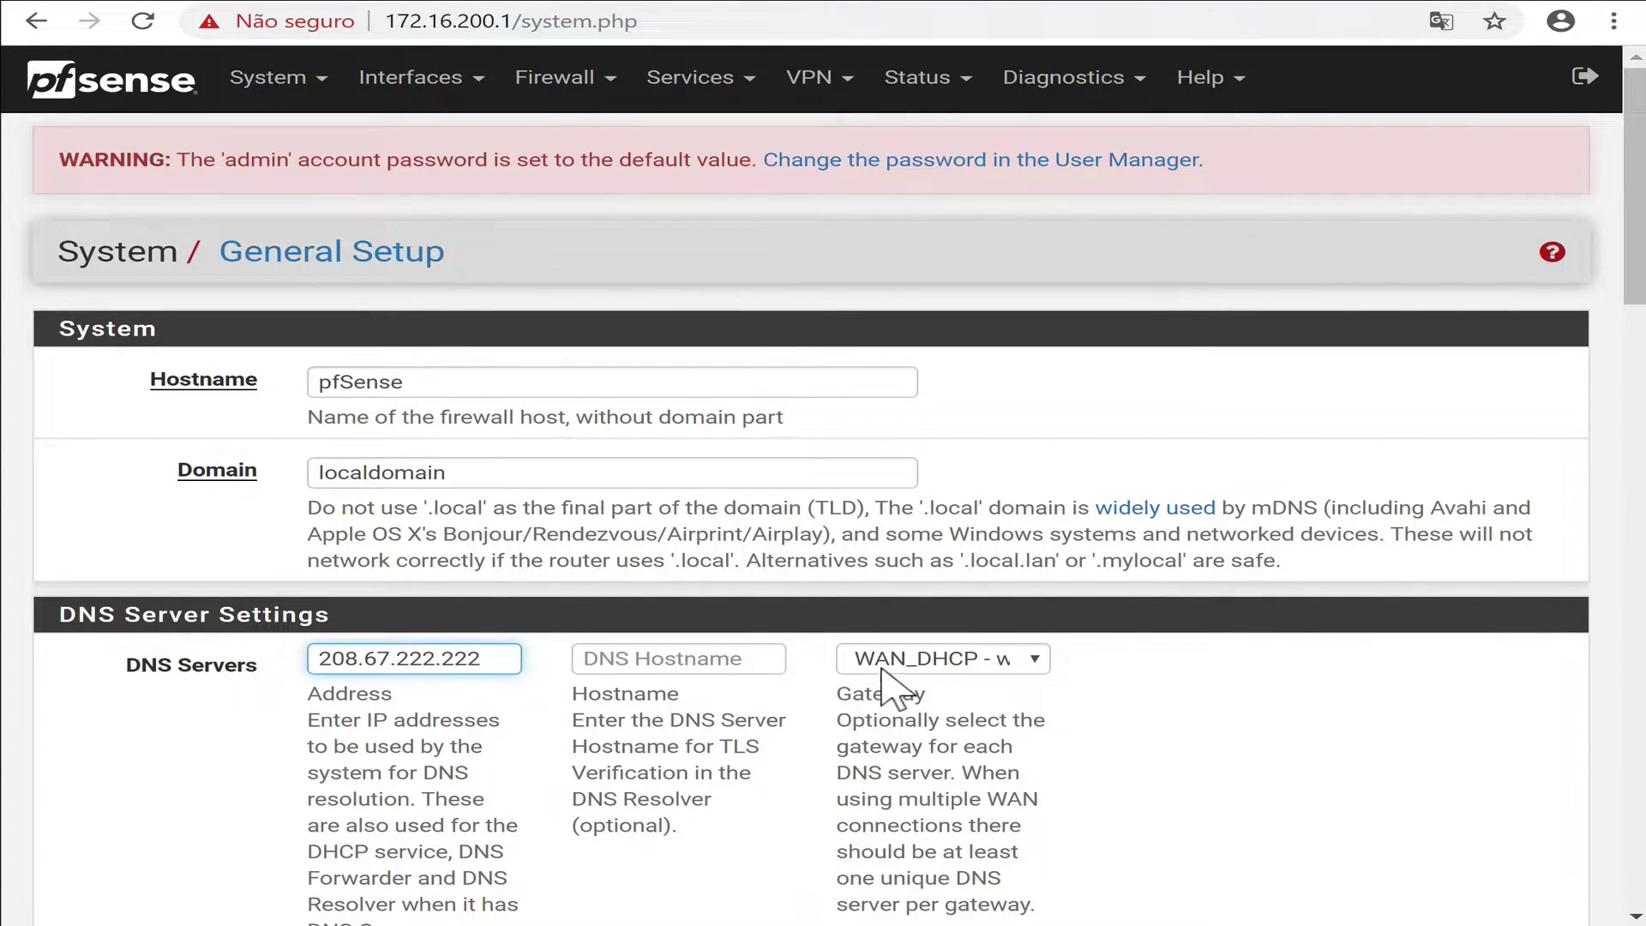
scroll(696, 720, down, 3)
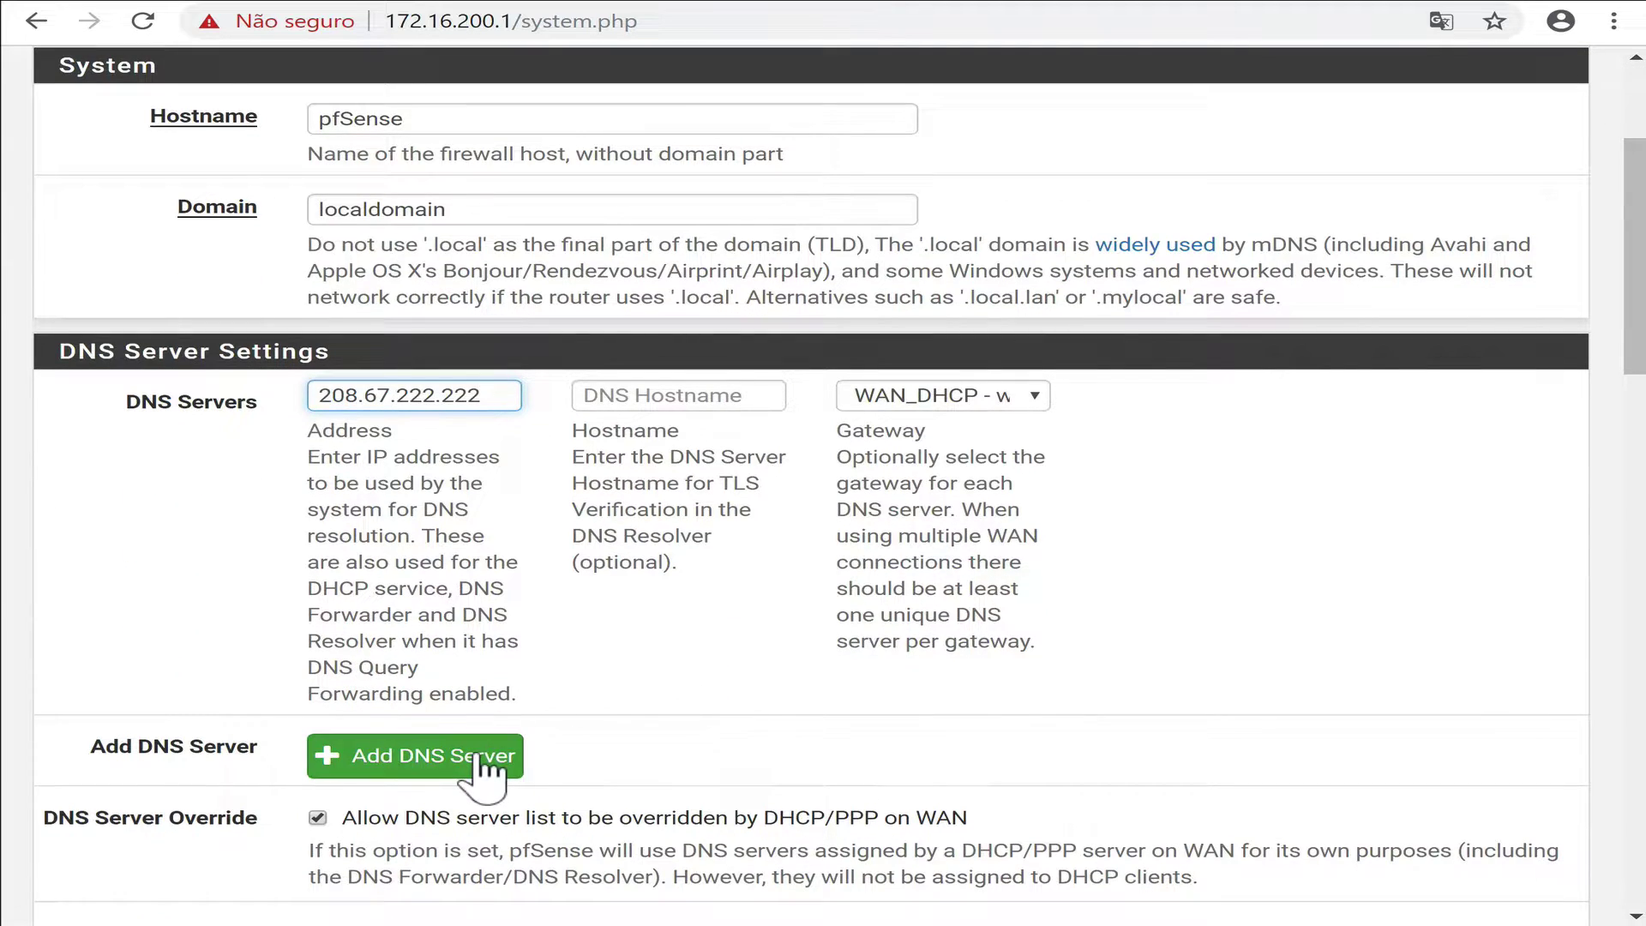
click(484, 771)
click(391, 457)
key(ctrl+v)
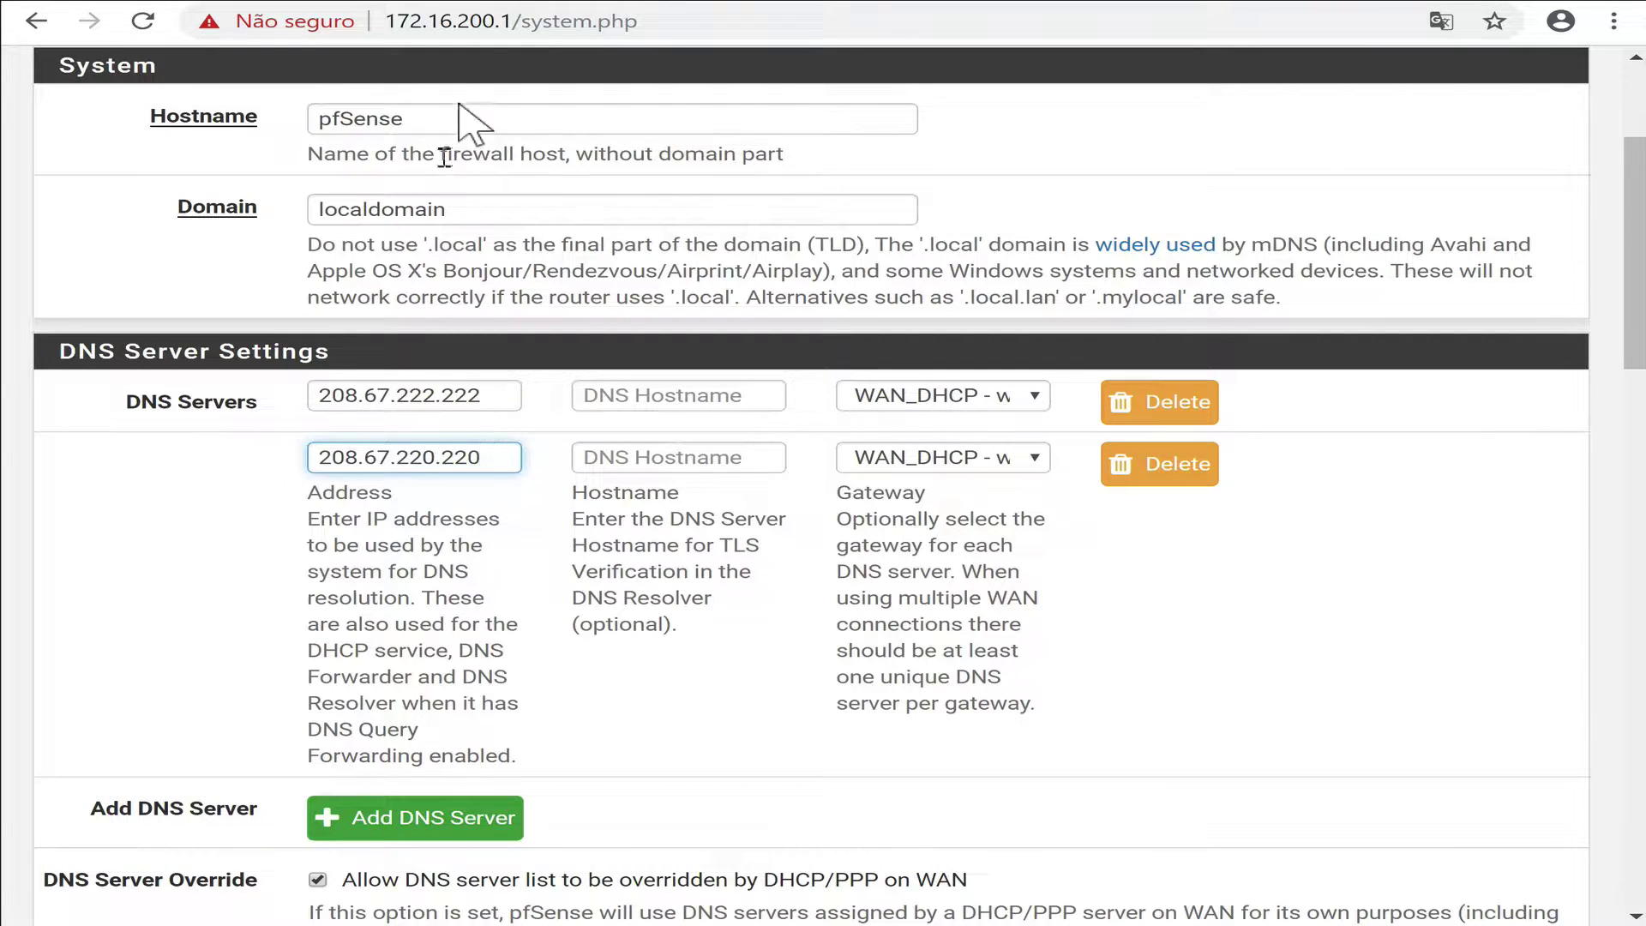
key(ctrl+Tab)
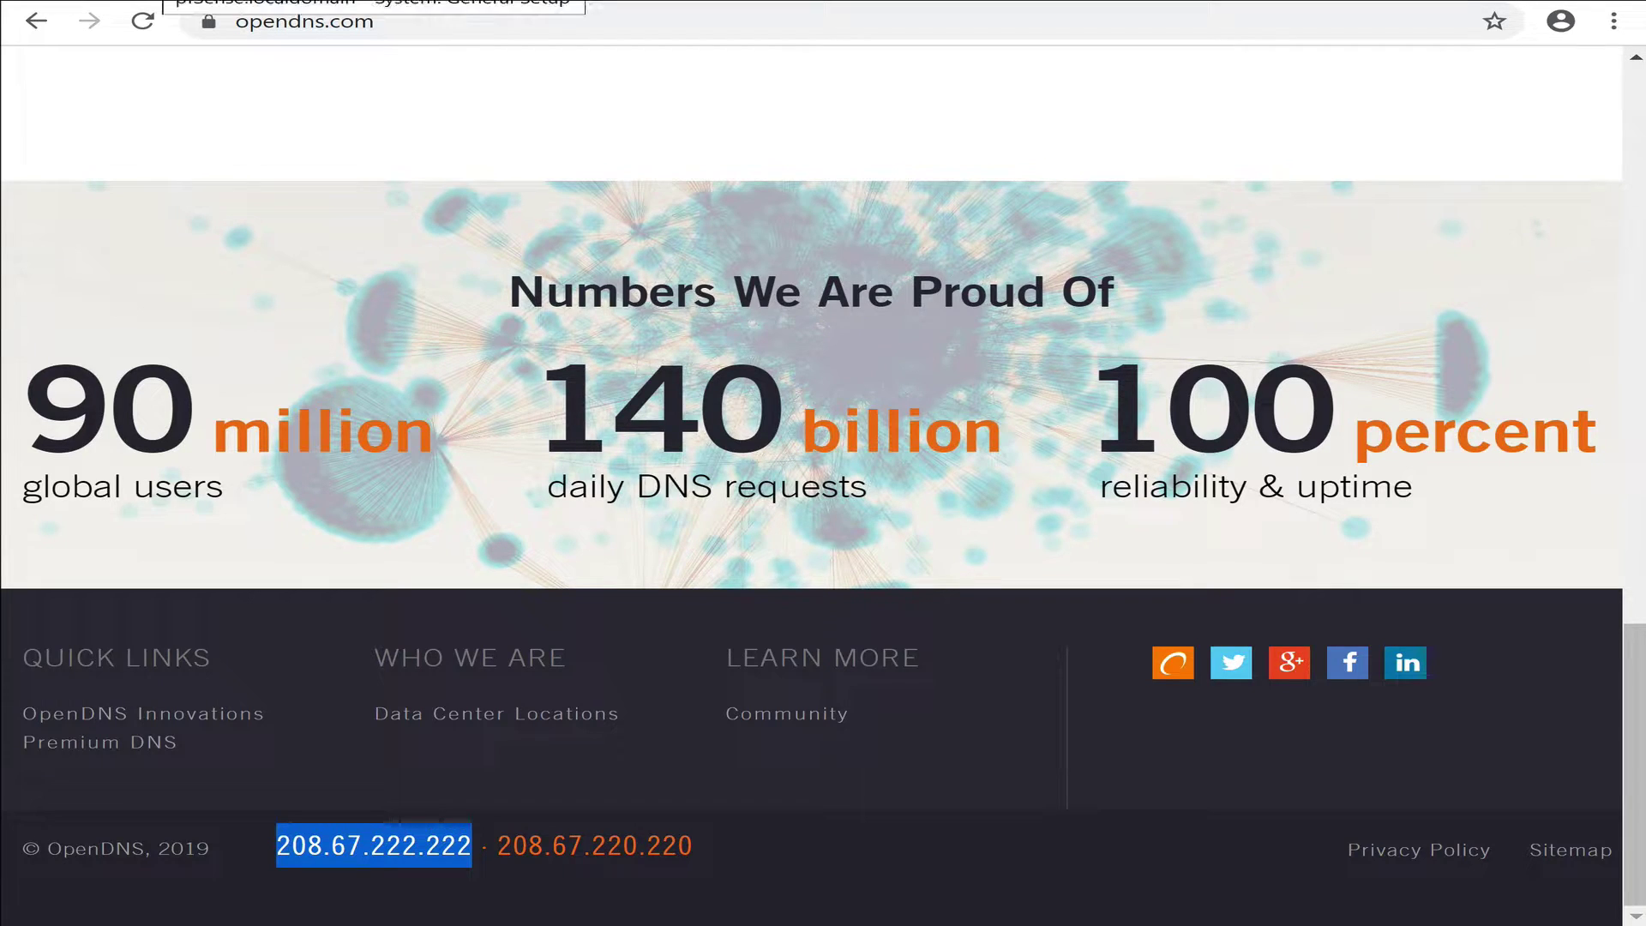
key(ctrl+Tab)
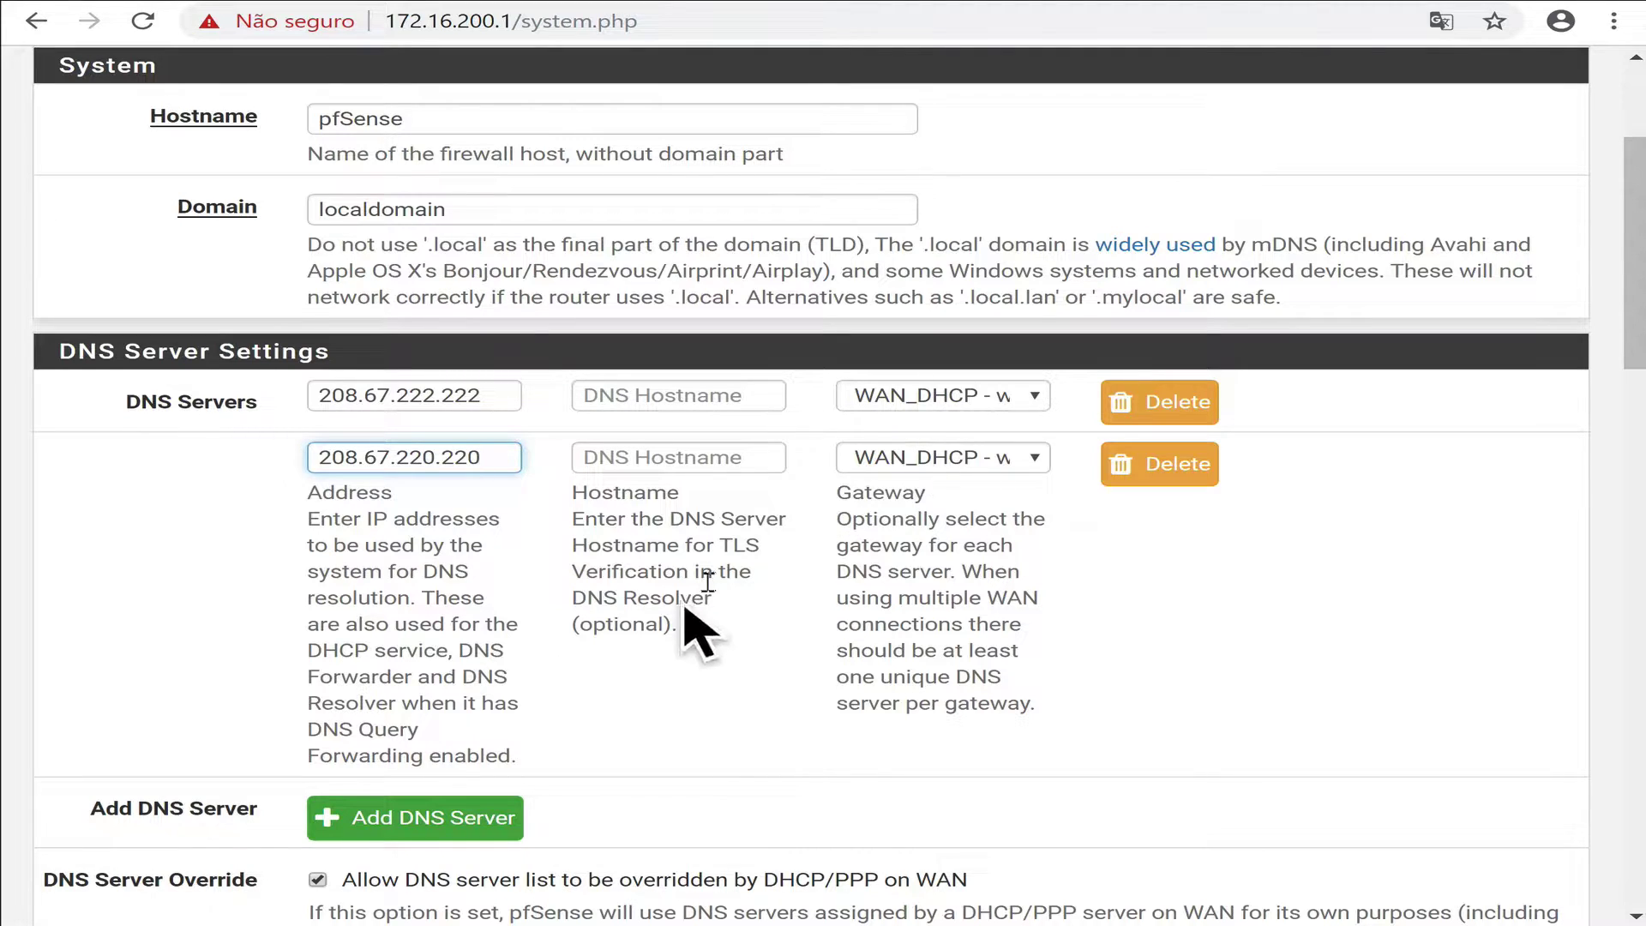
Uncheck the WAN DNS override, disable the local DNS forwarder, and save.
scroll(716, 686, down, 5)
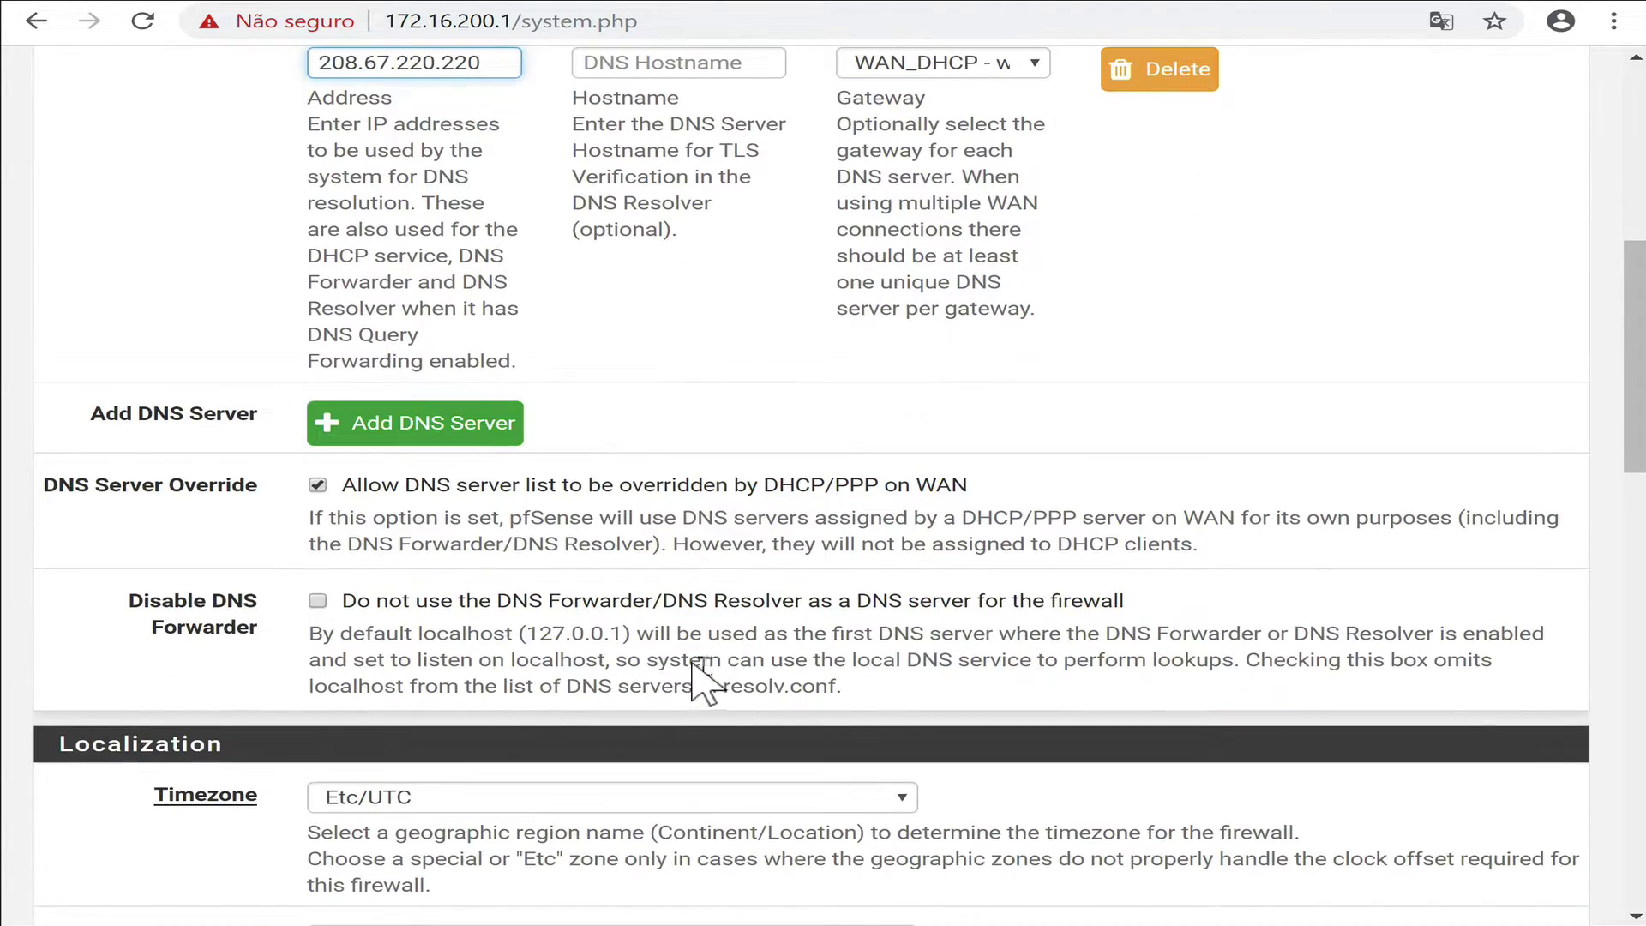
click(390, 486)
click(365, 602)
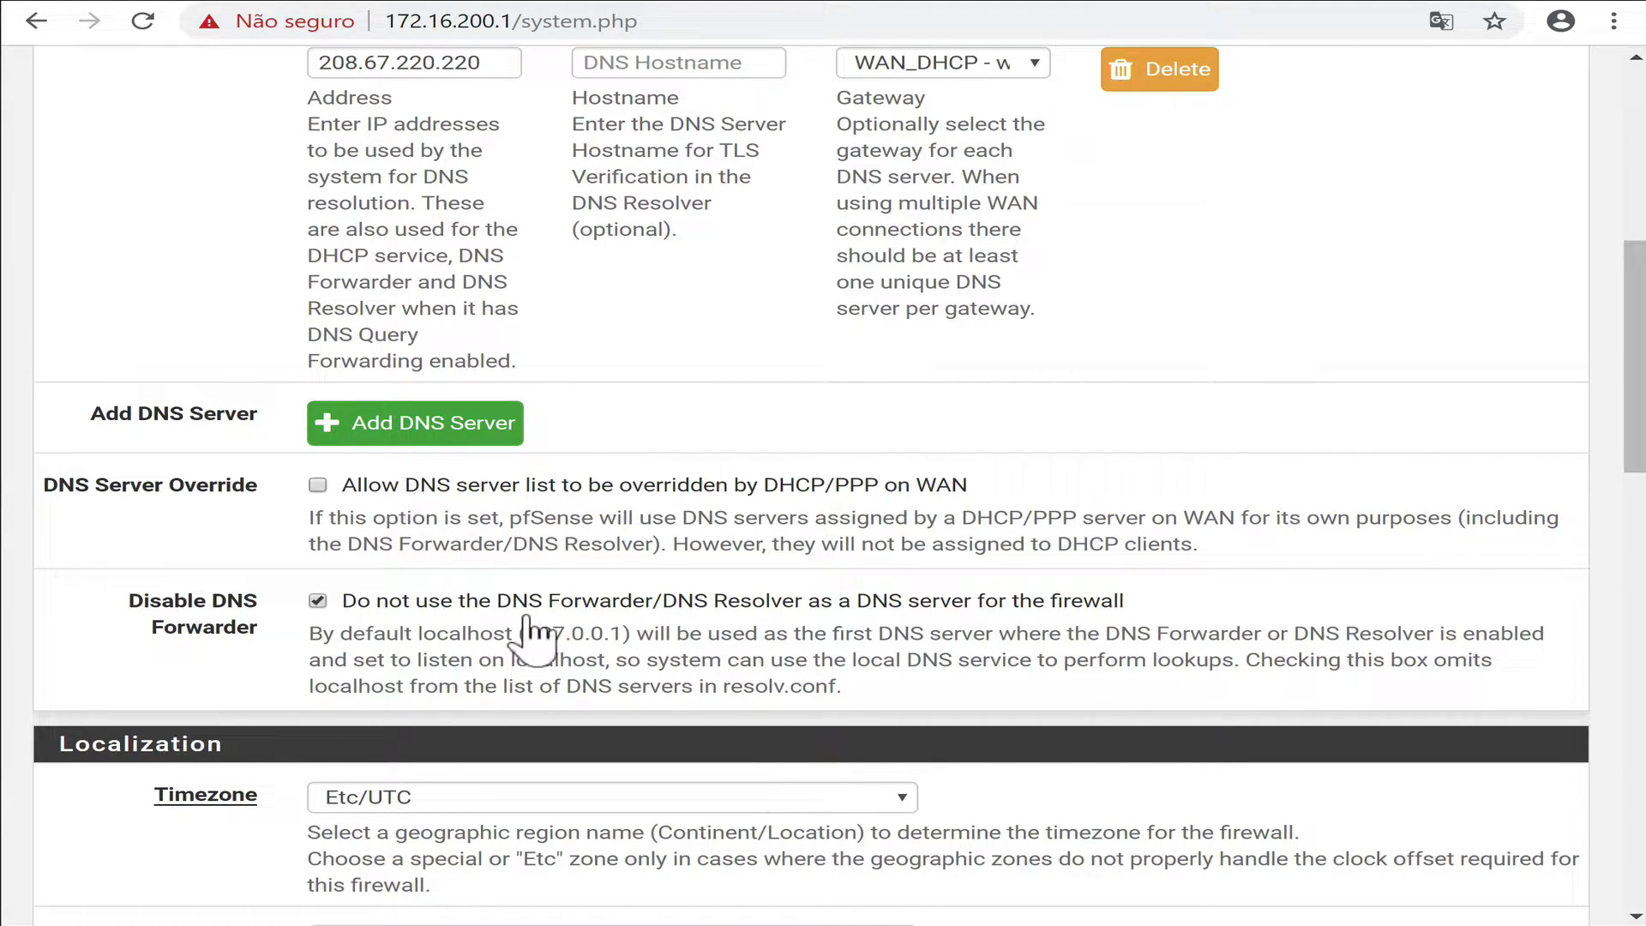
scroll(612, 660, down, 10)
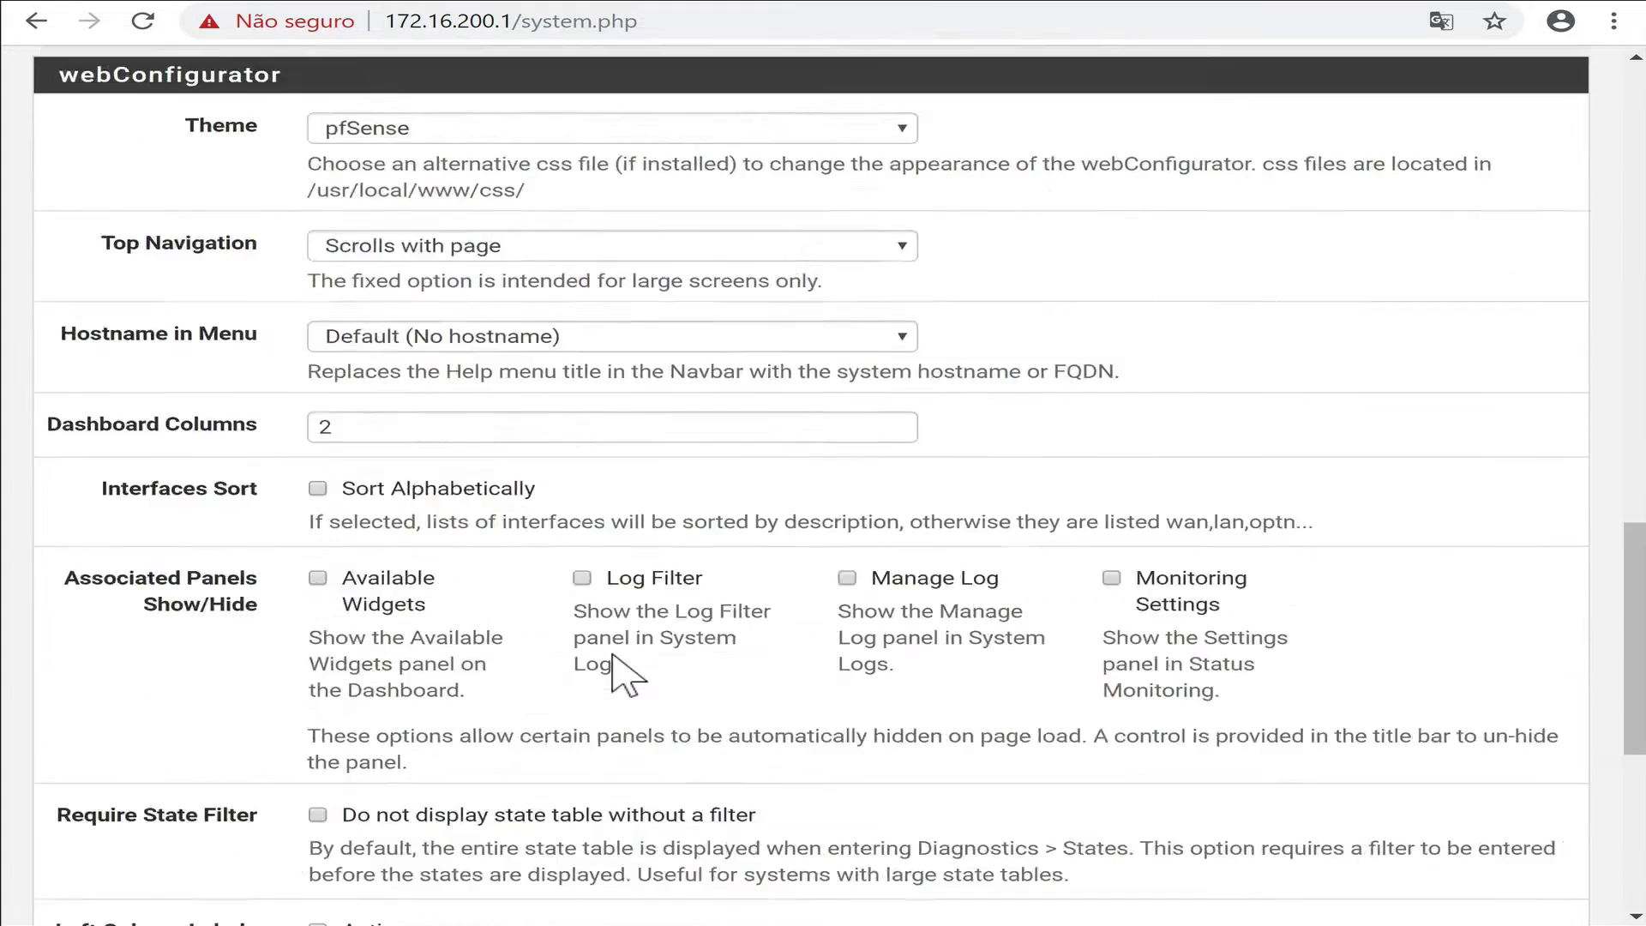
scroll(623, 675, down, 5)
click(352, 815)
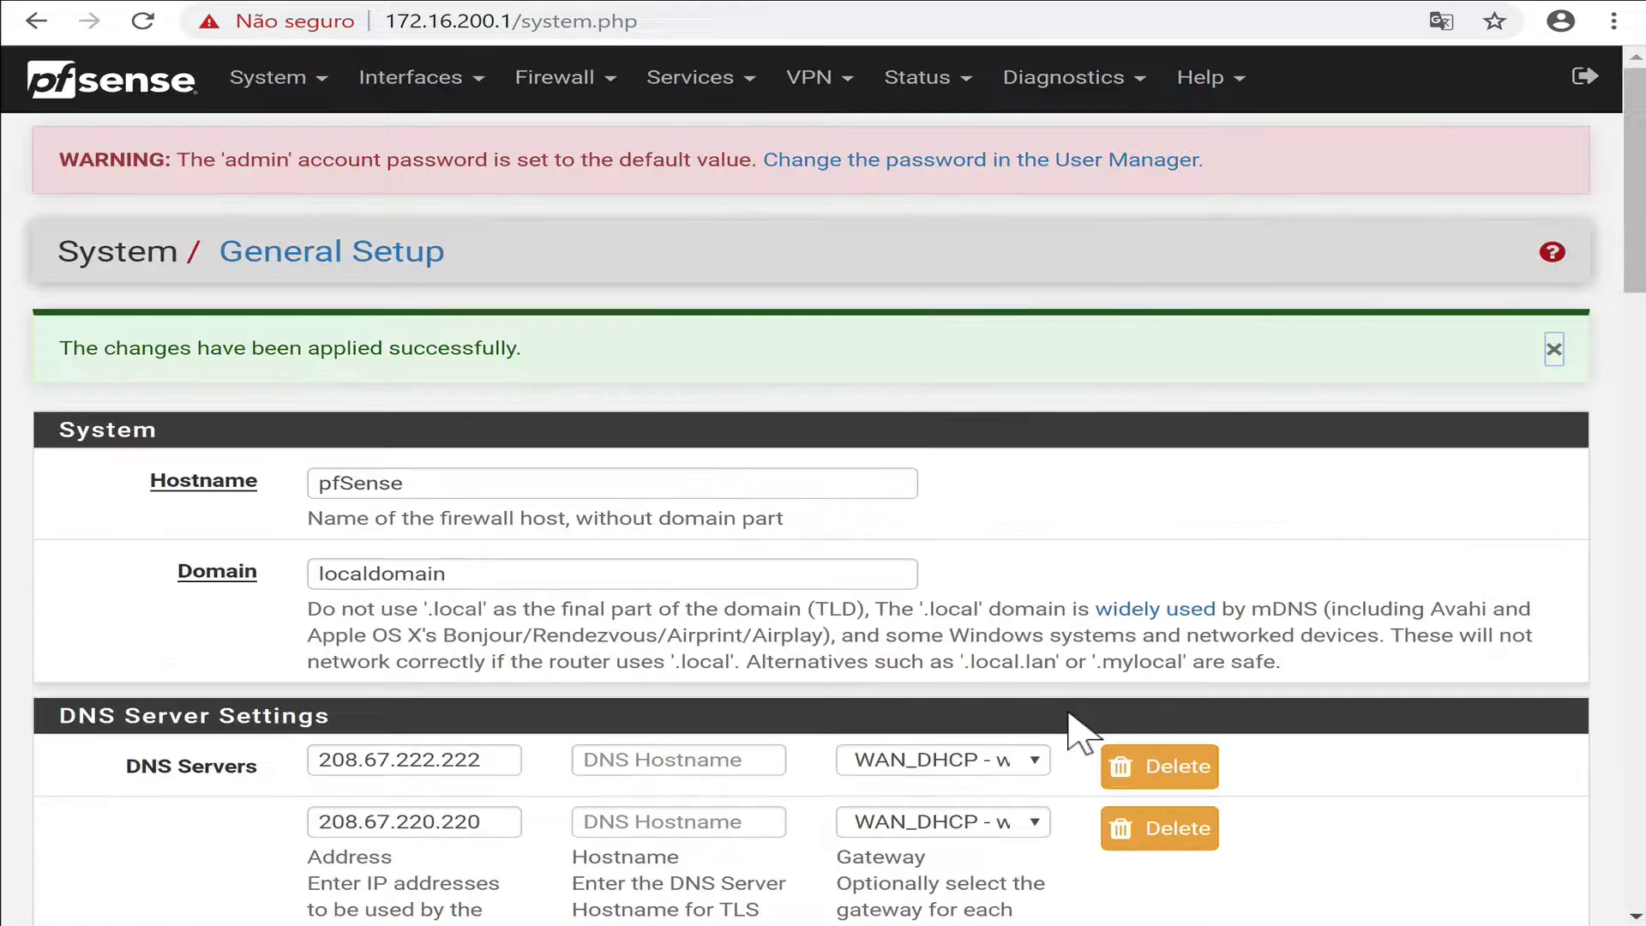
Uncheck Enable DNS resolver under Services > DNS Resolver, then save and apply.
click(735, 96)
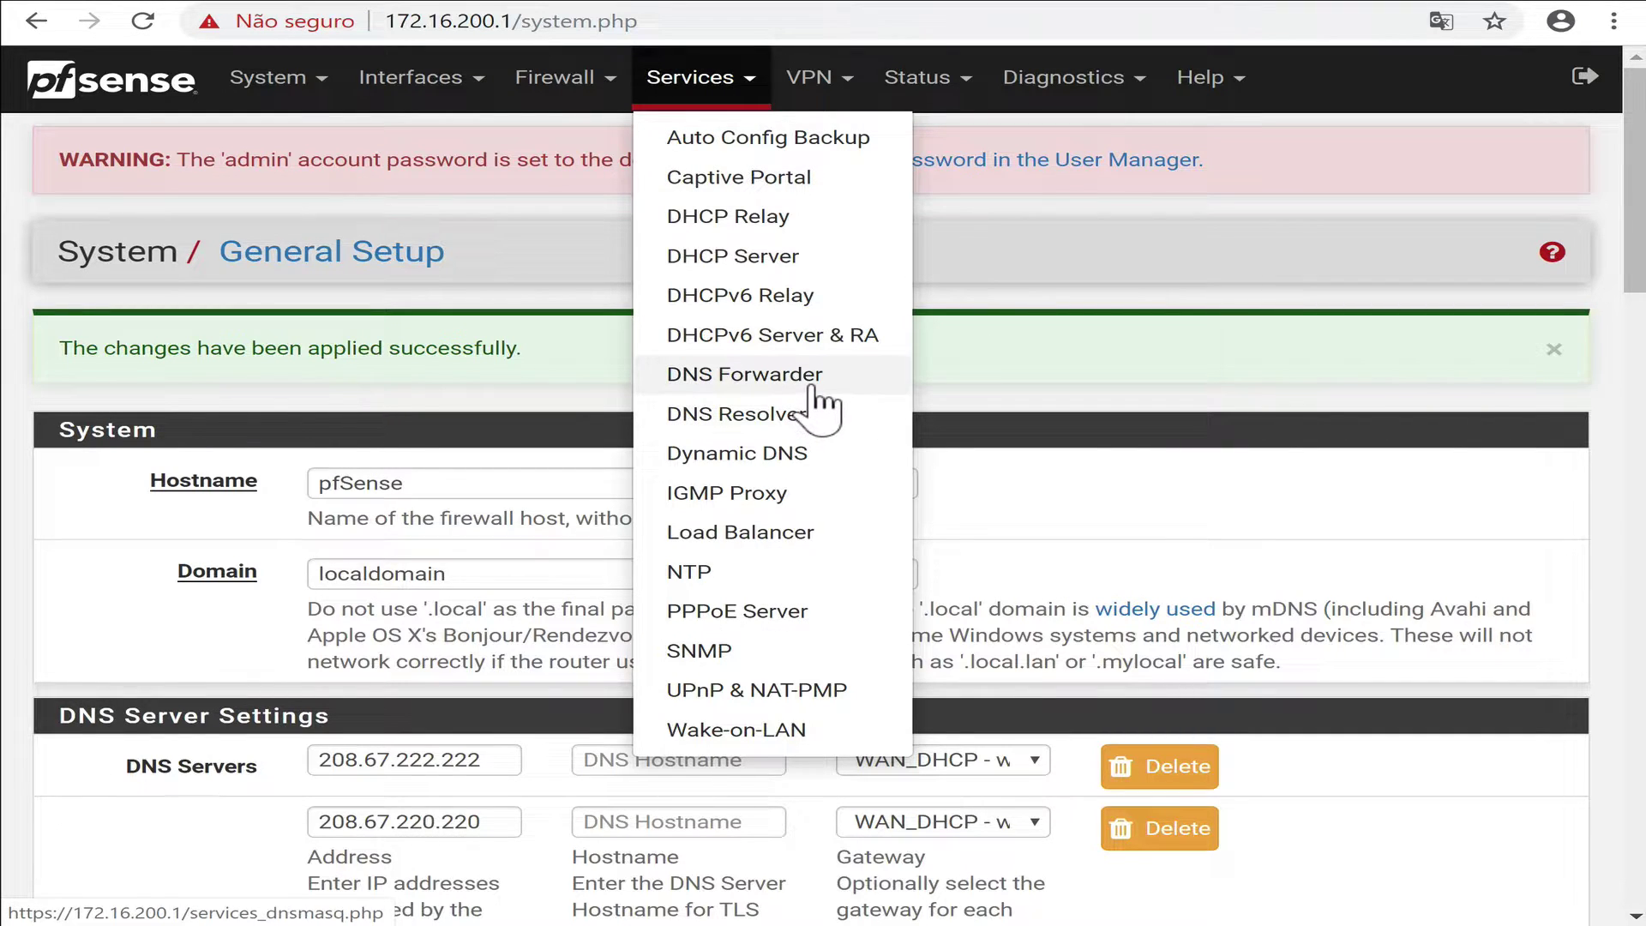
click(798, 420)
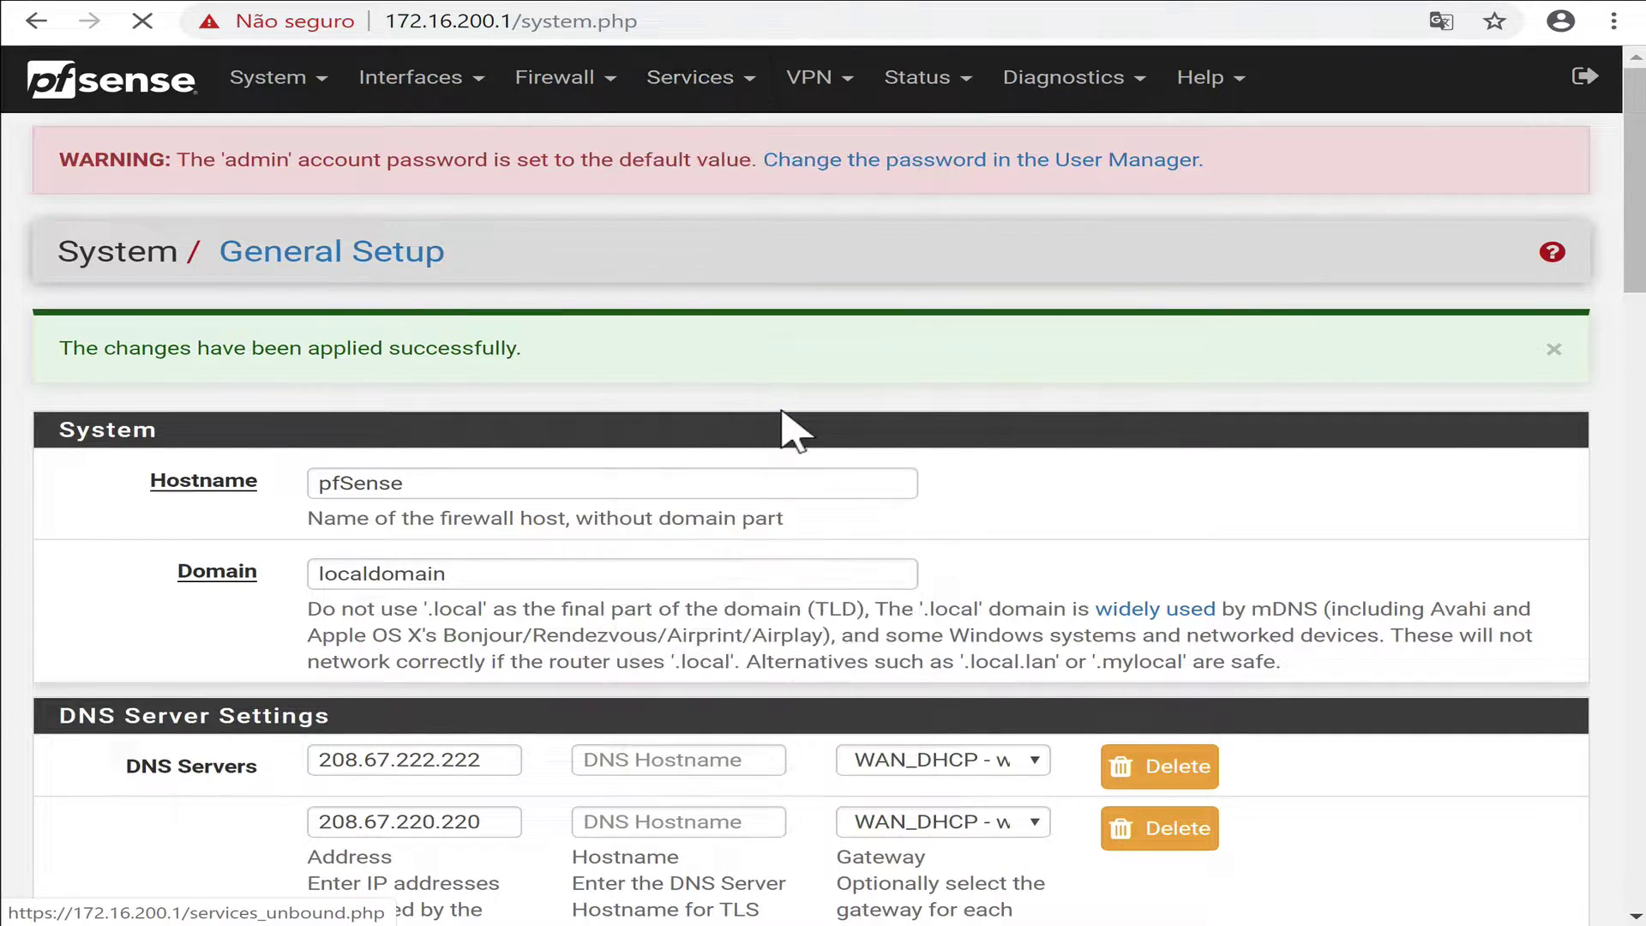
click(401, 470)
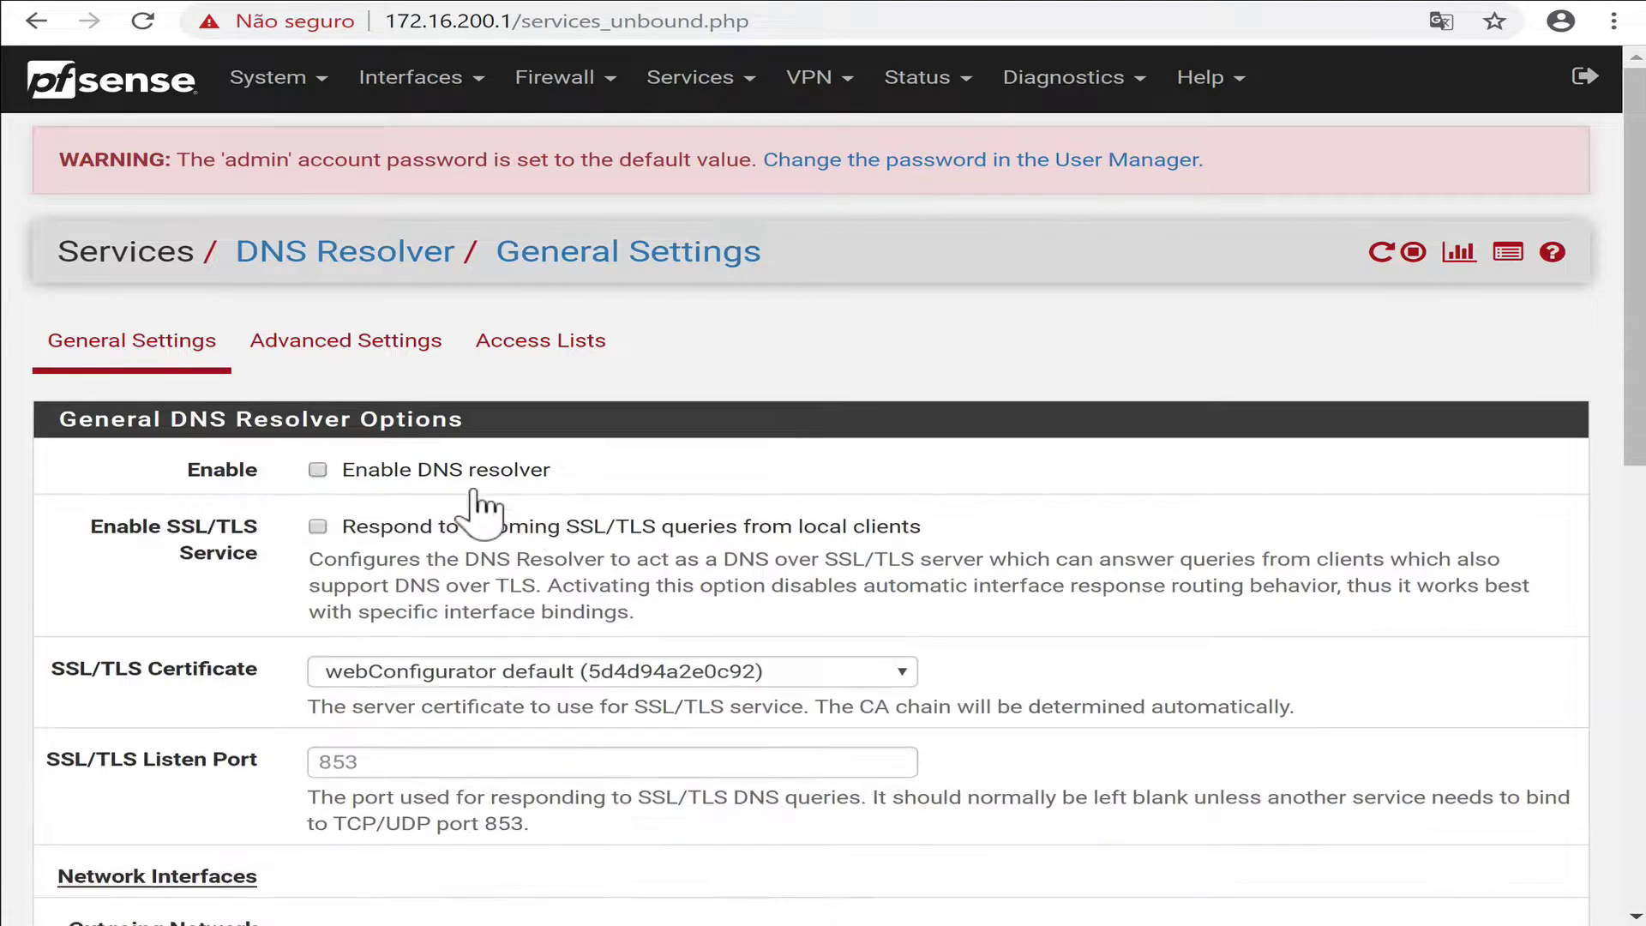
scroll(565, 660, down, 9)
scroll(567, 660, down, 2)
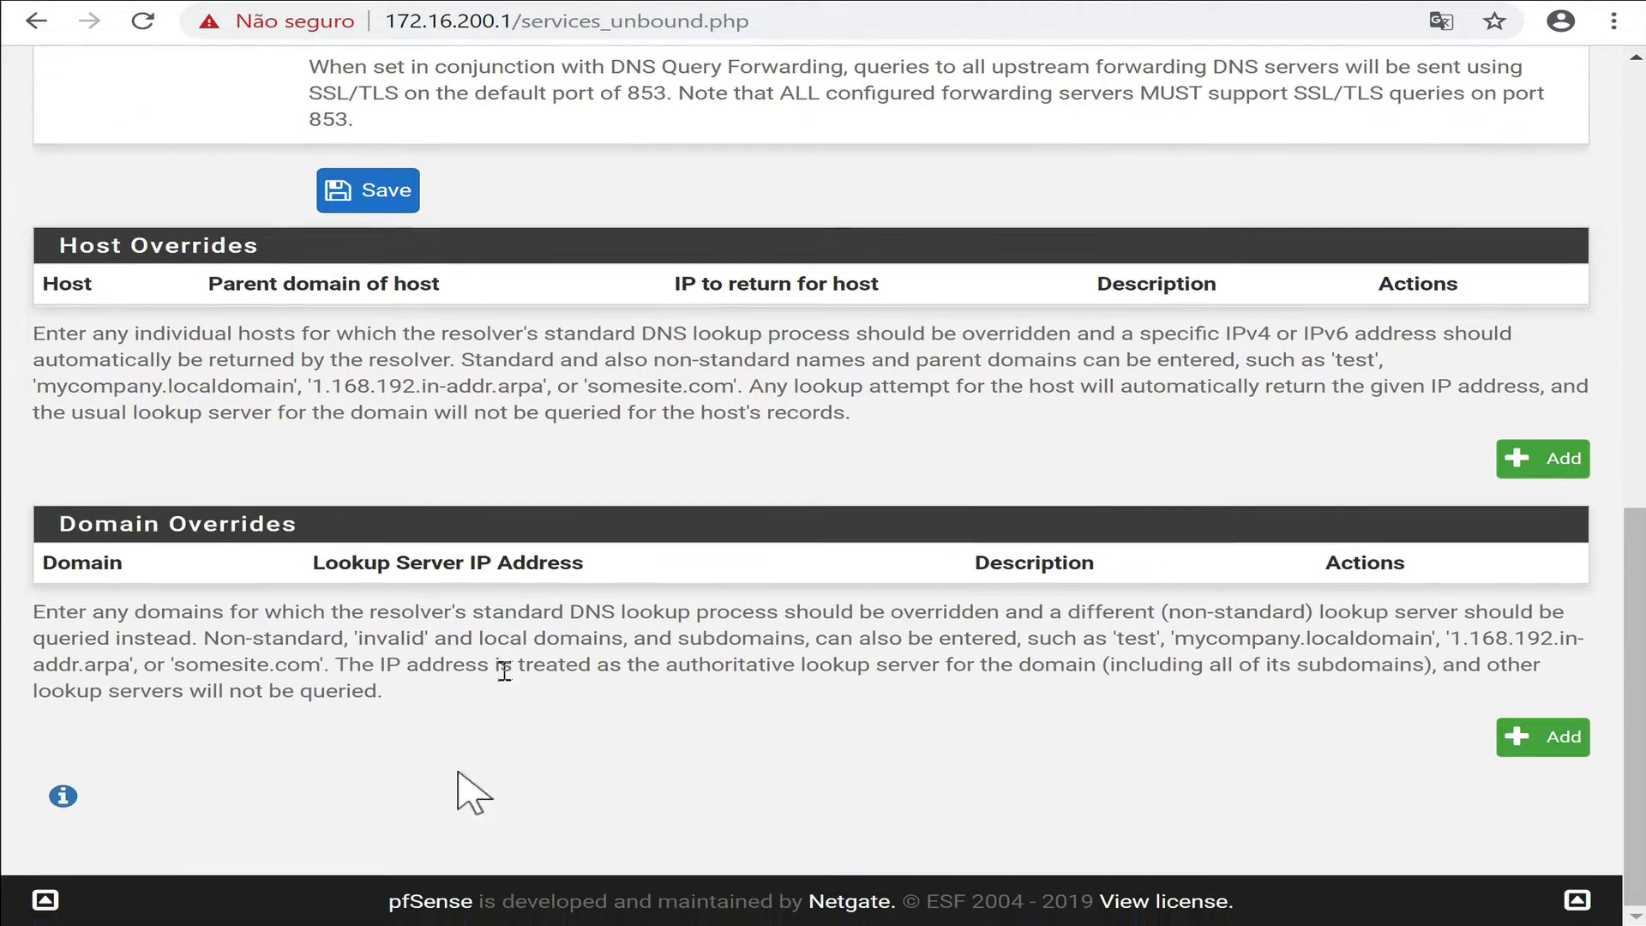
click(394, 192)
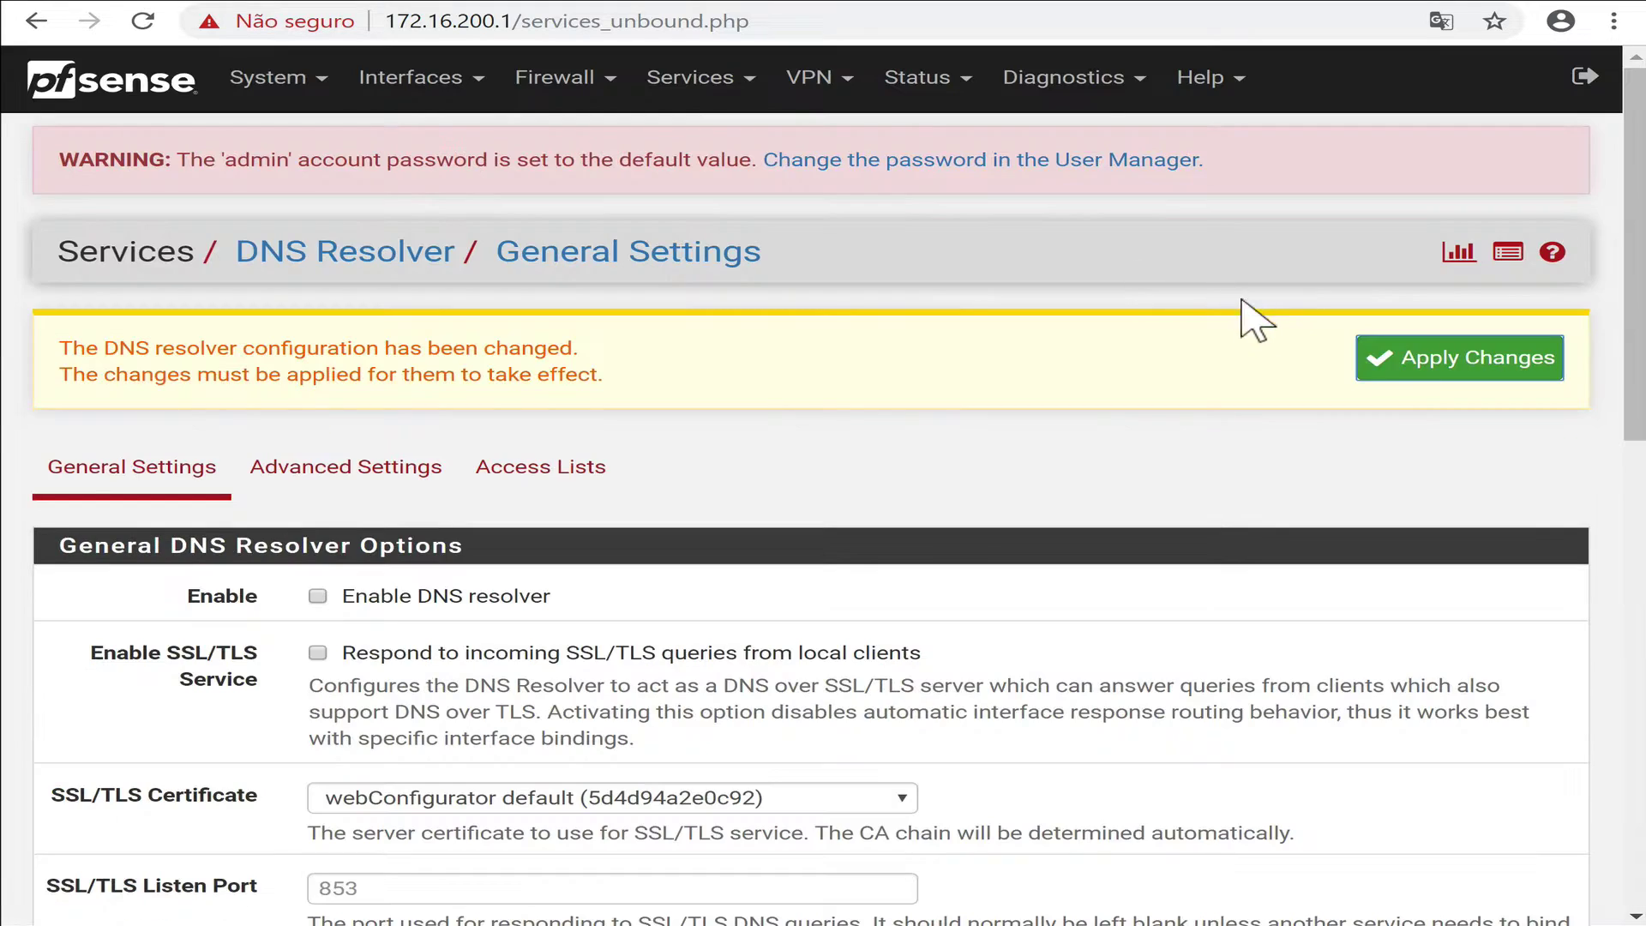
click(1388, 364)
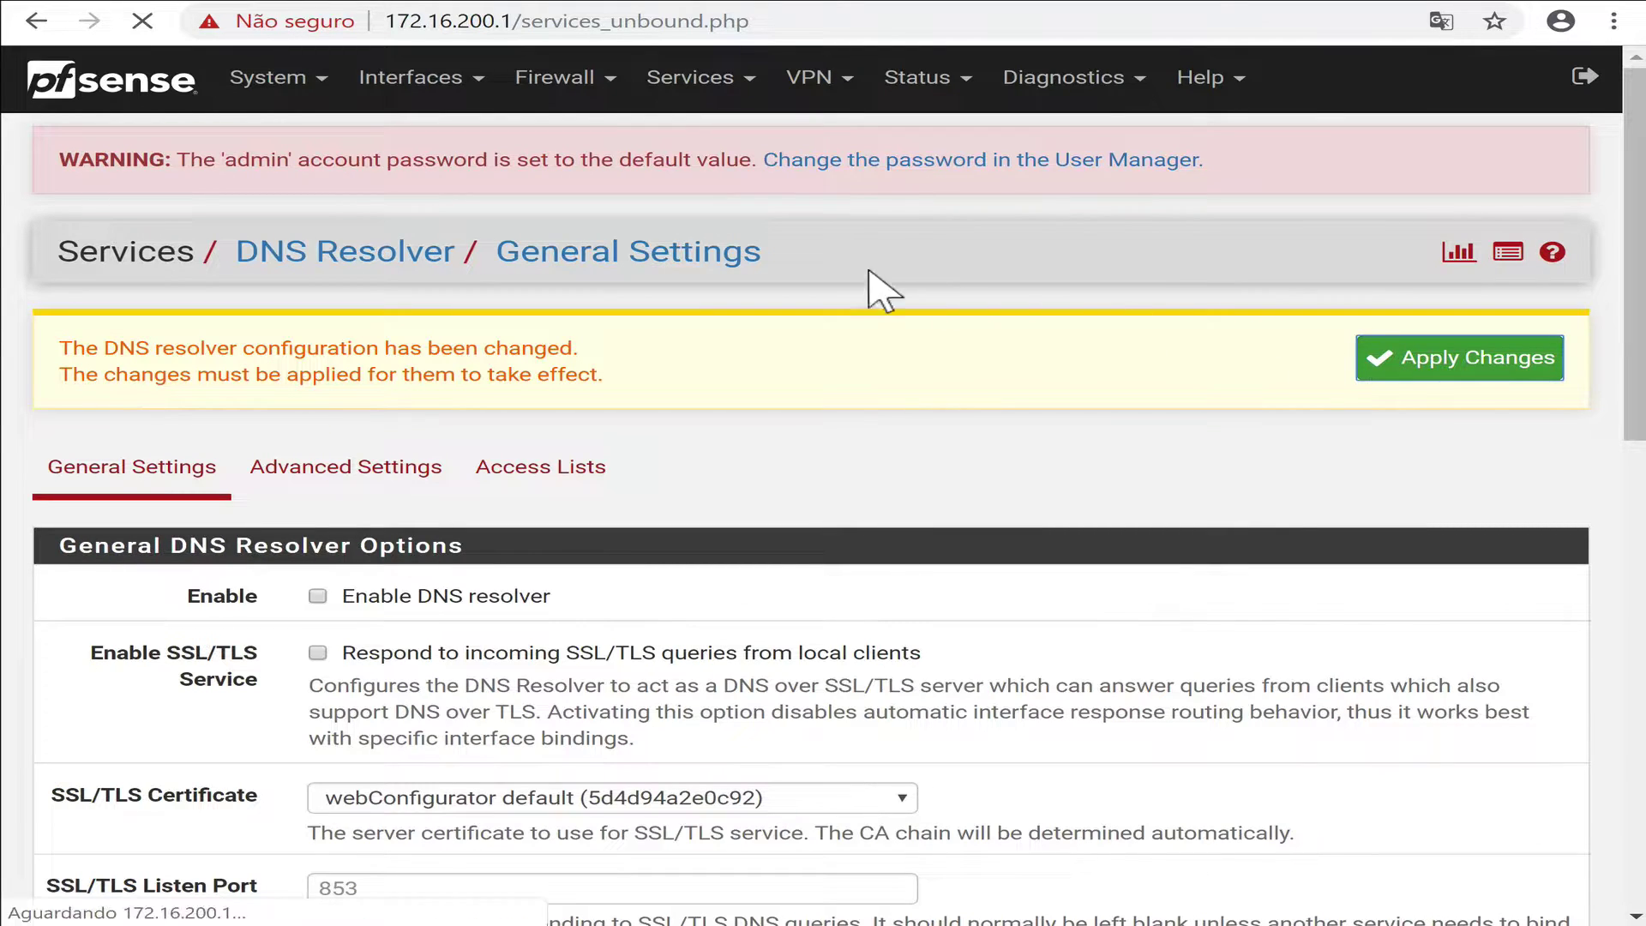
Enable the DNS Forwarder with sequential server querying, then save and apply it.
click(699, 77)
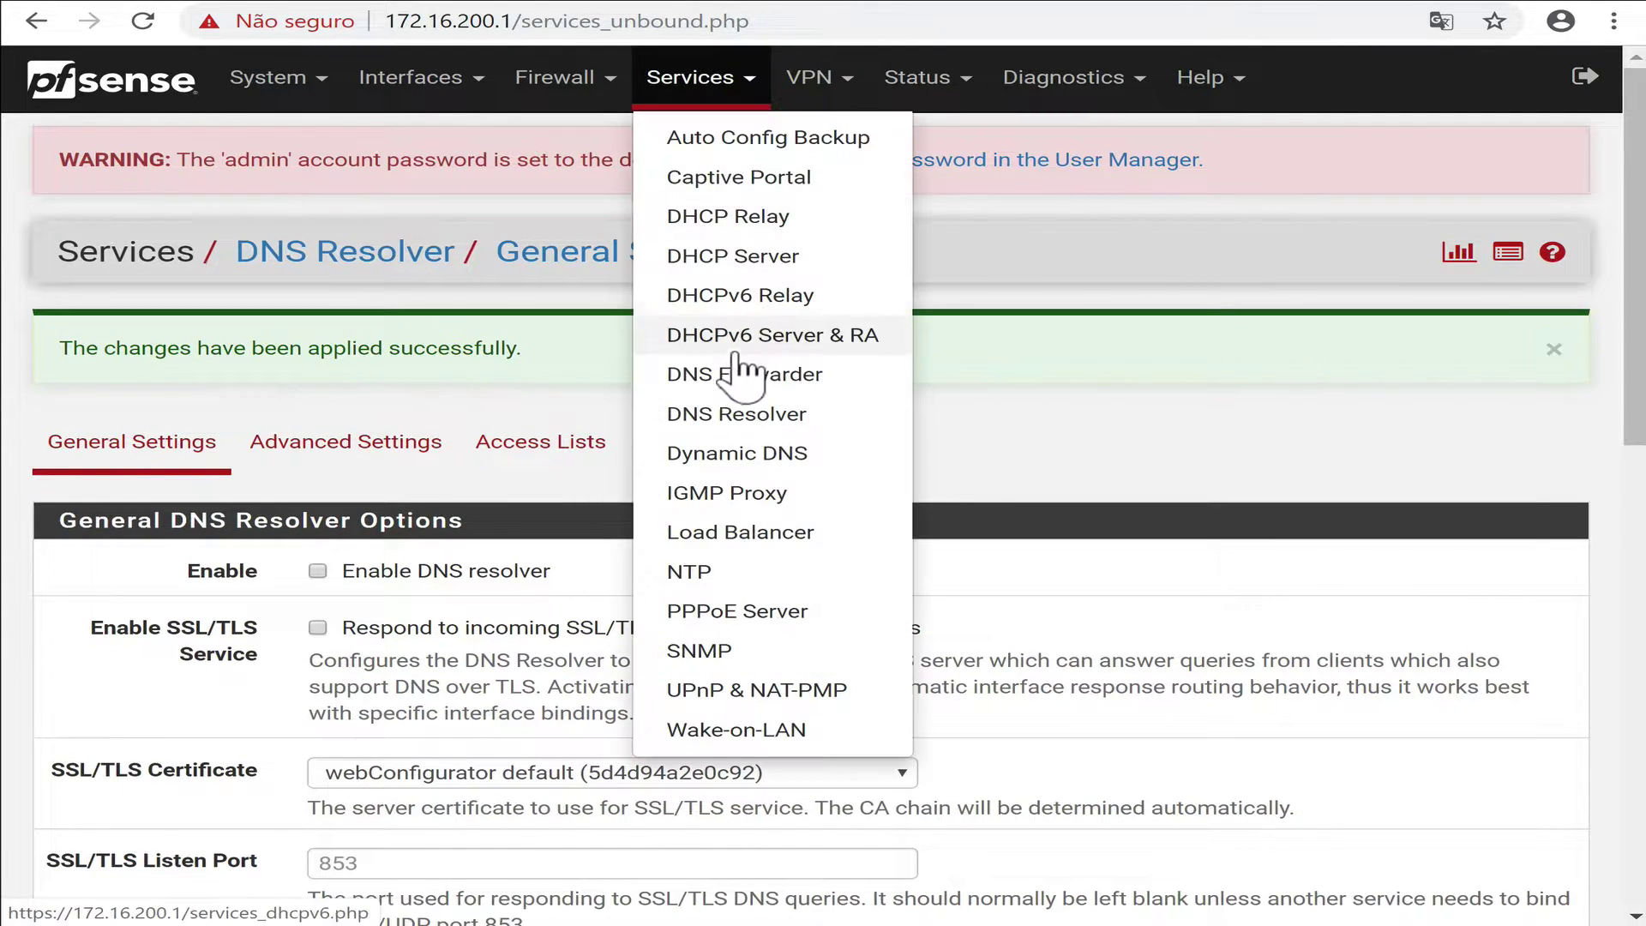
click(730, 377)
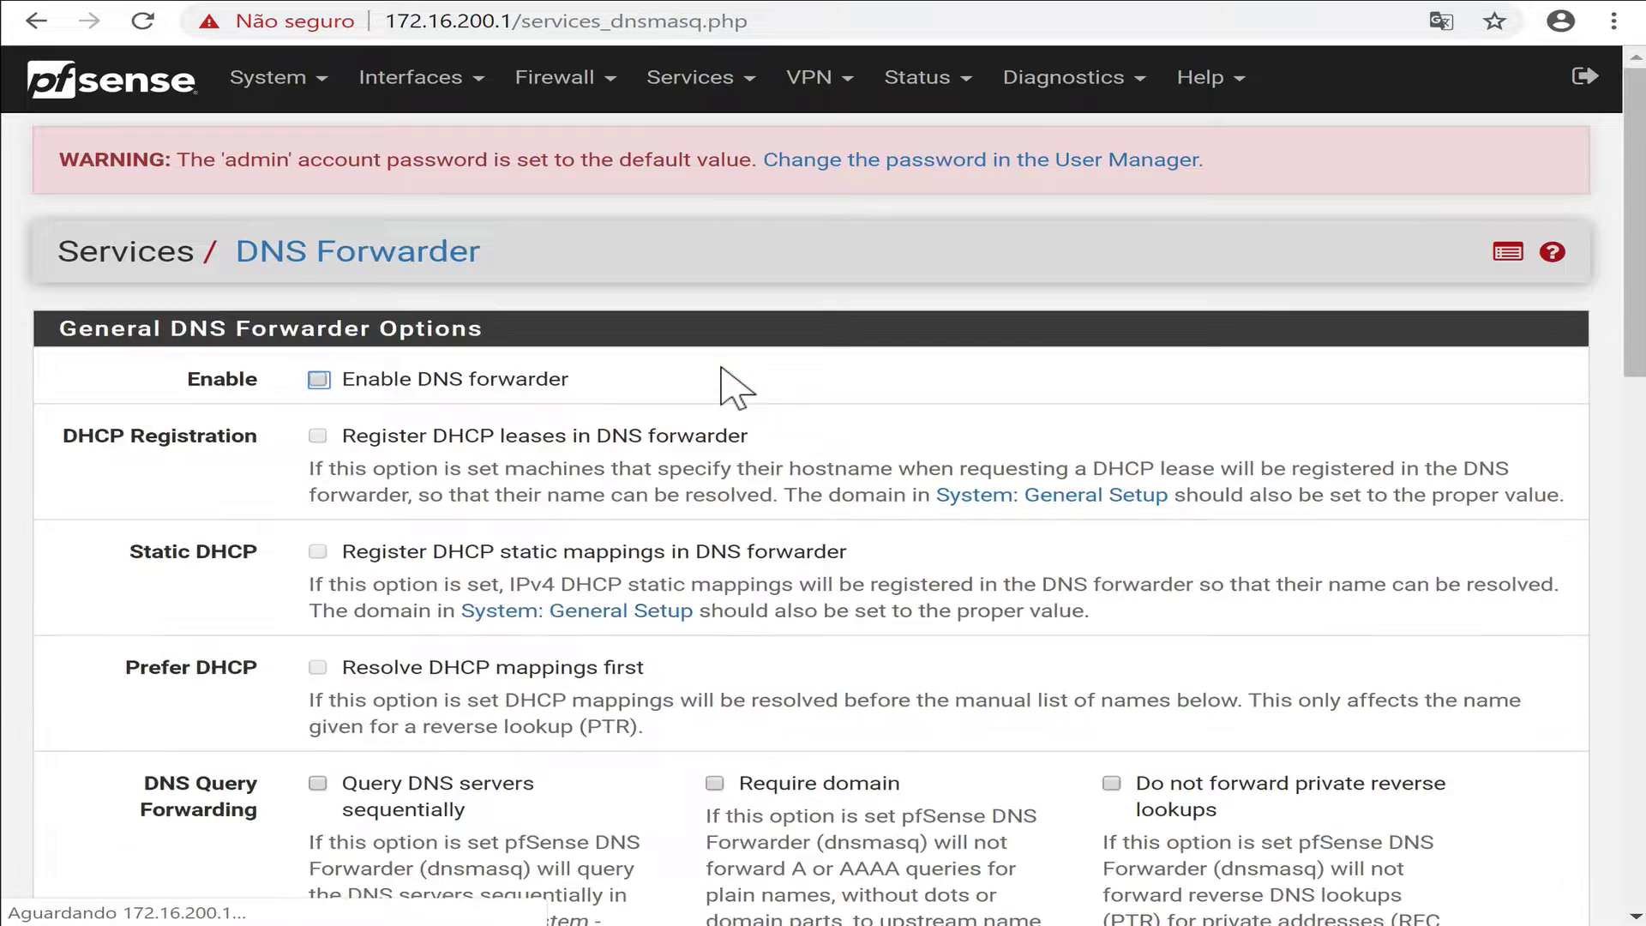
click(457, 399)
scroll(712, 502, down, 3)
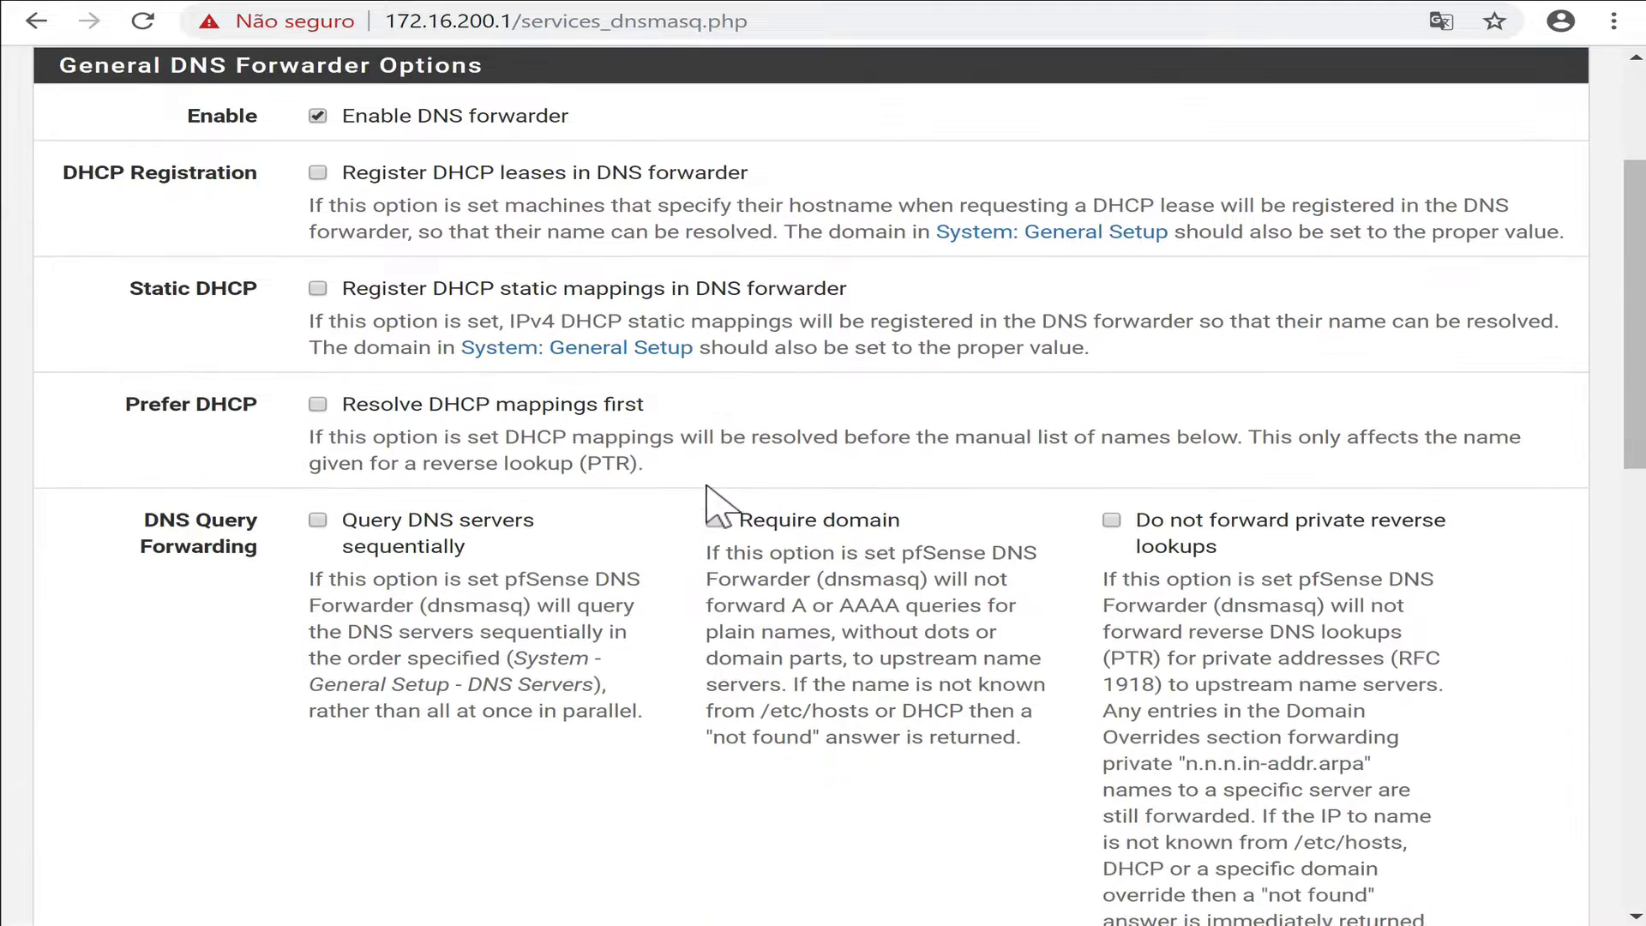
click(418, 523)
scroll(630, 565, down, 9)
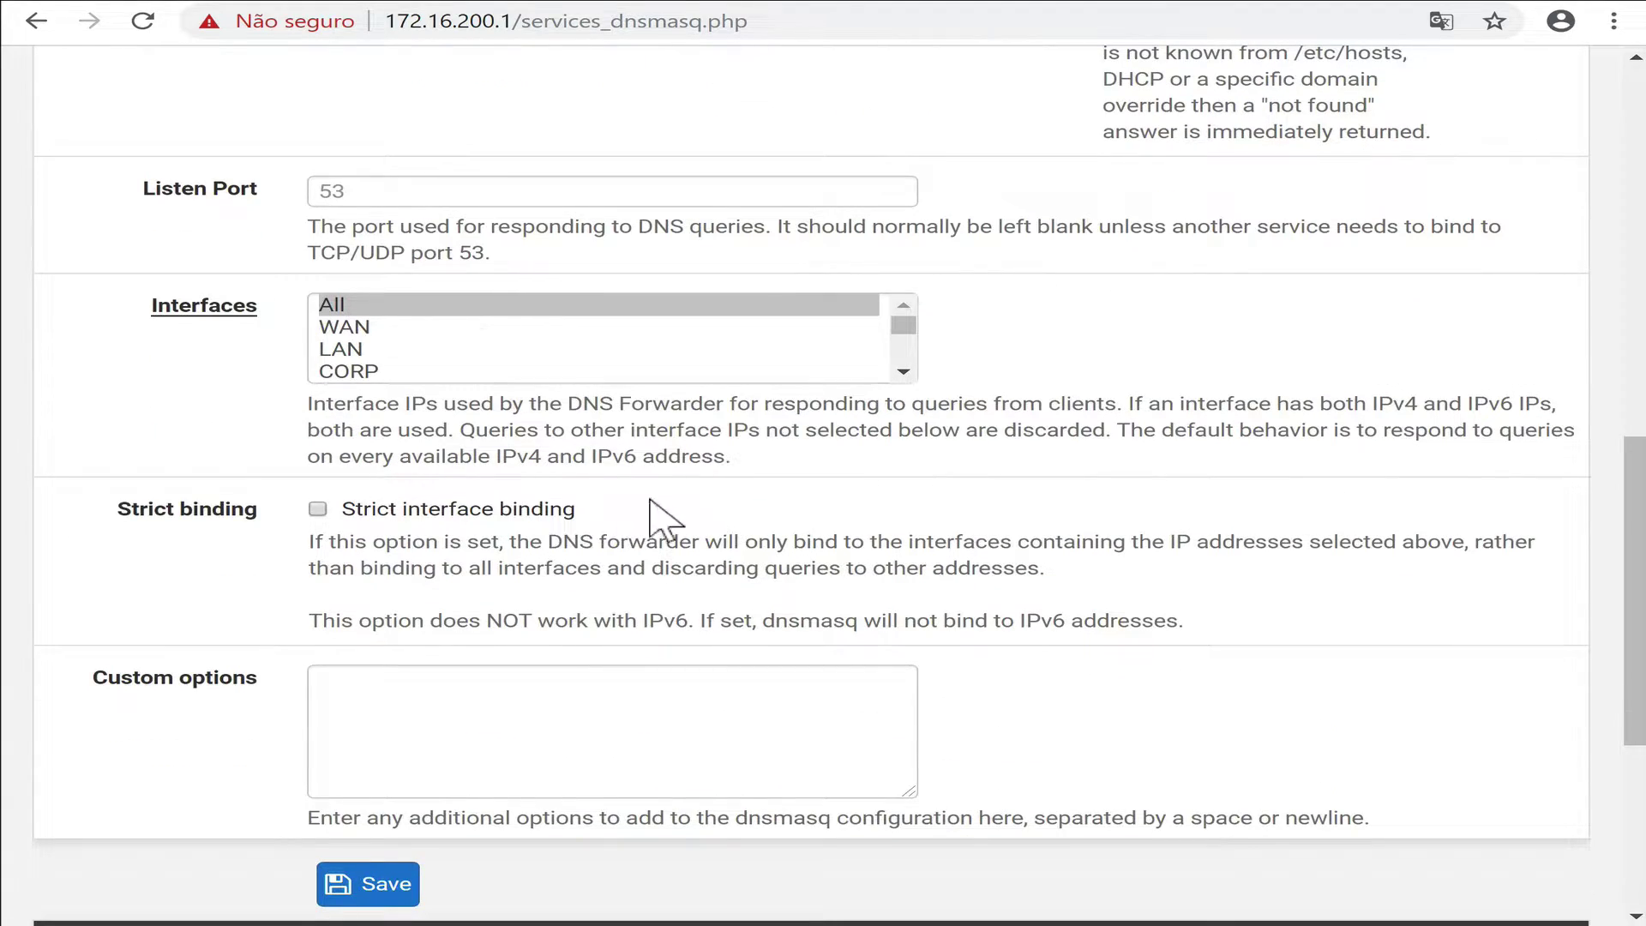
scroll(549, 583, down, 3)
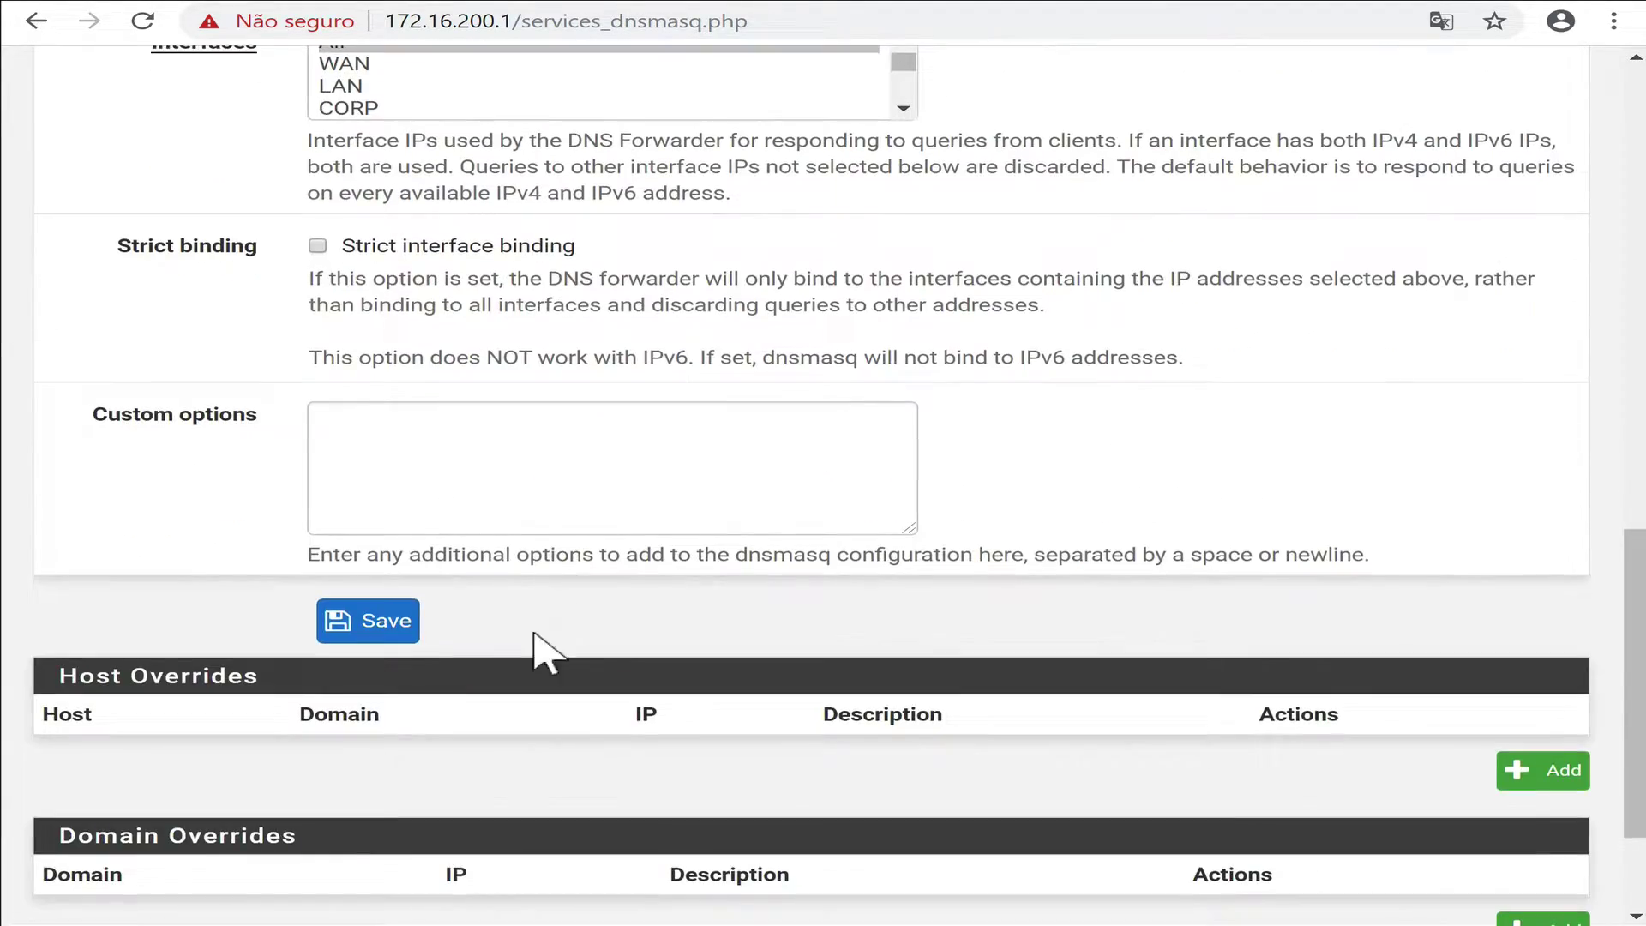
click(377, 622)
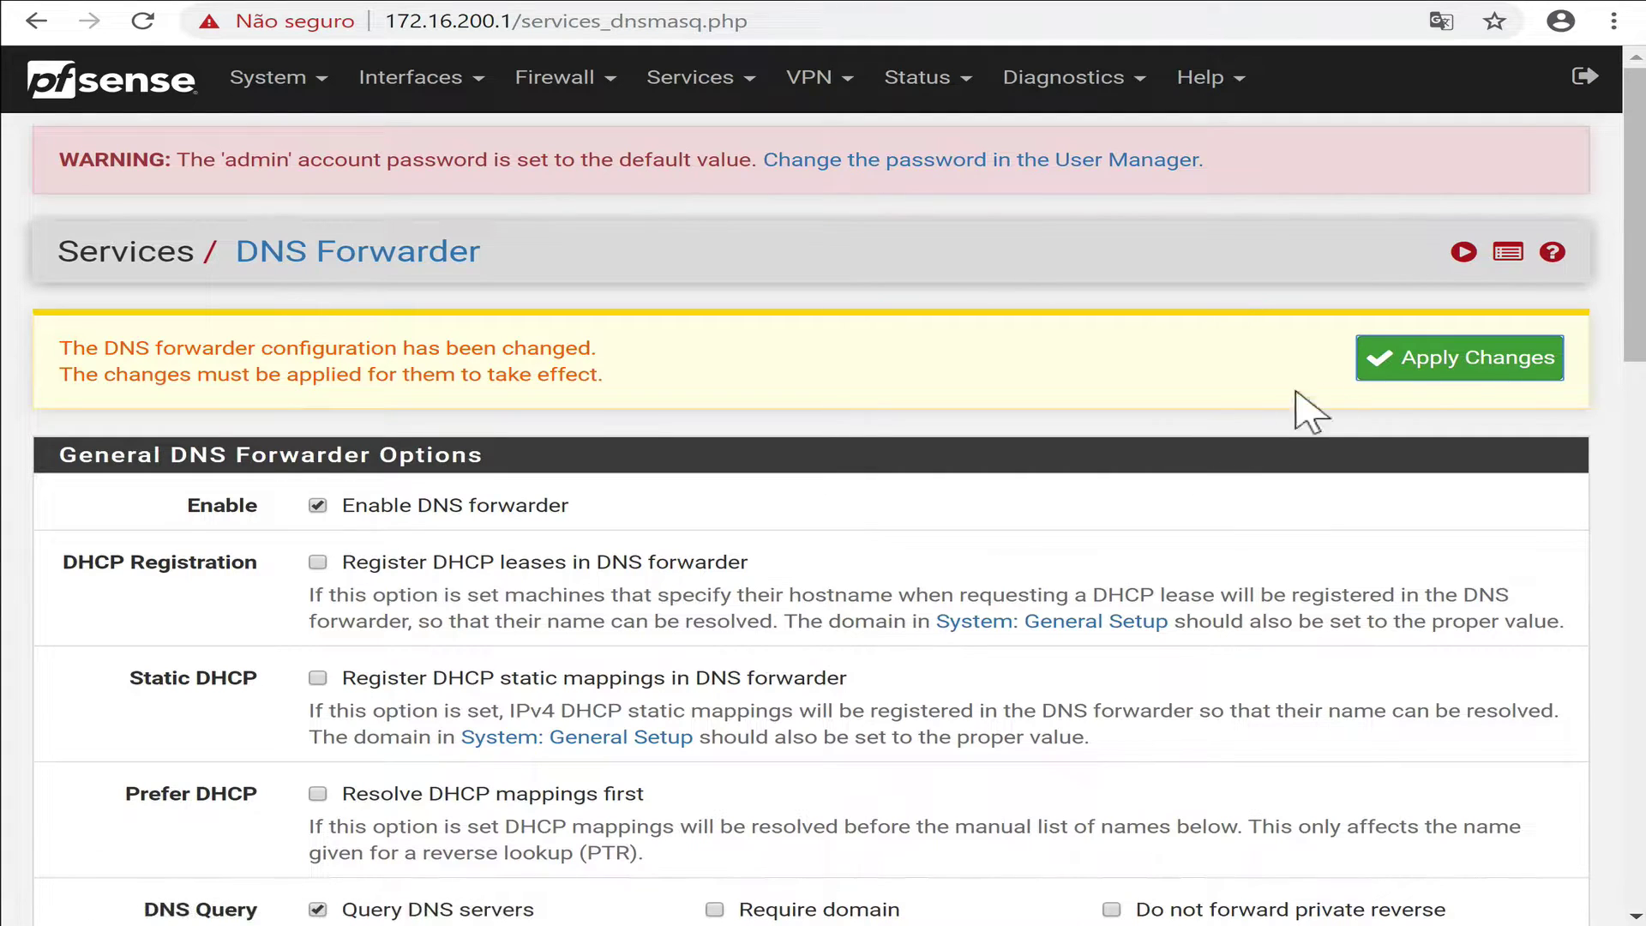
click(1458, 367)
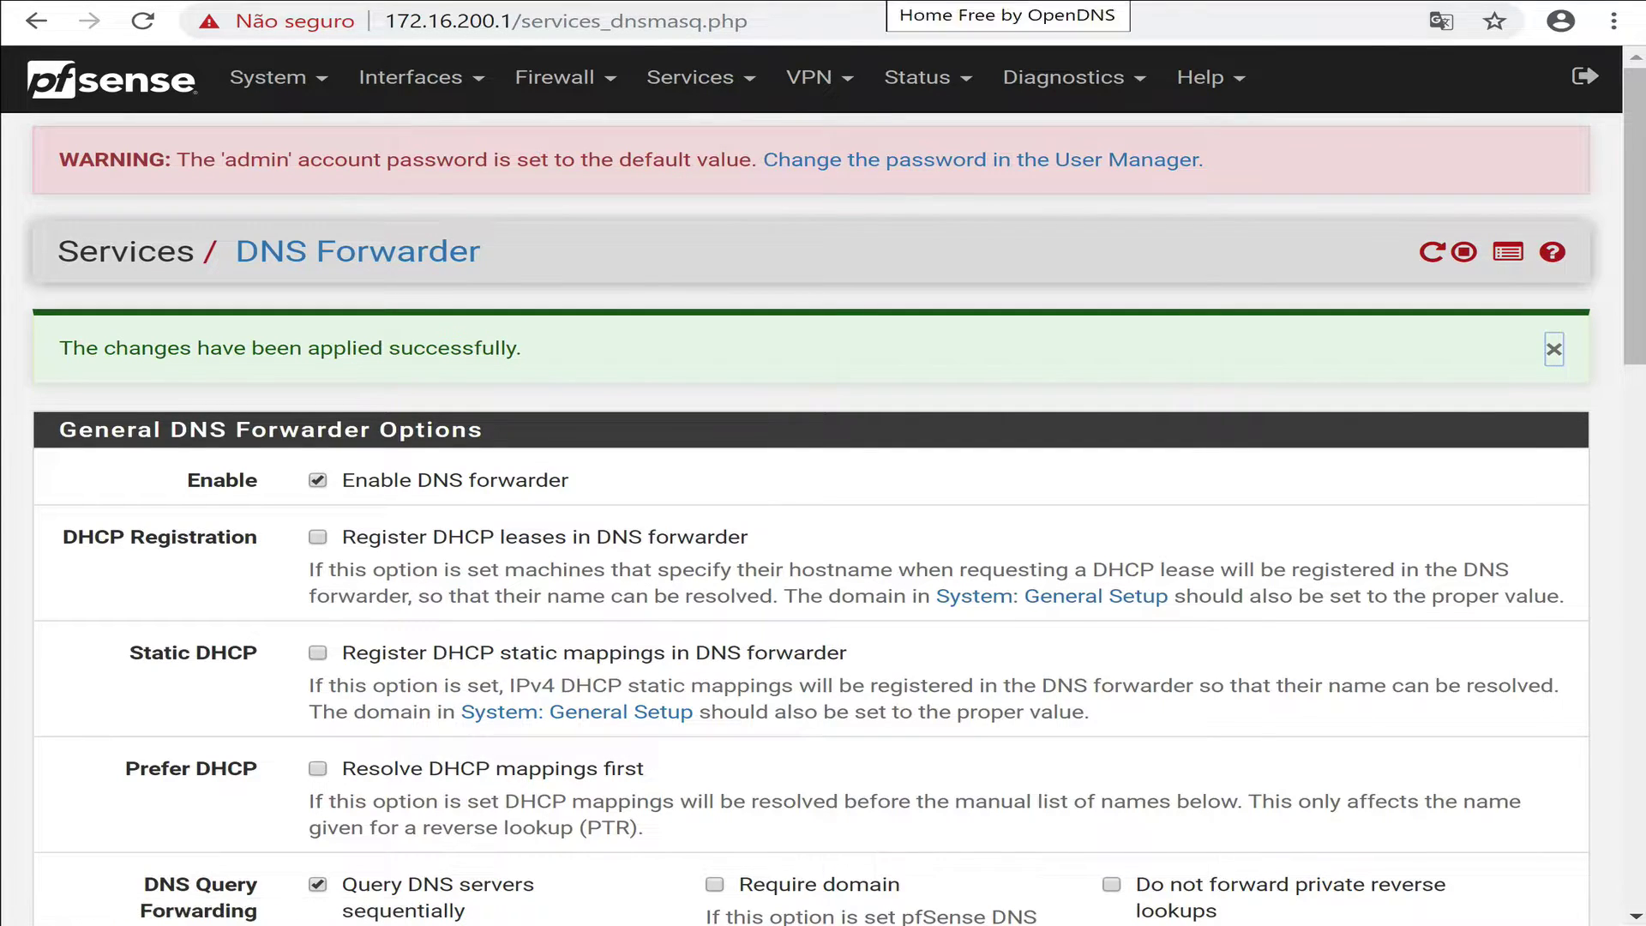
Add the current public IP as an OpenDNS network with the friendly name youtube.
click(900, 4)
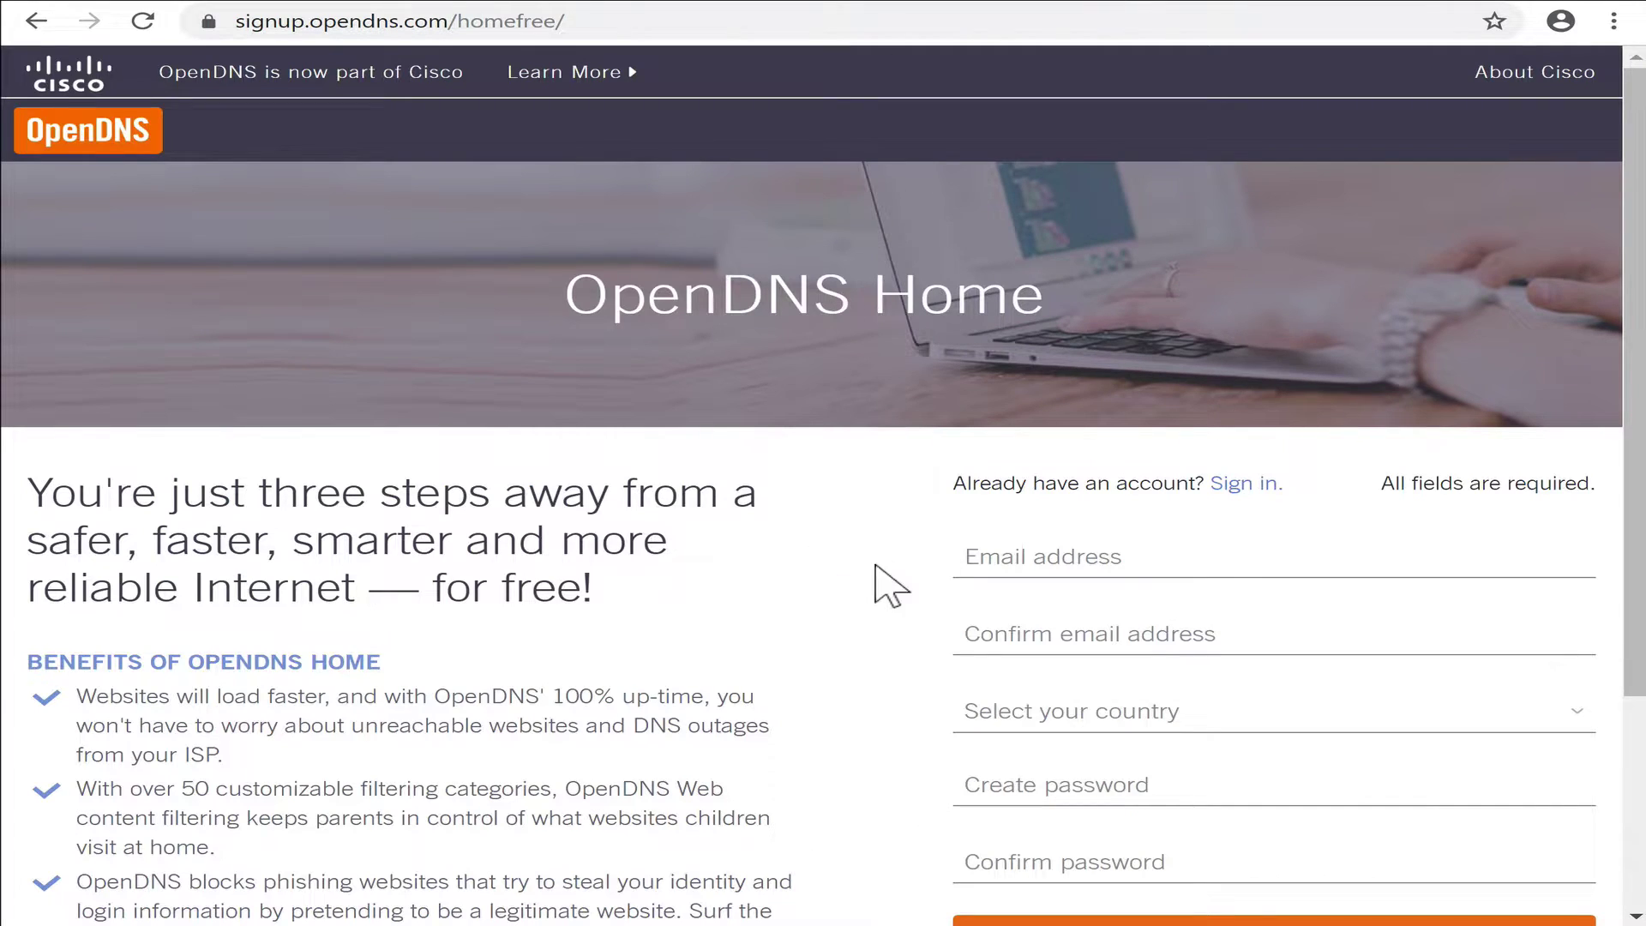
scroll(858, 660, down, 4)
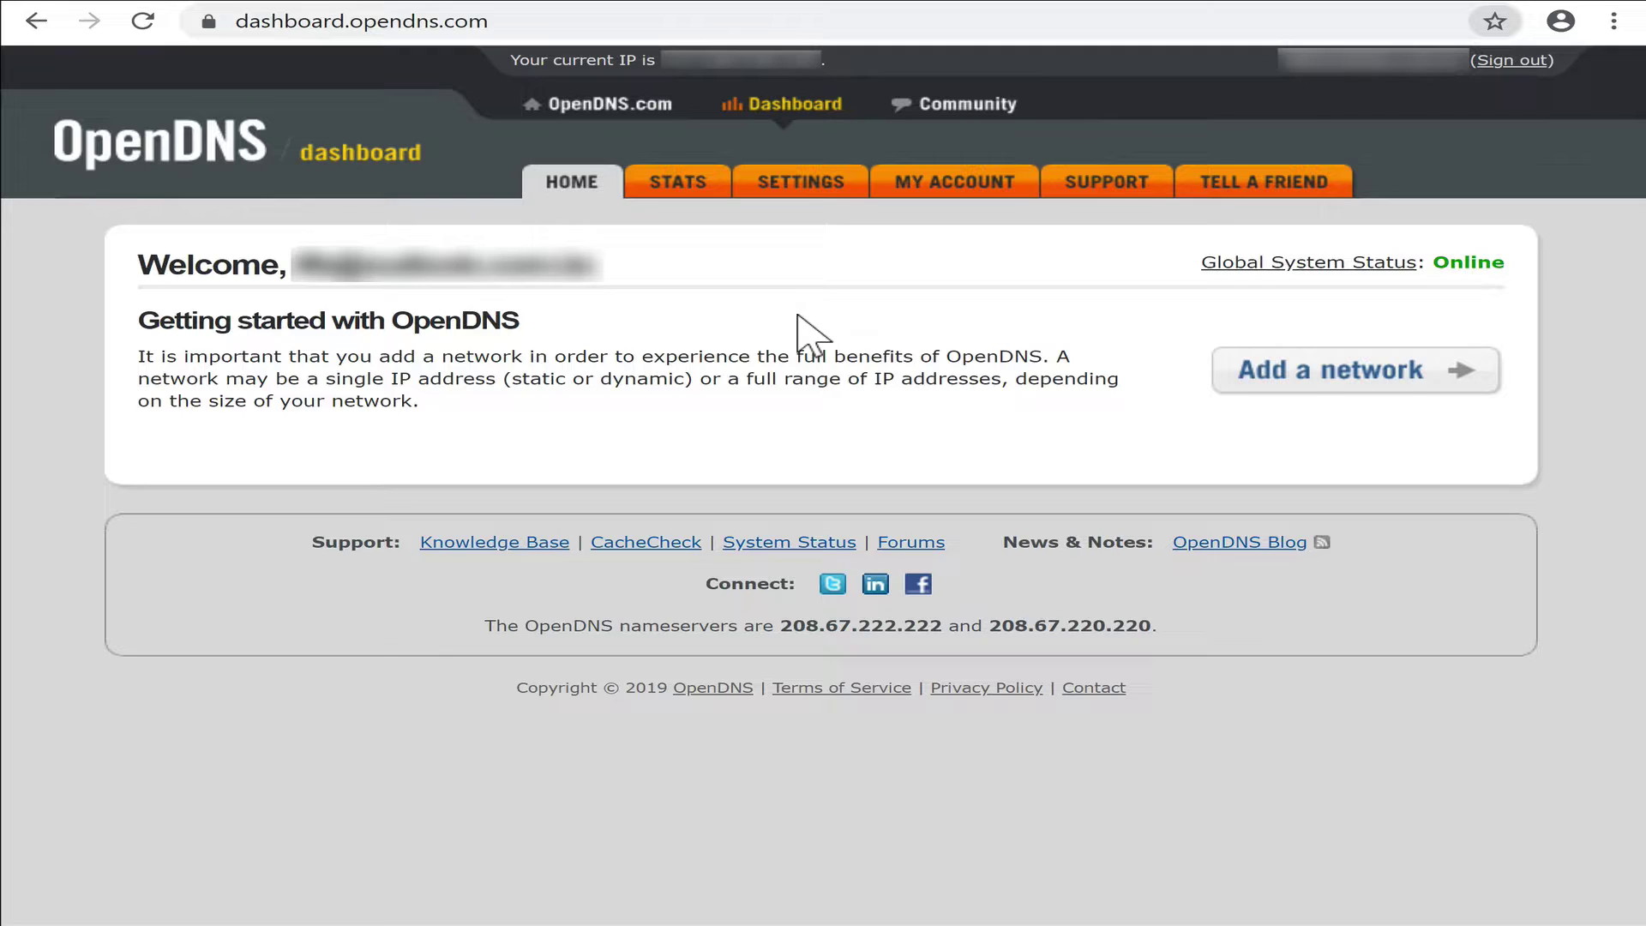
click(802, 184)
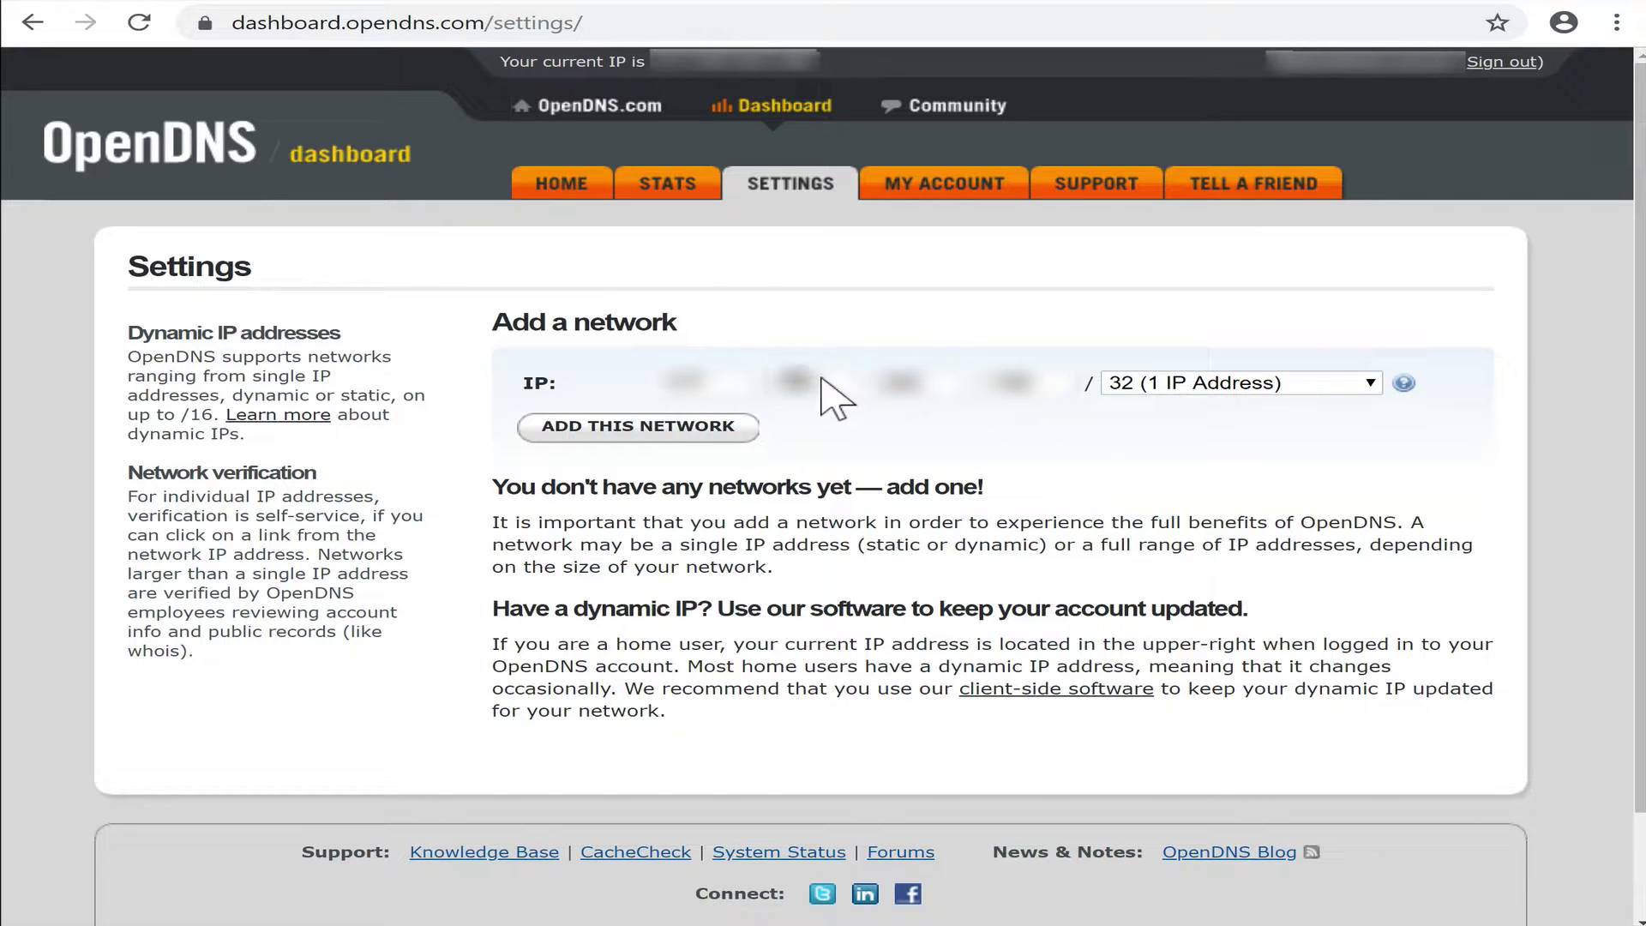
click(677, 427)
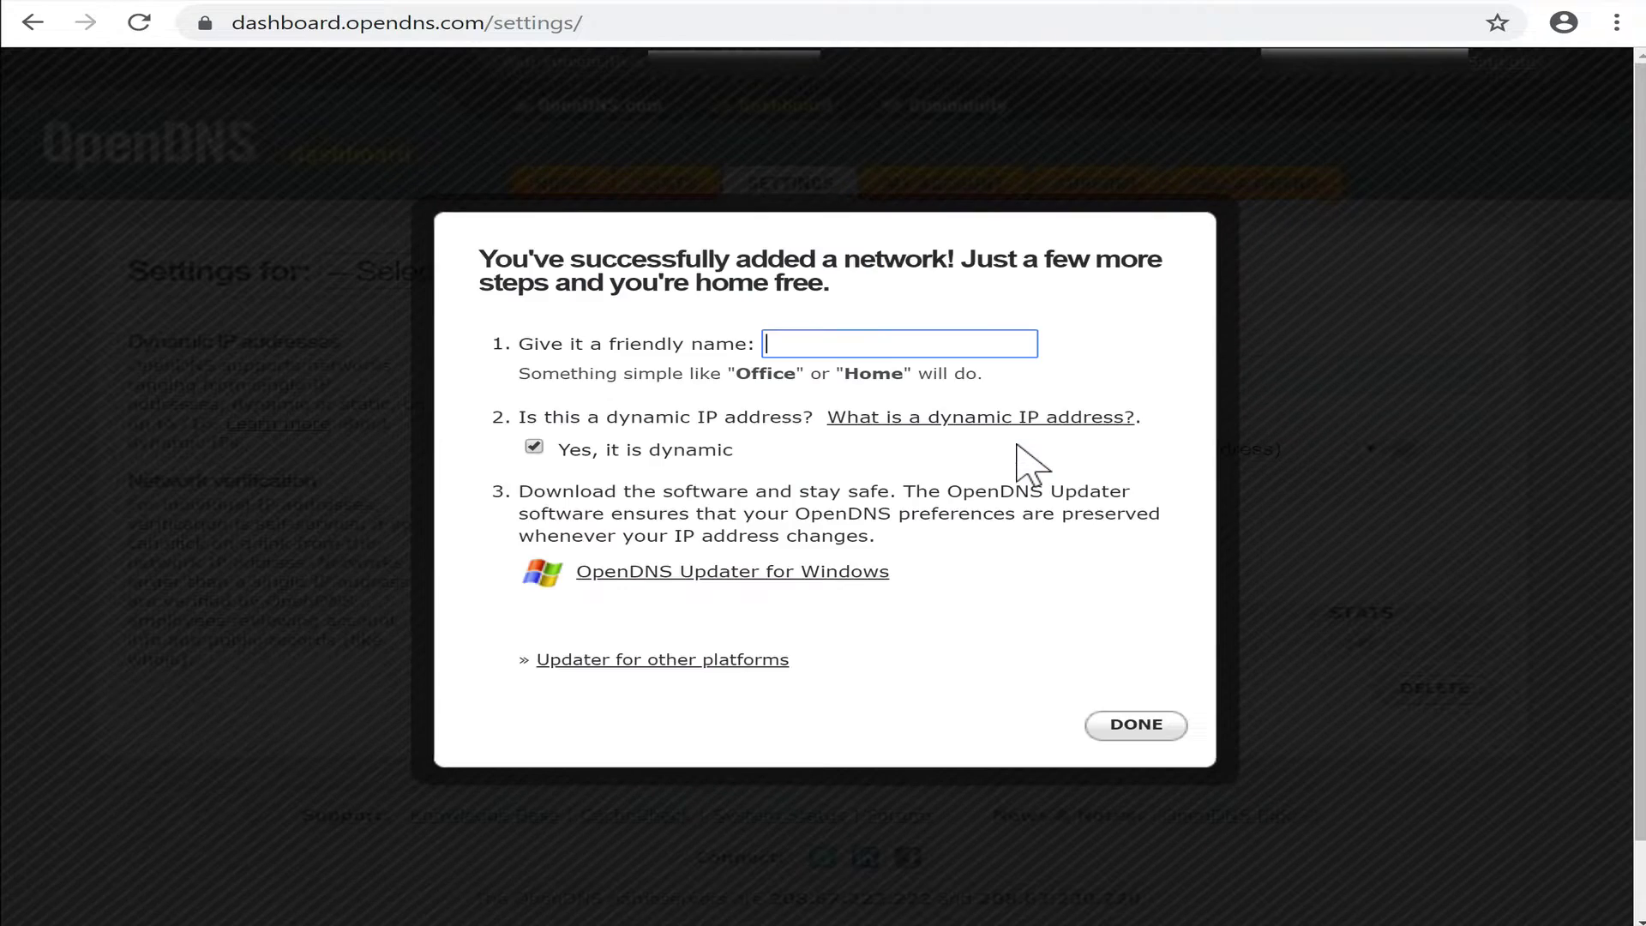
click(857, 343)
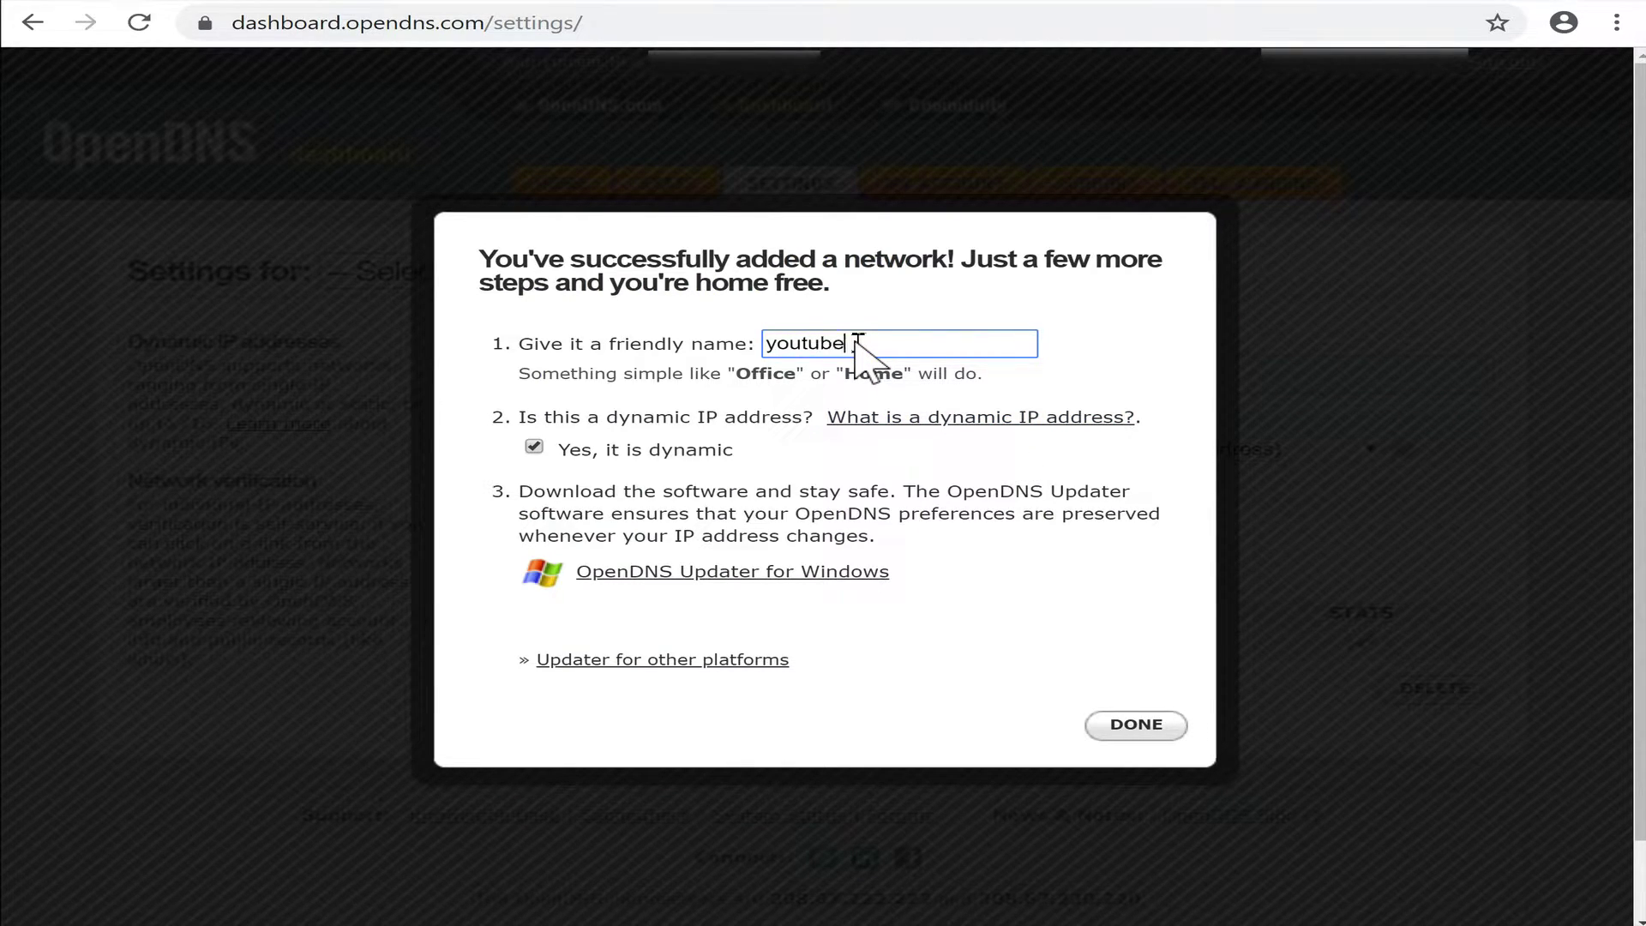
click(1153, 724)
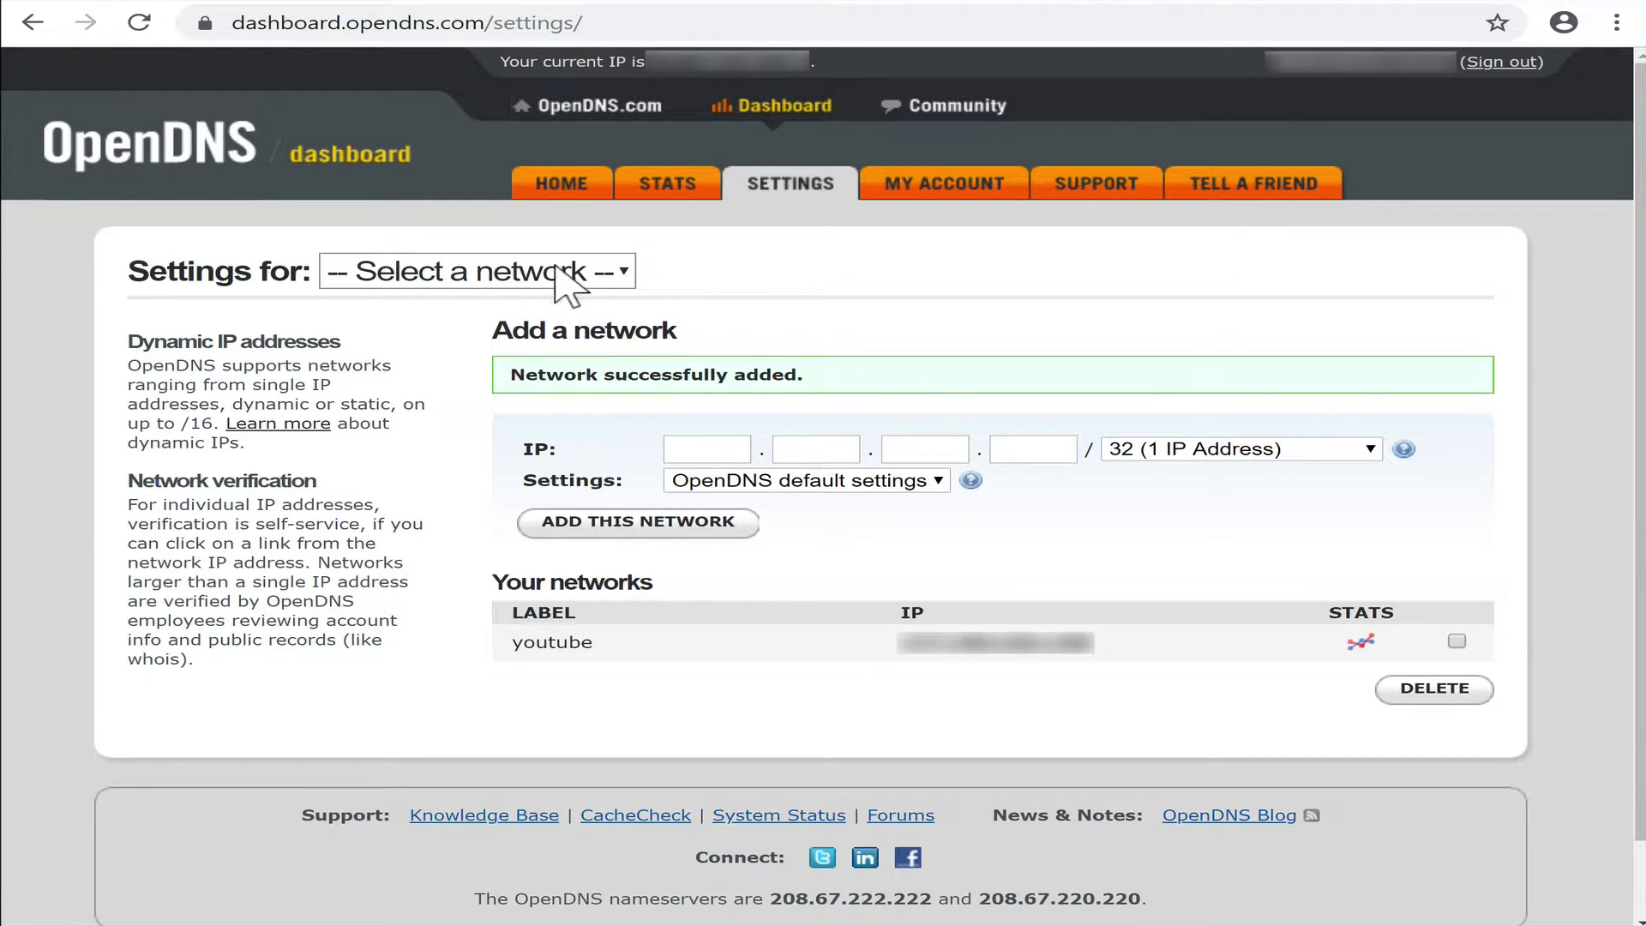
Apply the Low web content filtering level to the youtube network.
click(604, 272)
click(467, 376)
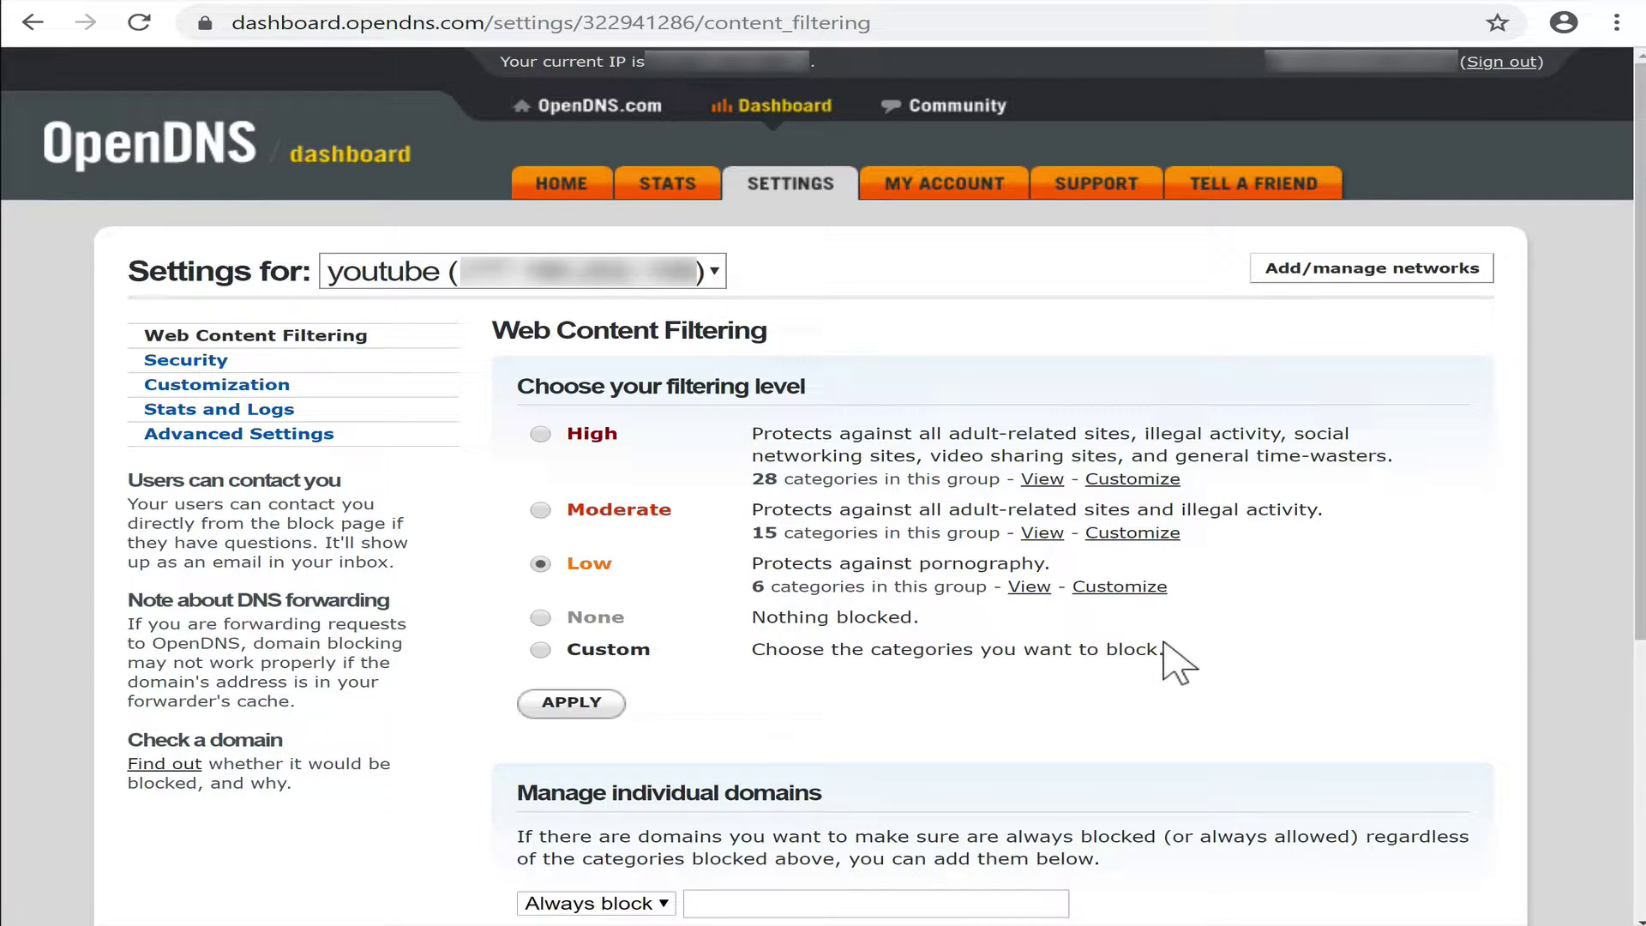
click(572, 704)
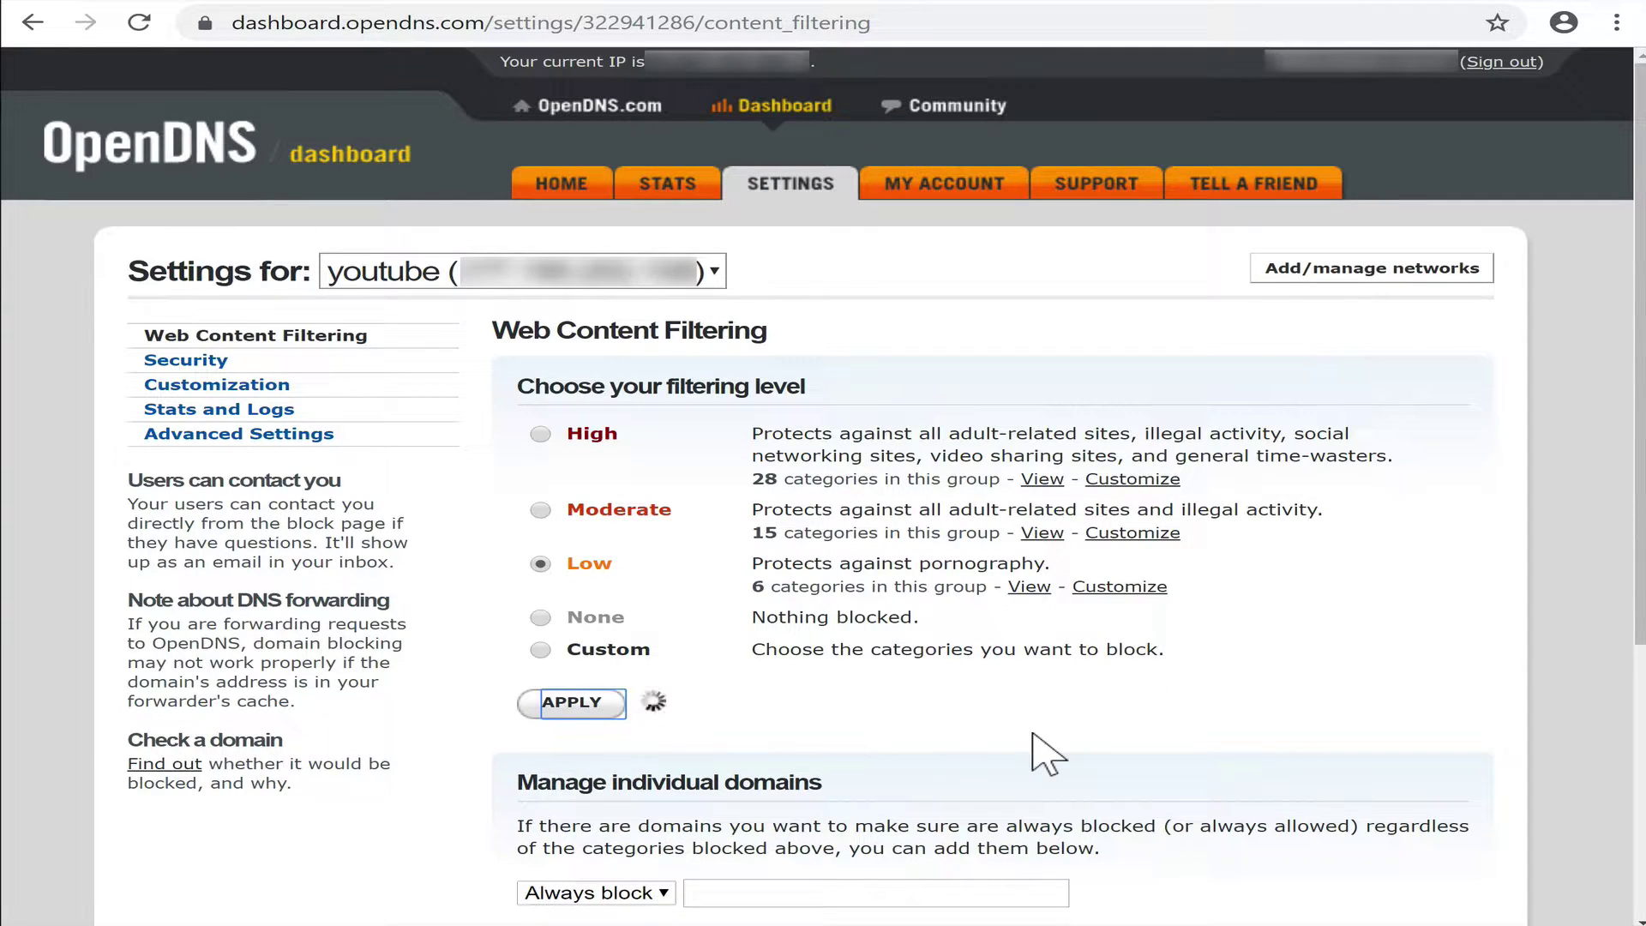
Set the domain rule action to Never block.
scroll(934, 777, down, 2)
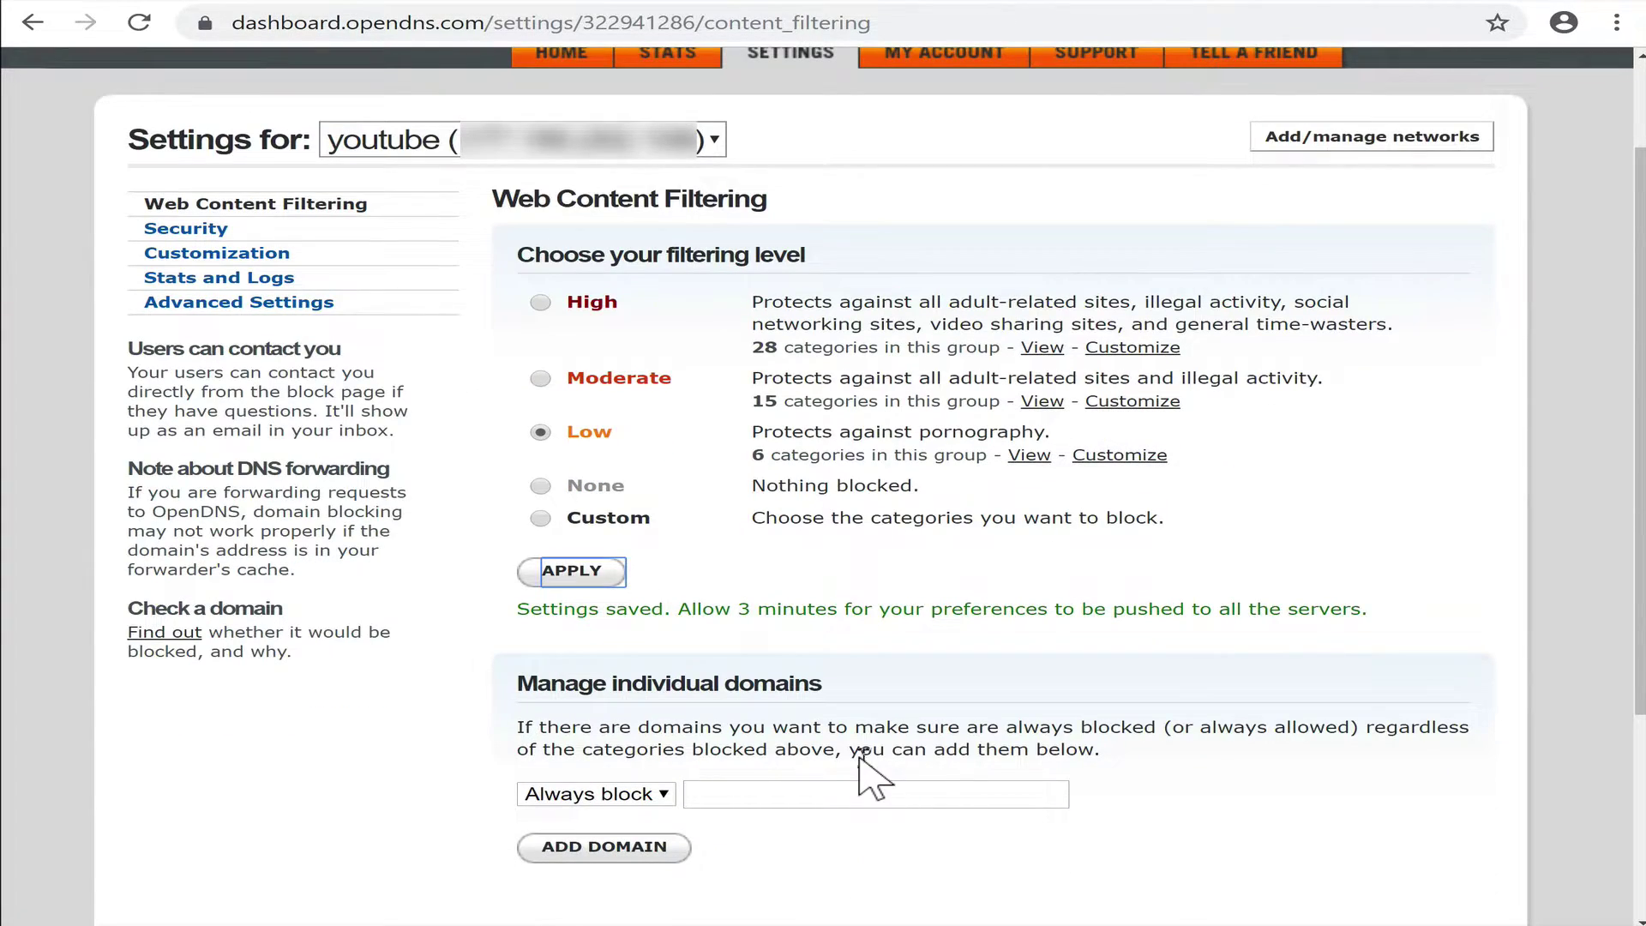
click(644, 795)
click(634, 843)
click(632, 793)
click(635, 708)
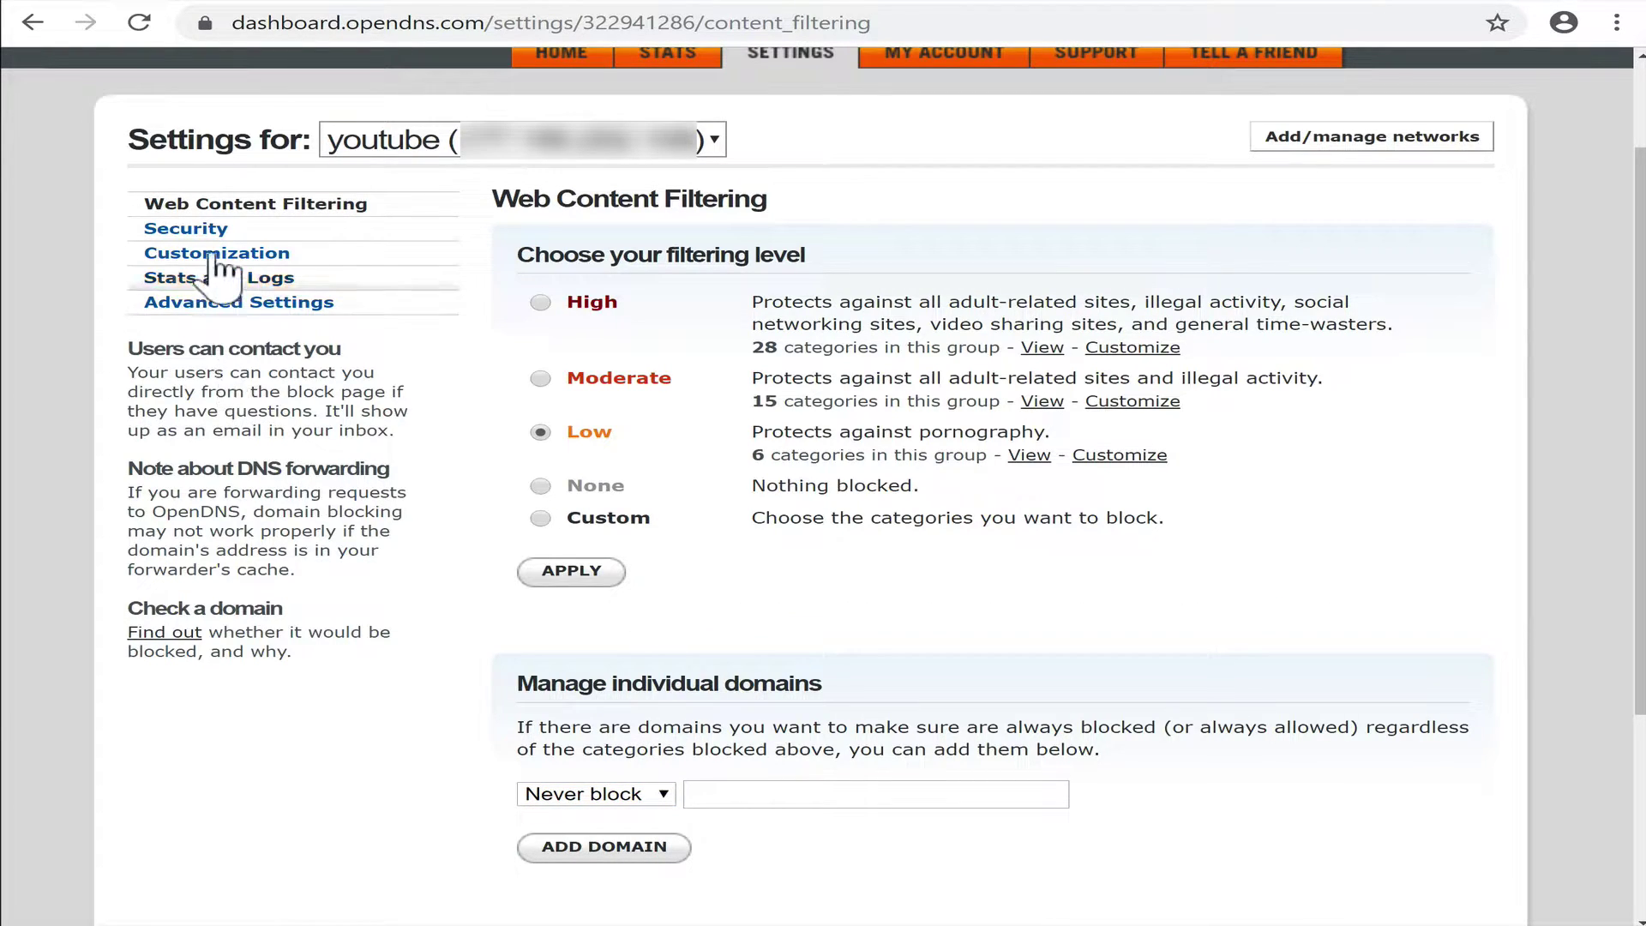
Save the custom logo in the youtube network's Customization settings.
click(213, 228)
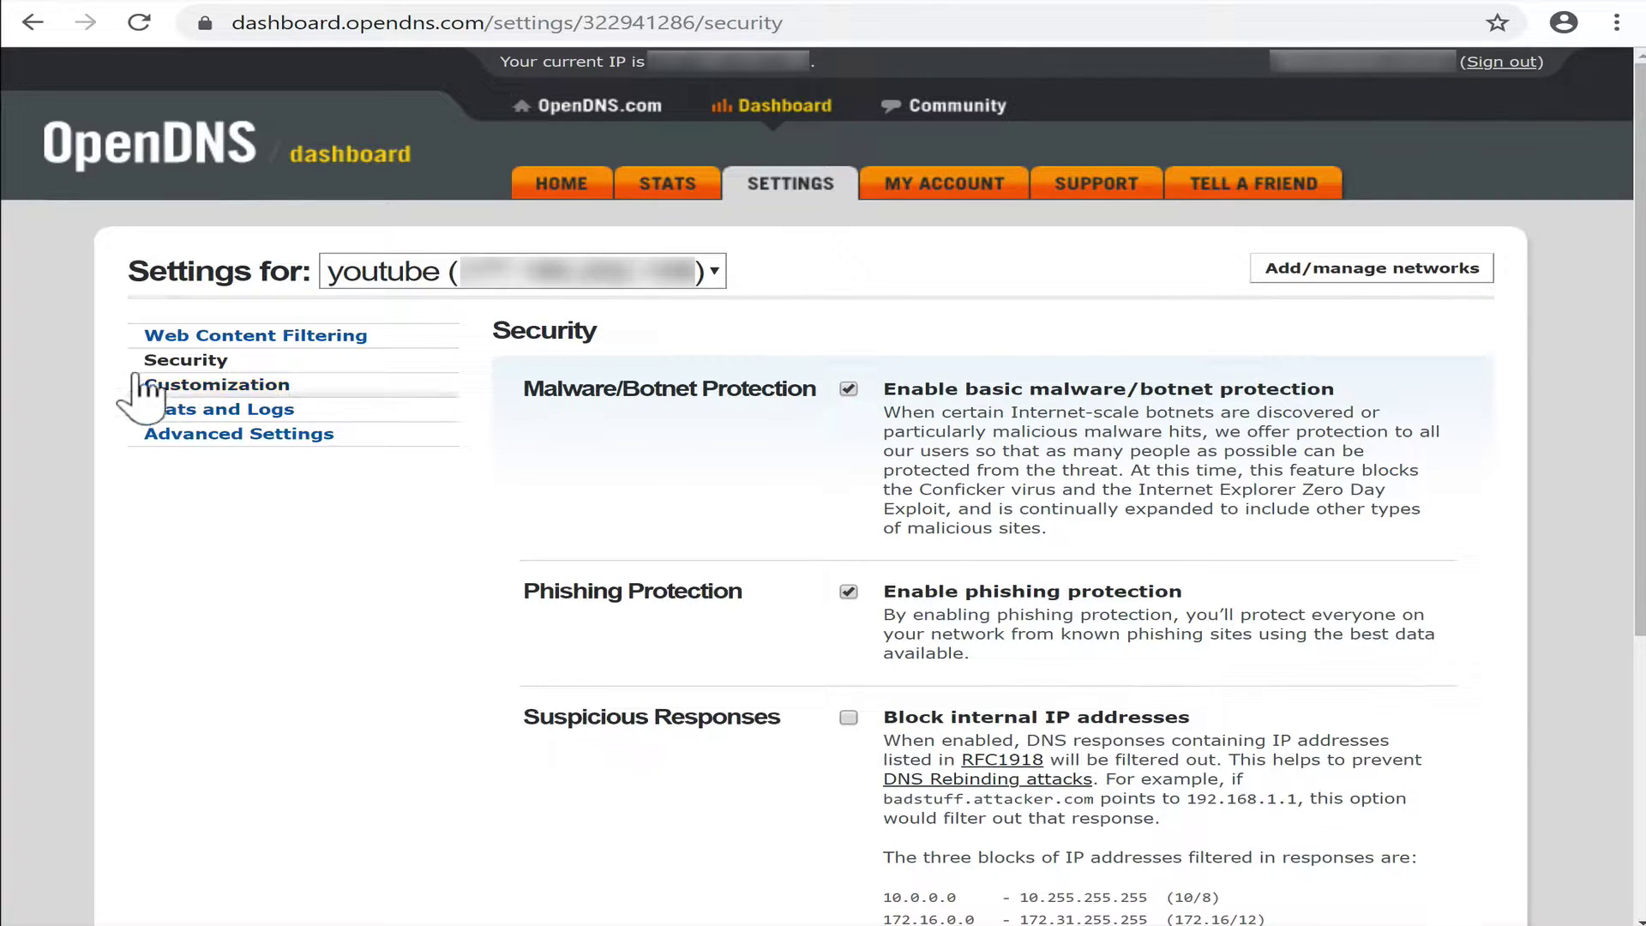
click(221, 385)
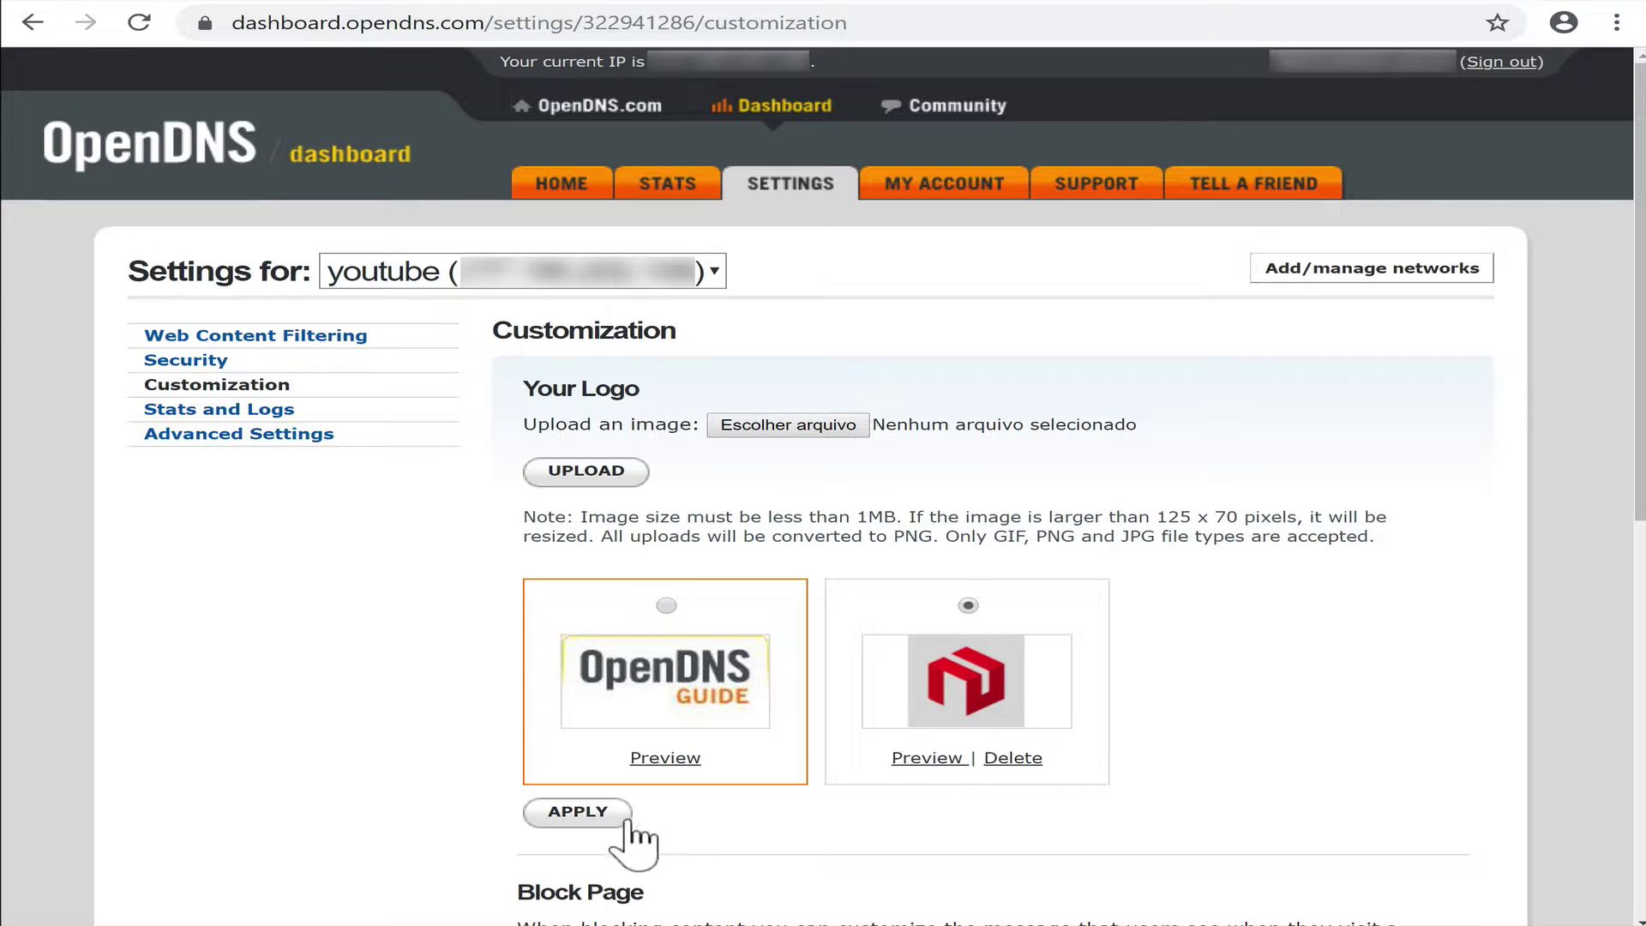
click(591, 814)
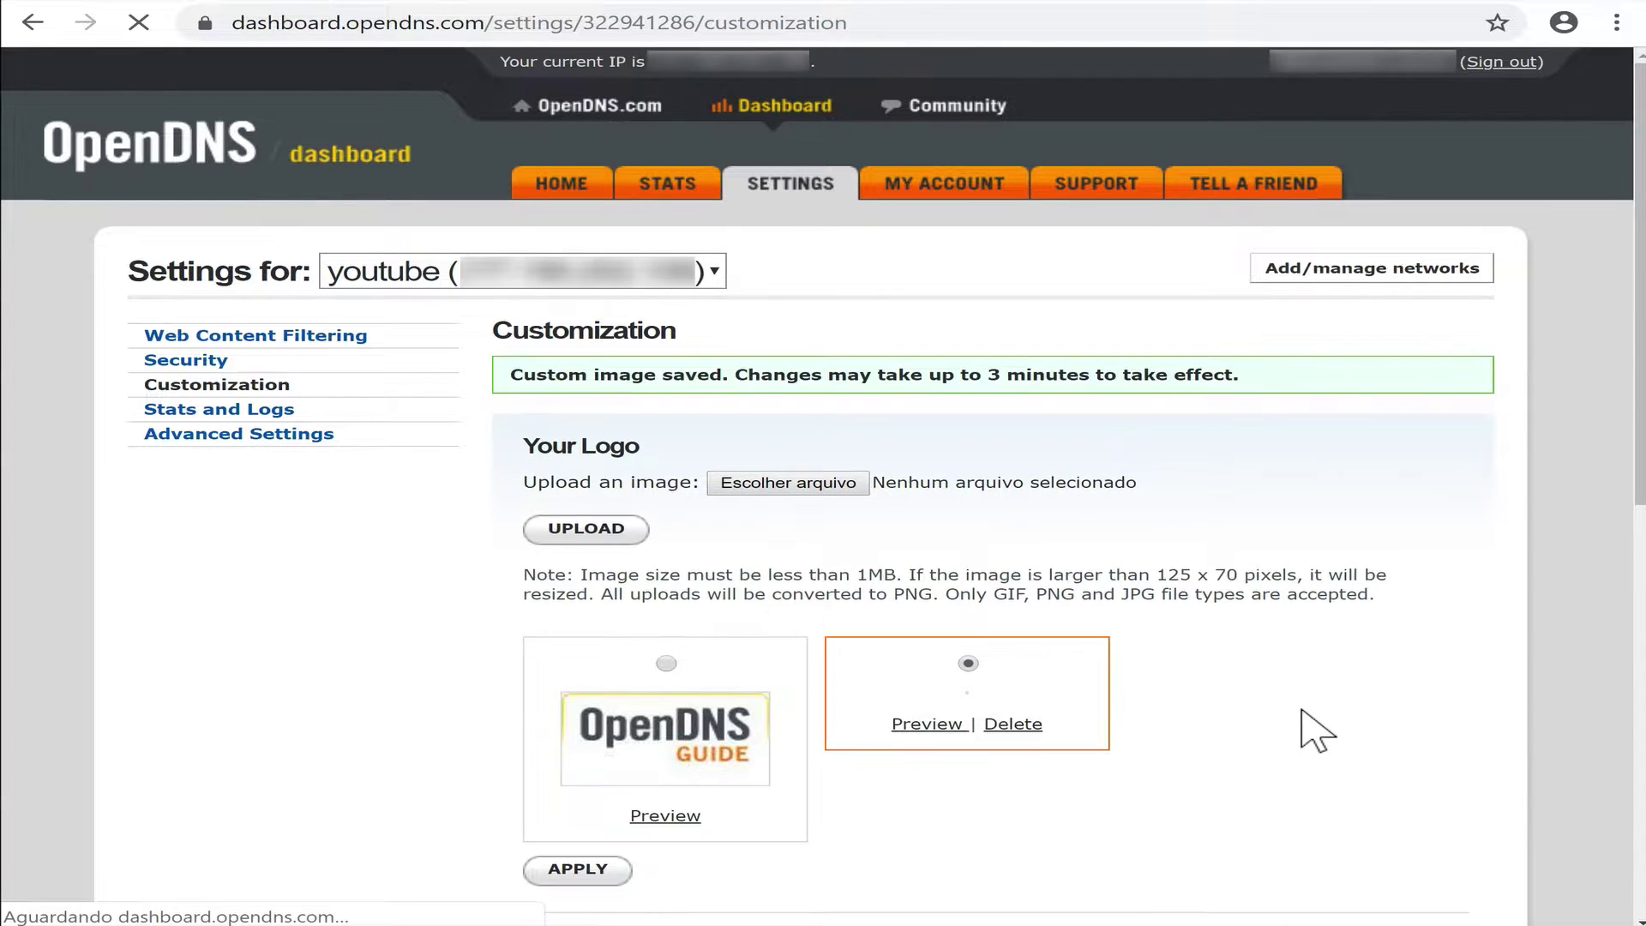
Enable stats and logs, then save advanced settings with SmartCache and dynamic IP update.
click(197, 408)
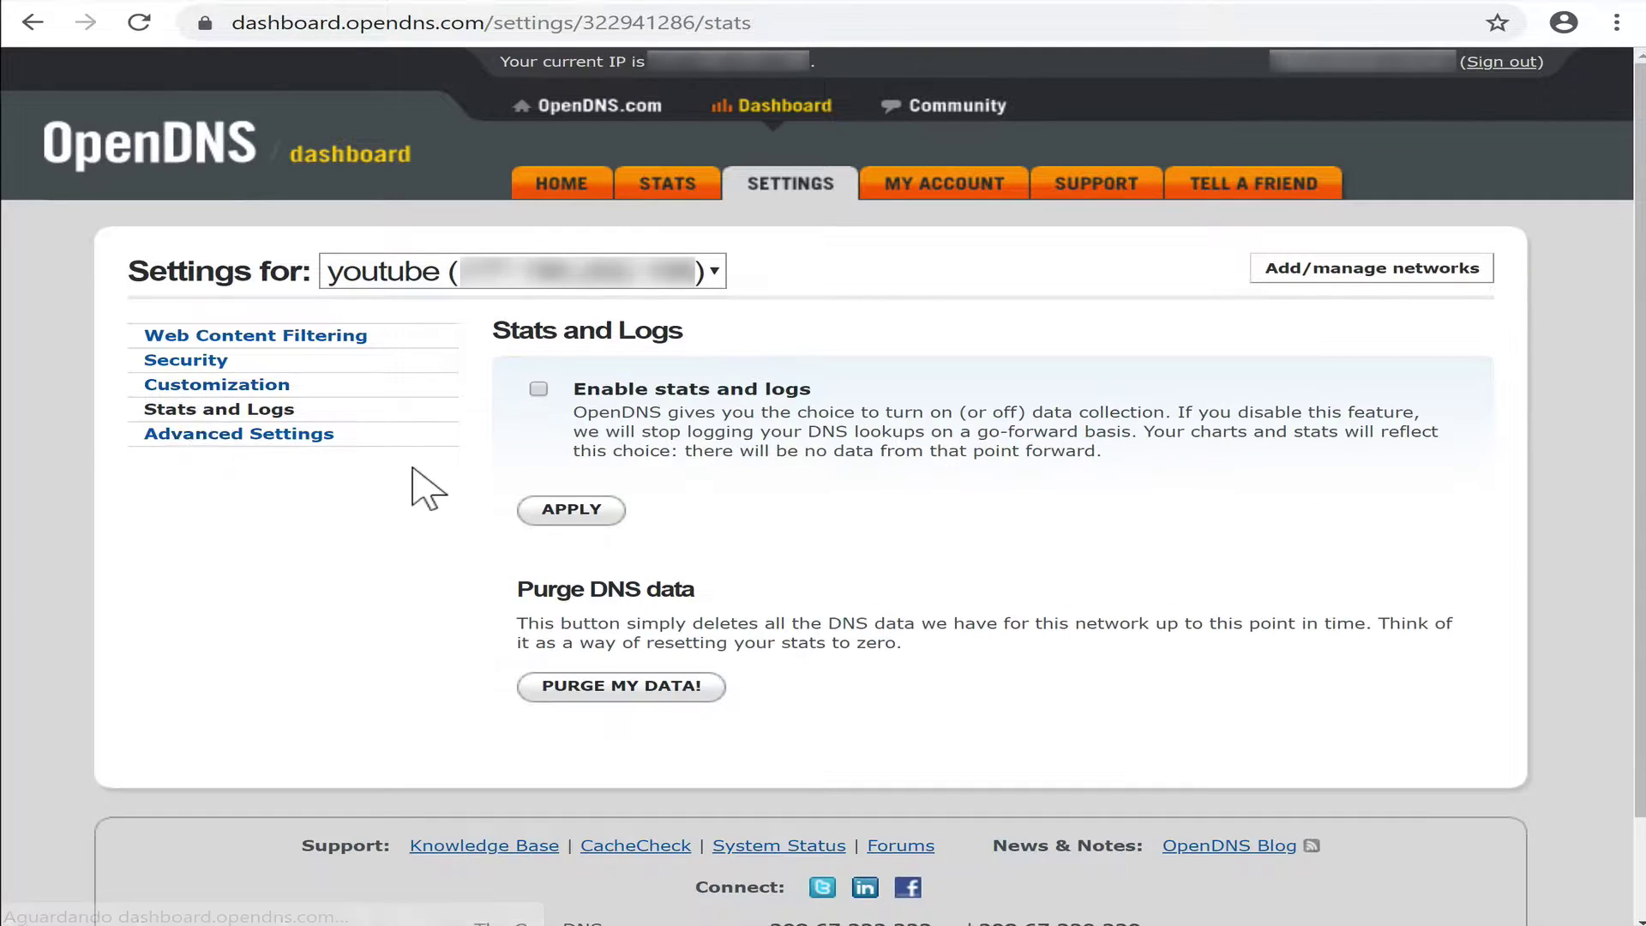
click(583, 510)
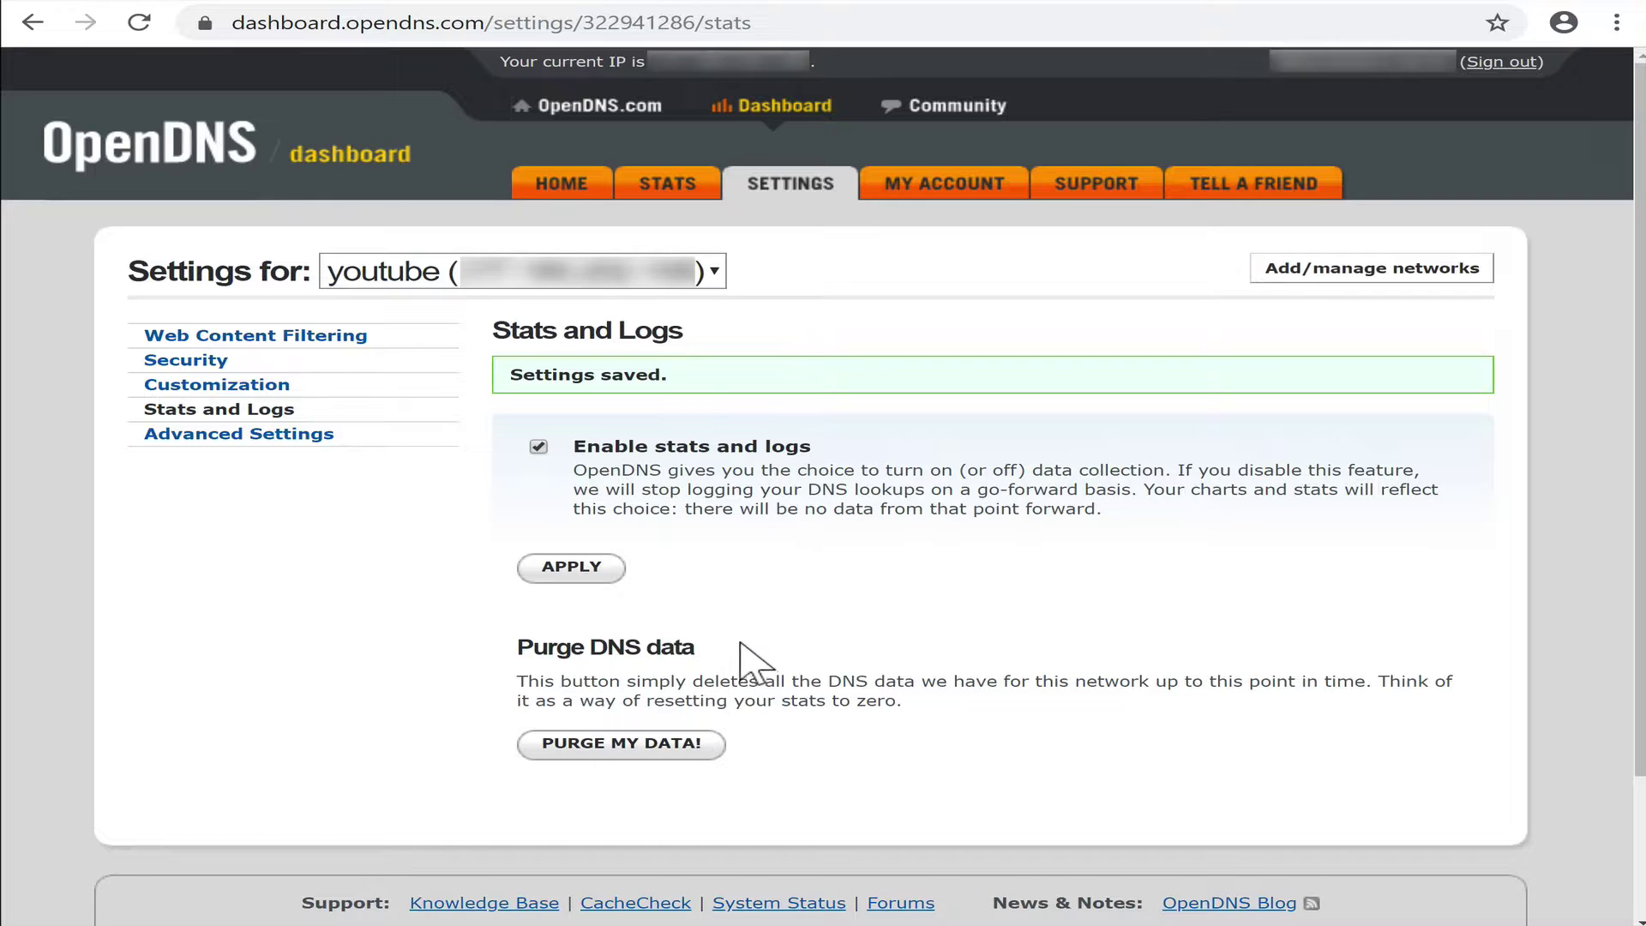
click(273, 436)
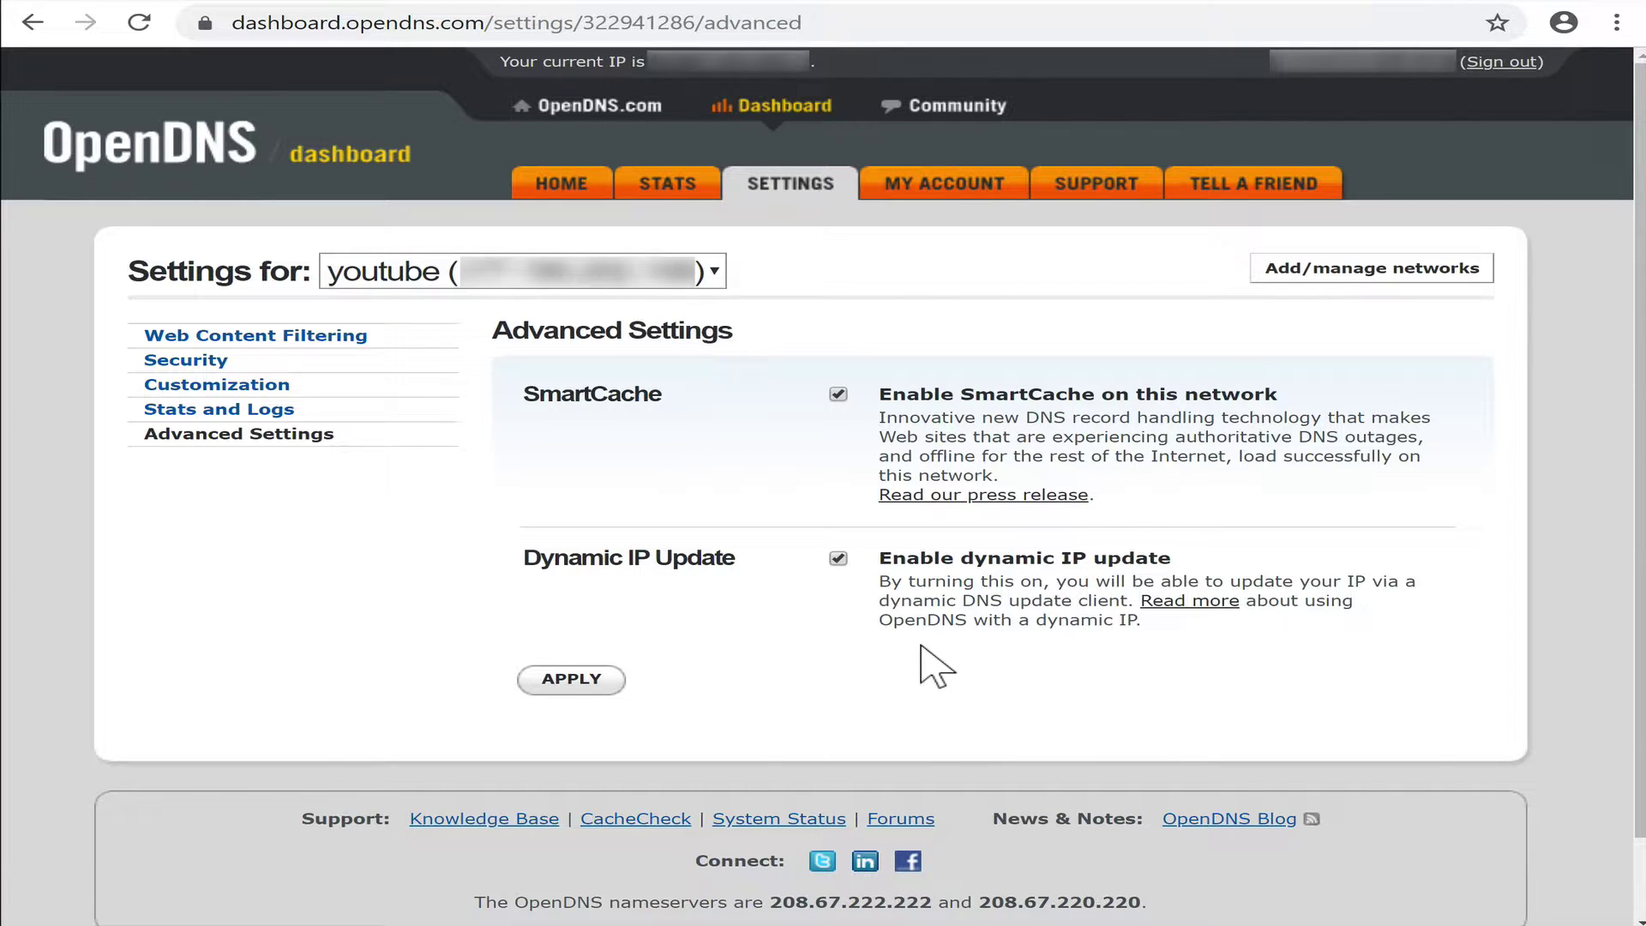
click(601, 690)
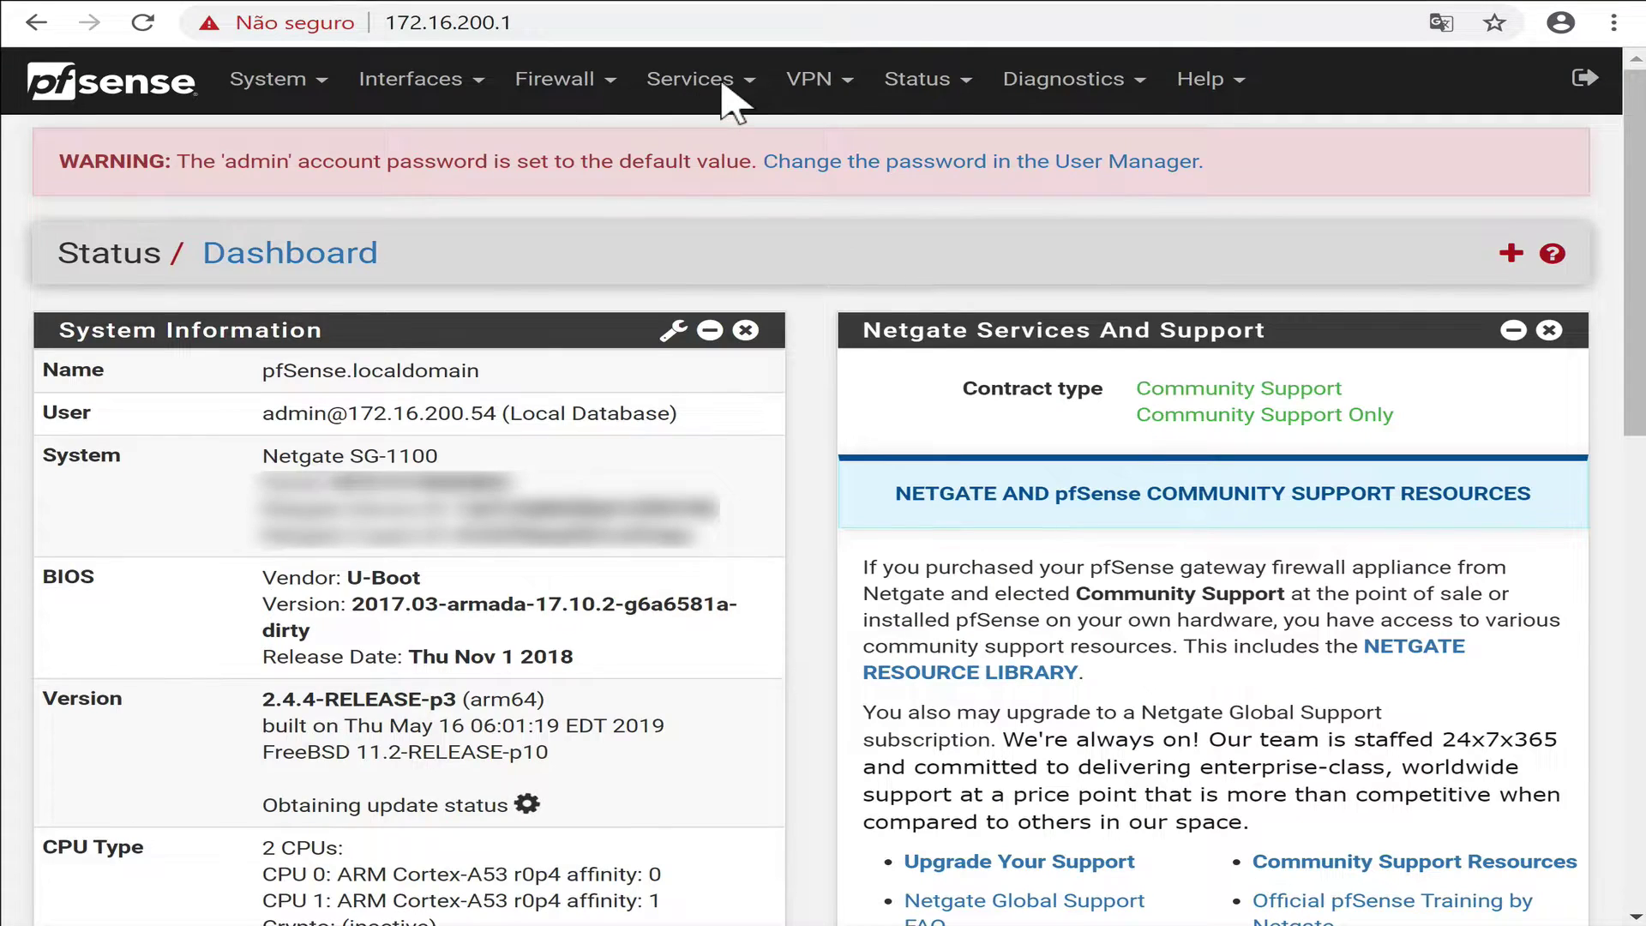
Start a new Dynamic DNS client in pfSense with service type OpenDNS.
click(729, 82)
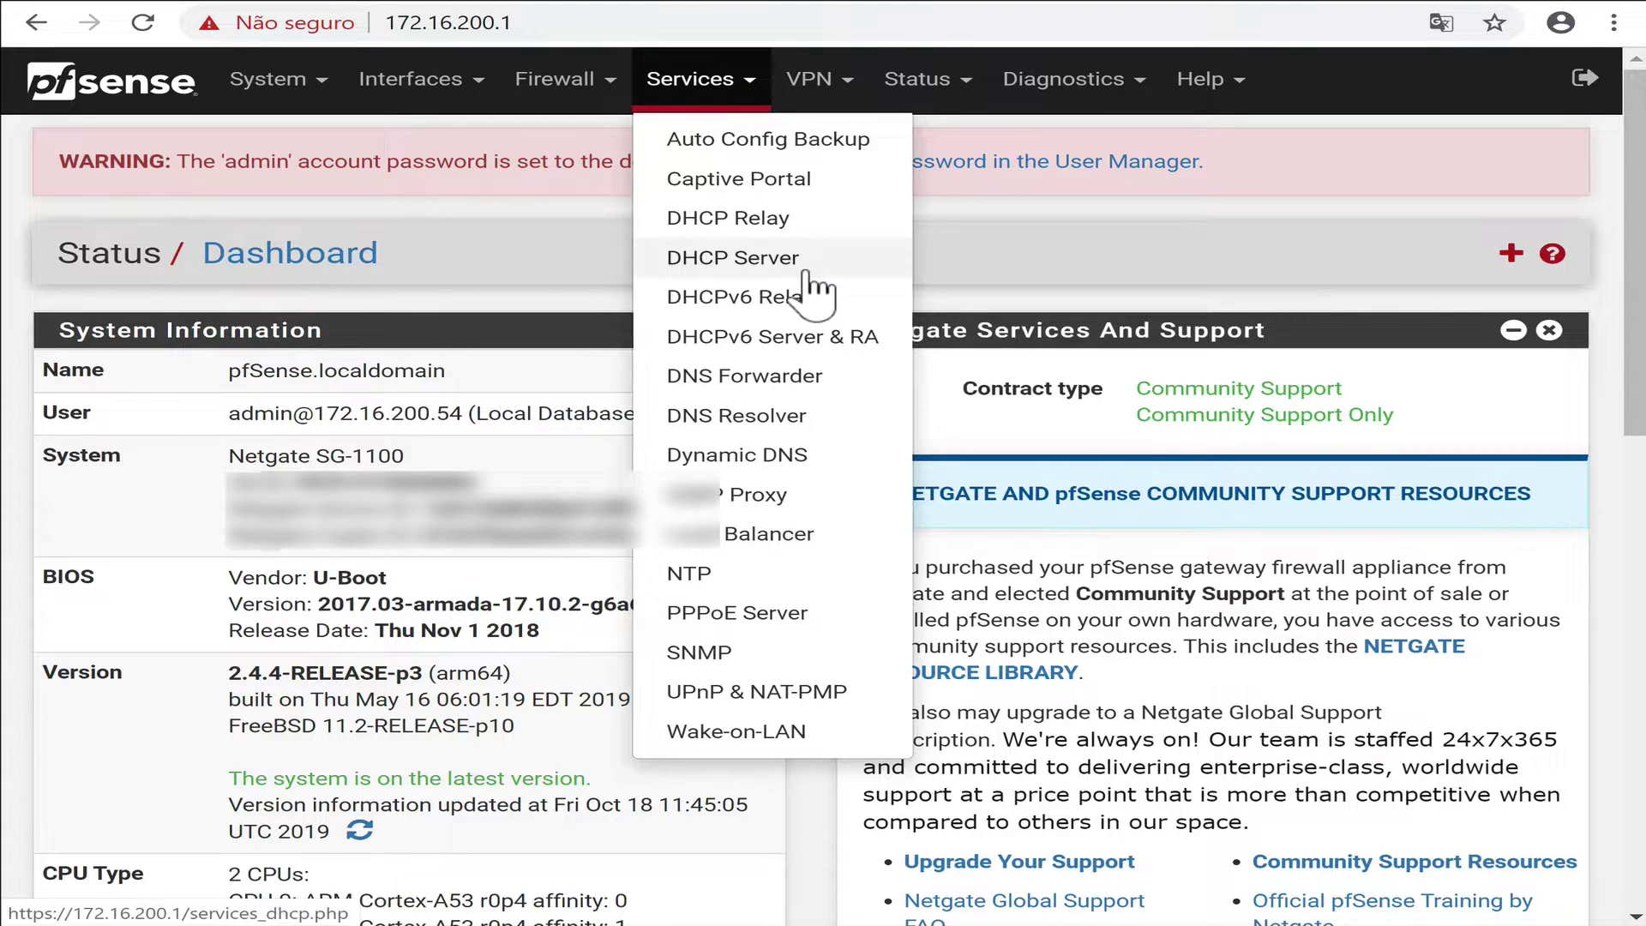
click(782, 455)
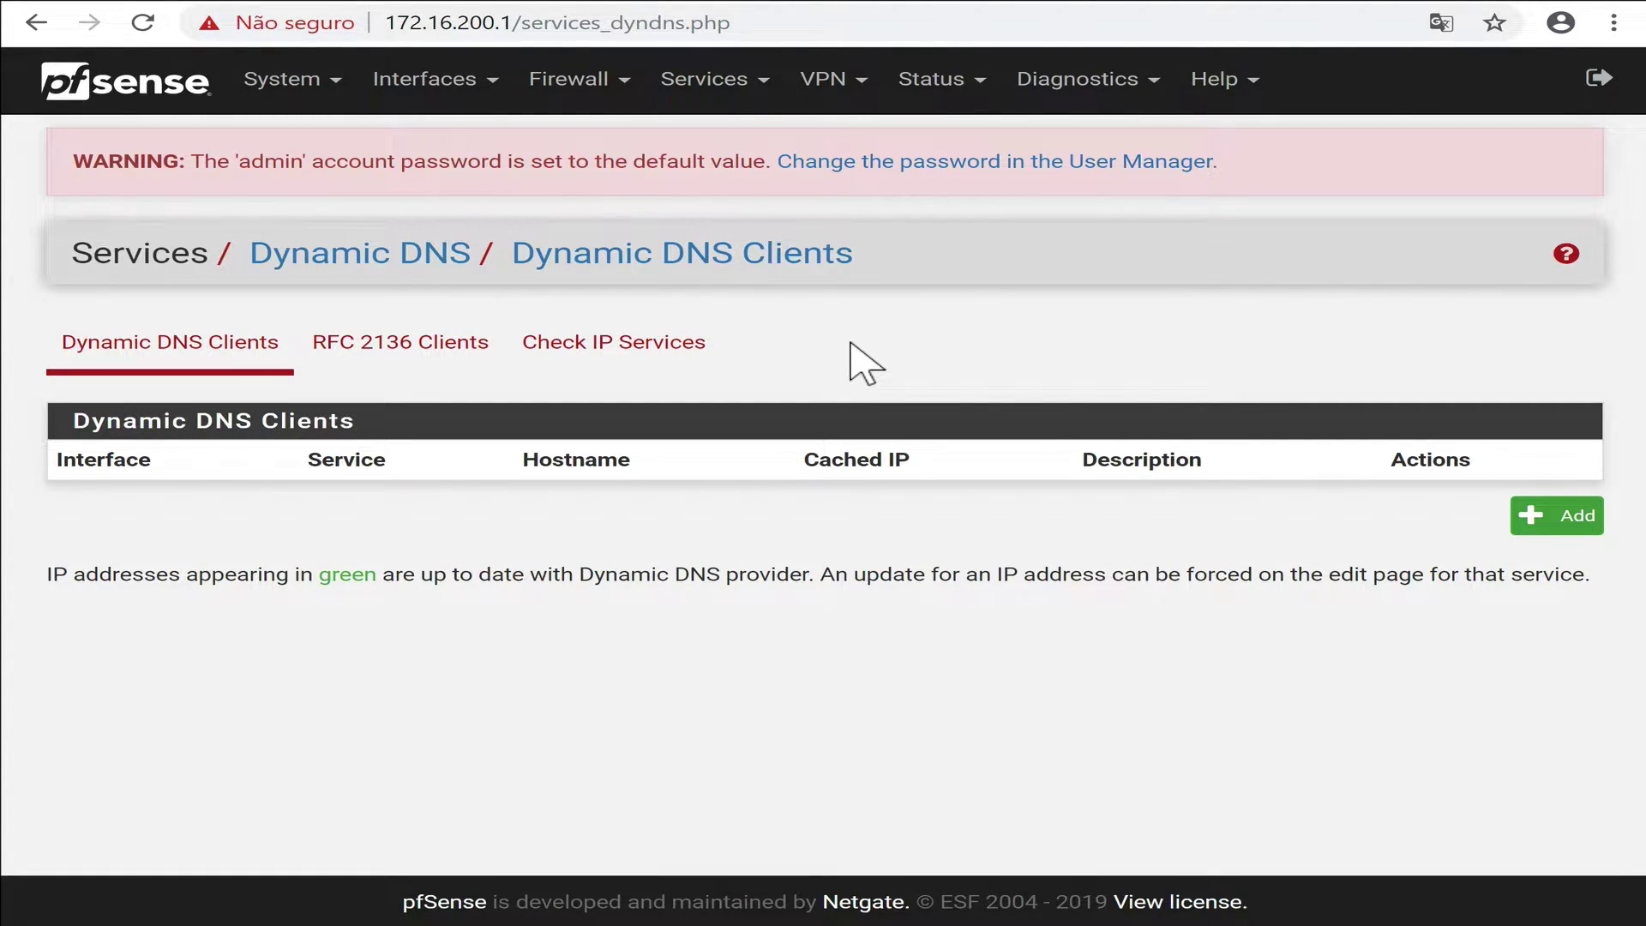
click(1572, 525)
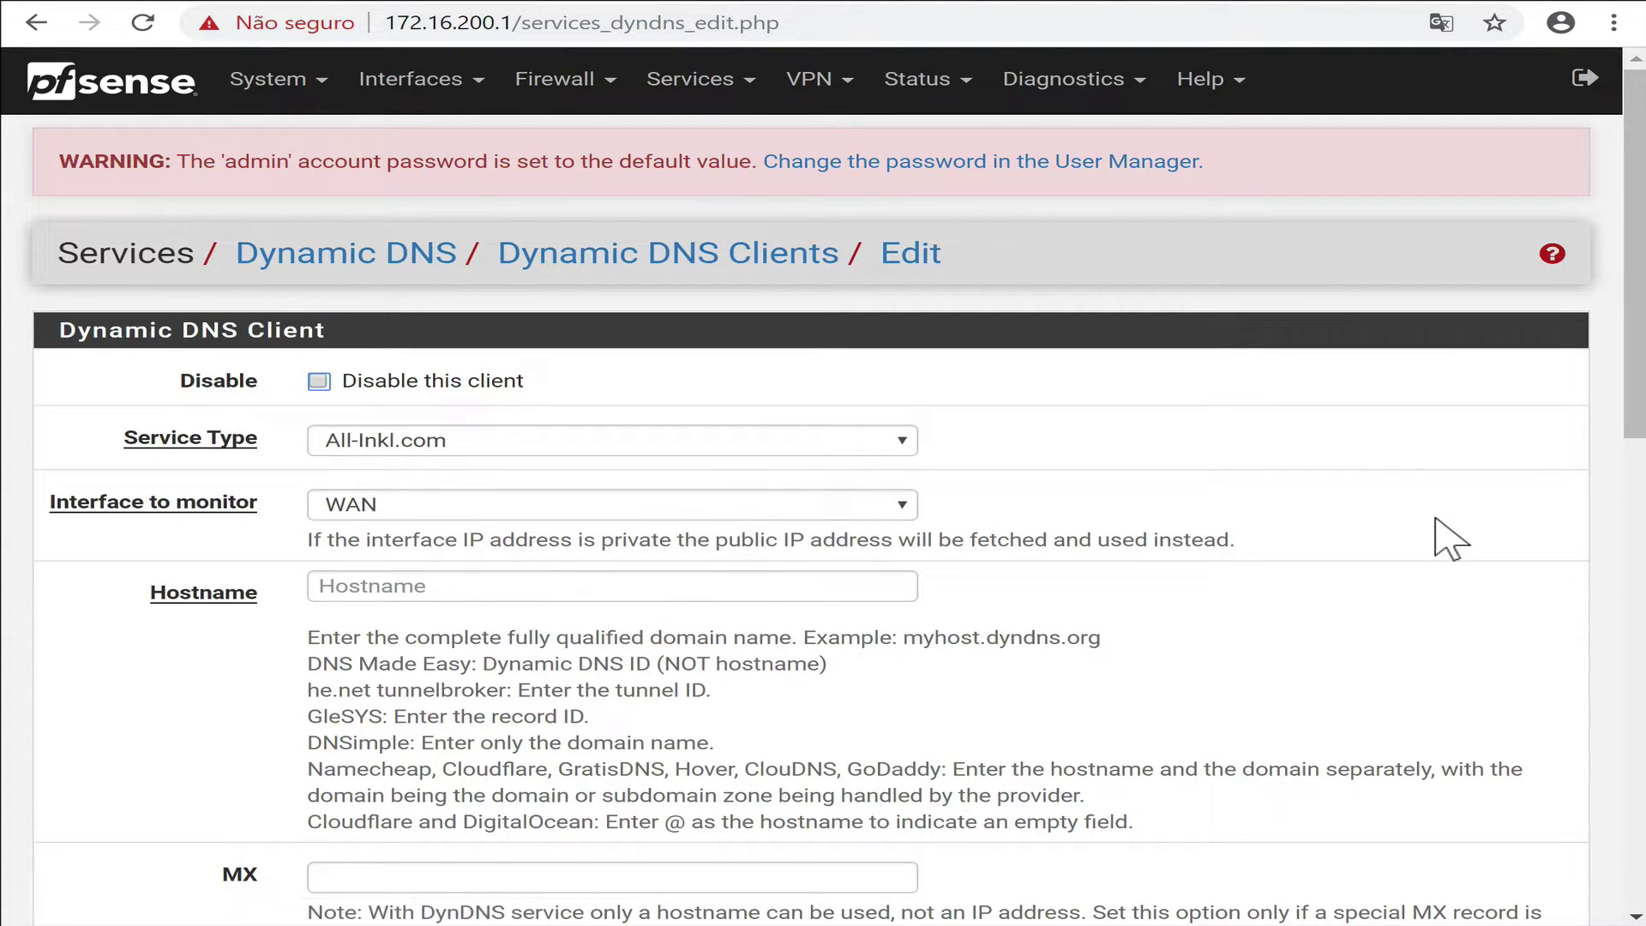
click(546, 439)
scroll(502, 729, down, 7)
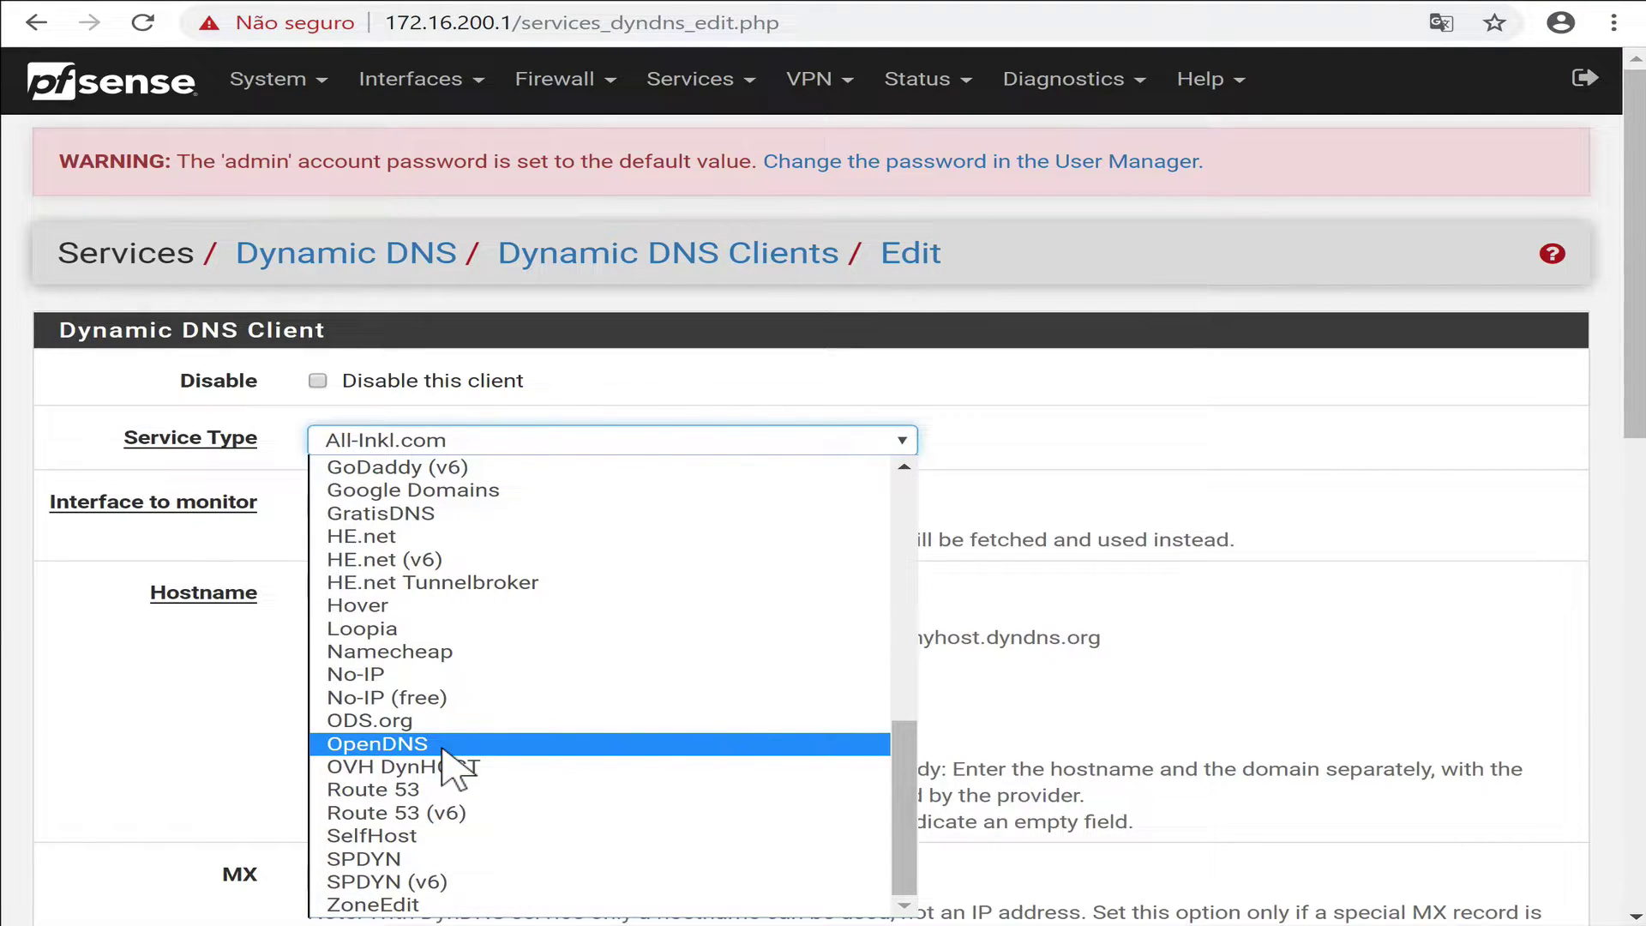
click(443, 747)
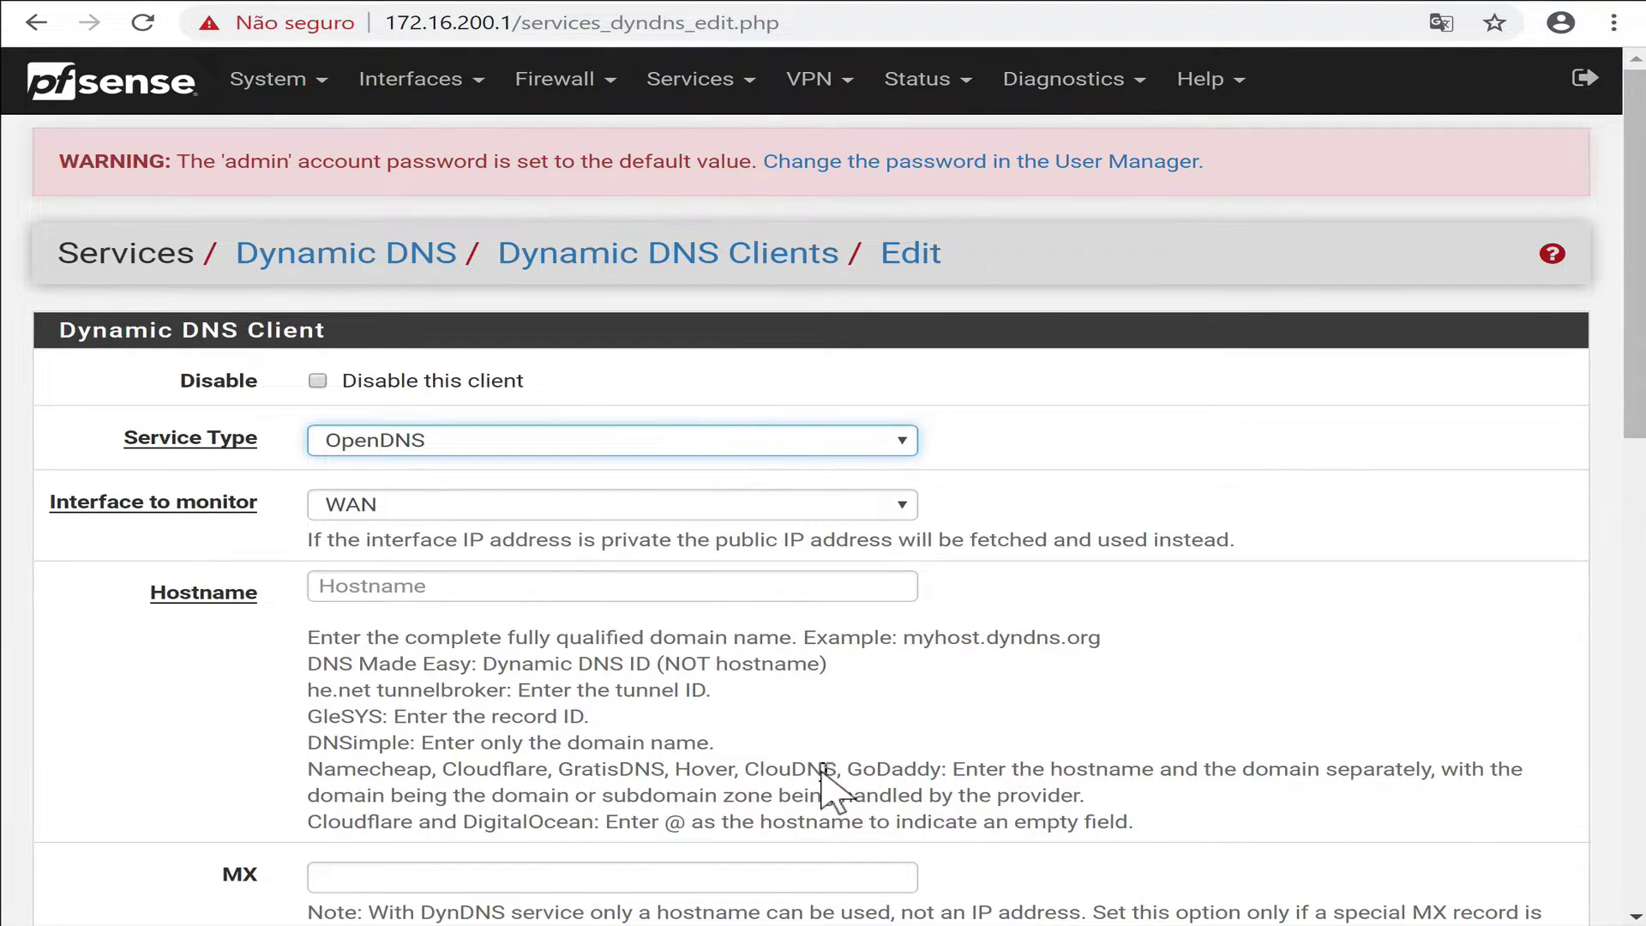
Enter hostname youtube plus the OpenDNS account username and password with confirmation.
scroll(768, 706, down, 1)
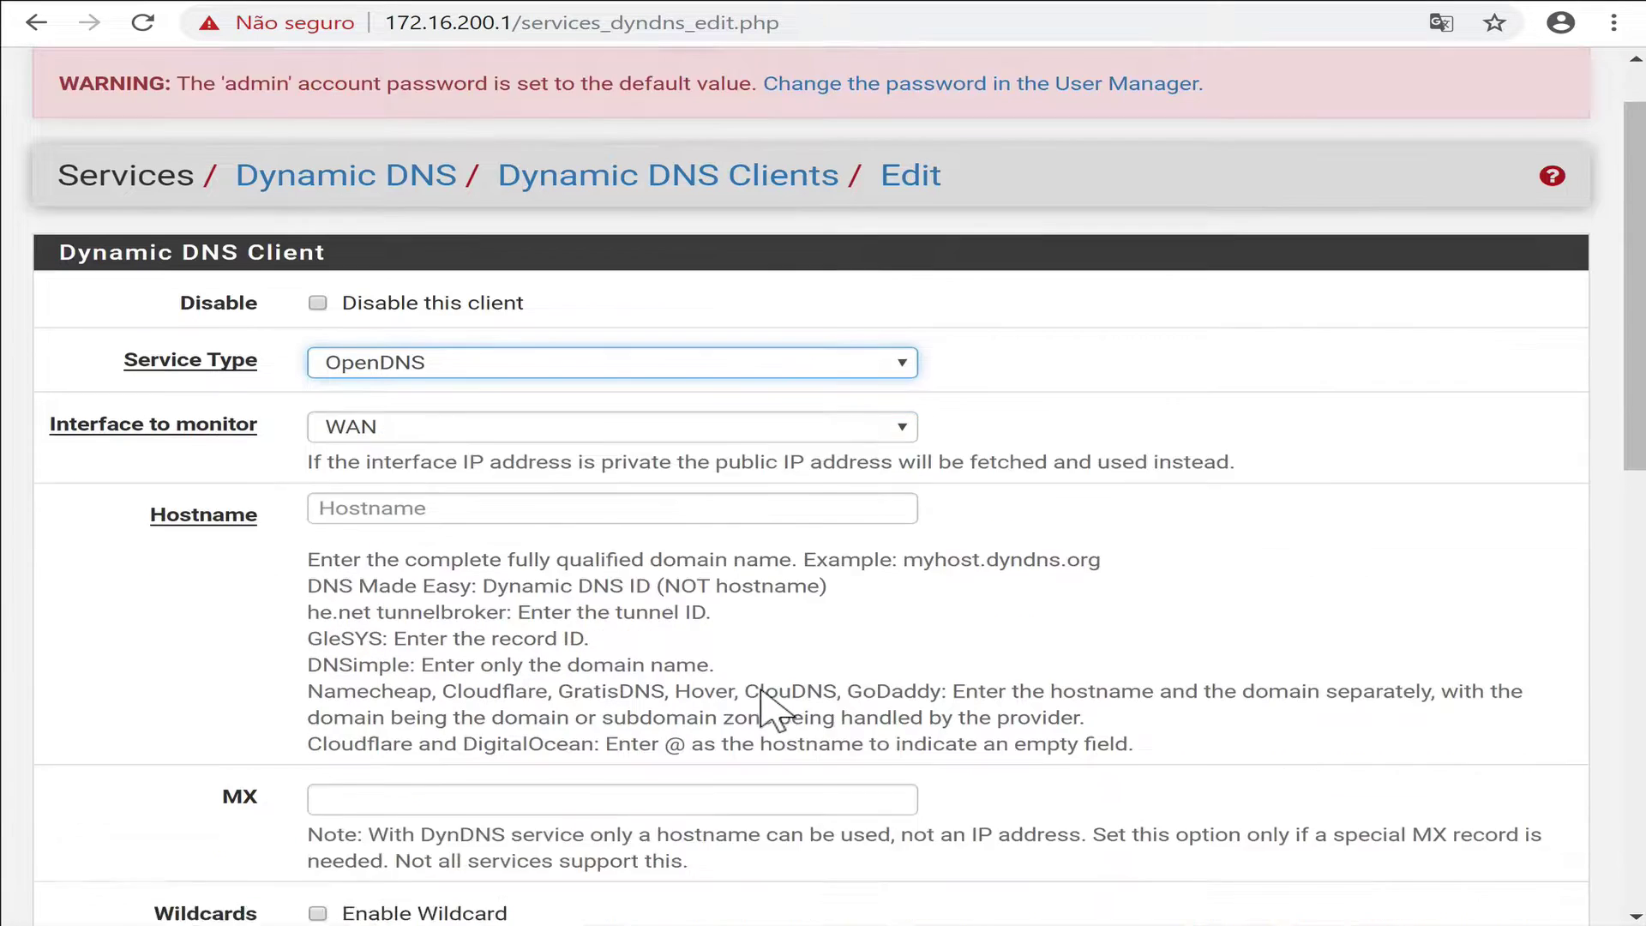
click(460, 452)
text(youtube)
scroll(866, 617, down, 8)
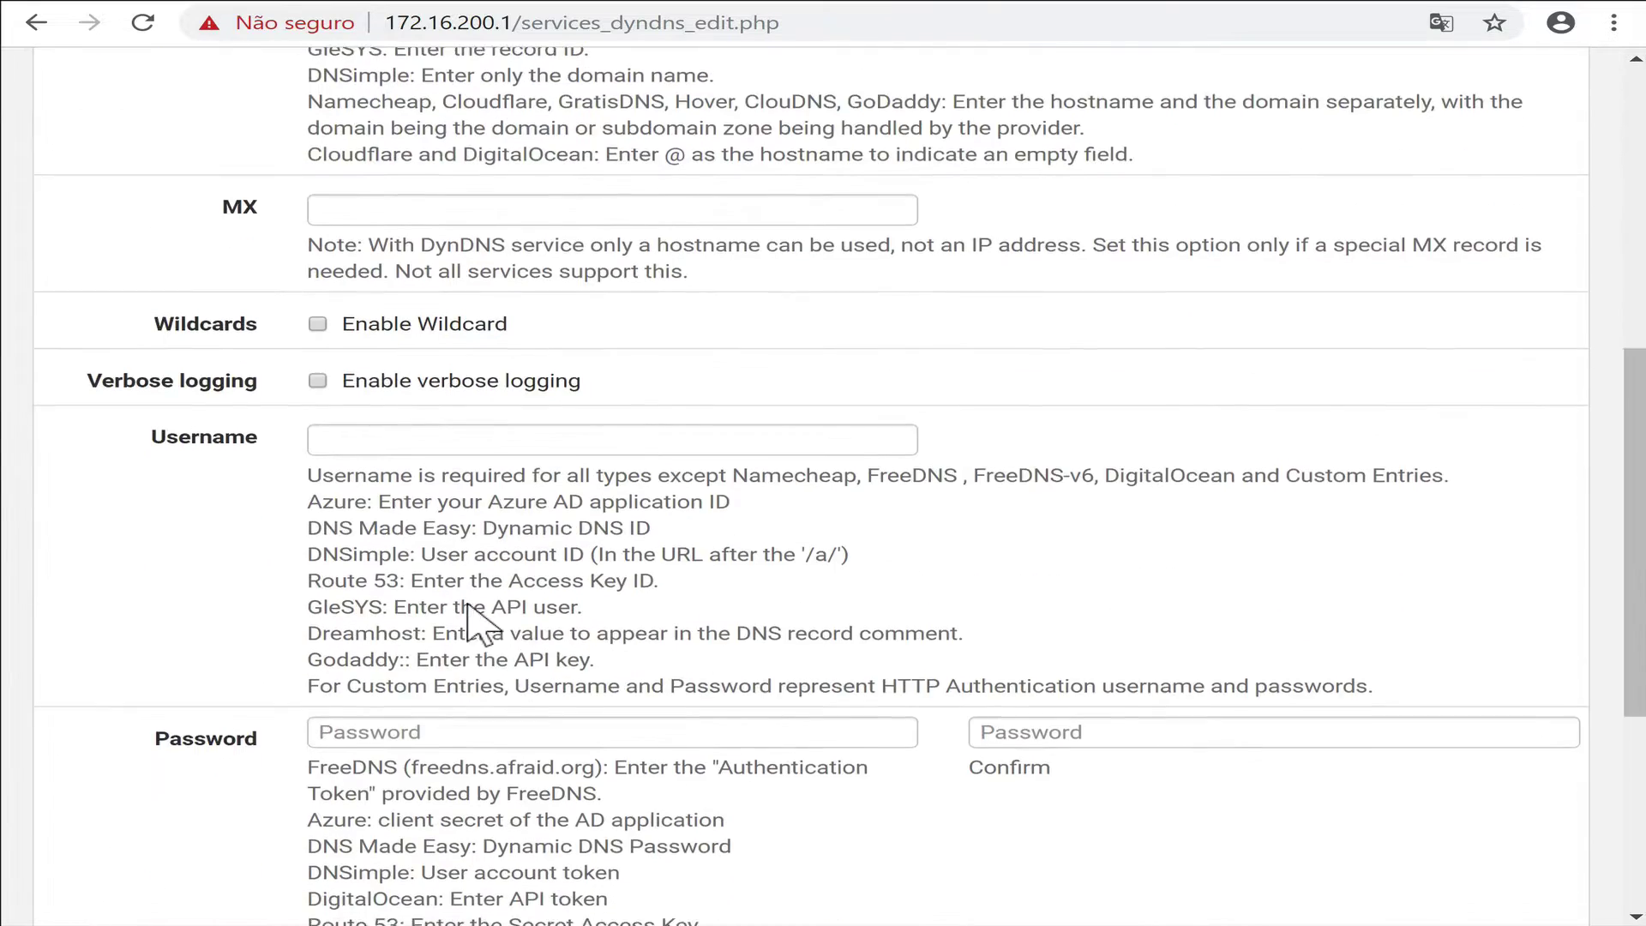
click(549, 319)
click(438, 610)
key(ctrl+v)
click(1057, 611)
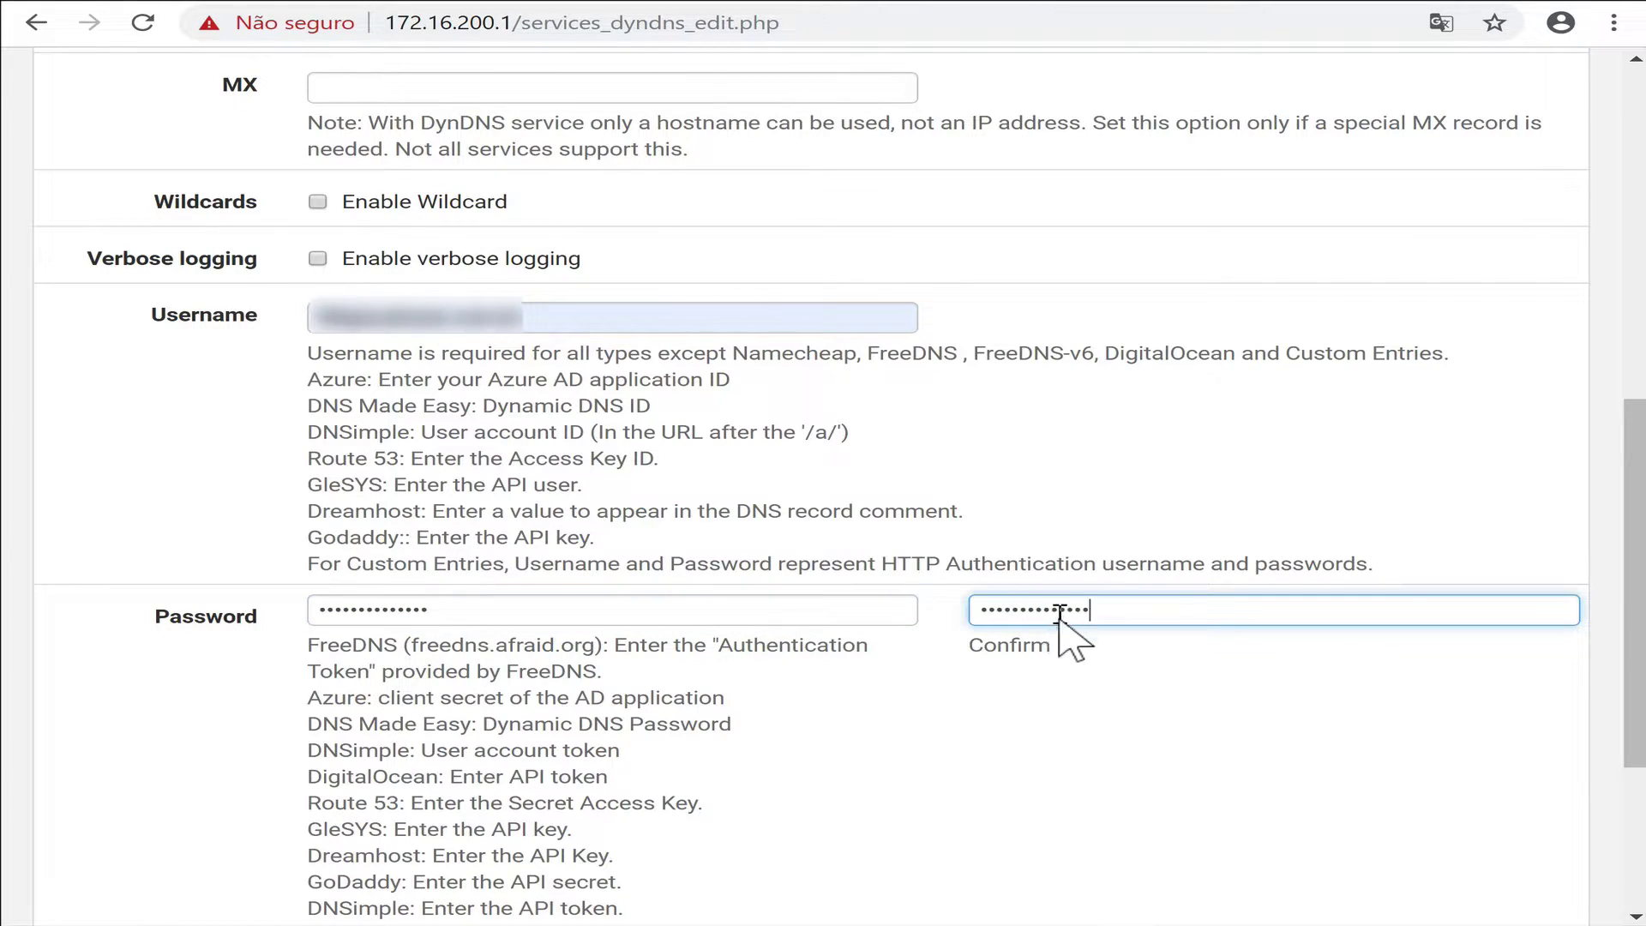
double_click(1076, 617)
key(ctrl+v)
Add the description OpenDNS Dynamic and save the client.
scroll(789, 863, down, 4)
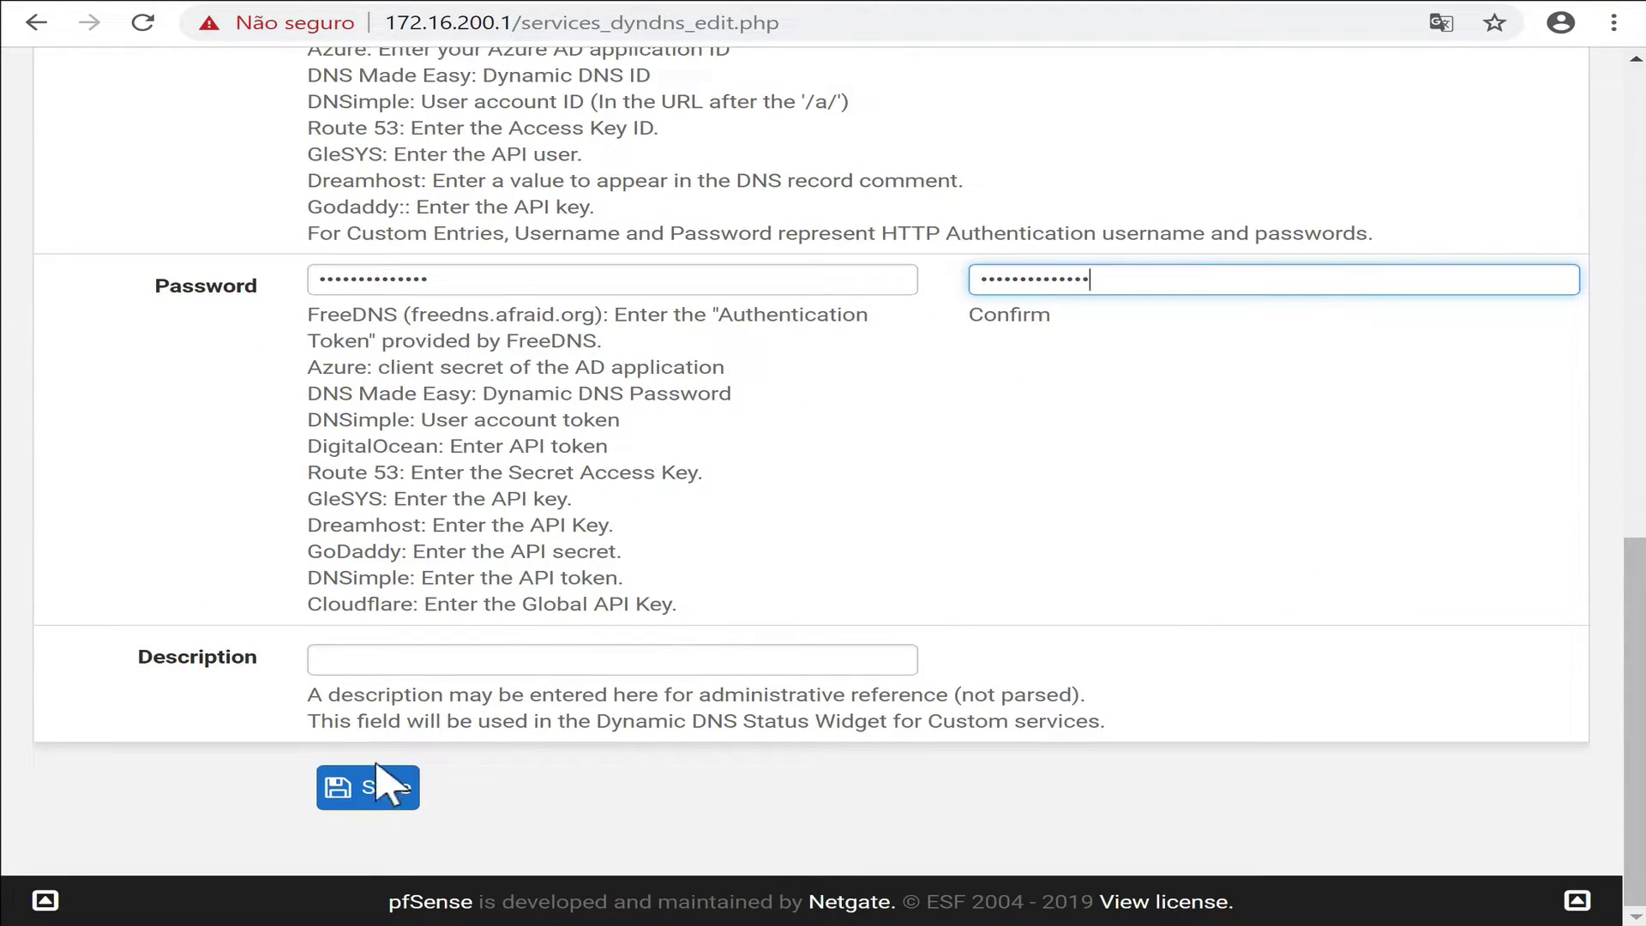
click(408, 660)
text(OpenDNS Dynamic)
click(384, 788)
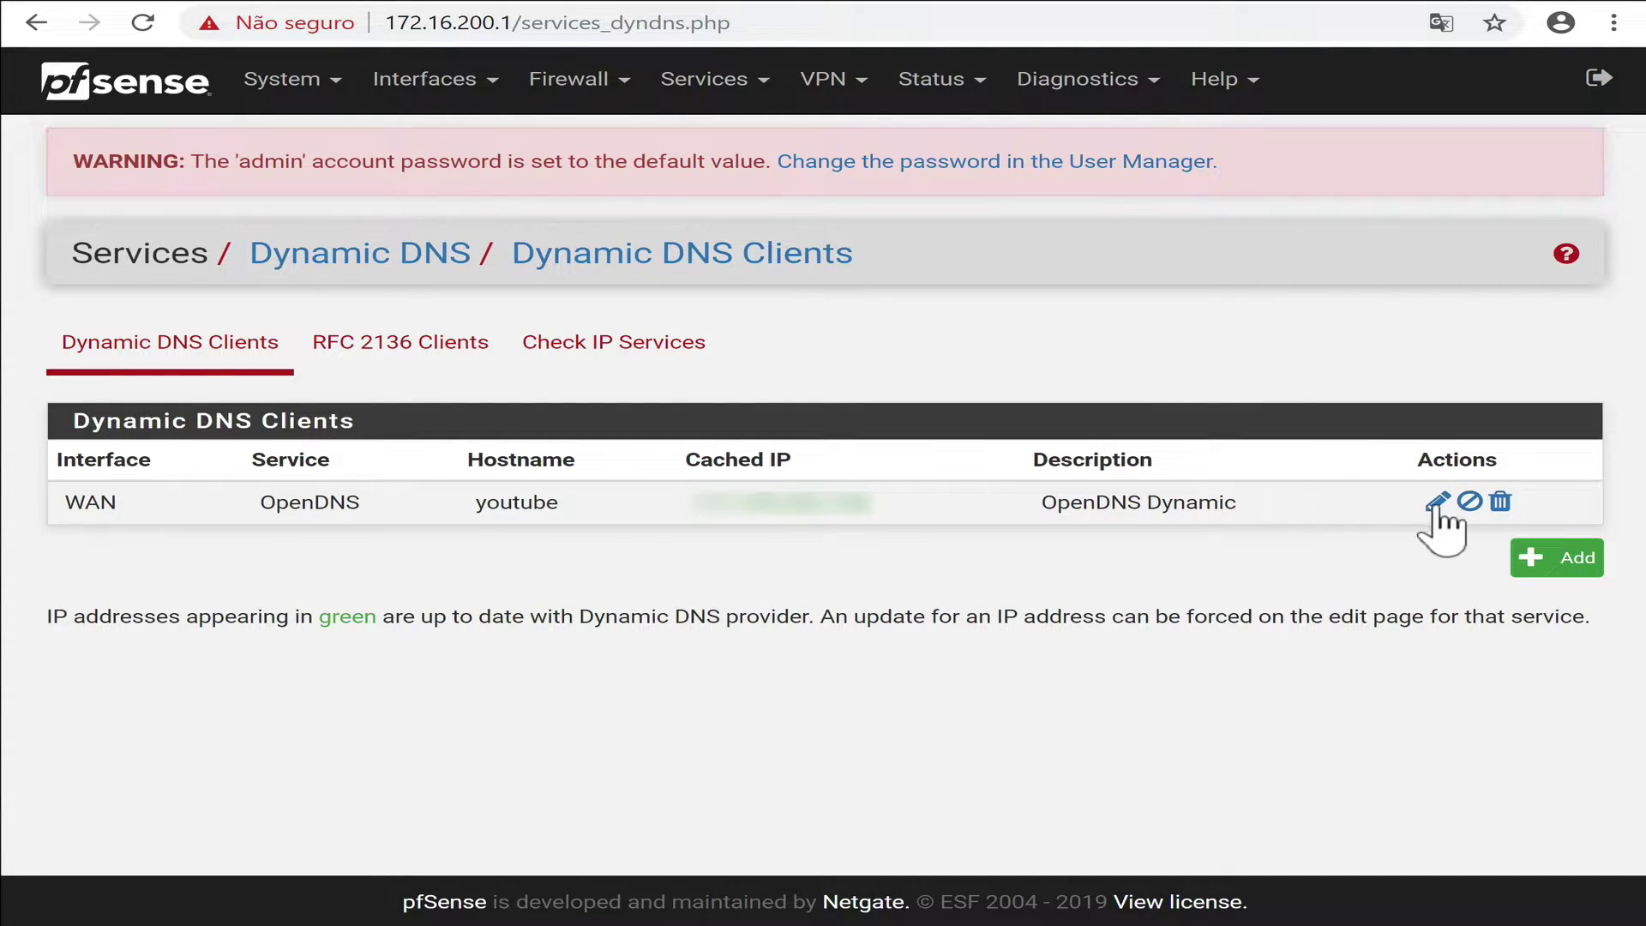
Open Status > Dashboard to see the youtube entry in Dynamic DNS Status, then a new Google tab.
click(931, 84)
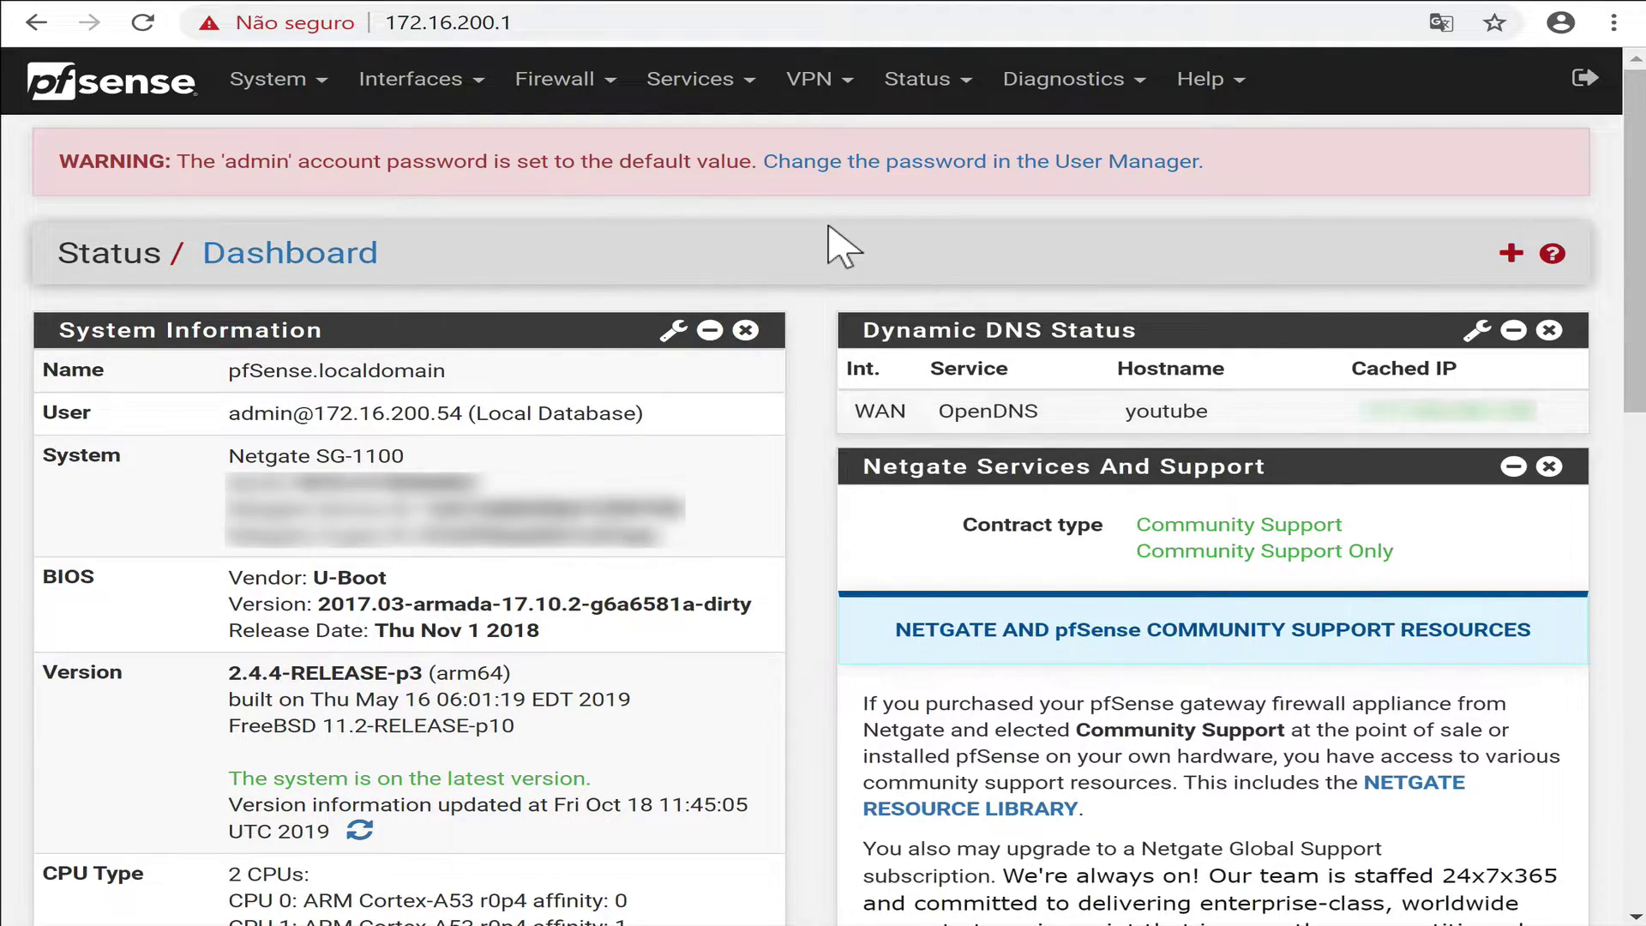
click(467, 21)
Load the test site in a new tab and select the domain on the OpenDNS block page.
key(ctrl+t)
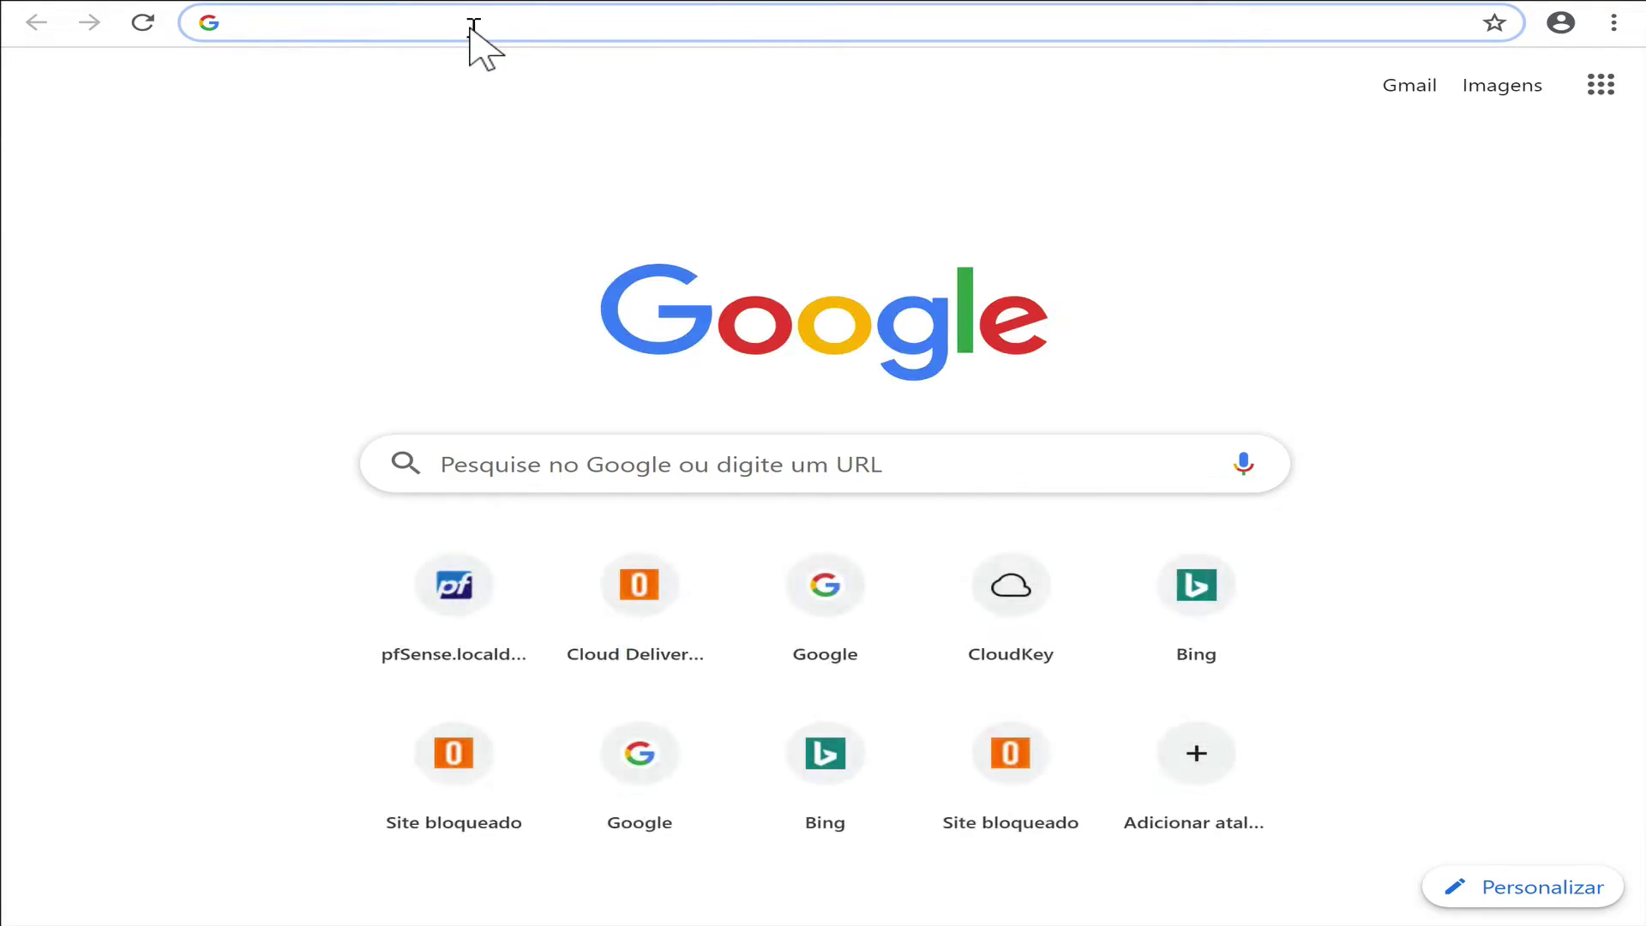
text(www.google.com.br)
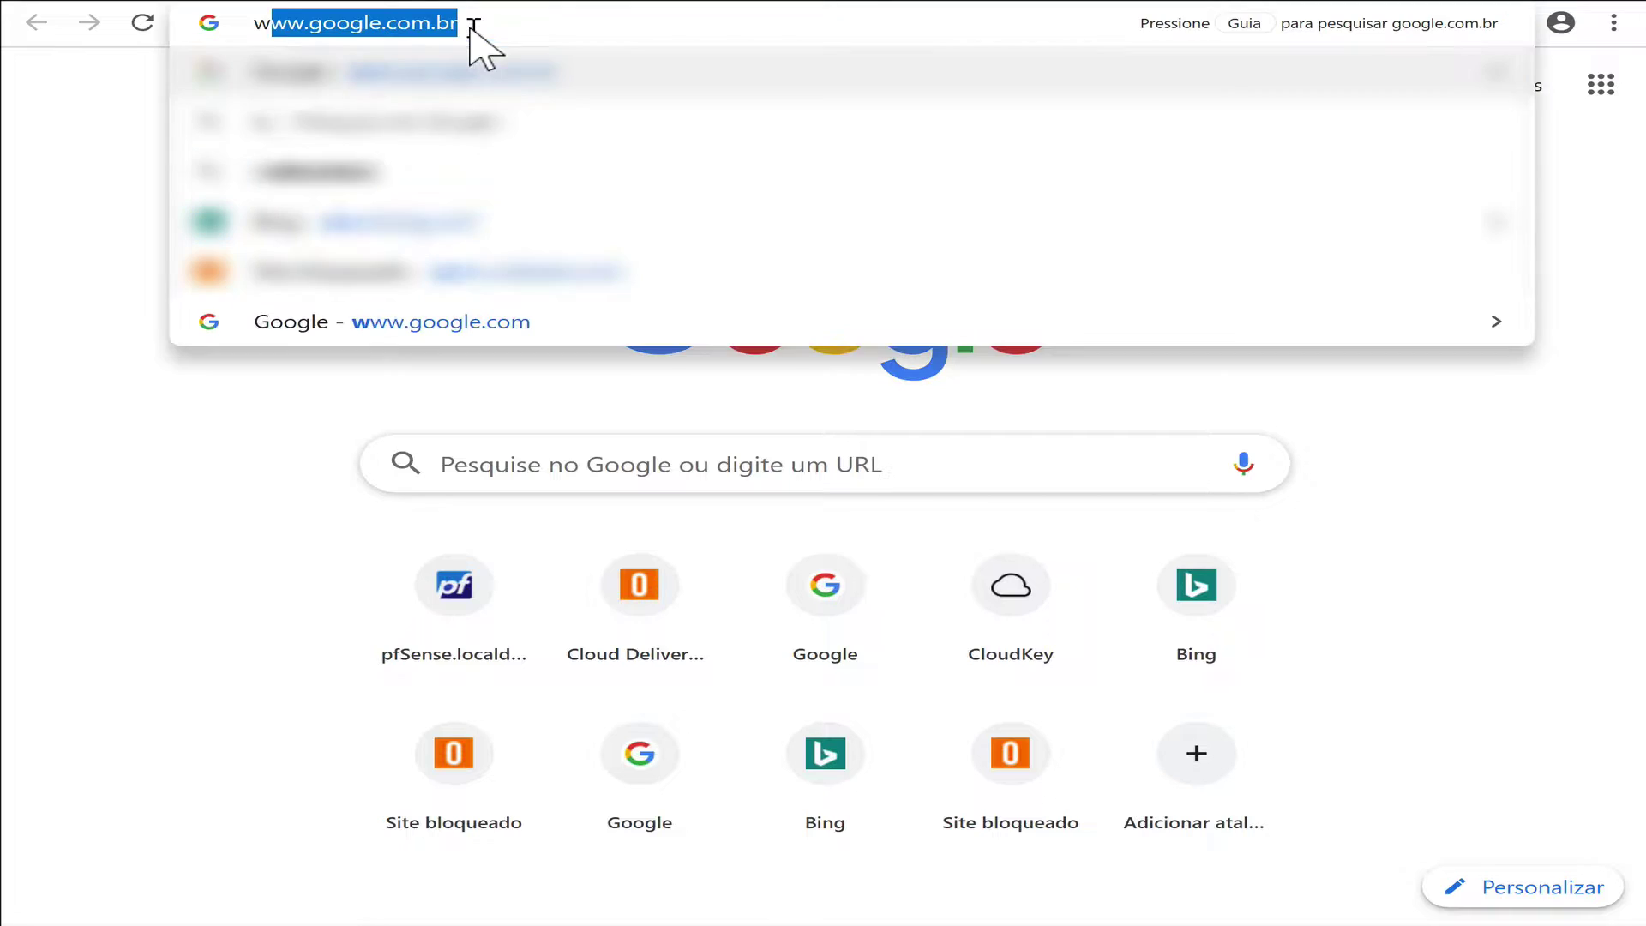
text(.)
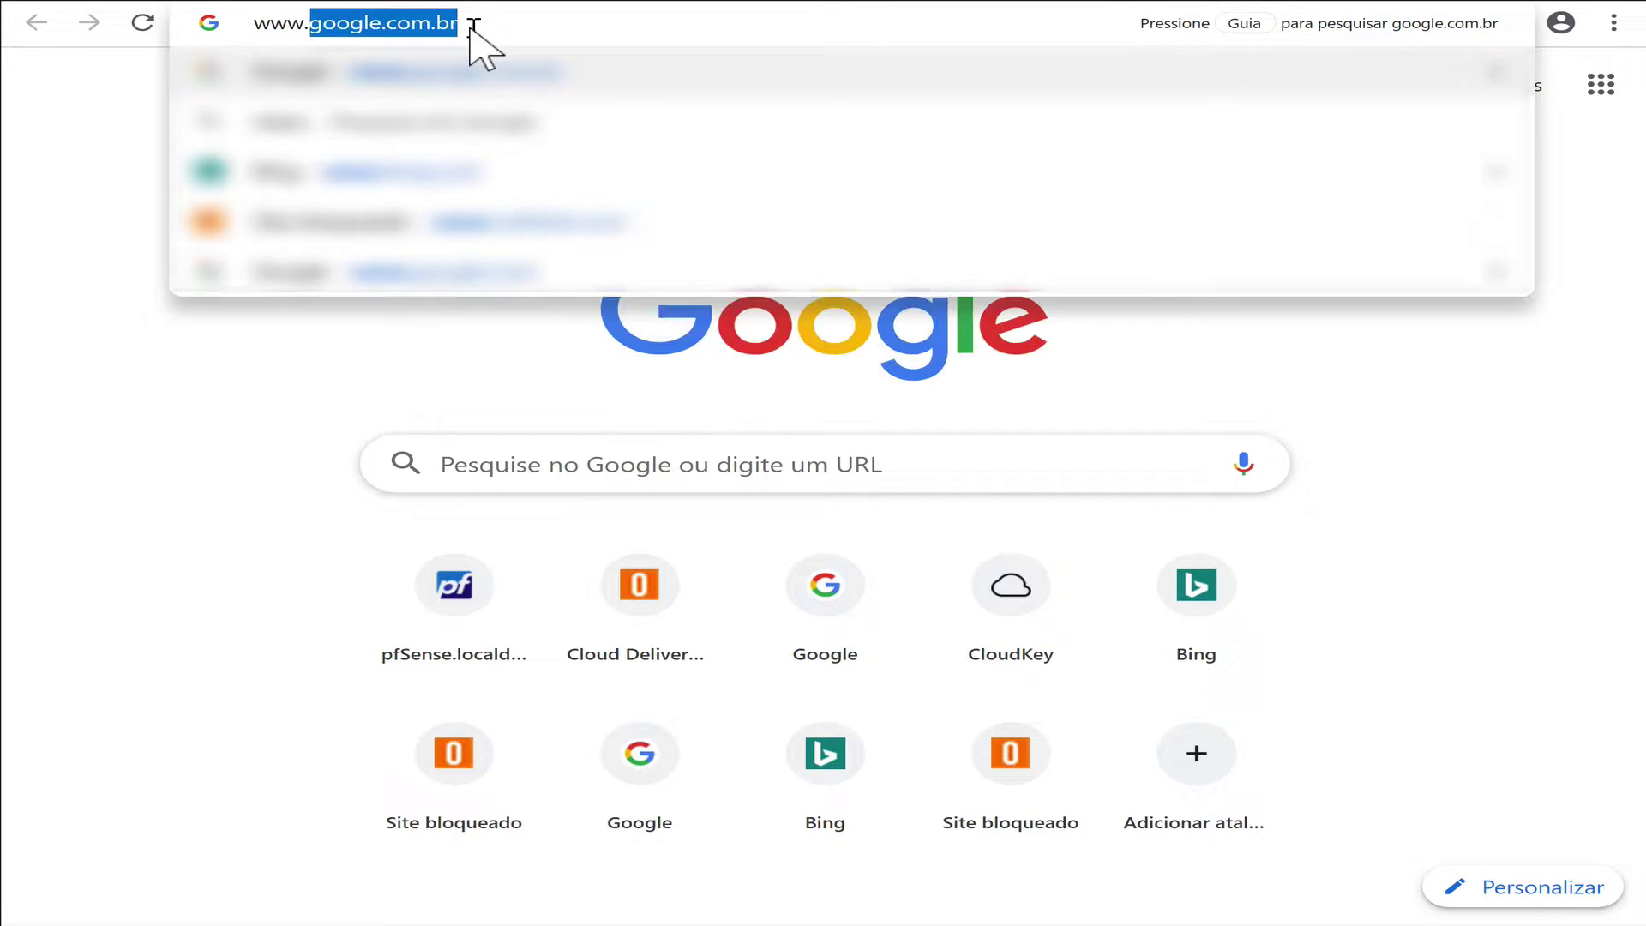
text(o)
key(Return)
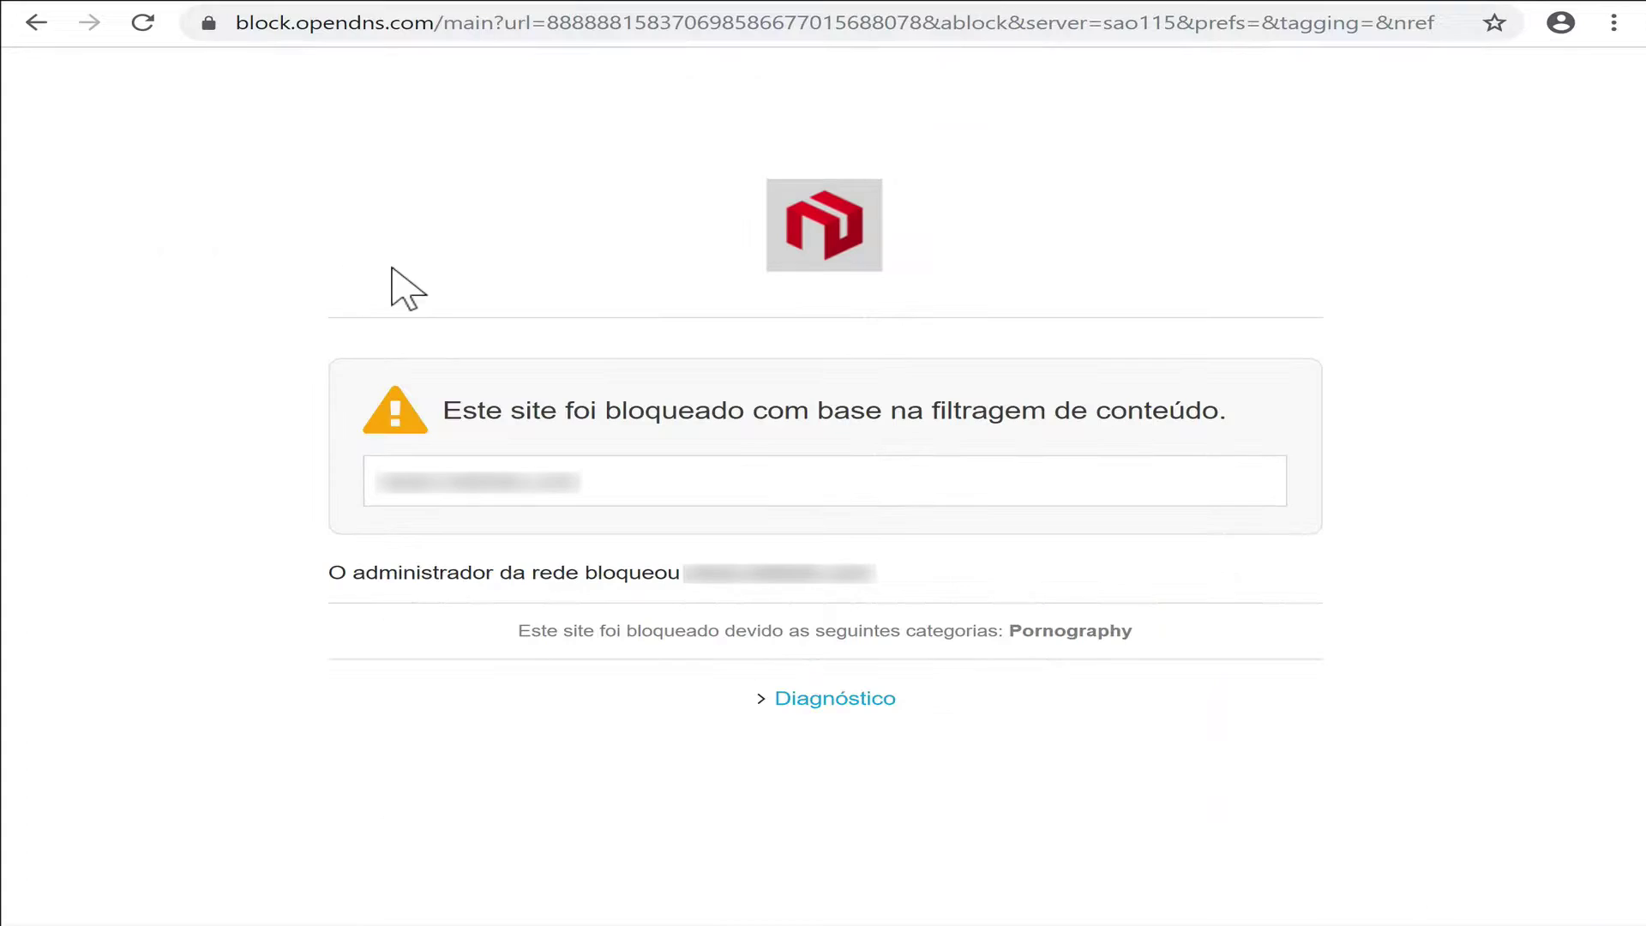
click(638, 477)
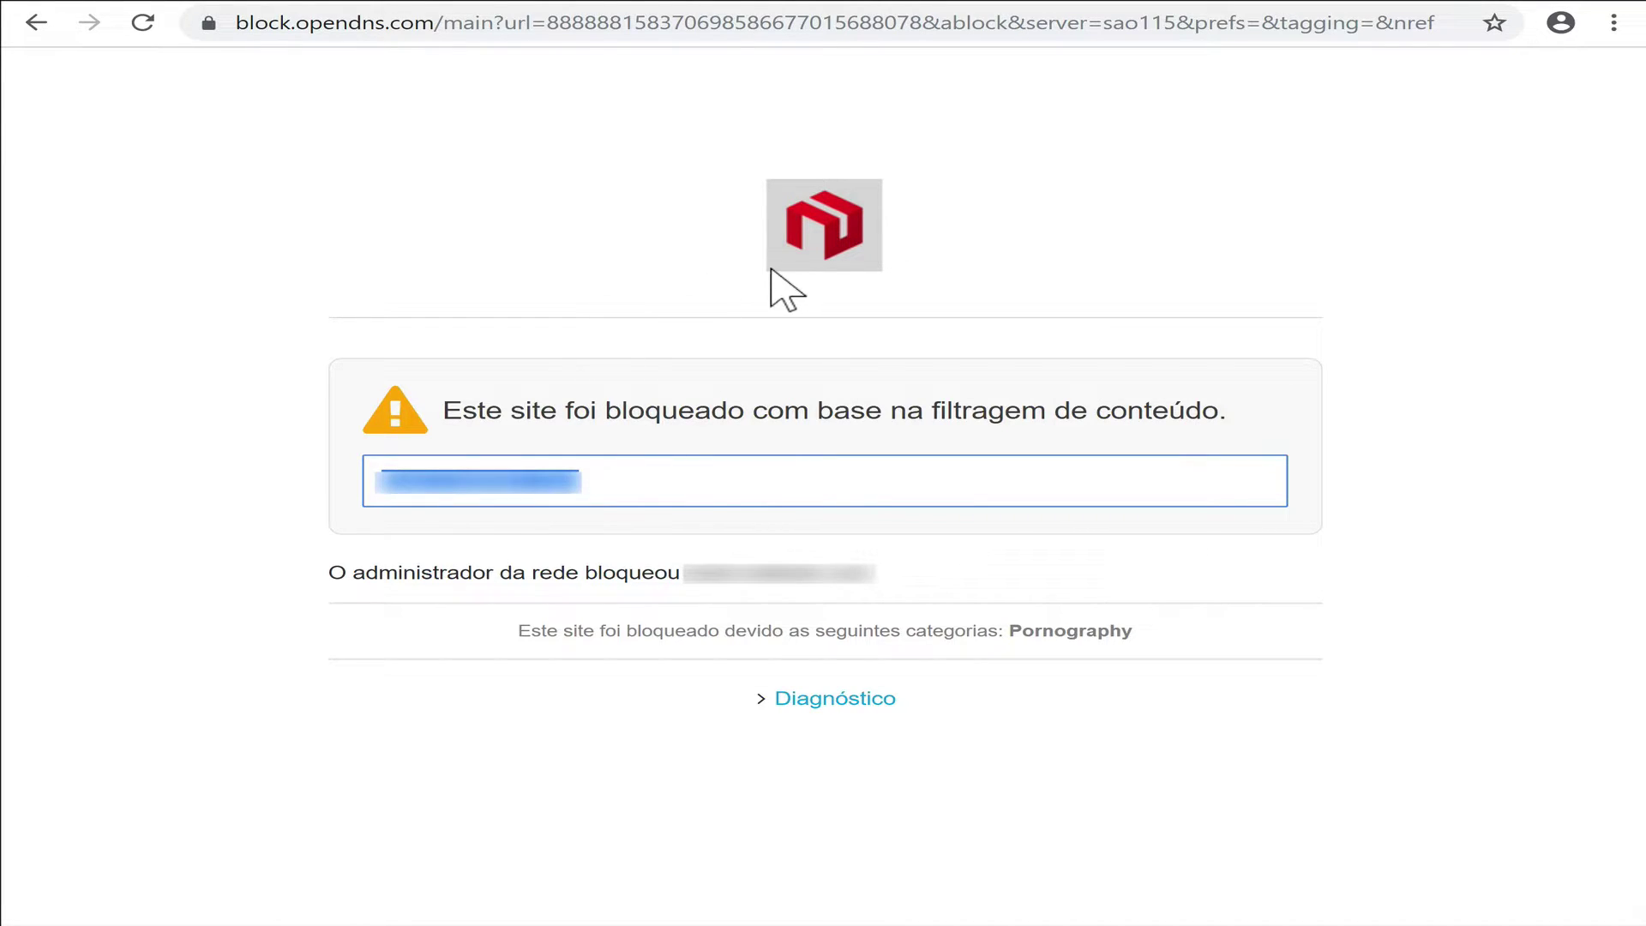
click(382, 269)
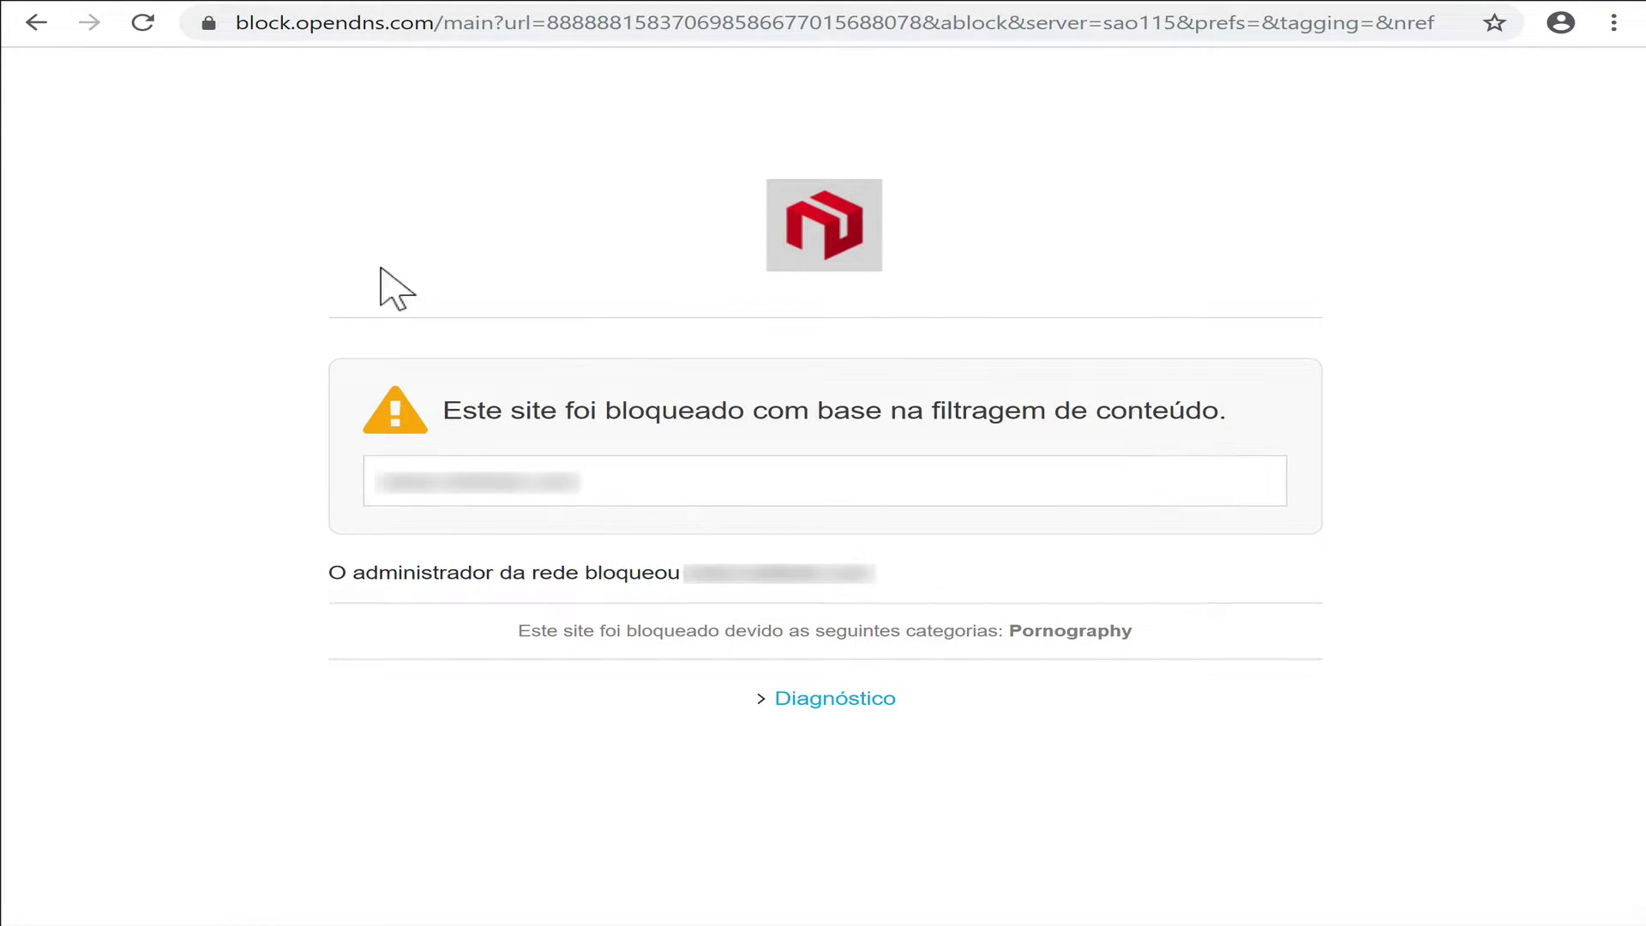
click(641, 480)
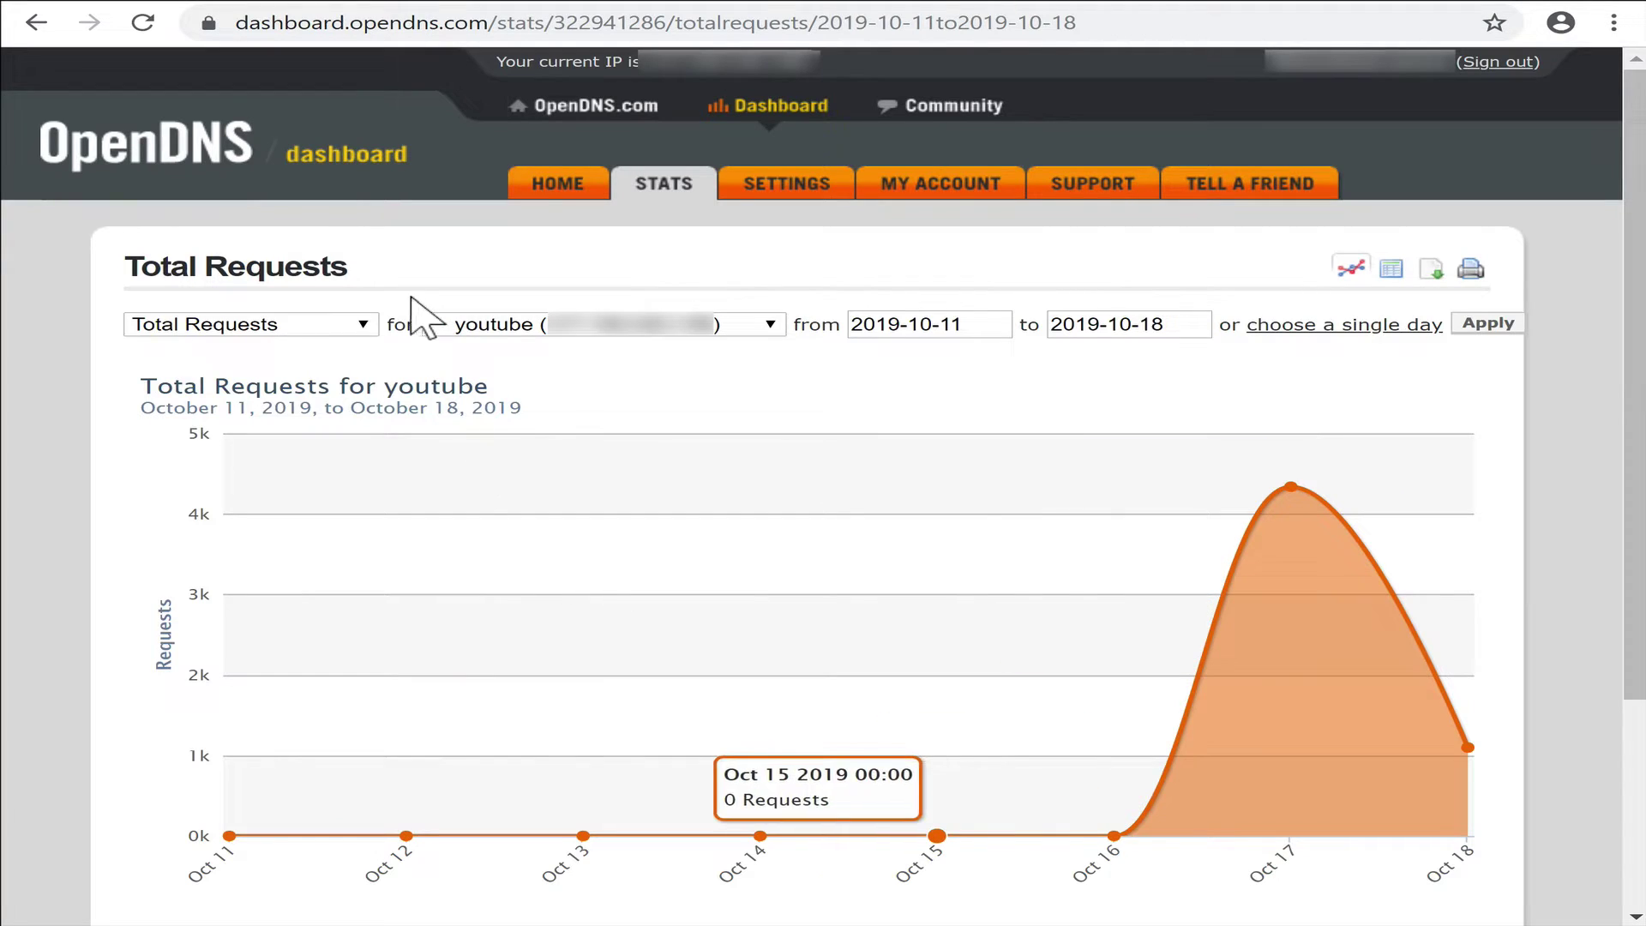
Show the Blocked Domains report for the youtube network, then go back to HOME.
click(316, 329)
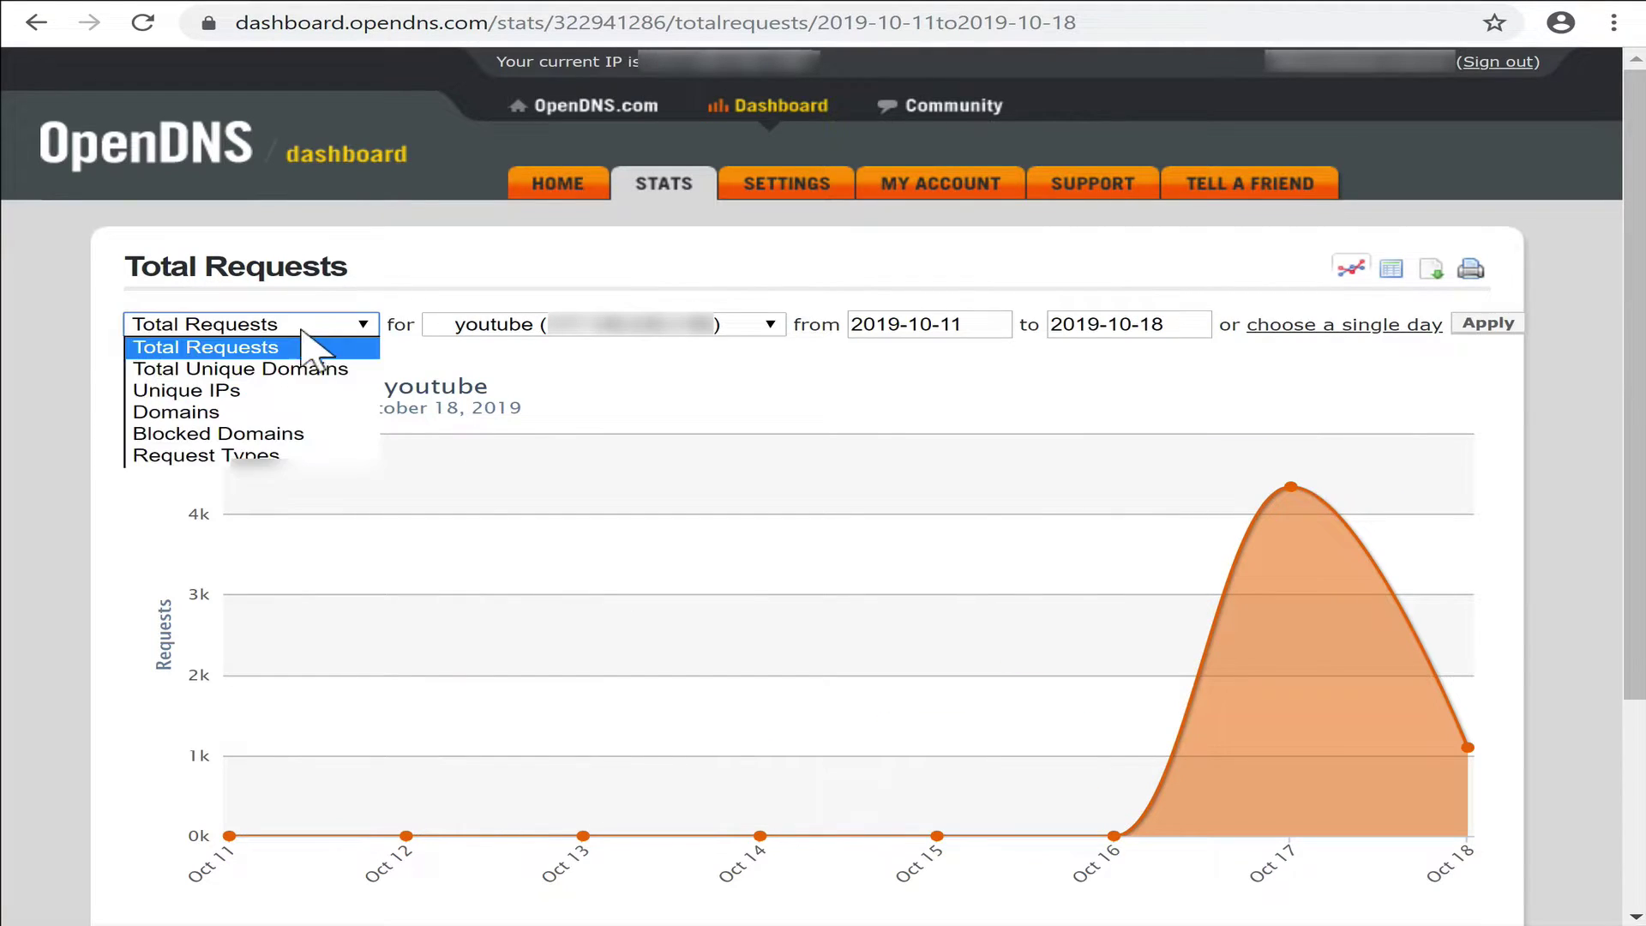
click(221, 435)
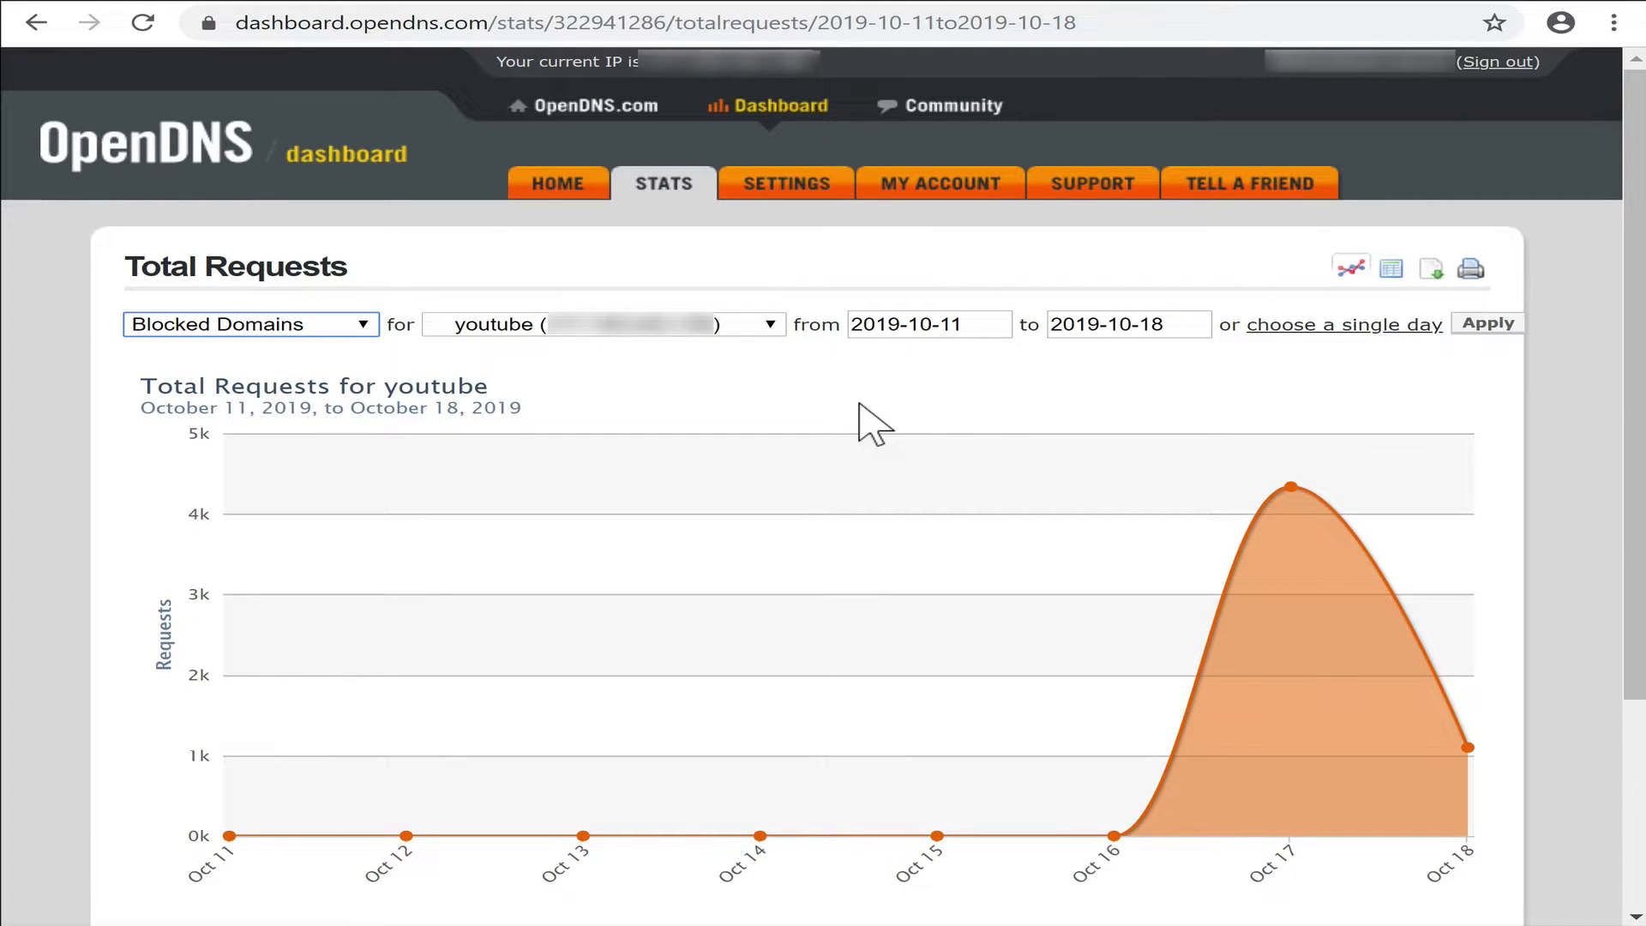
click(1490, 324)
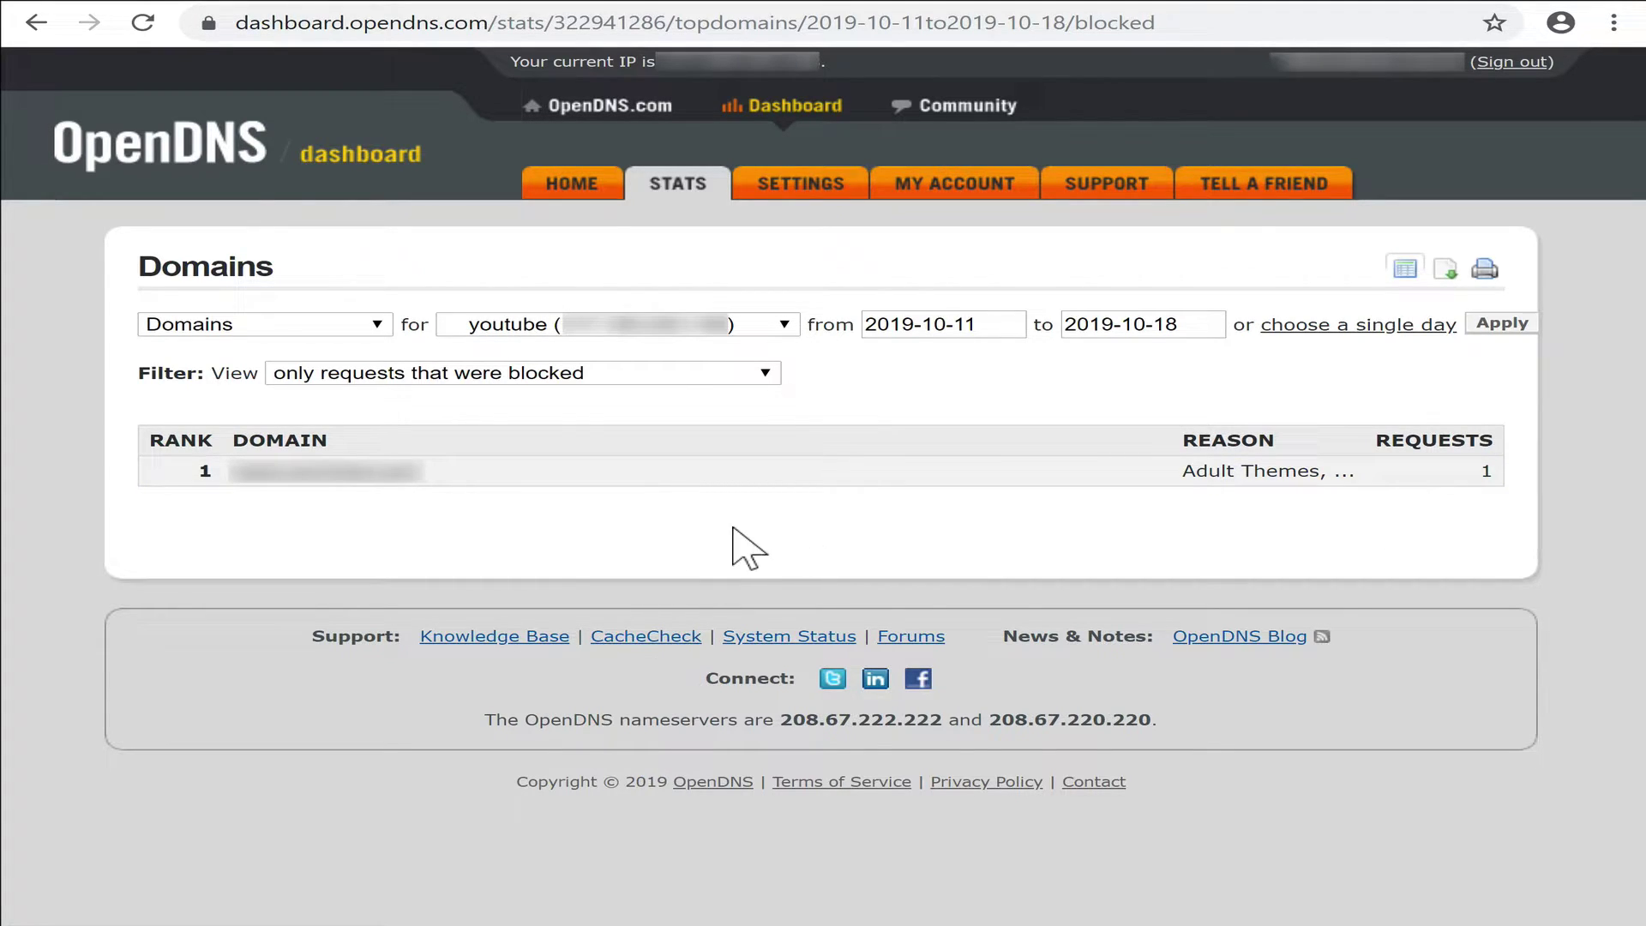
click(586, 184)
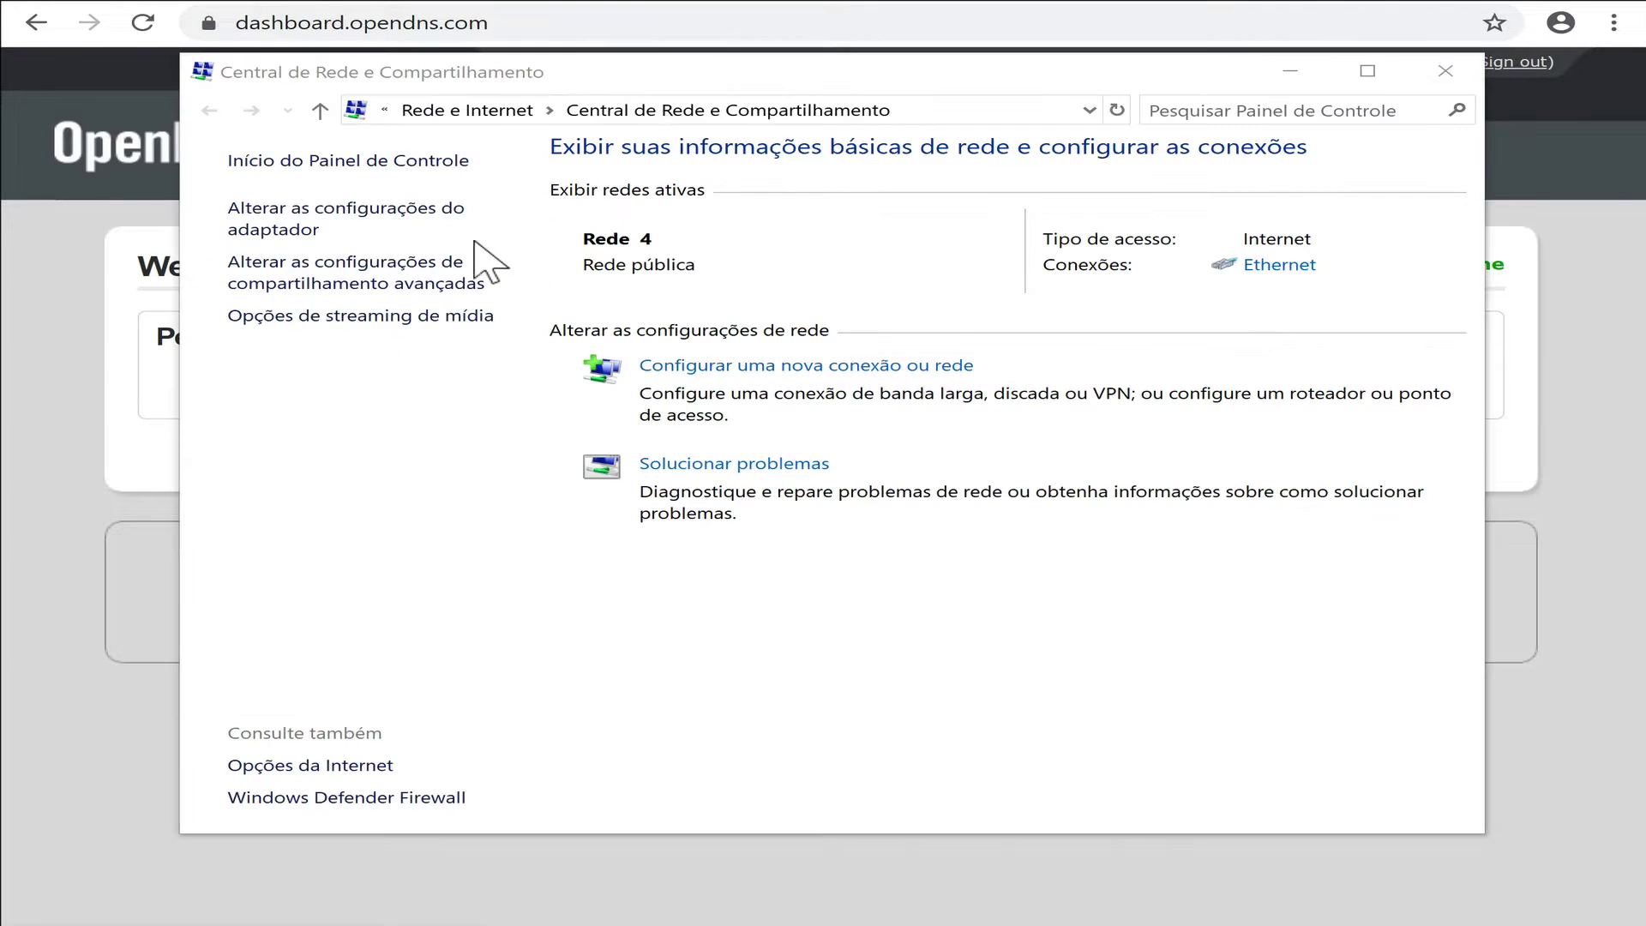
Set the Ethernet adapter's IPv4 to a manual DNS server (8.8.8.8) and close the dialogs.
click(343, 231)
click(361, 272)
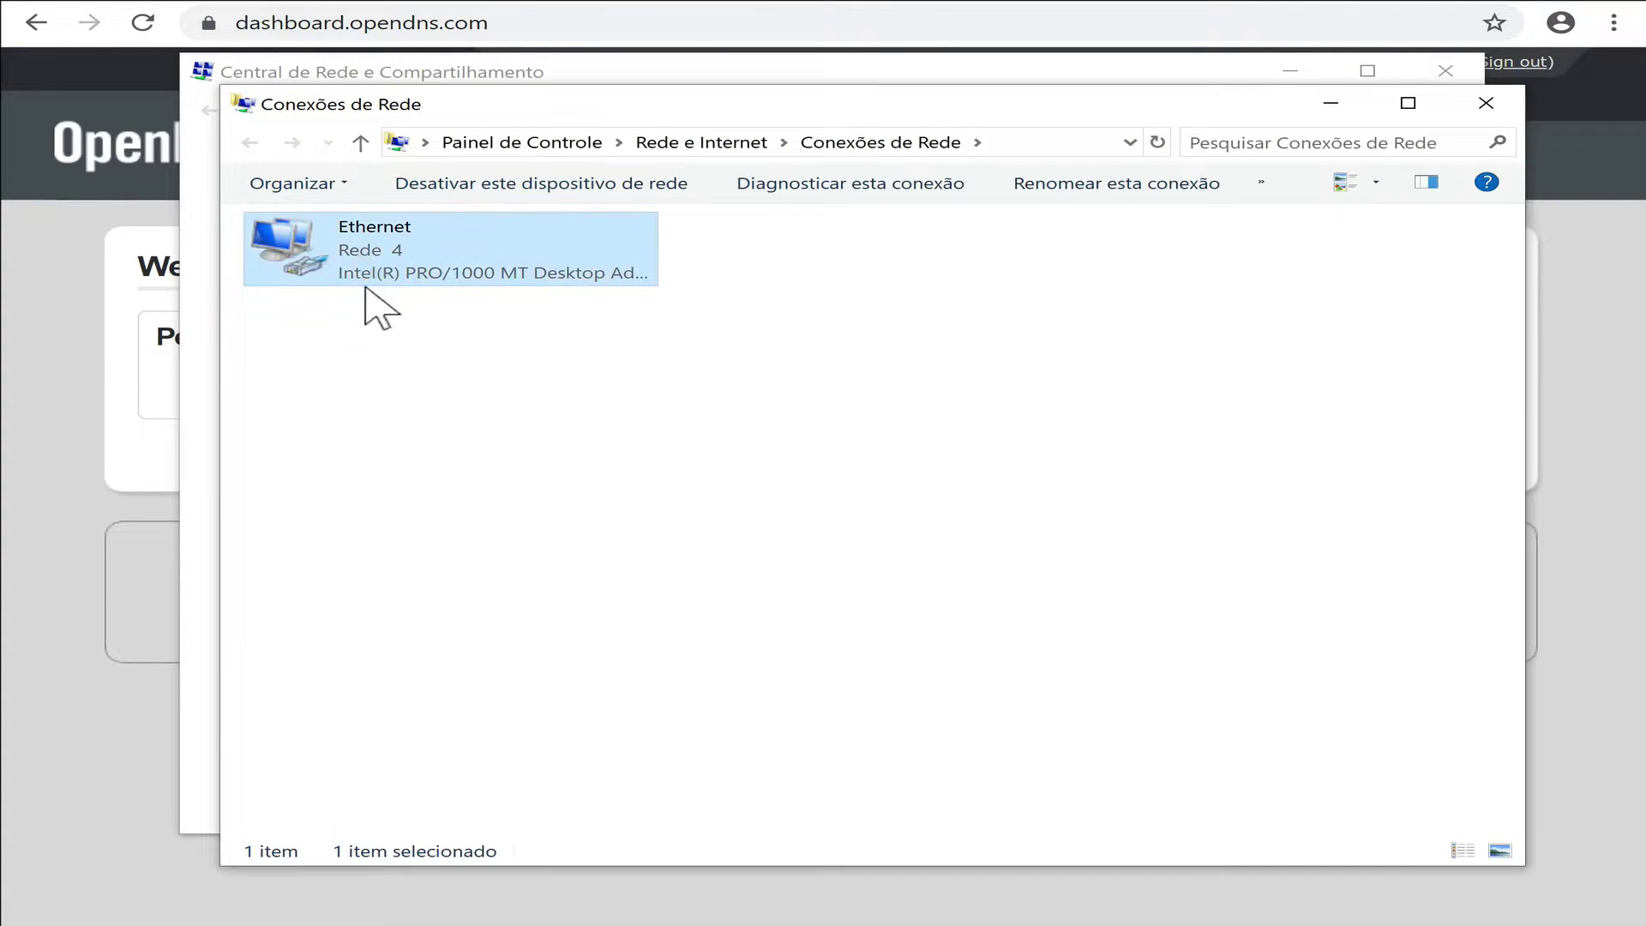
double_click(360, 276)
click(633, 670)
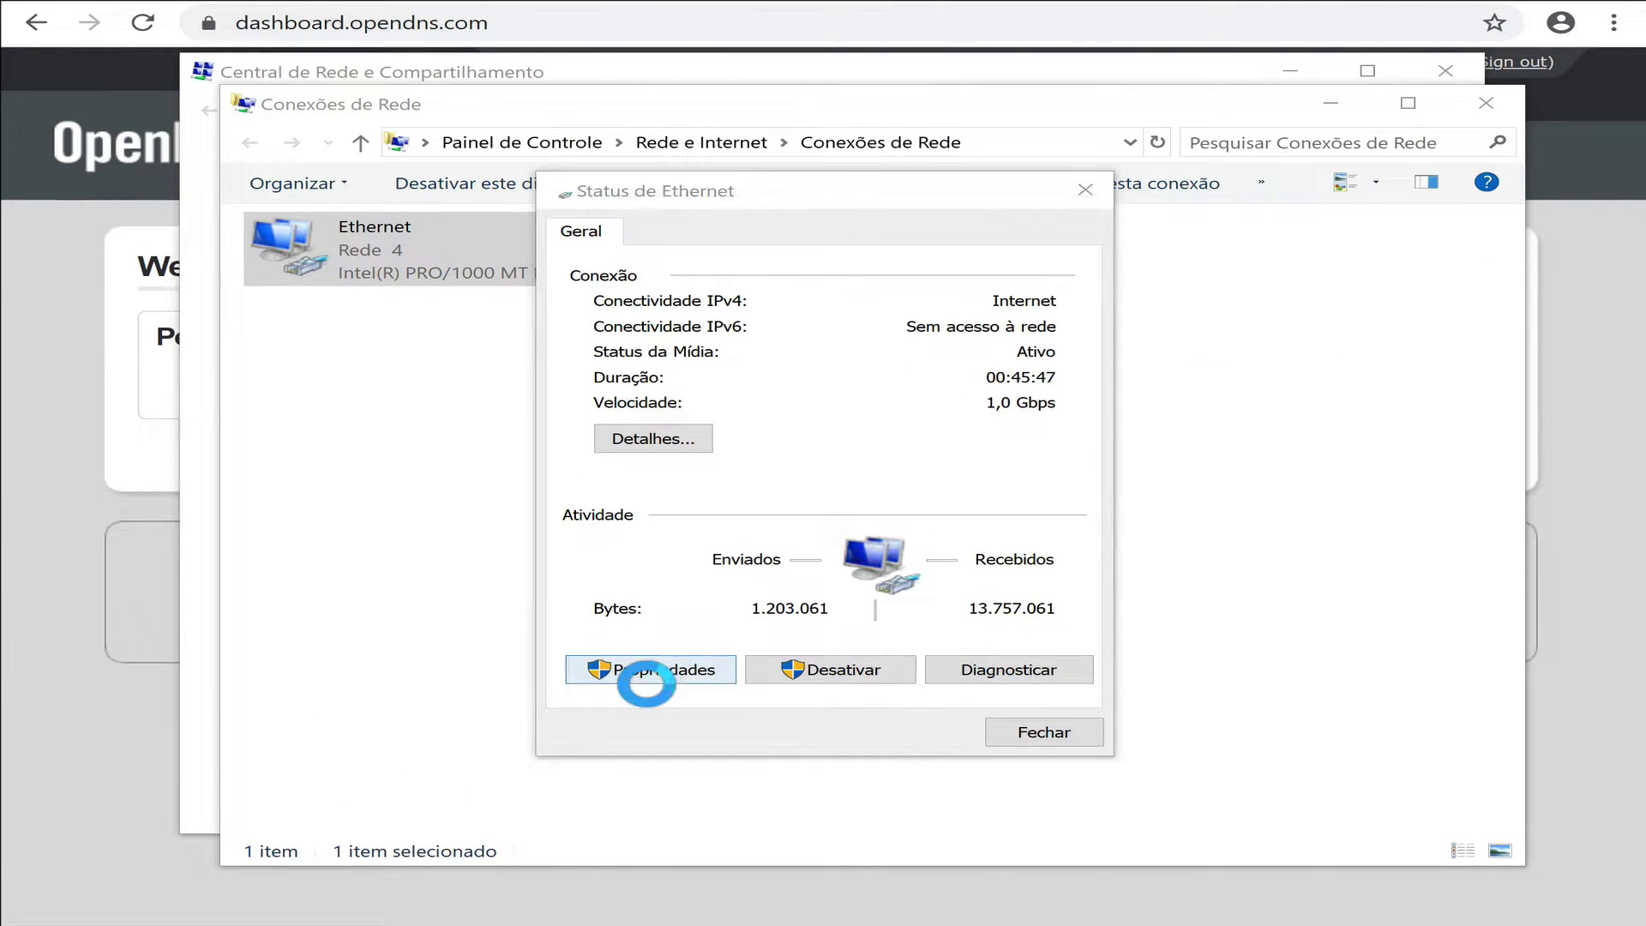
double_click(845, 497)
click(754, 680)
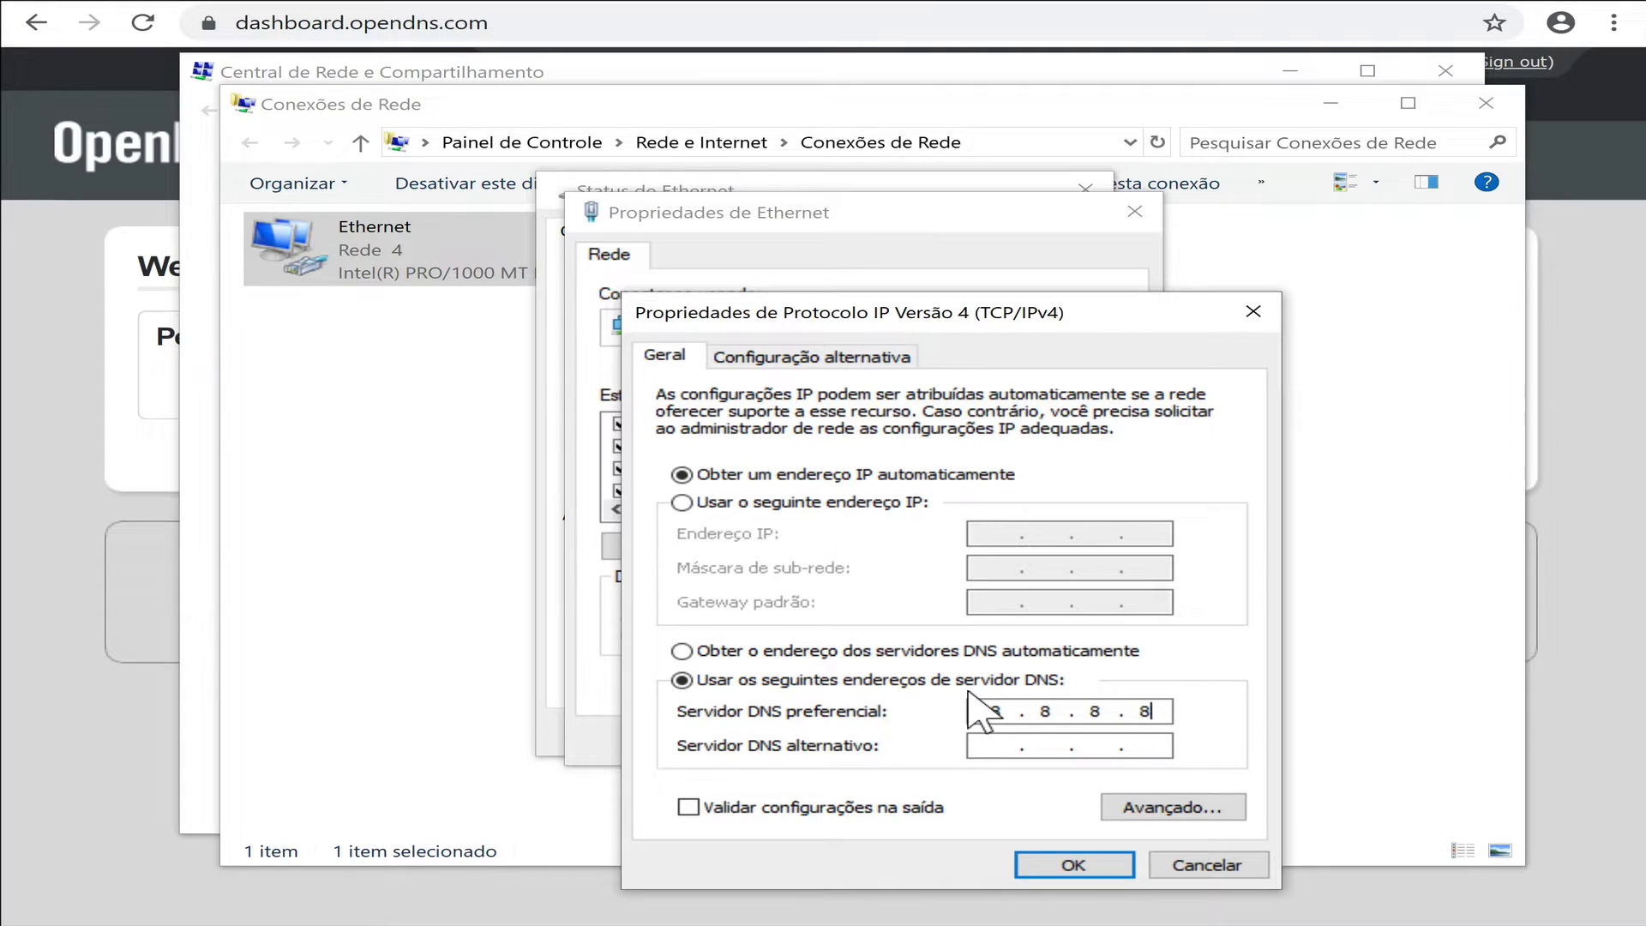
click(1087, 870)
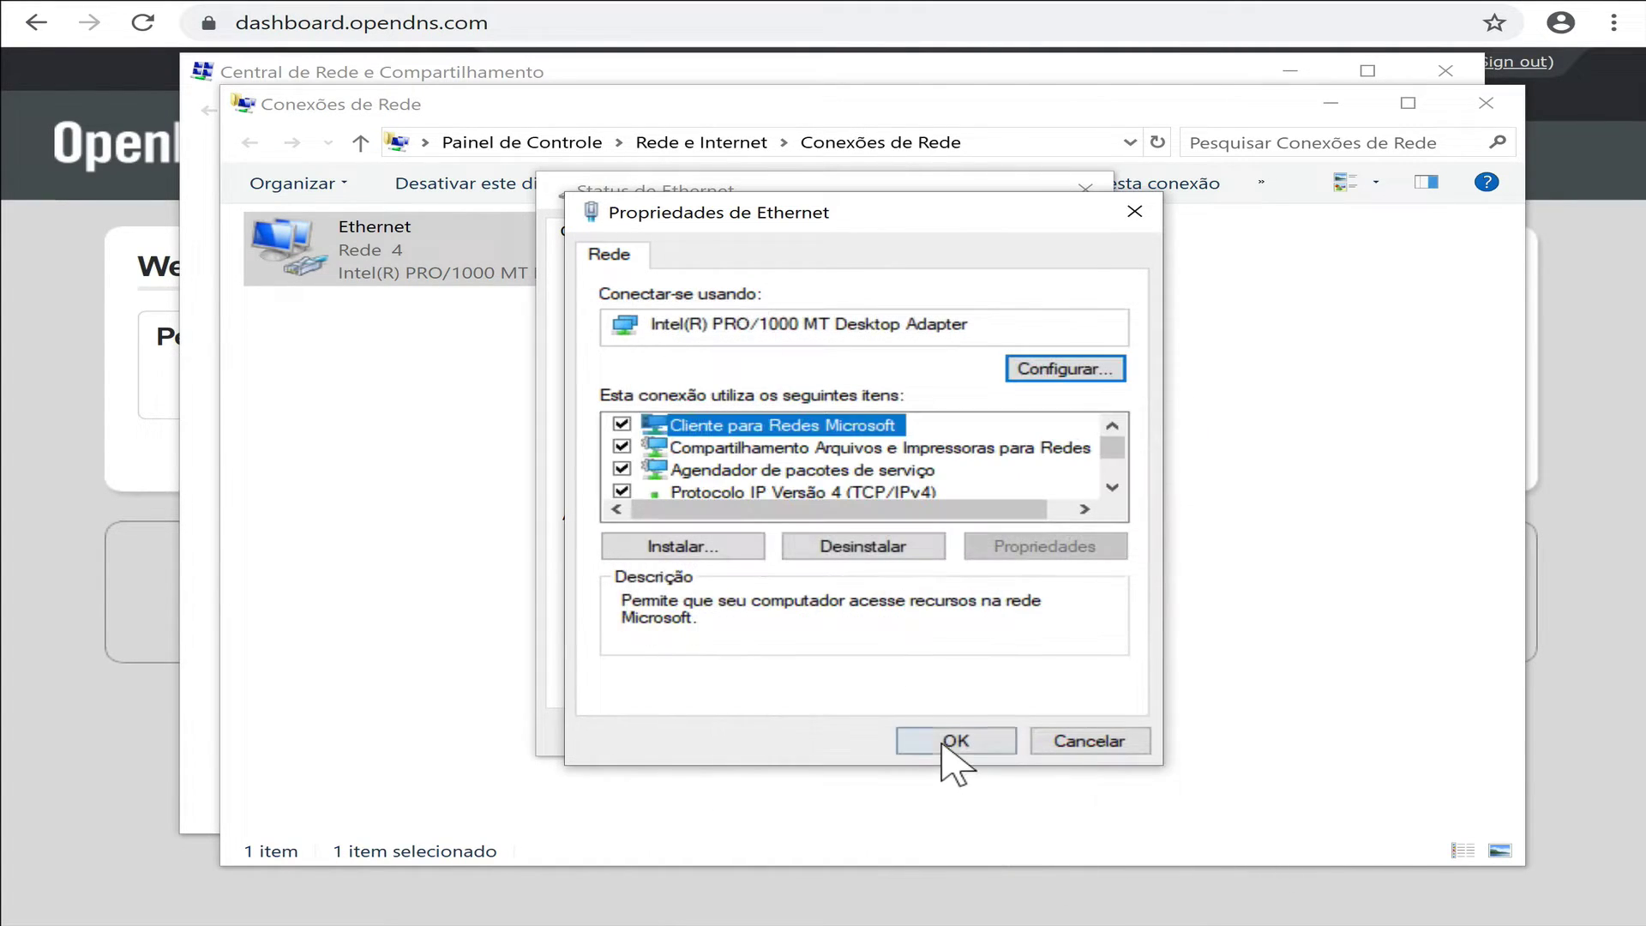
click(943, 743)
click(1081, 735)
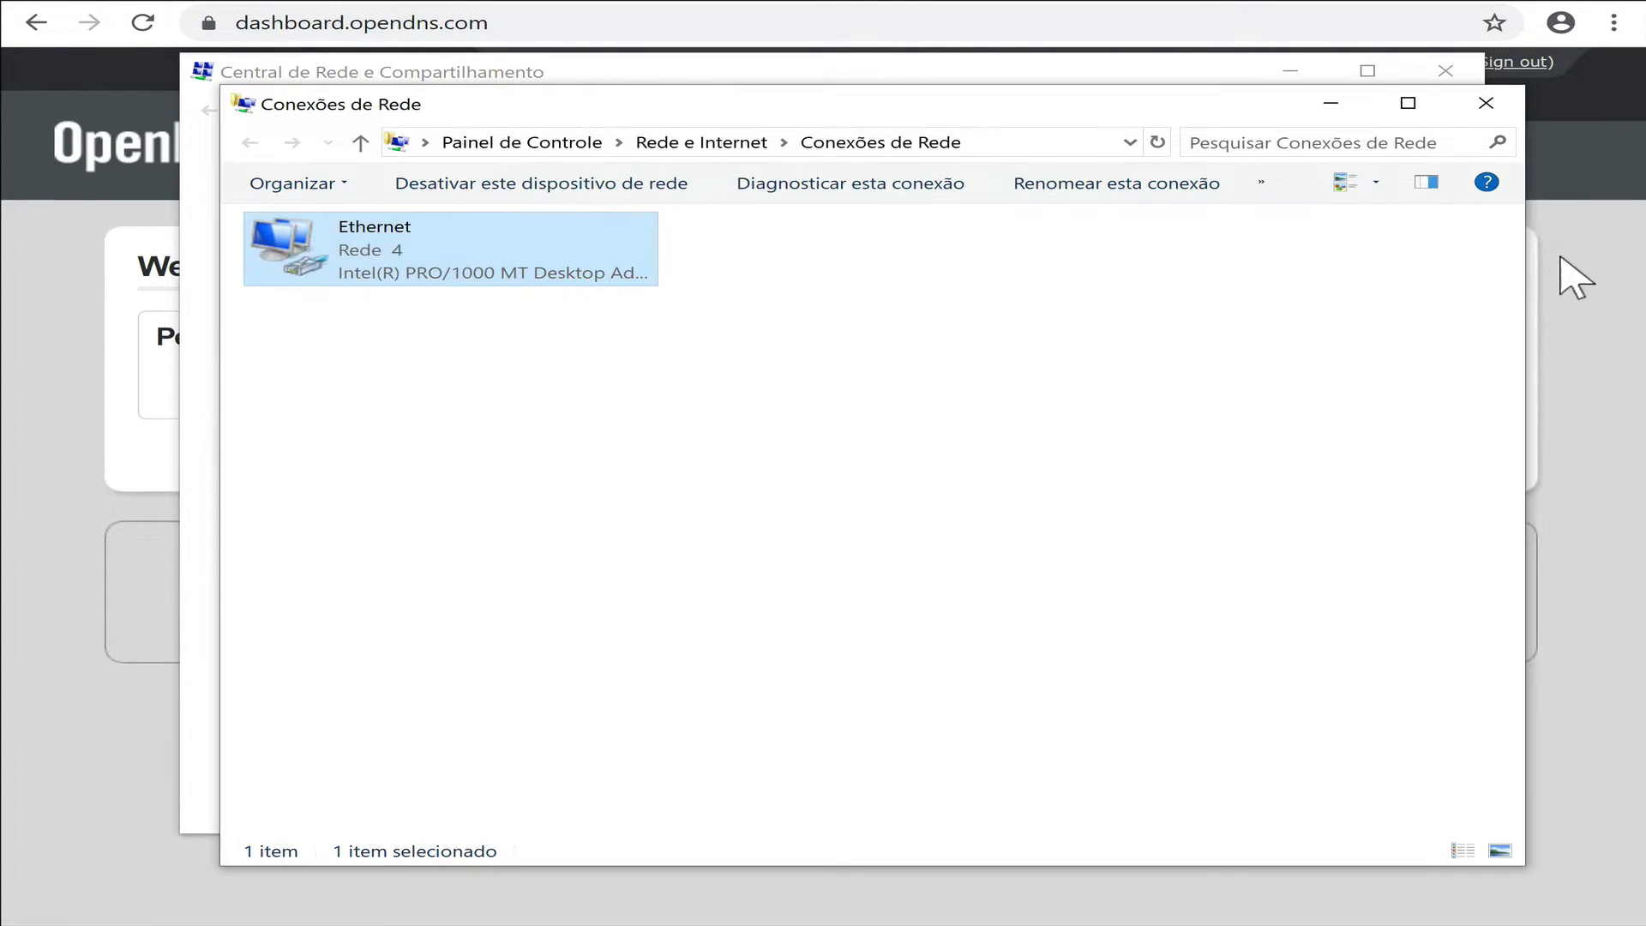
click(1329, 103)
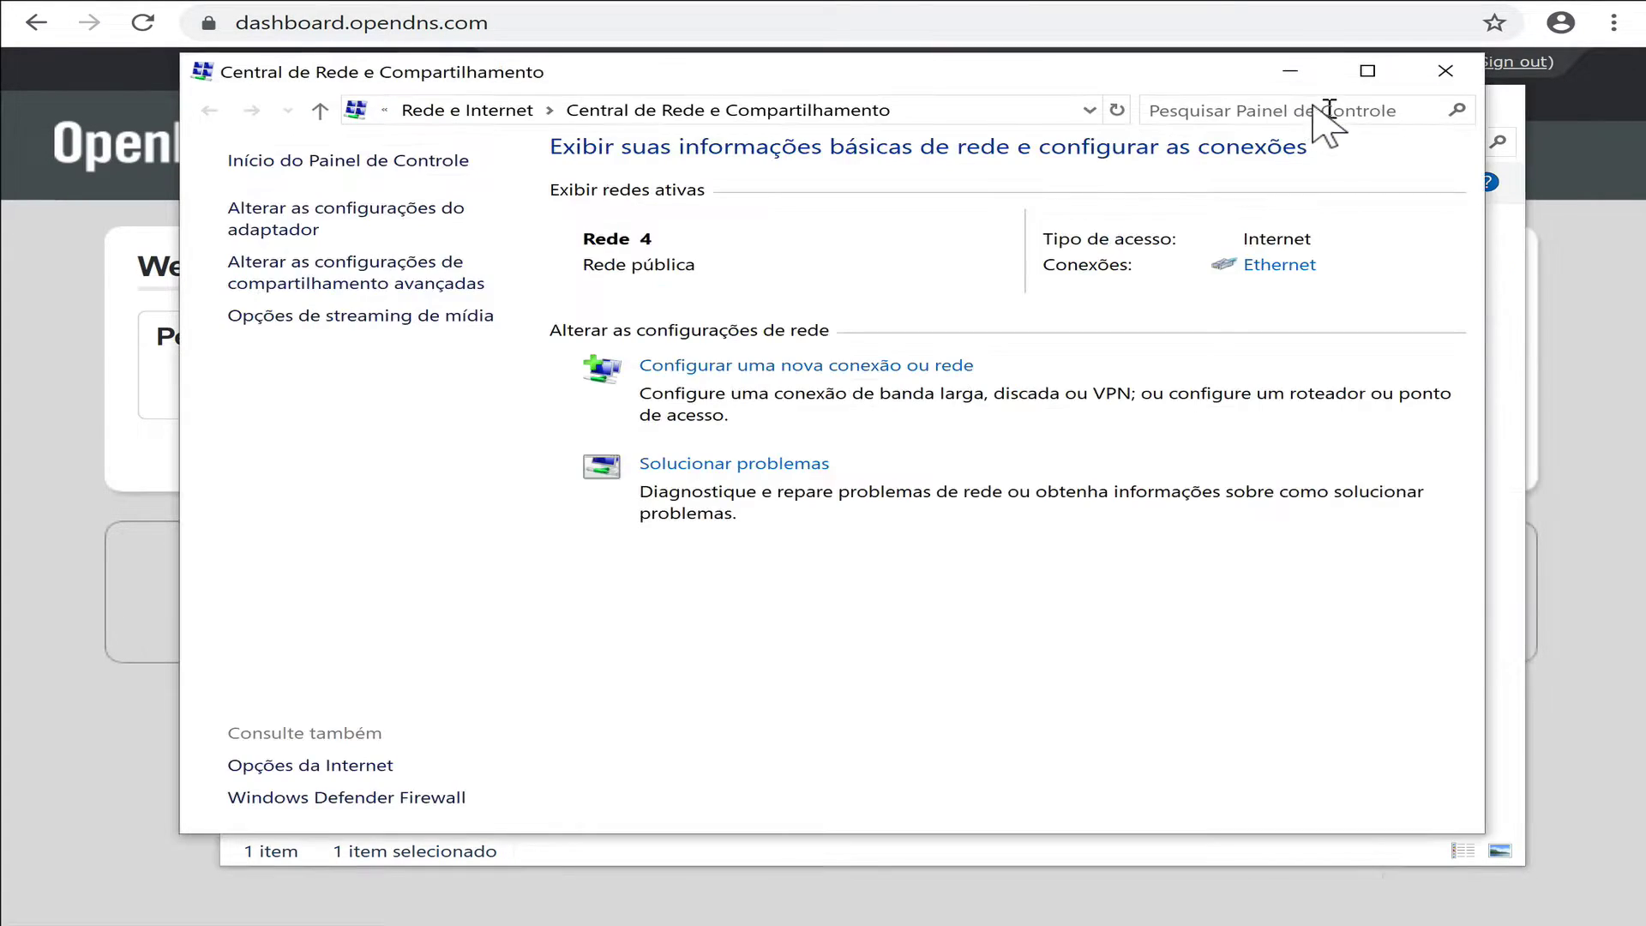
click(1287, 68)
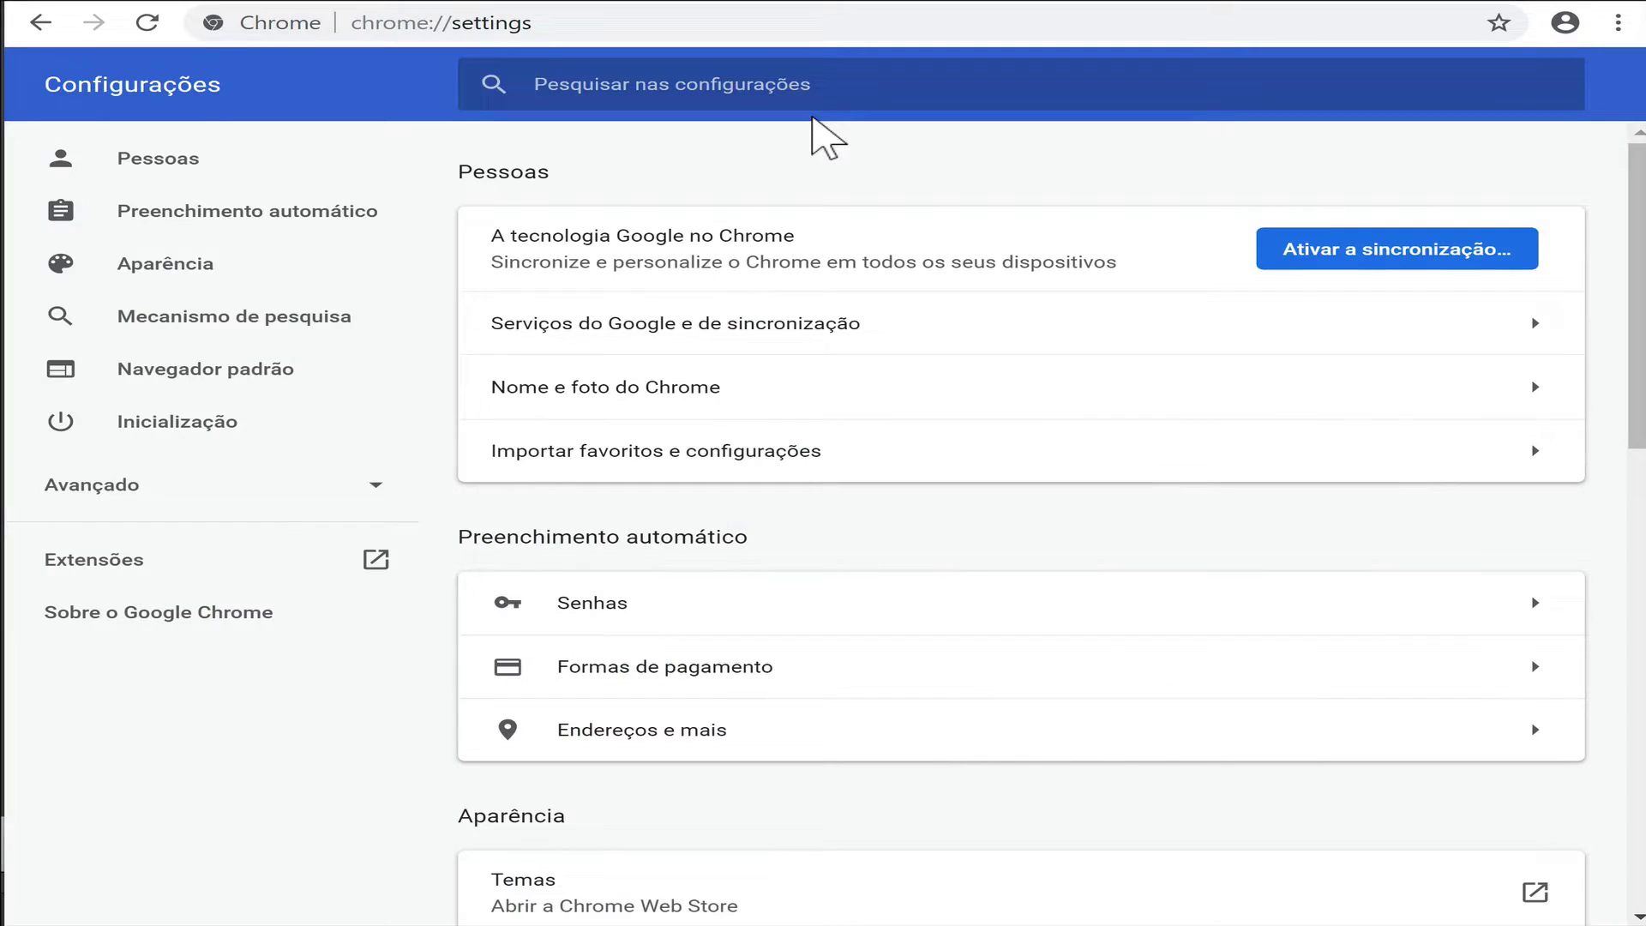
Clear Chrome's cookies and cached files via the cache settings search.
text(cache)
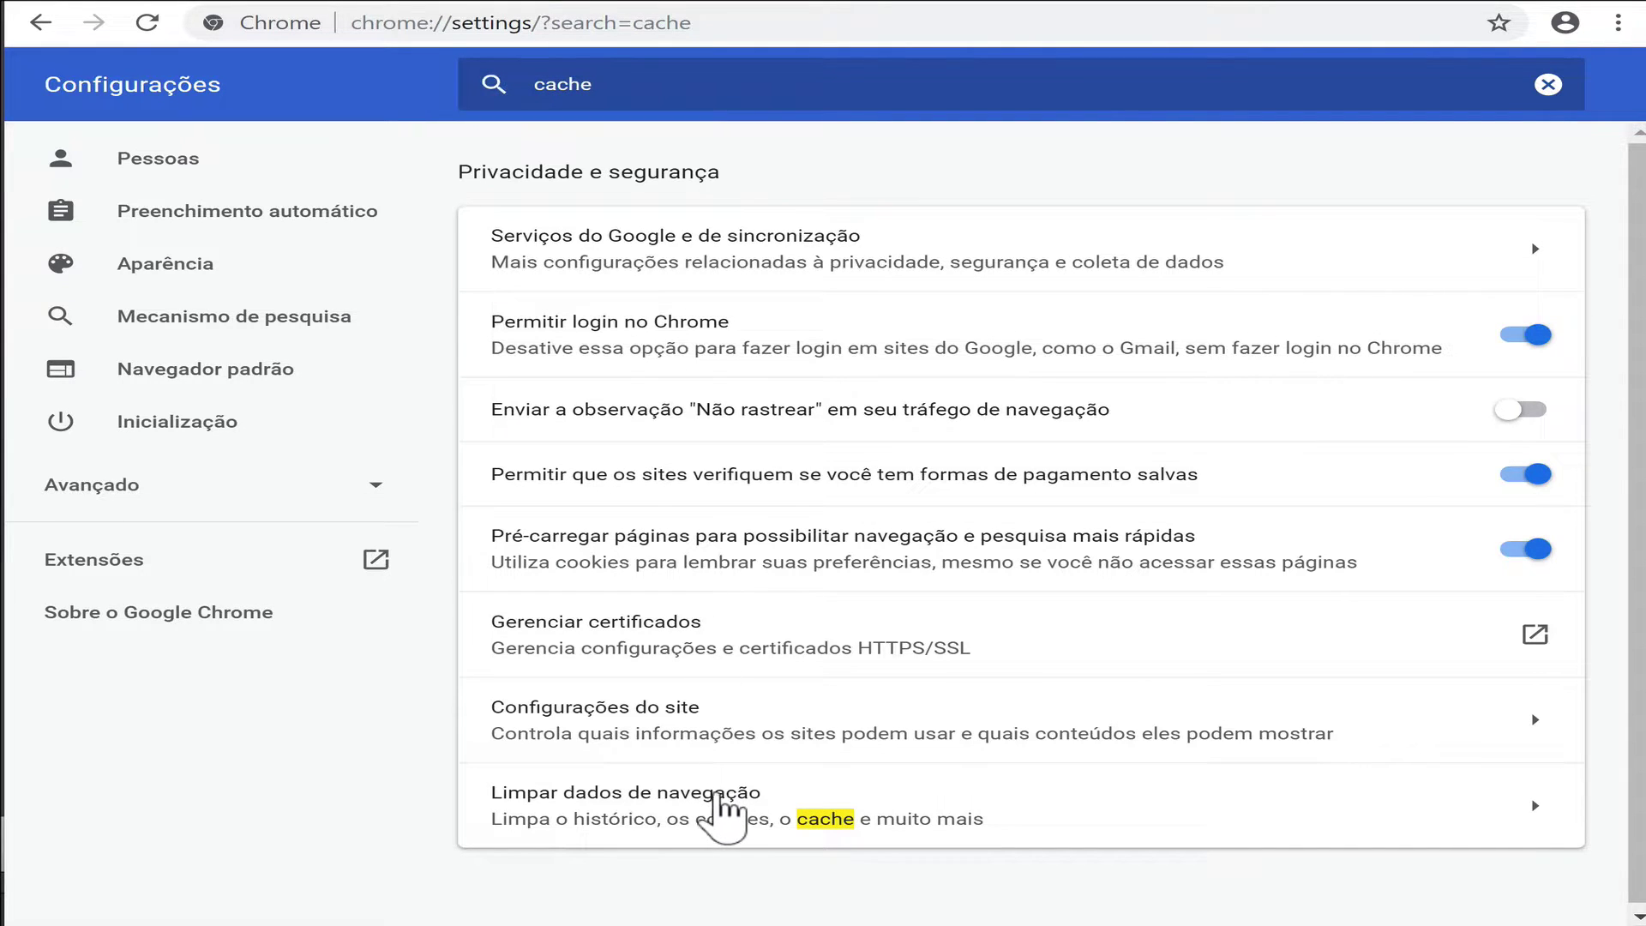
click(723, 811)
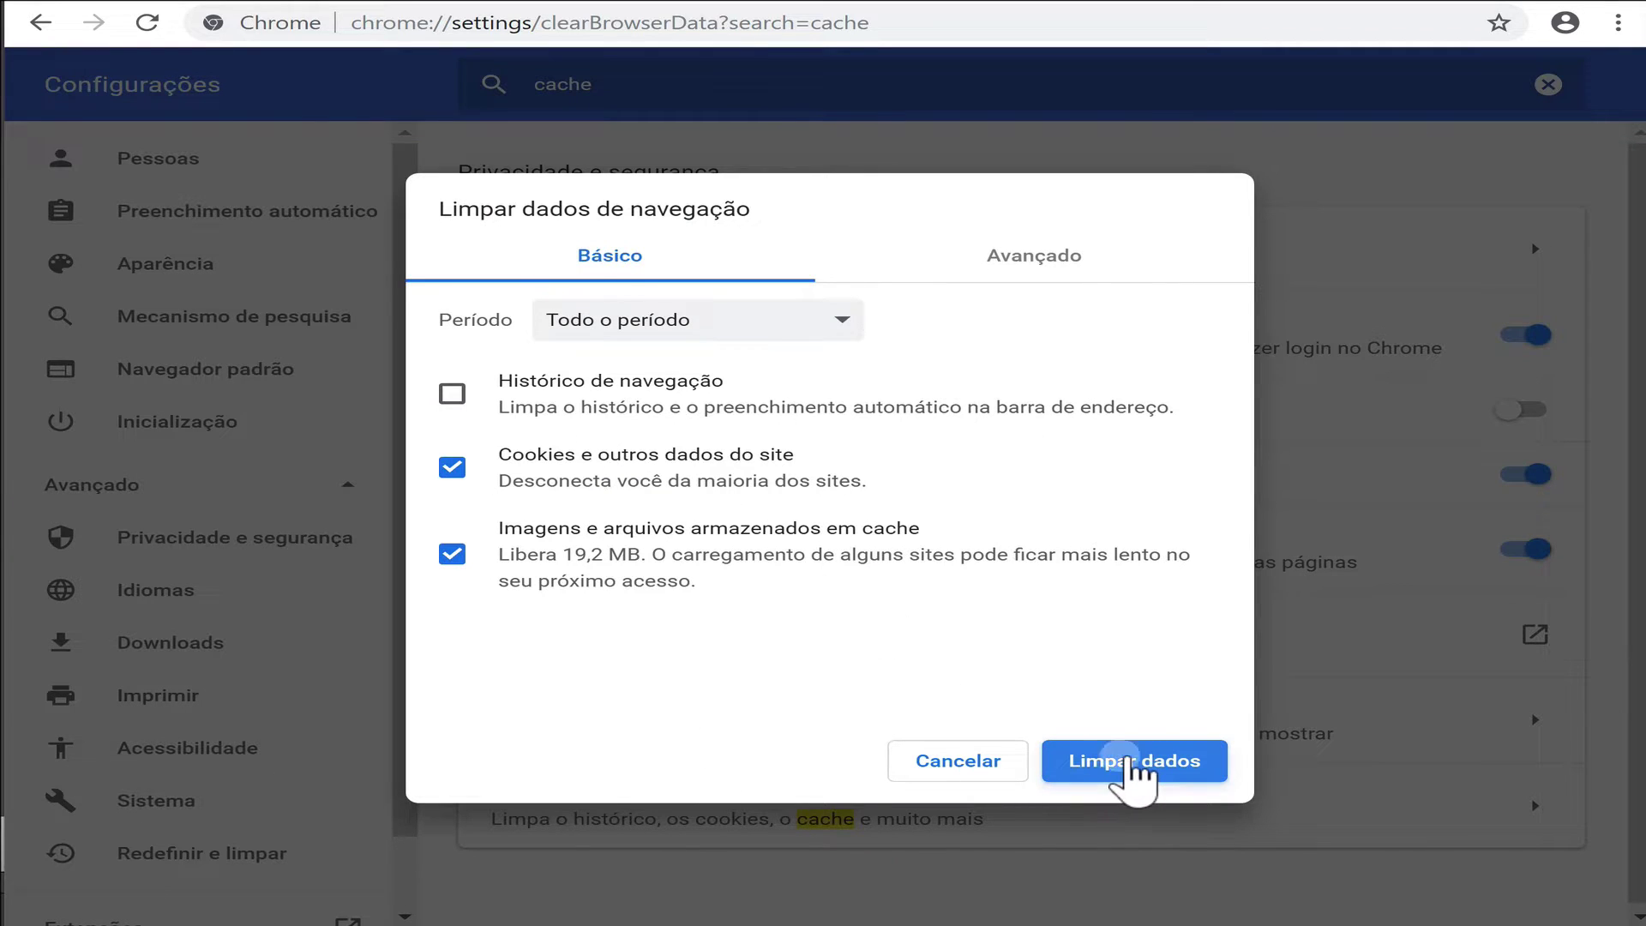
click(1130, 768)
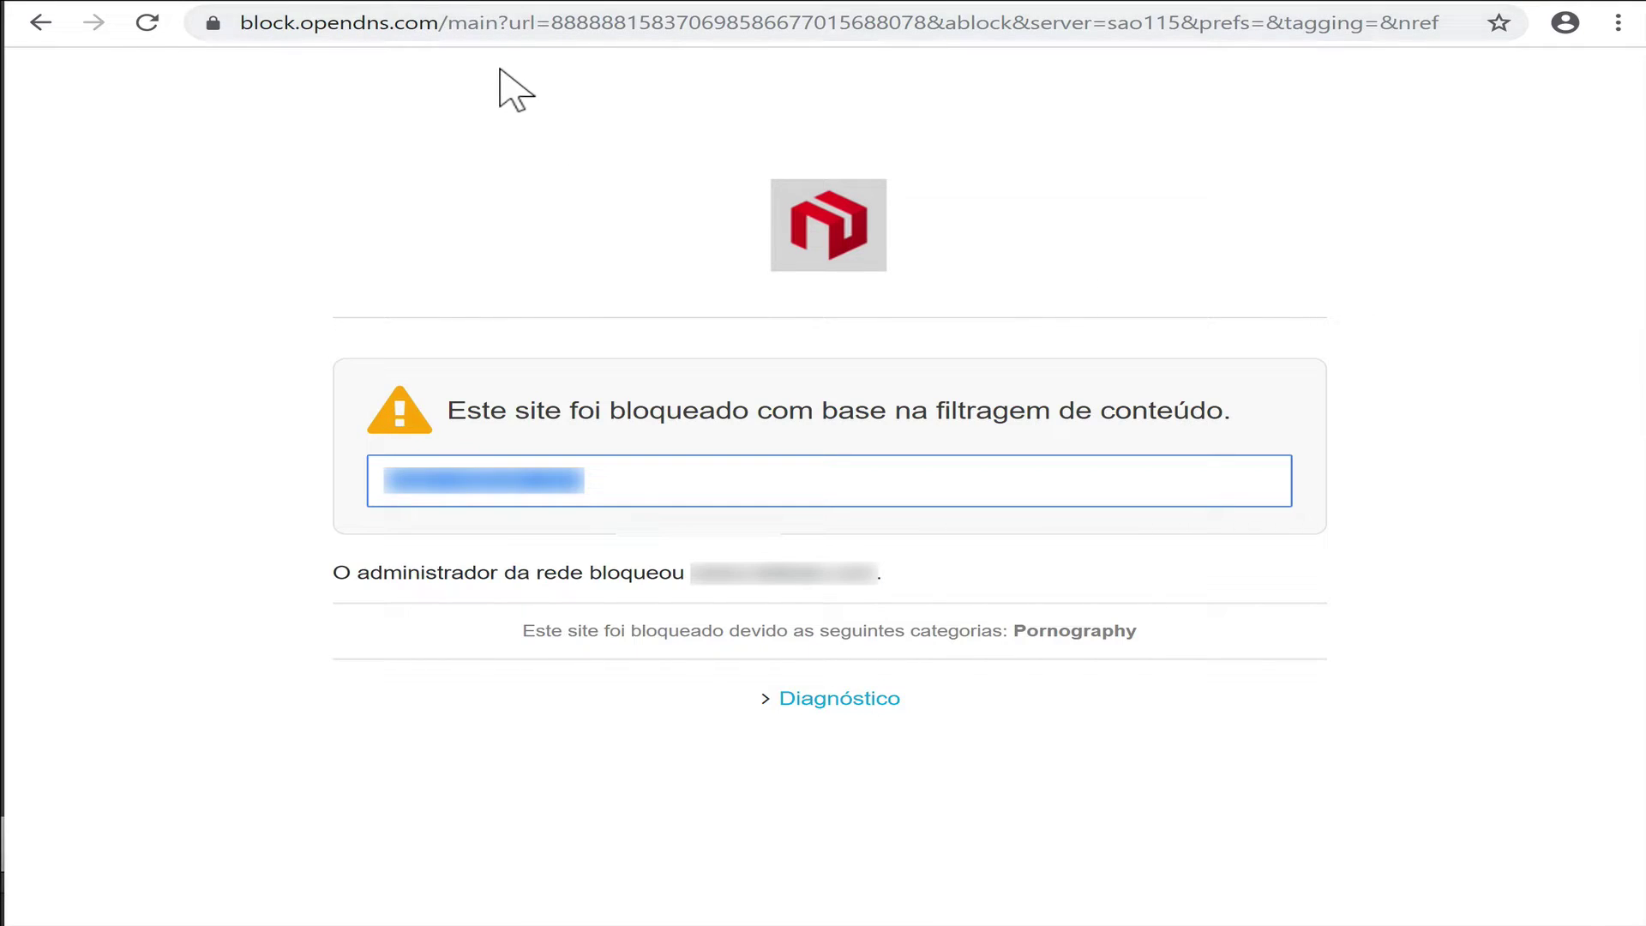
Copy the blocked domain and load it in the address bar to retest blocking.
right_click(533, 480)
click(583, 489)
click(618, 30)
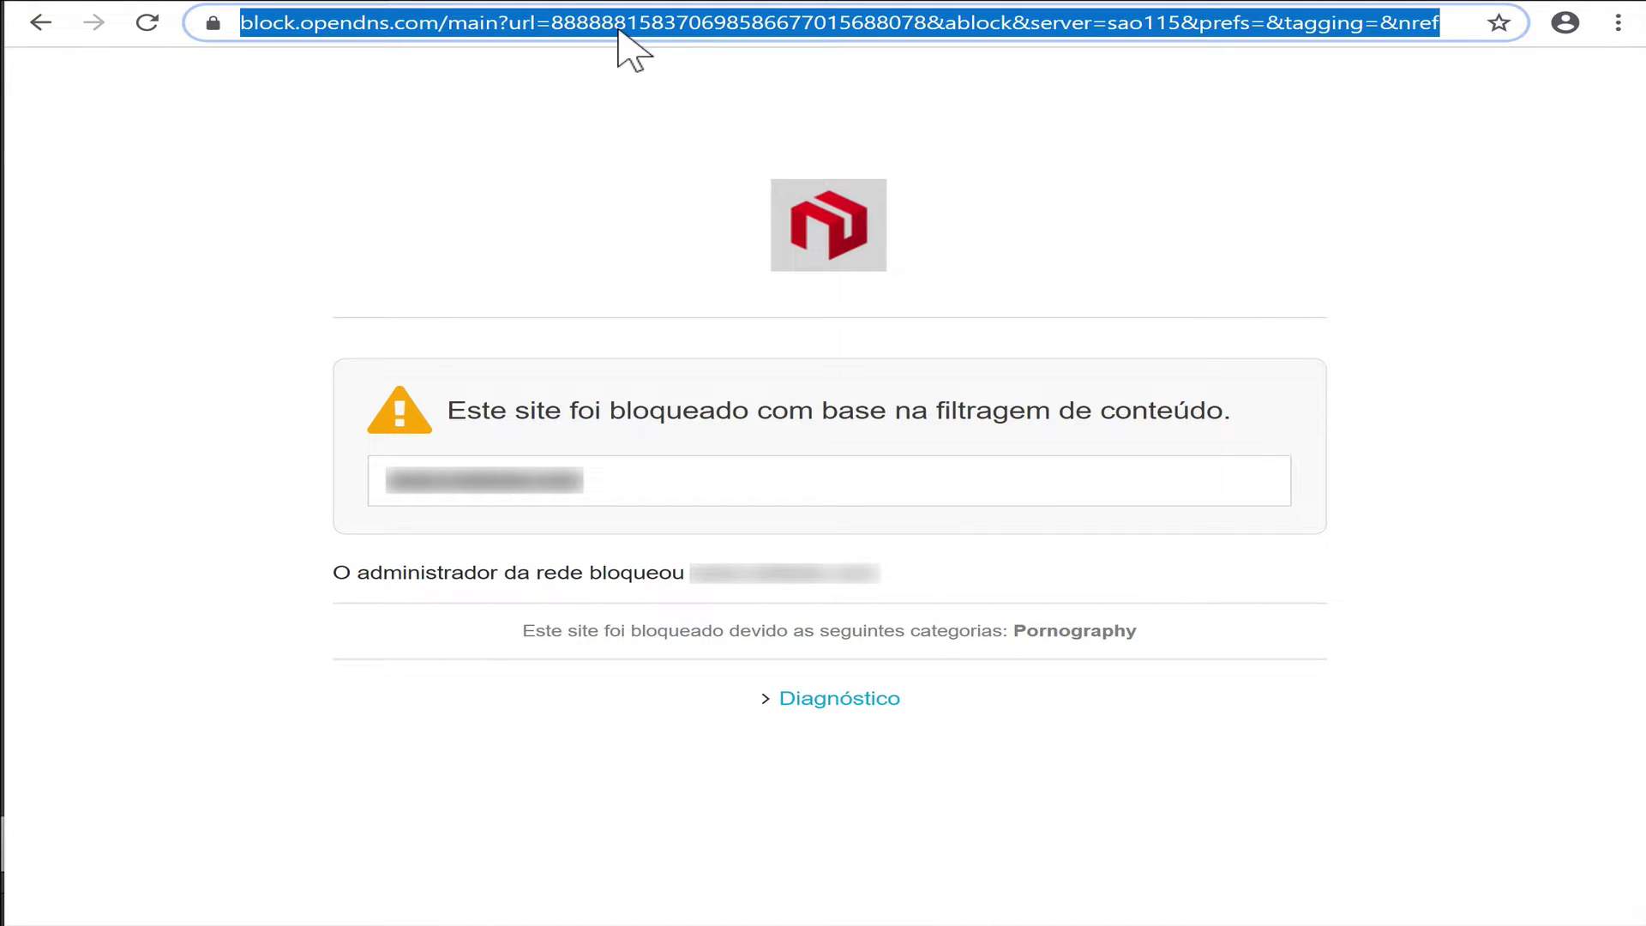
key(ctrl+v)
key(Return)
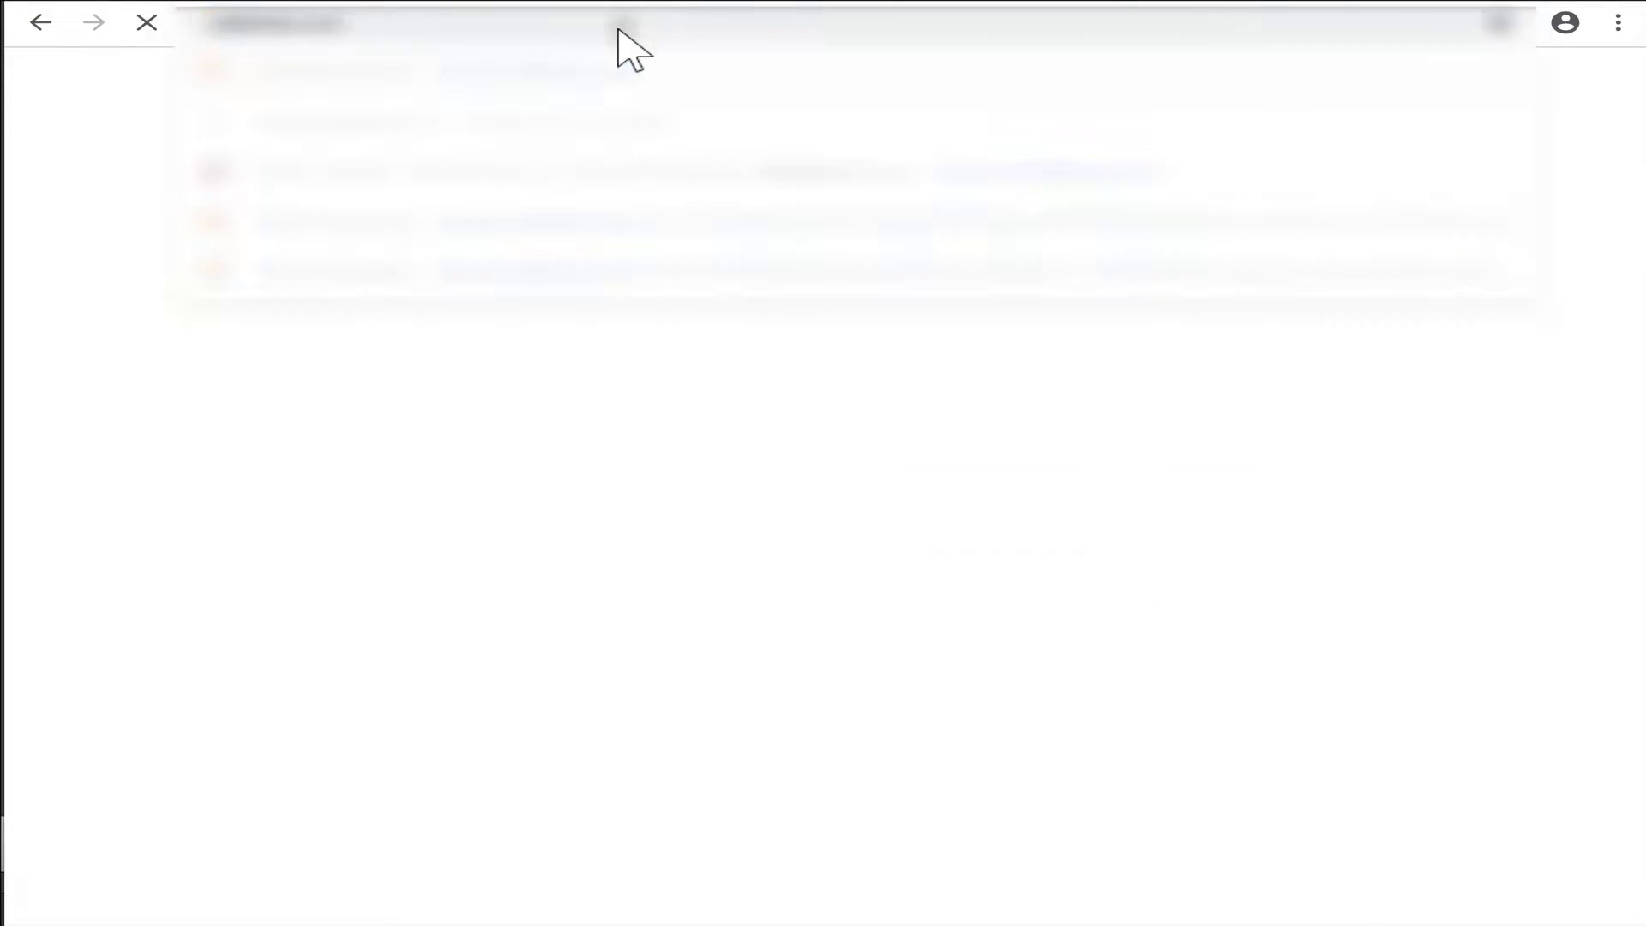
click(576, 34)
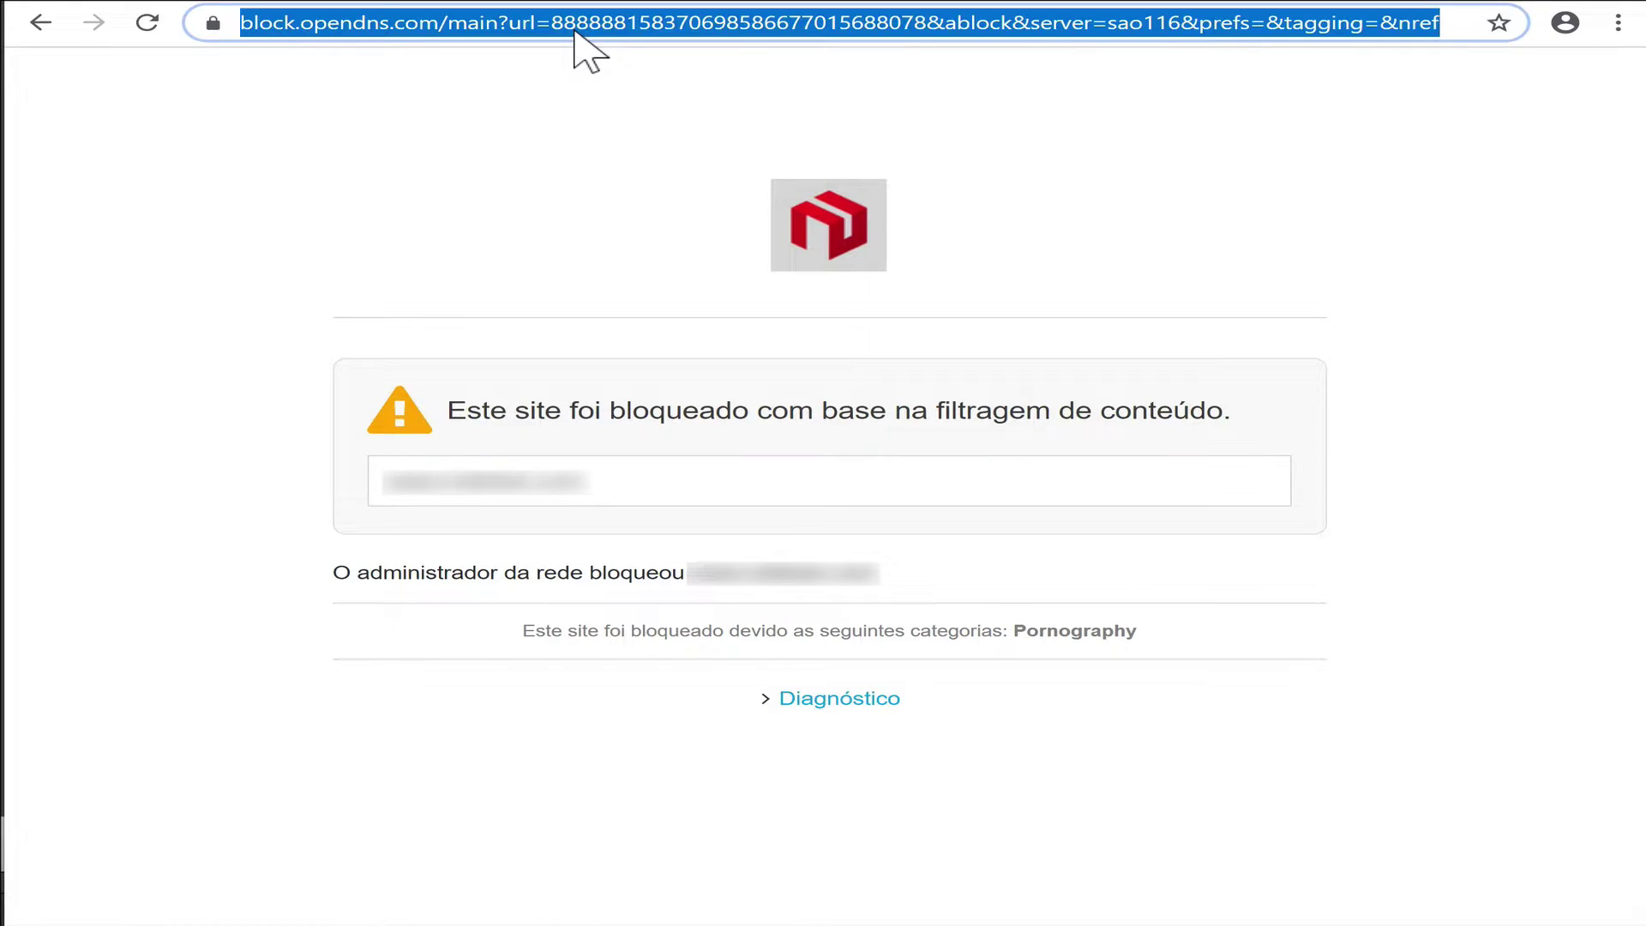
key(ctrl+v)
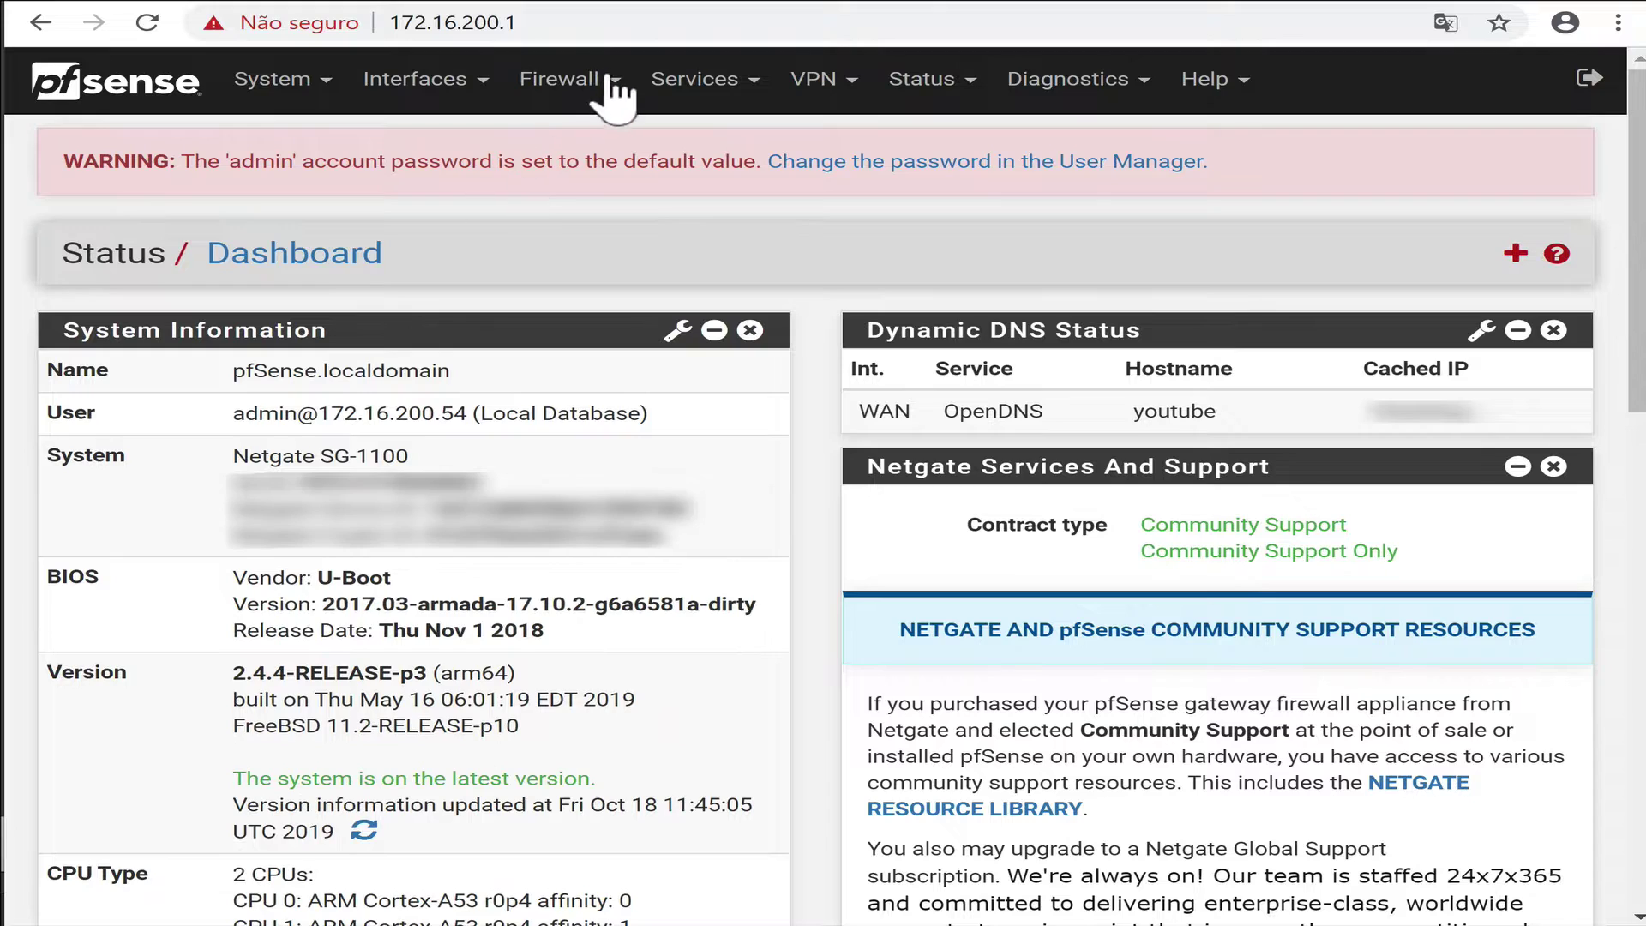
Copy the LAN DNS force usage port-forward rule to the CORP interface and save it.
click(599, 86)
click(582, 180)
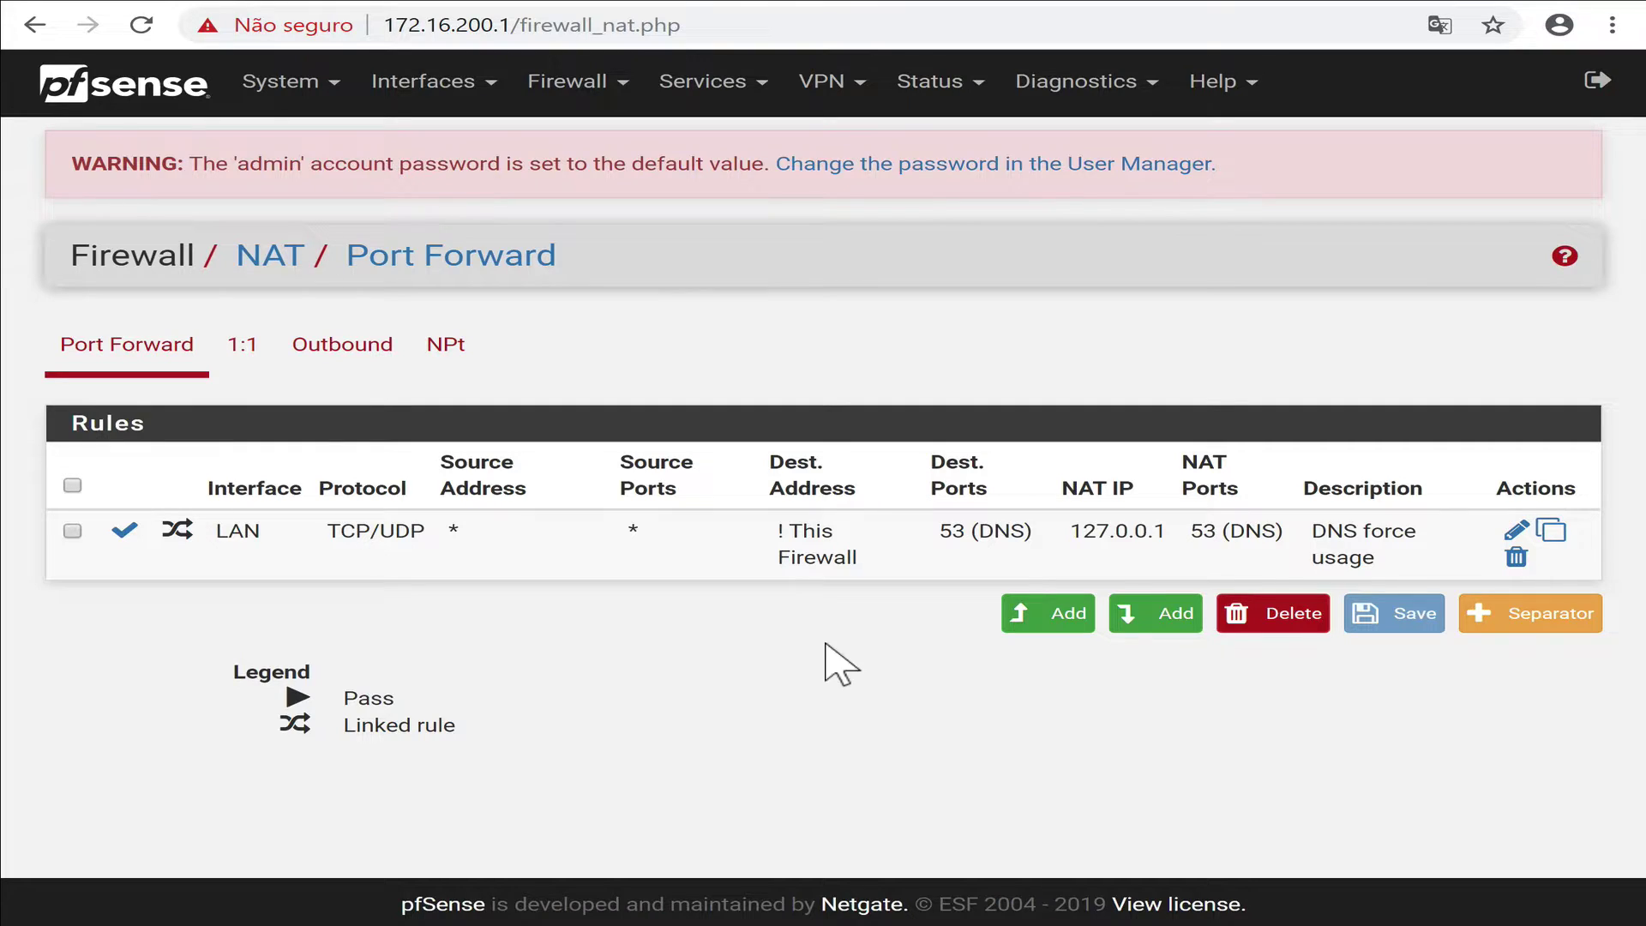
click(1553, 536)
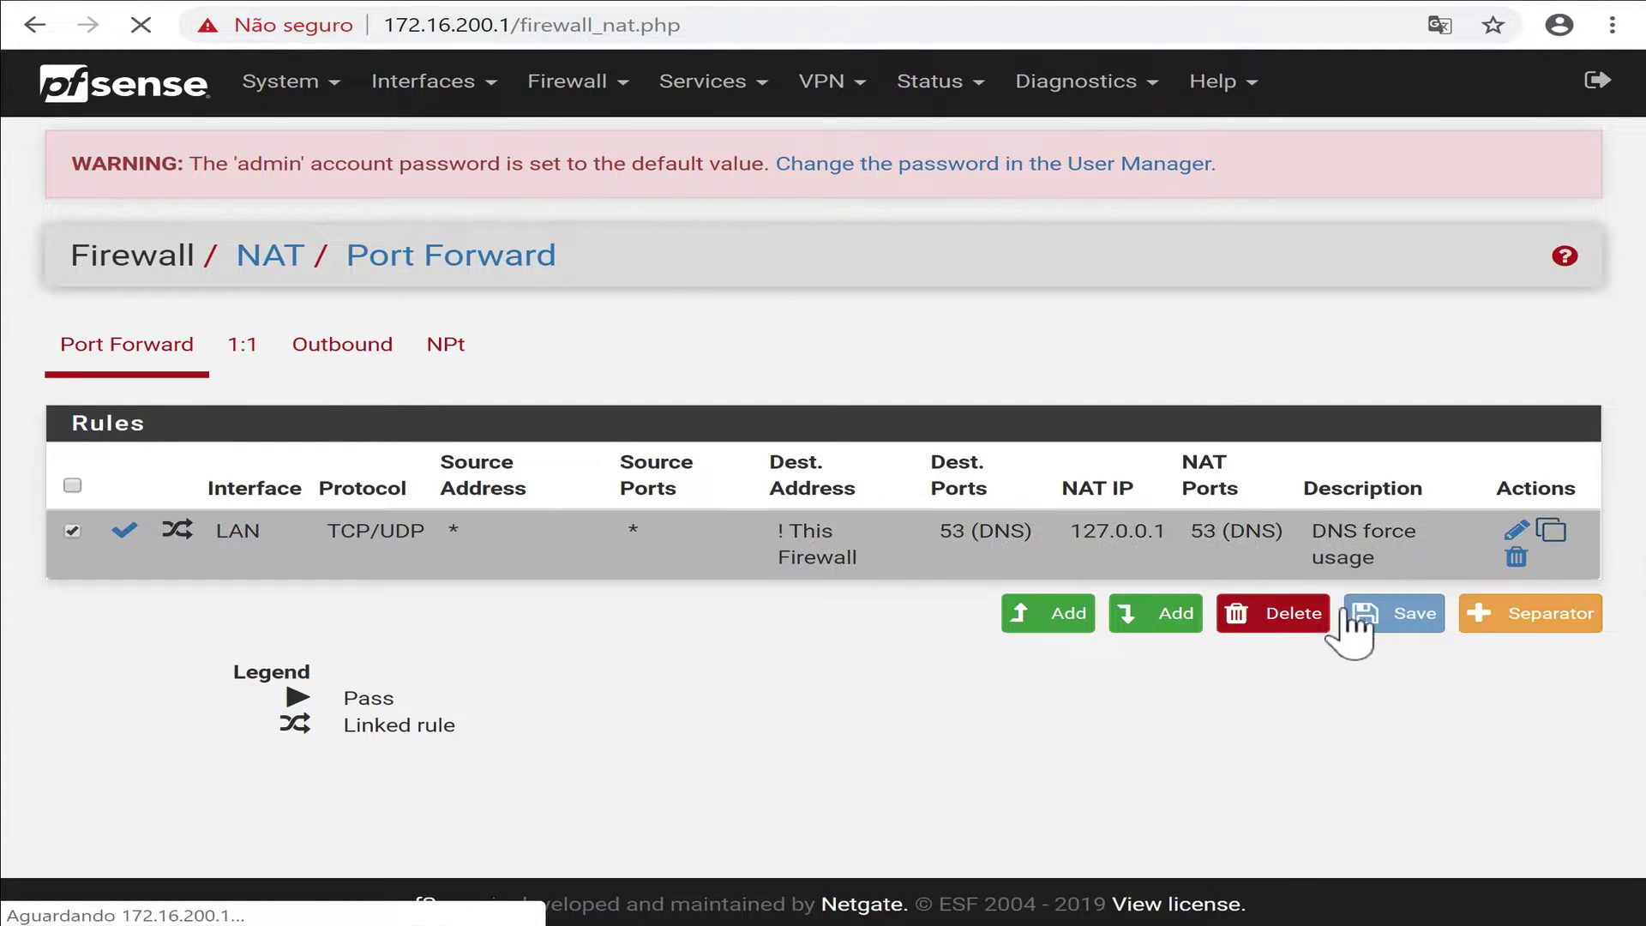
click(403, 532)
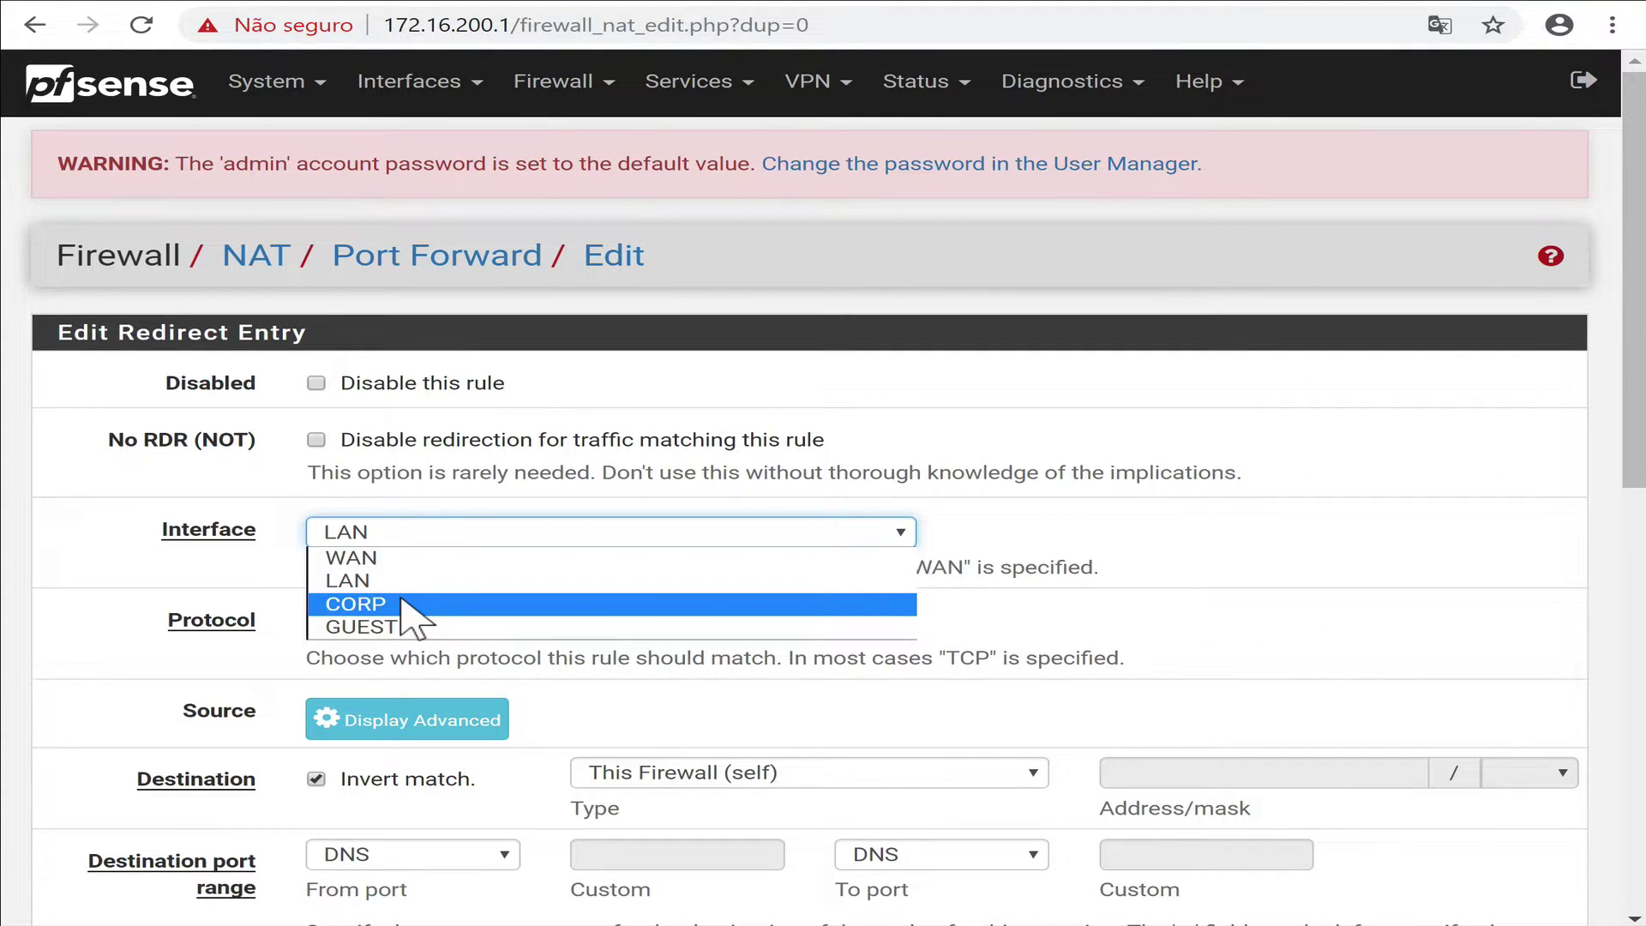
click(400, 604)
scroll(1131, 628, down, 3)
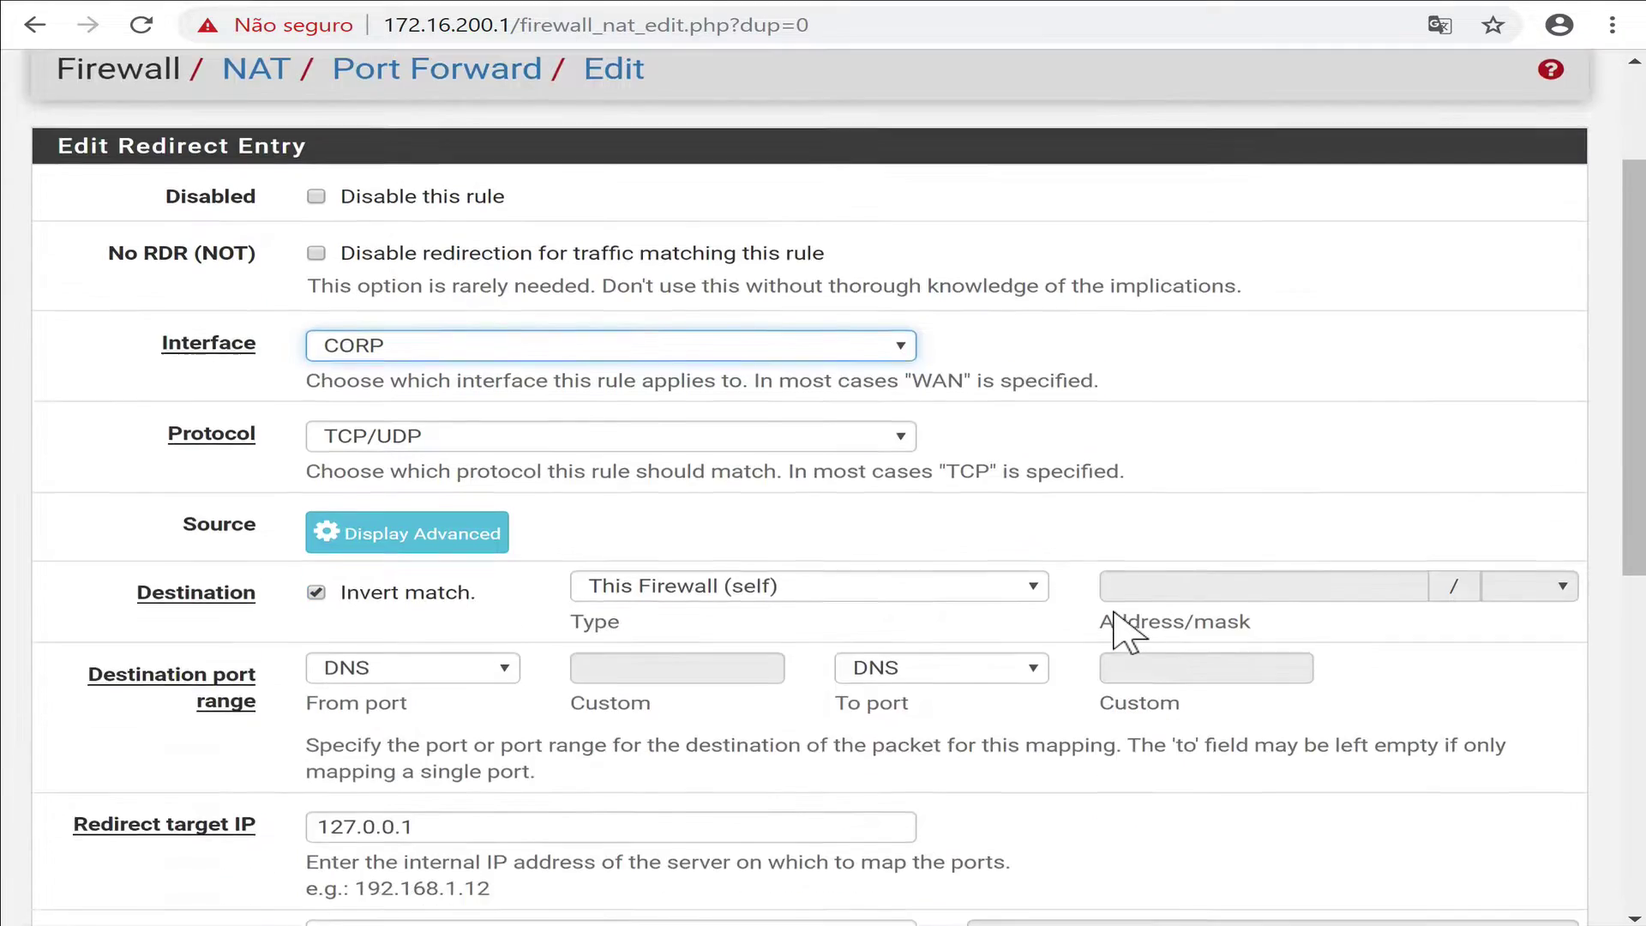
scroll(842, 615, down, 2)
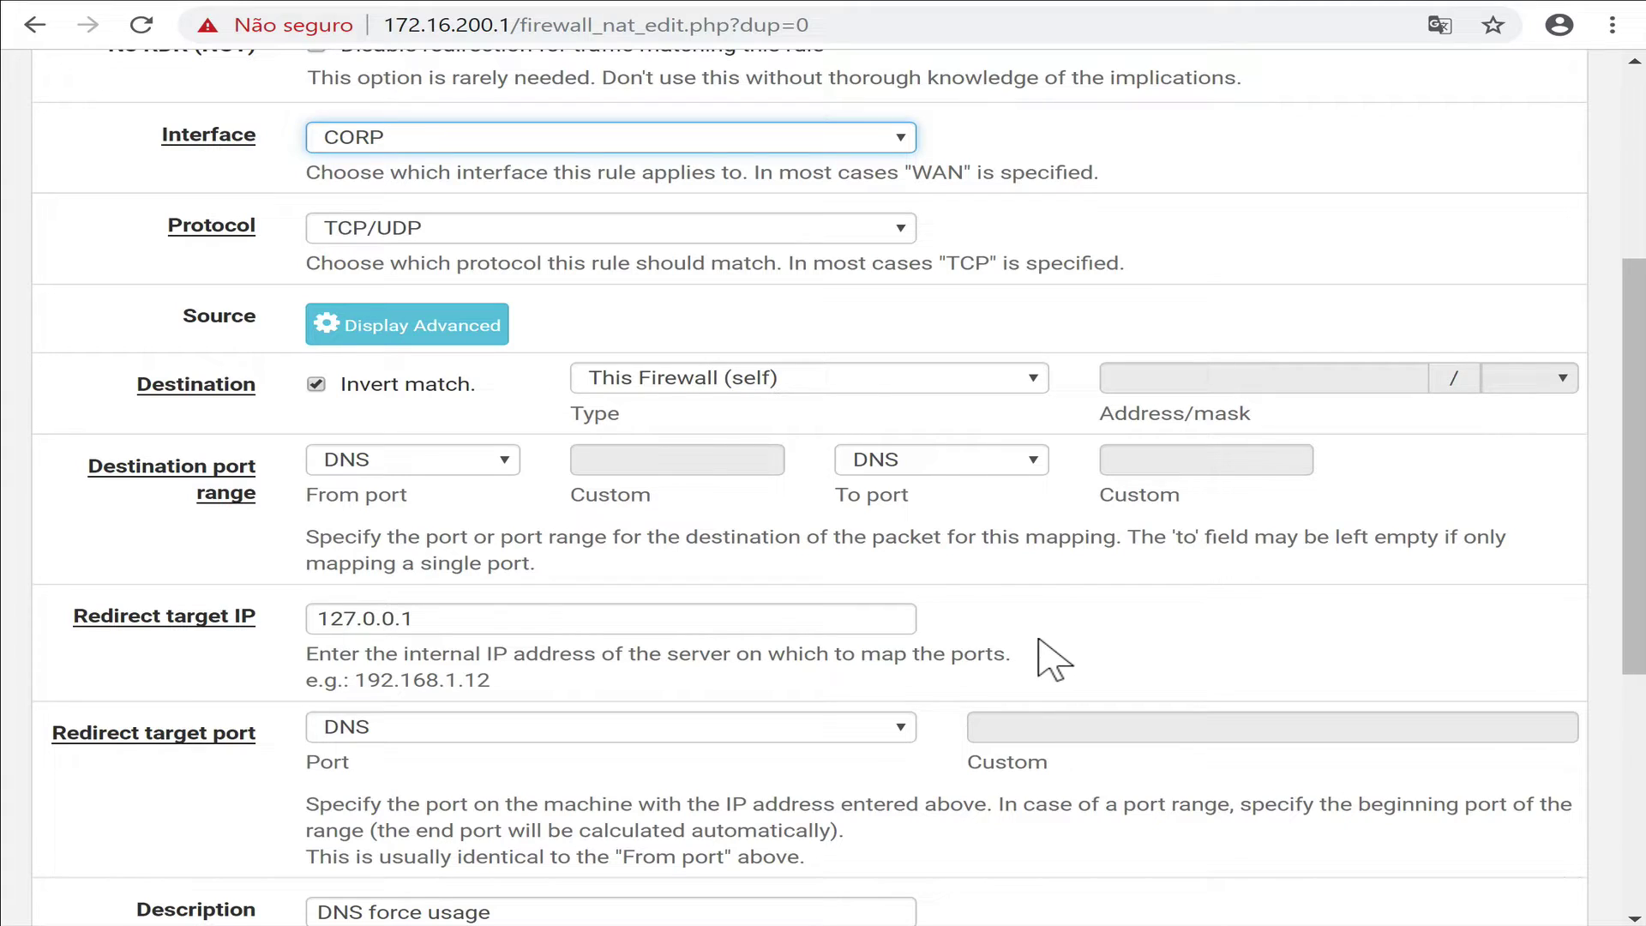
scroll(1055, 660, down, 6)
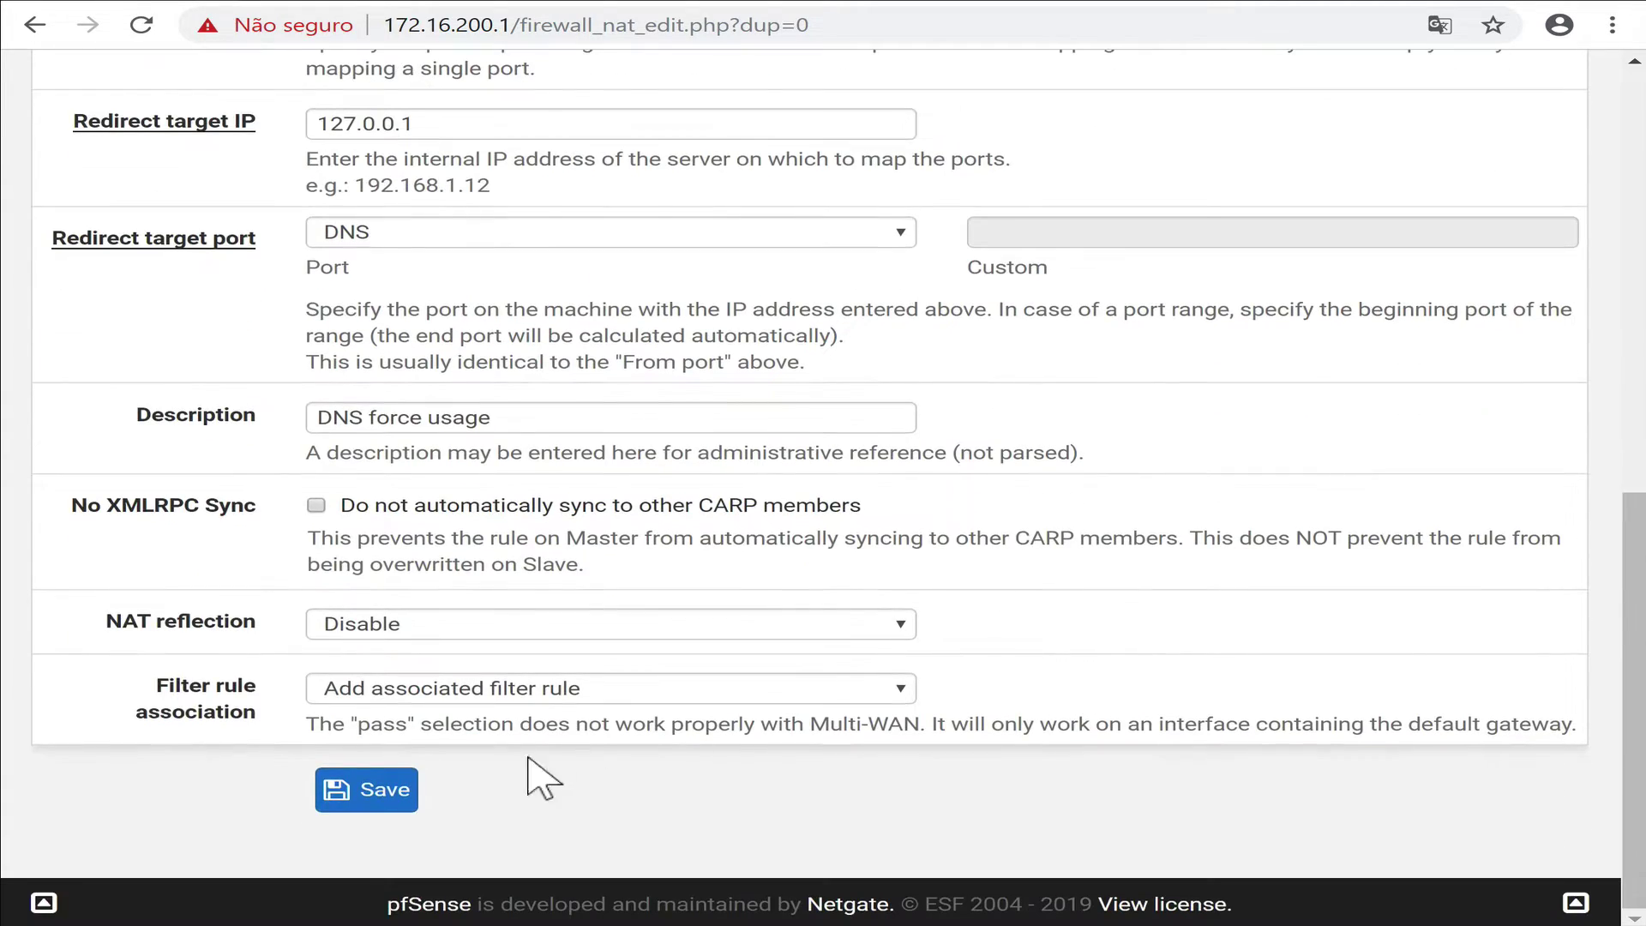
click(386, 790)
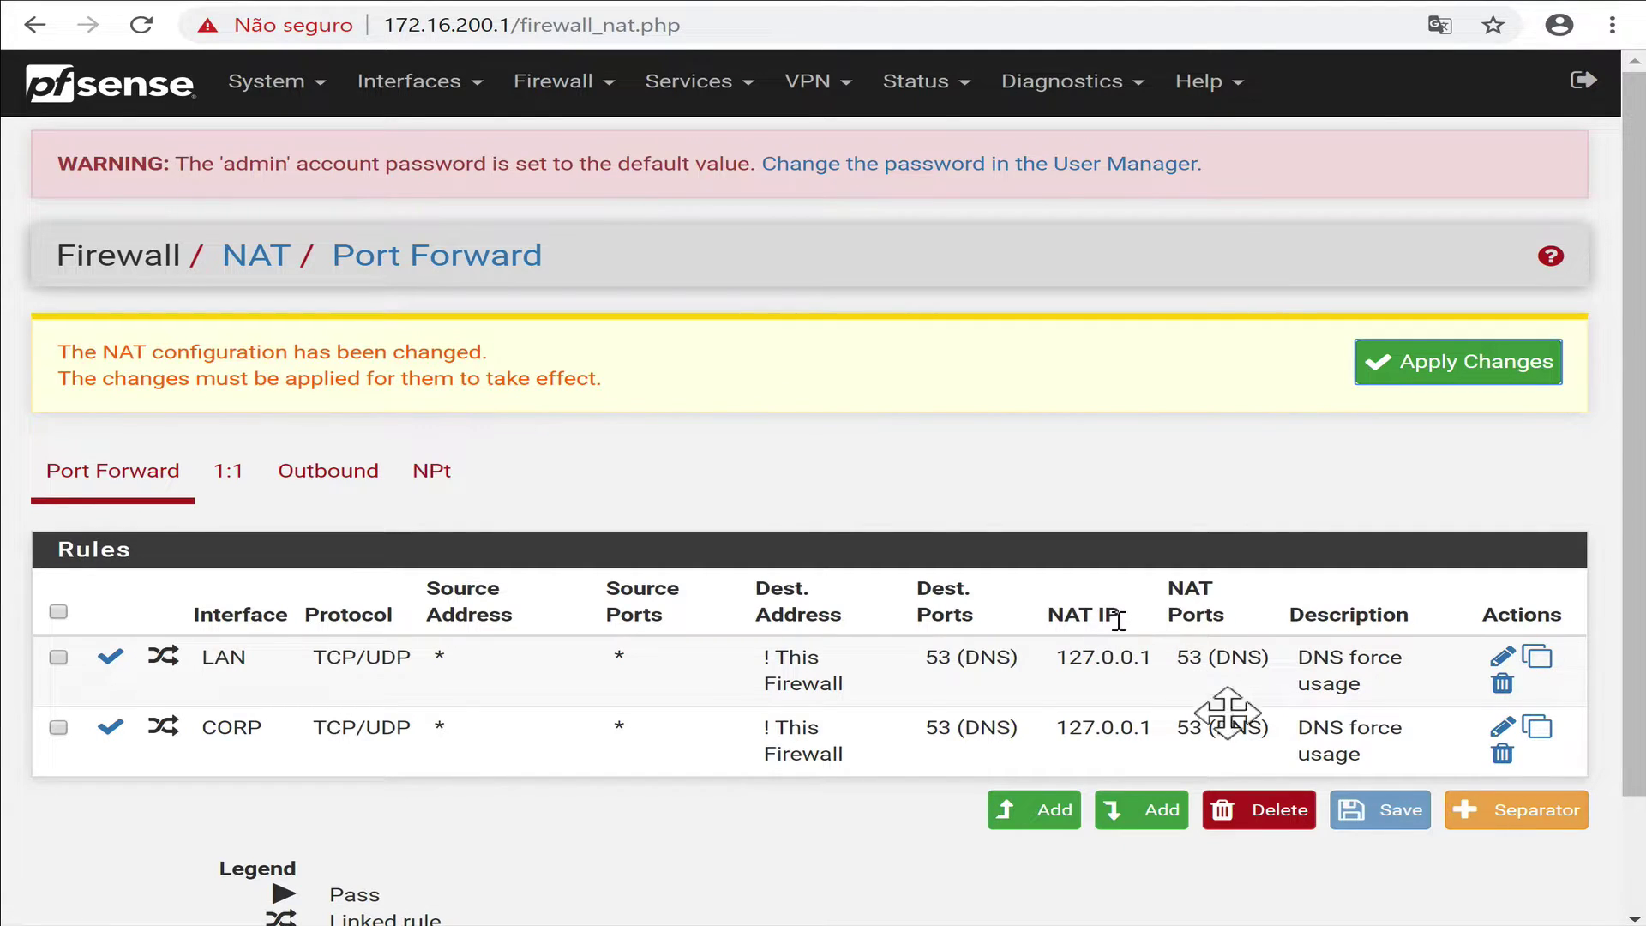
Copy the CORP DNS redirect rule to GUEST, sending non-firewall DNS to 127.0.0.1, then save and apply.
click(1538, 728)
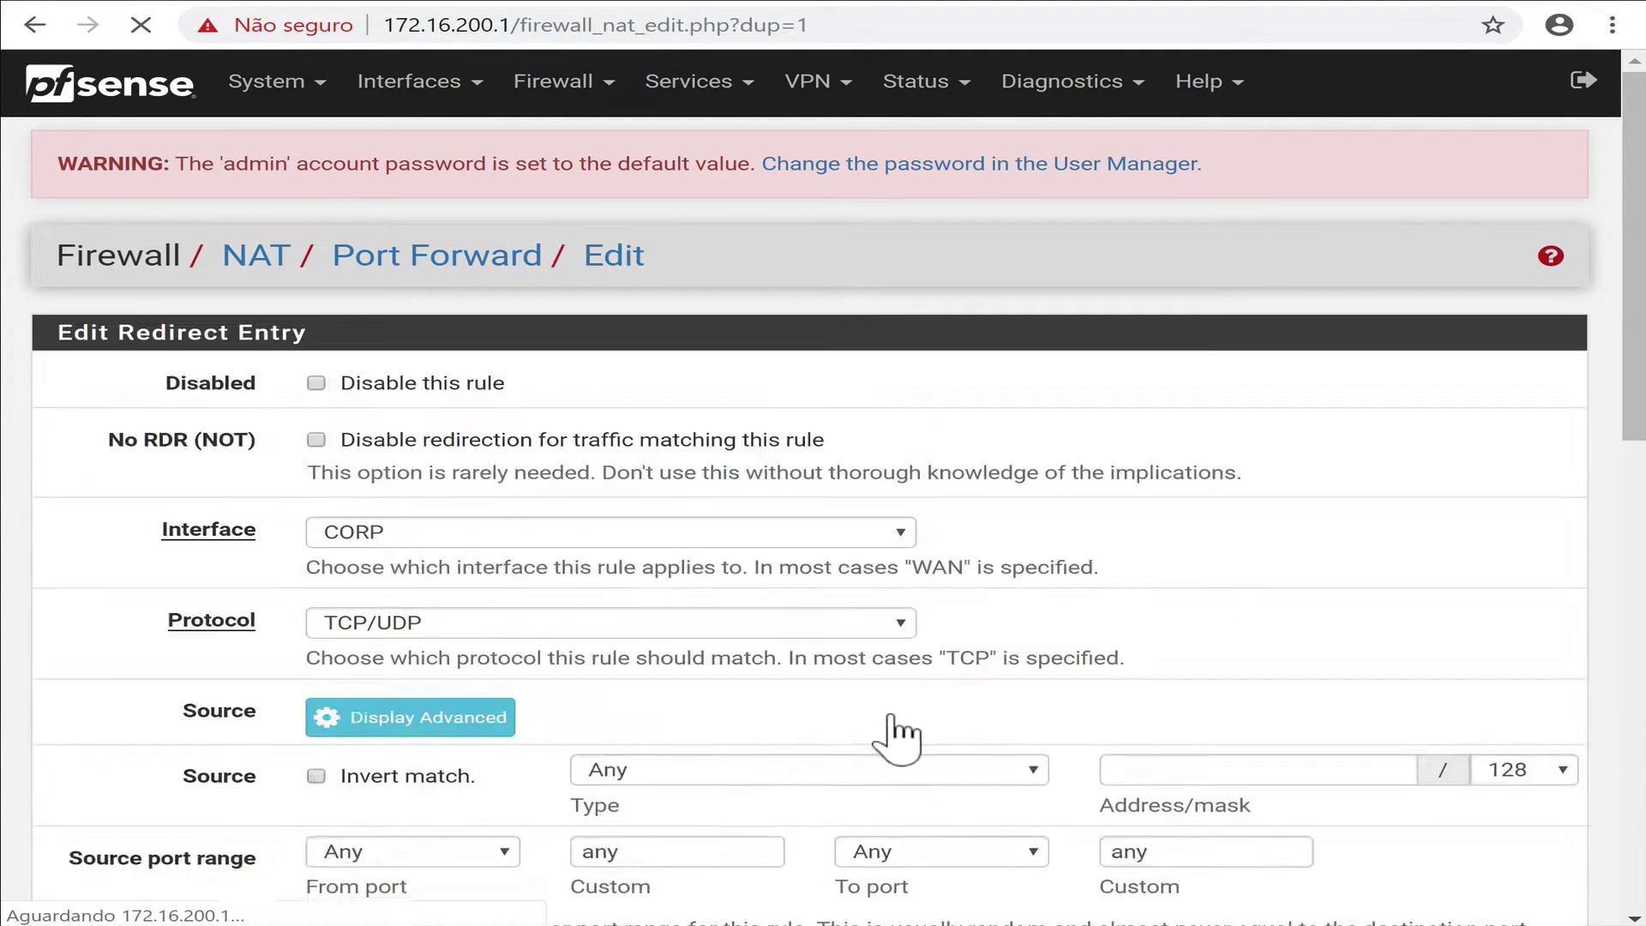
click(454, 533)
click(454, 628)
scroll(1006, 678, down, 1)
scroll(1016, 696, down, 1)
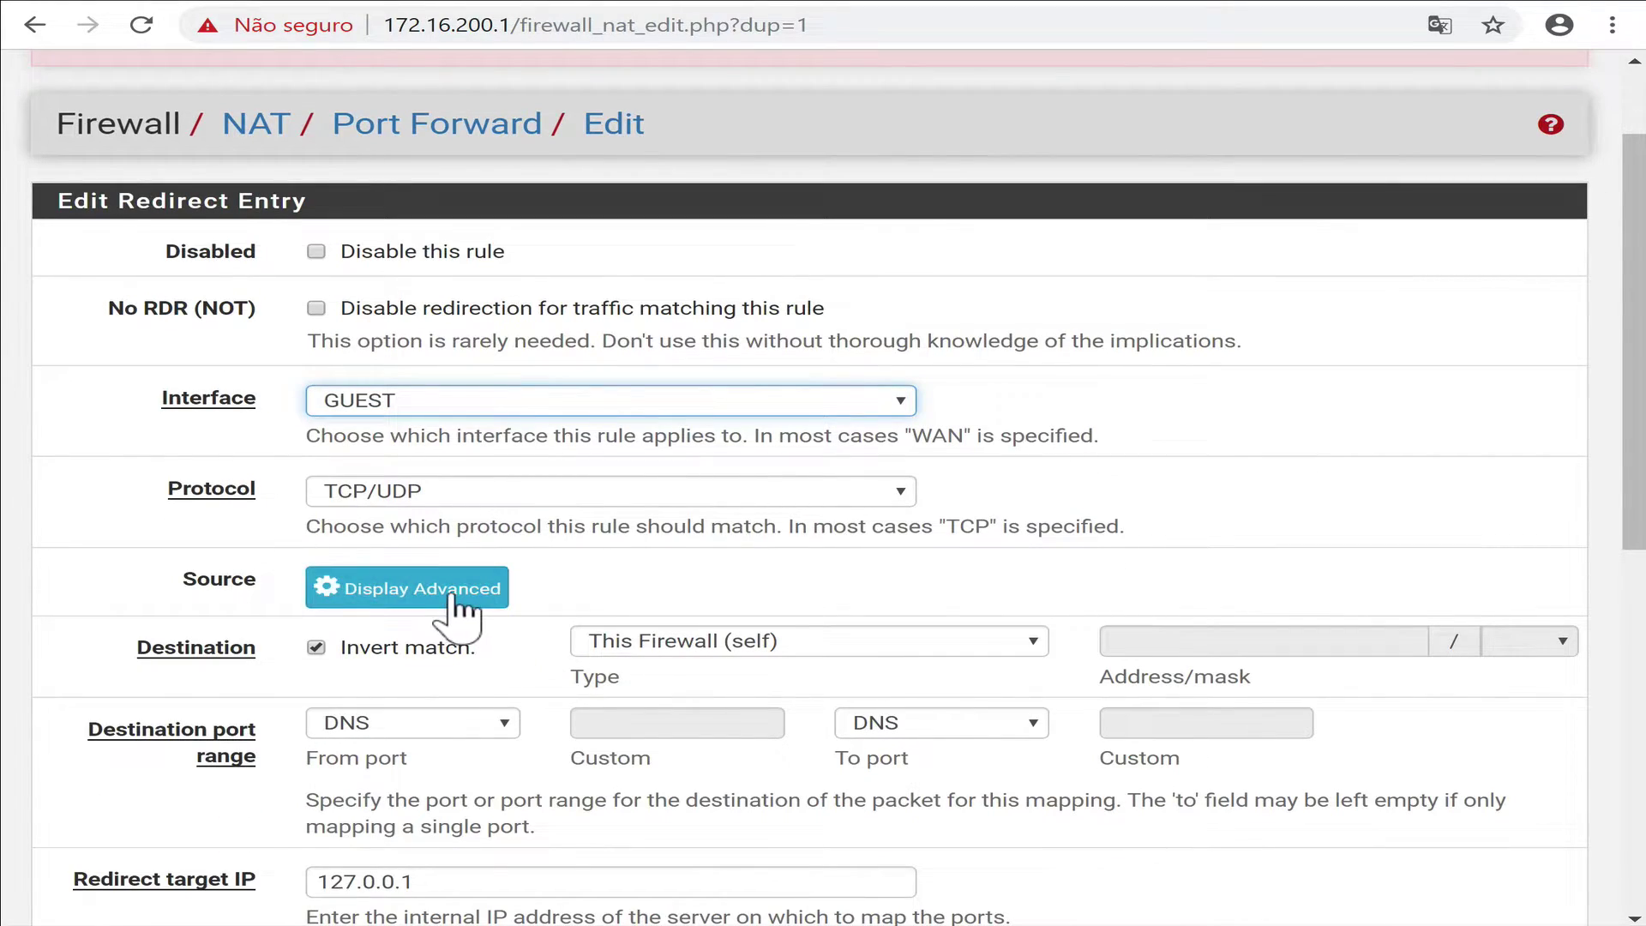
click(455, 600)
click(454, 599)
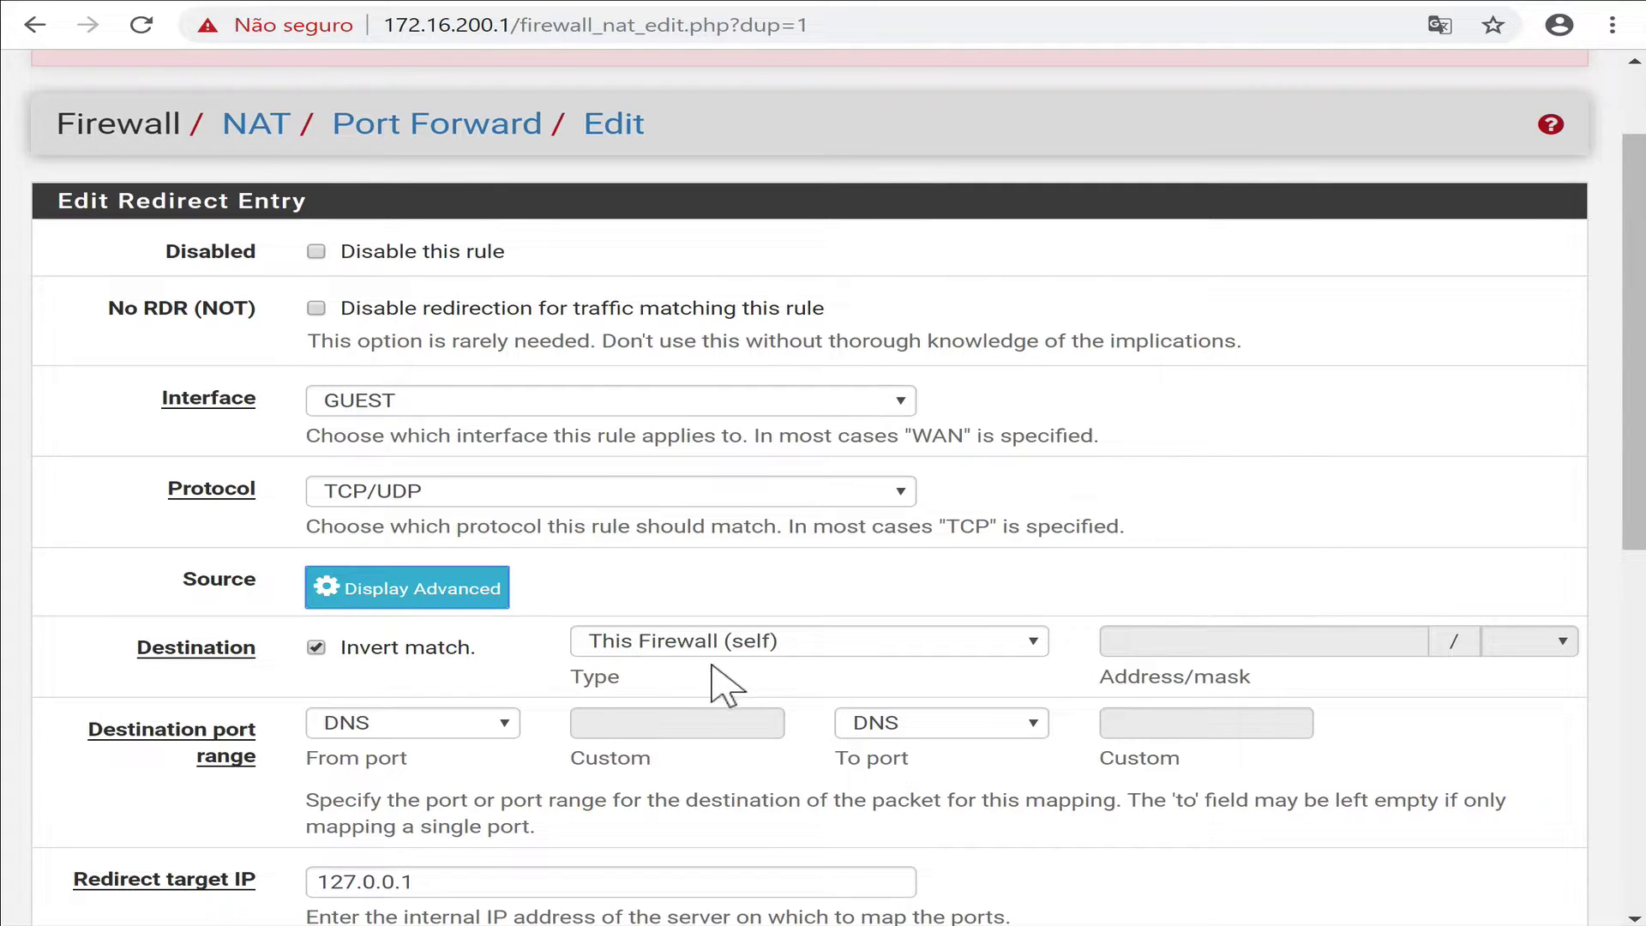
scroll(698, 696, down, 3)
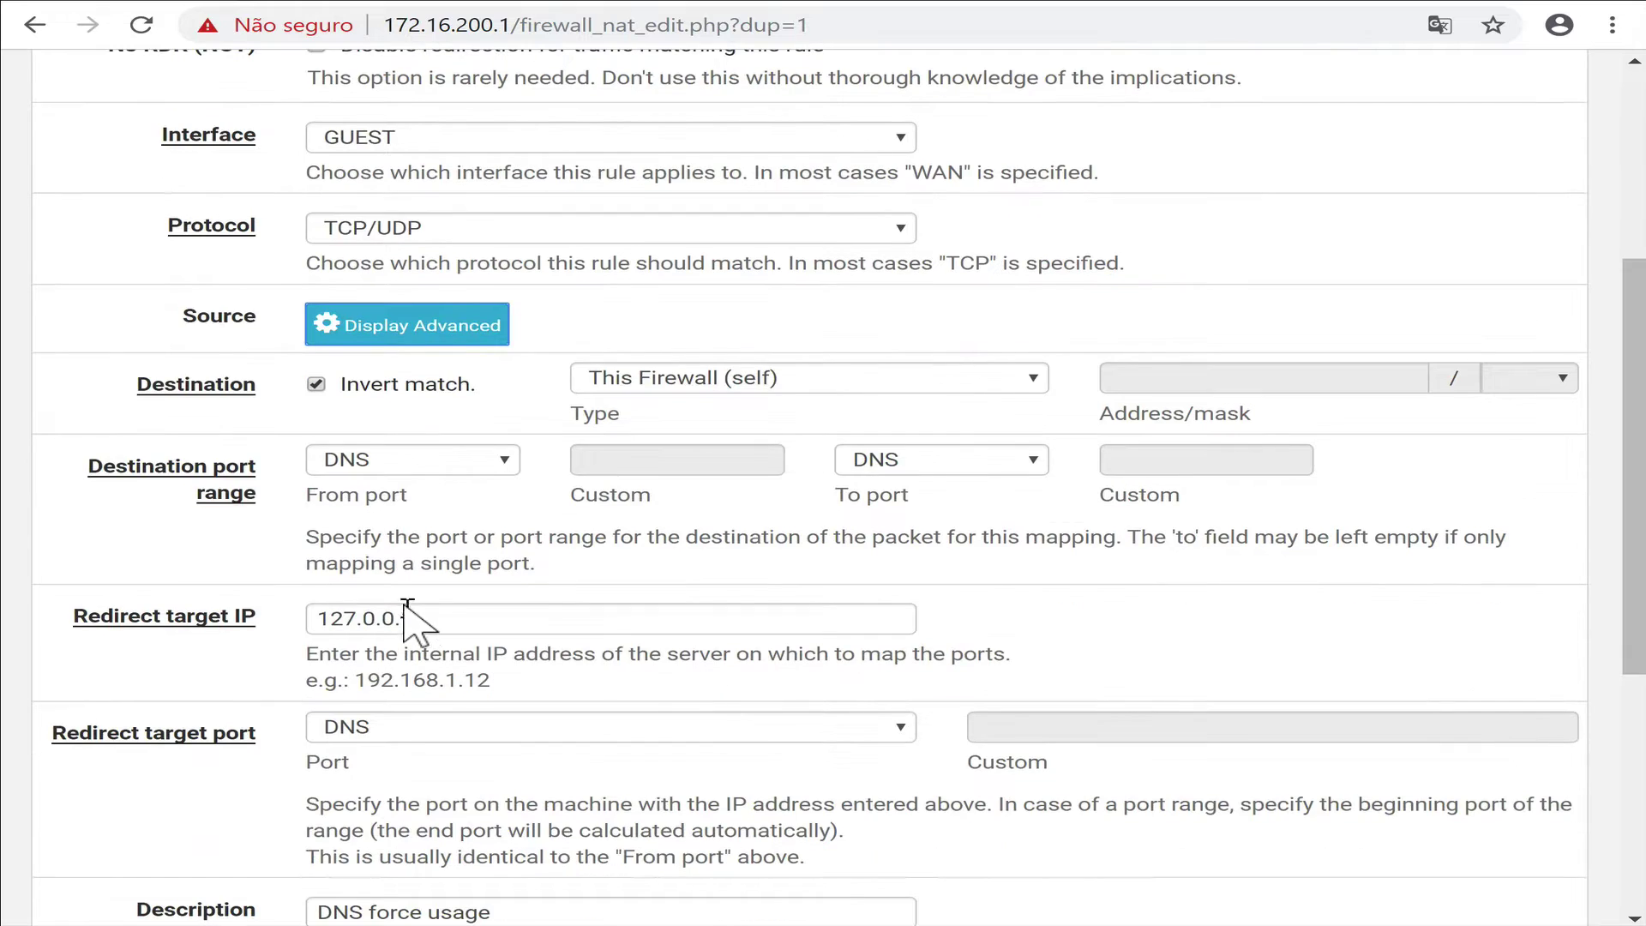
scroll(614, 649, down, 5)
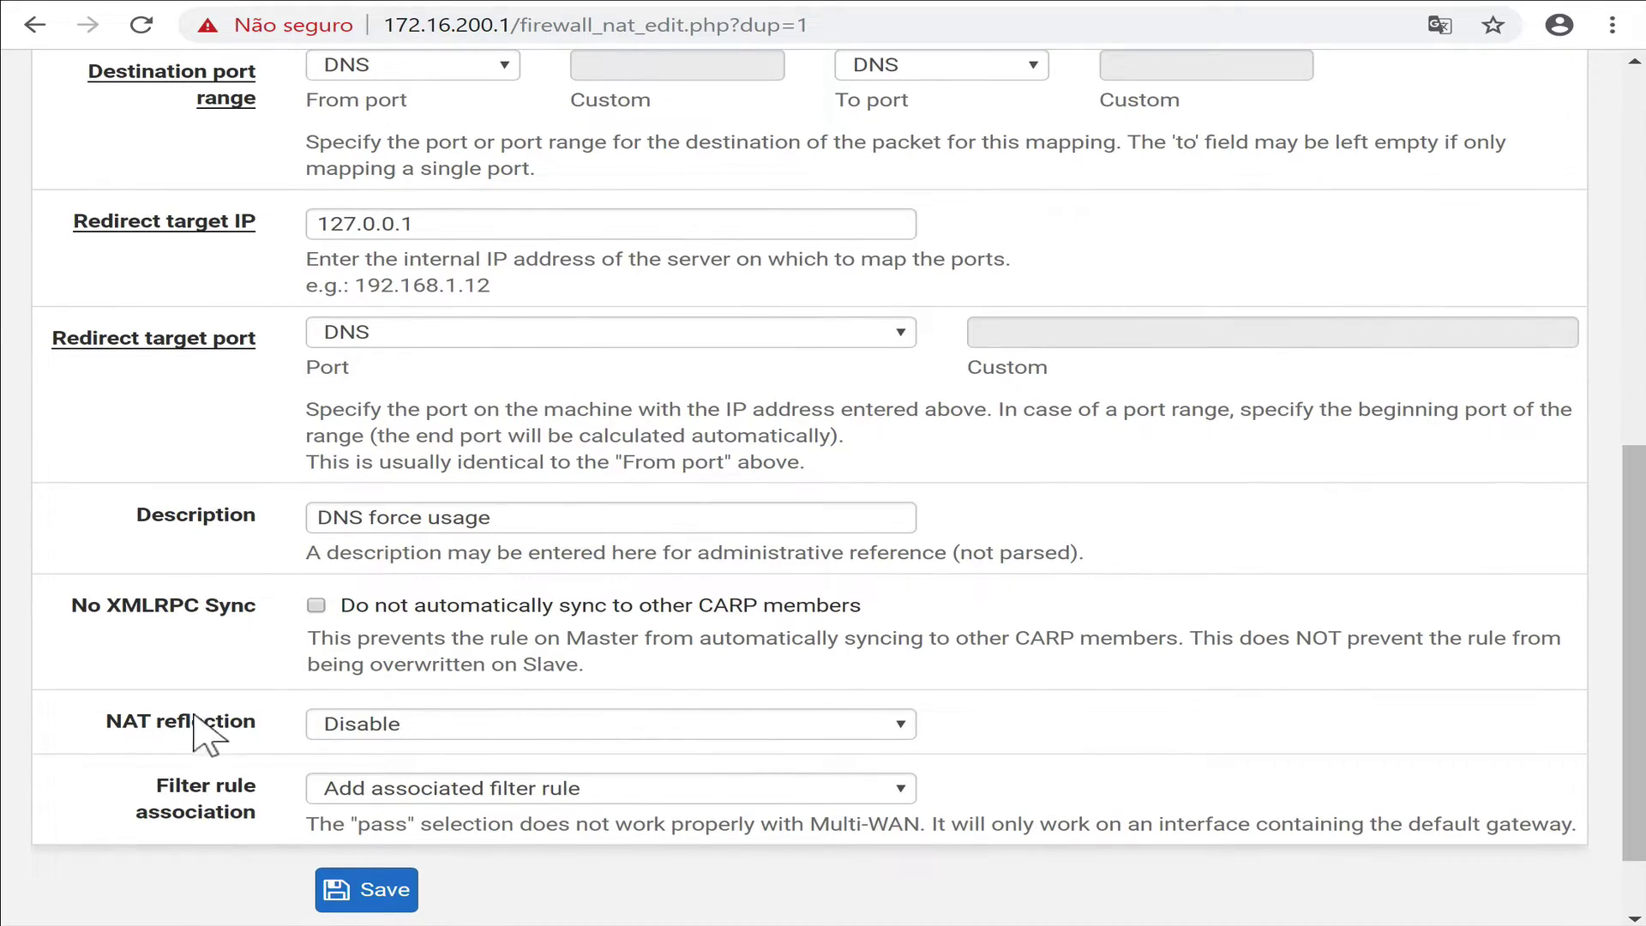
click(351, 888)
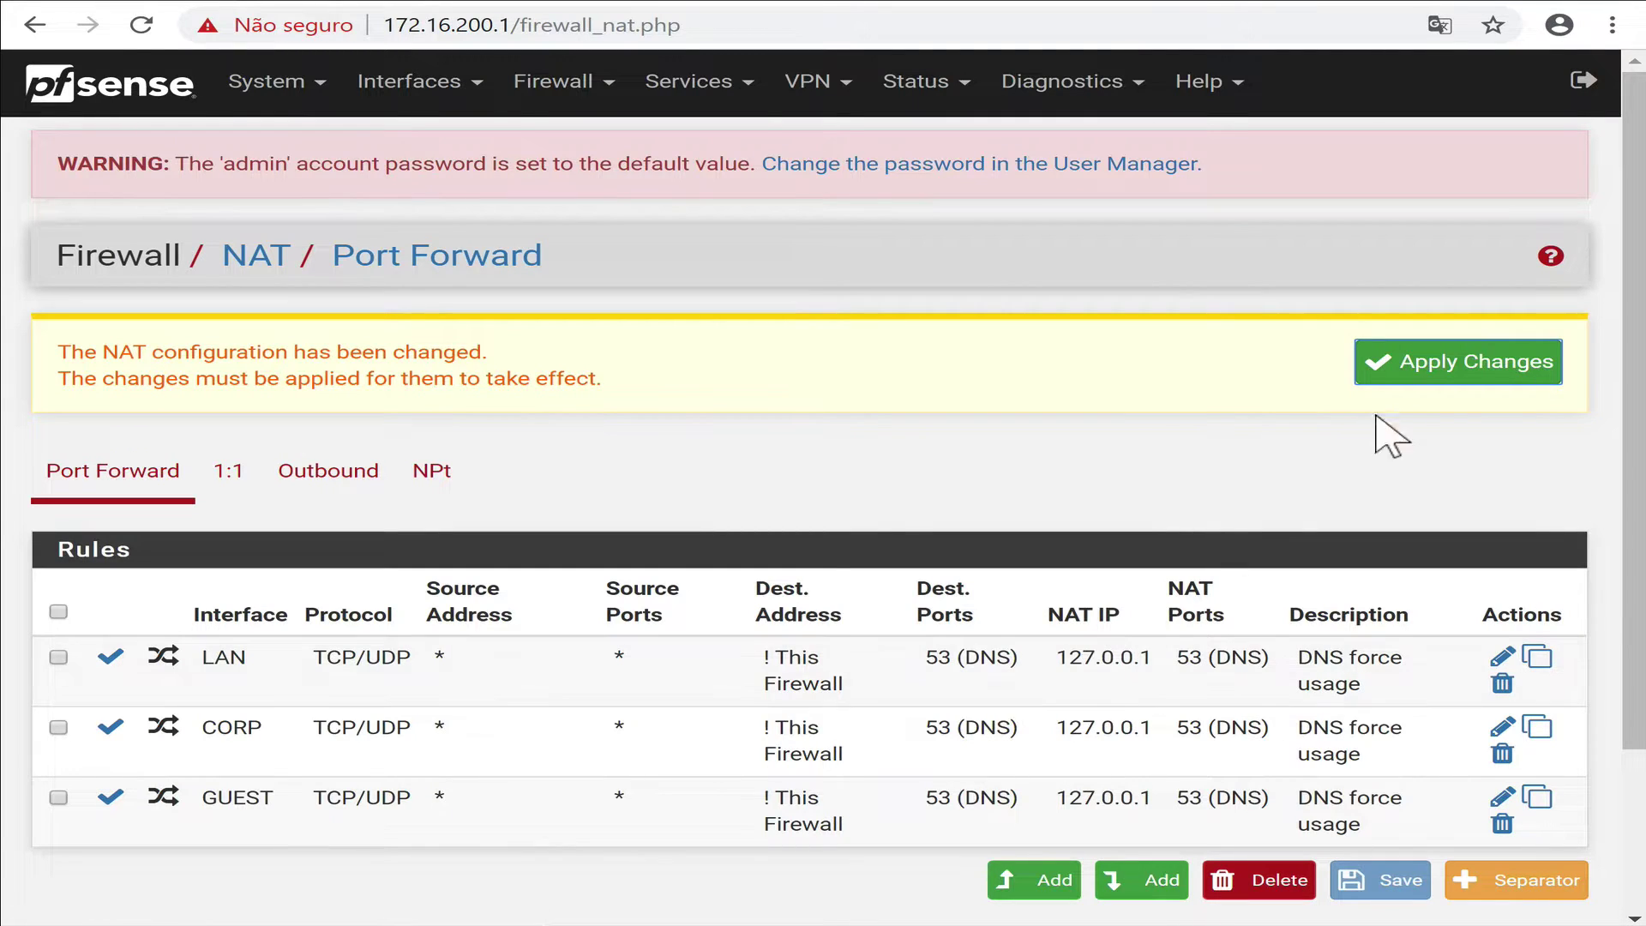
click(1481, 379)
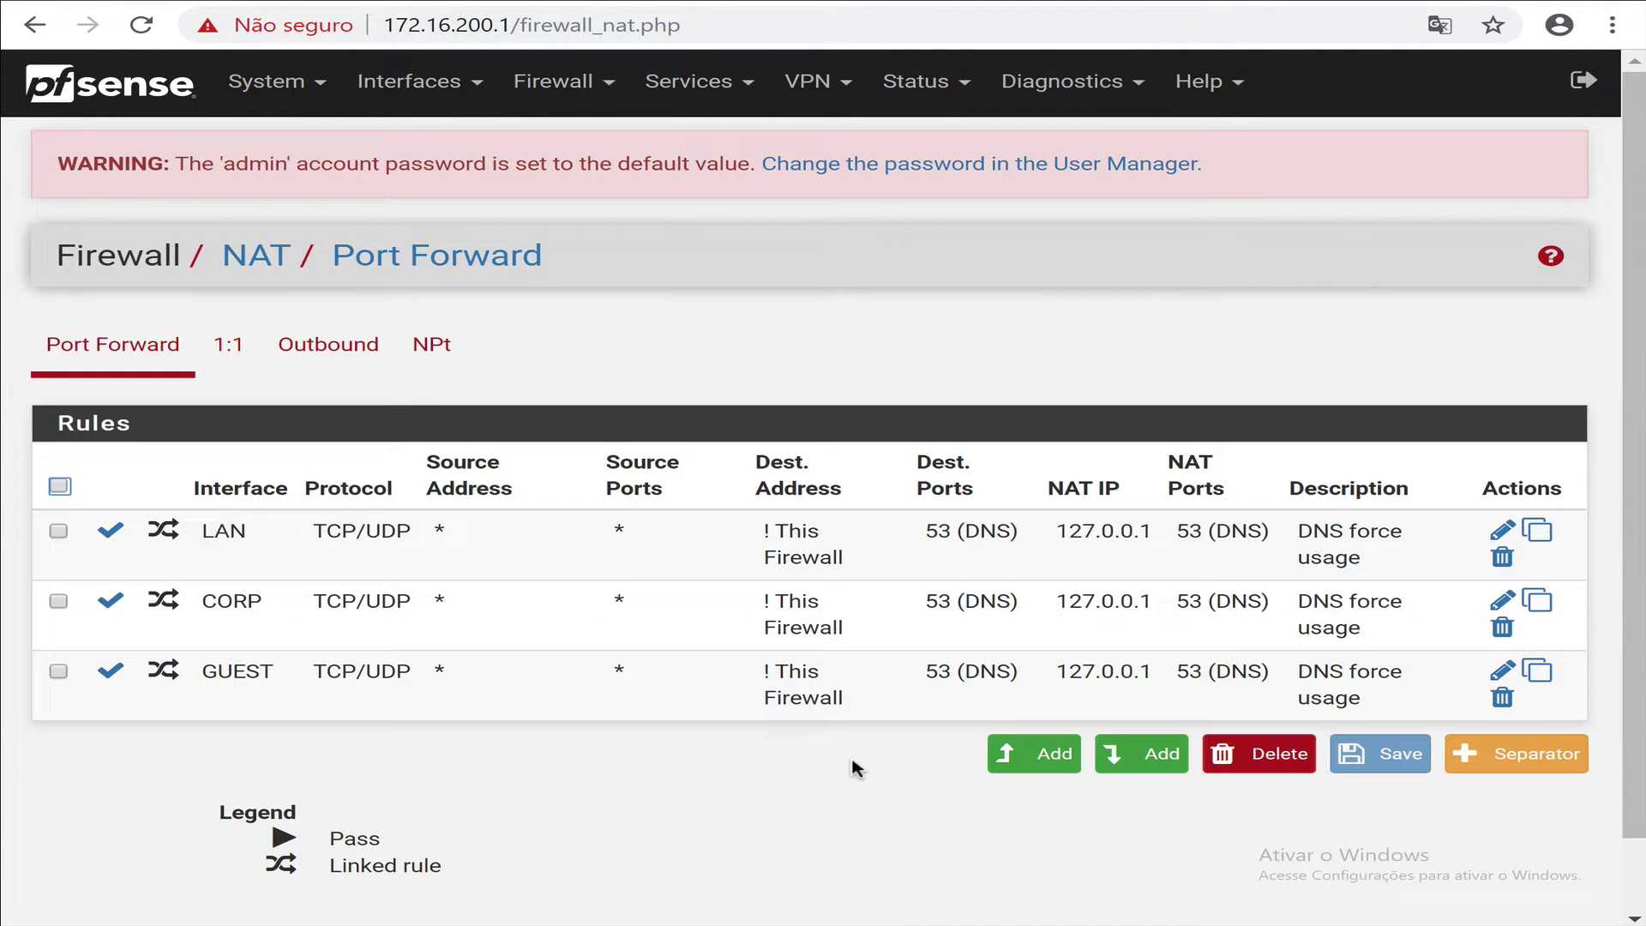
Review the port aliases, including FwPorts.
click(605, 105)
click(588, 150)
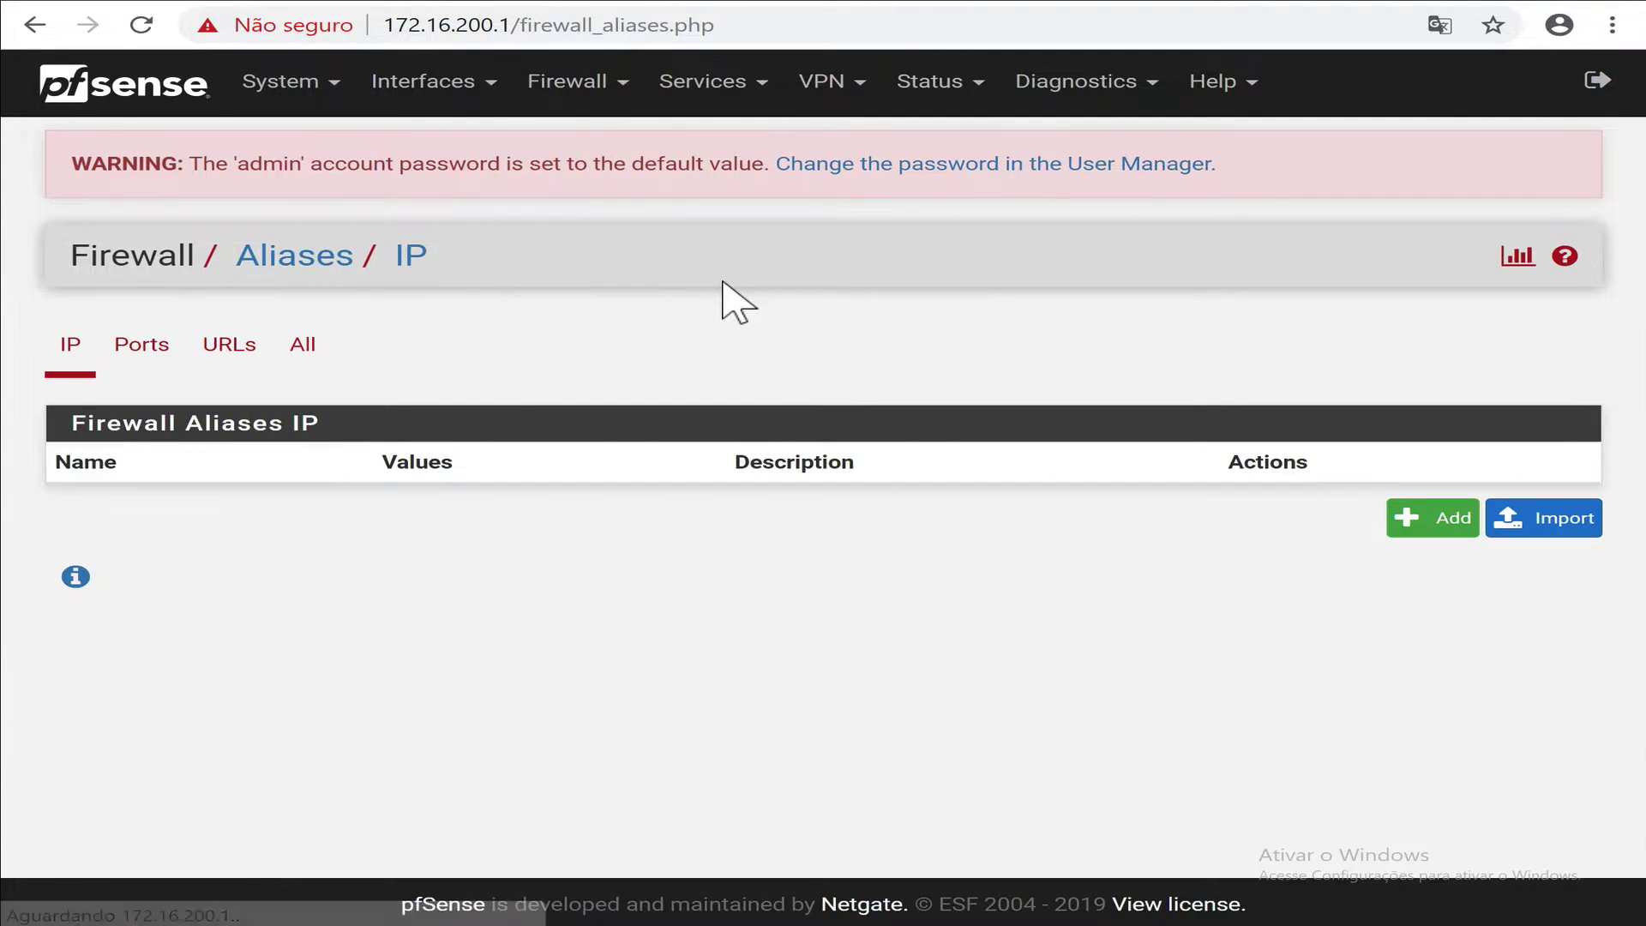
click(188, 367)
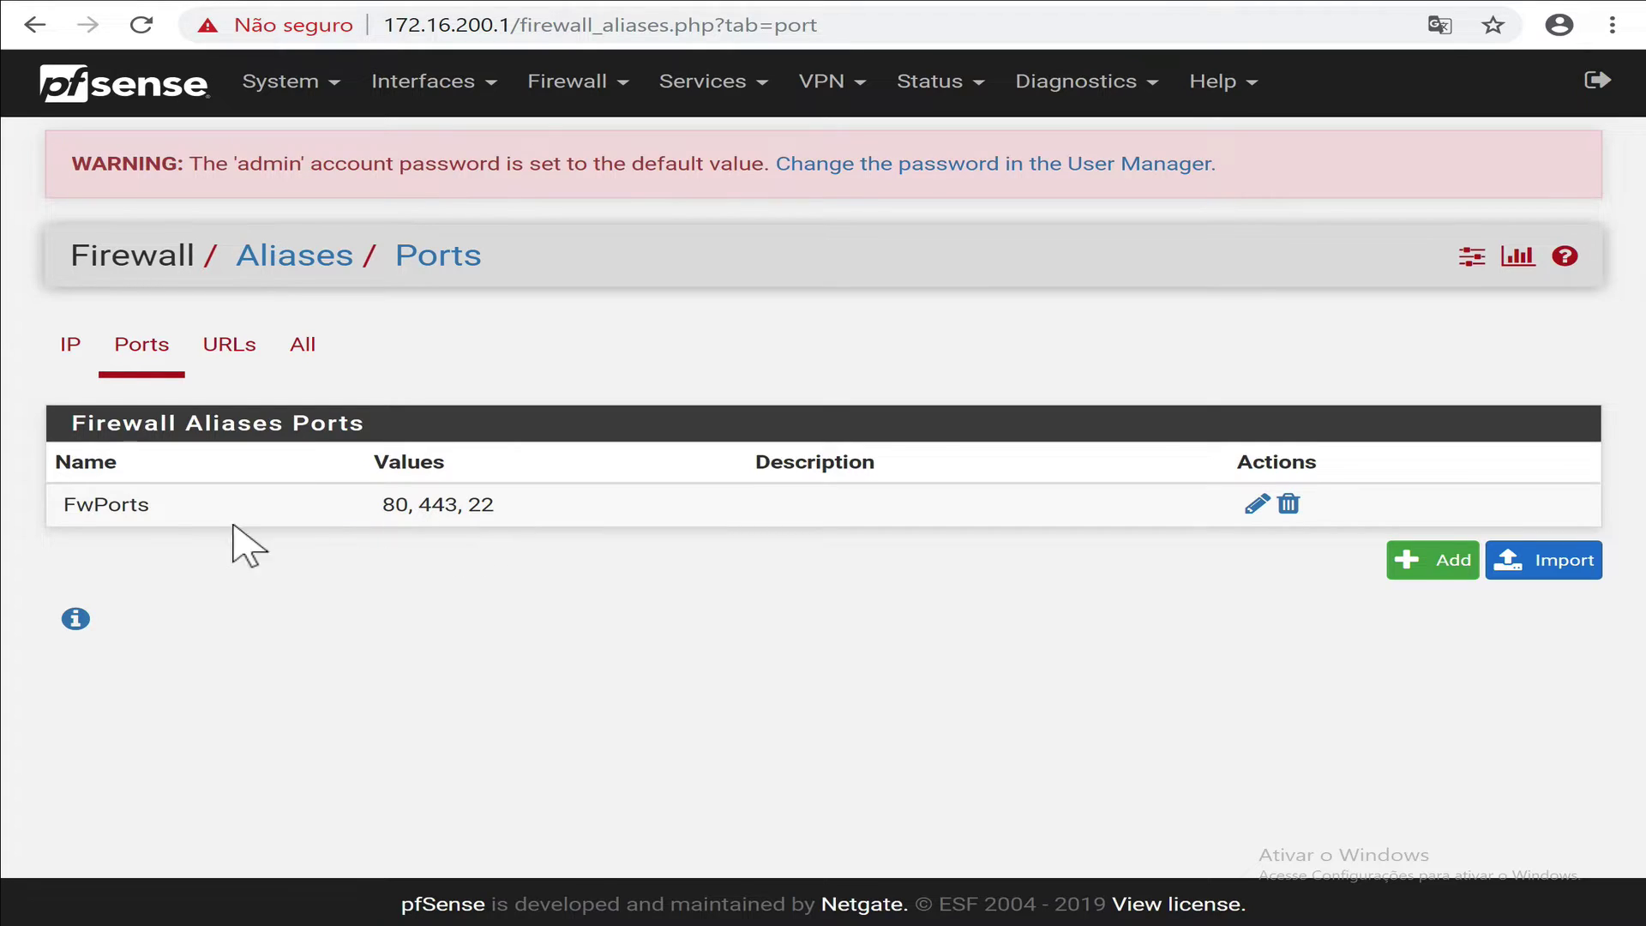
Start a new rule at the top of the CORP rules with action Block.
click(617, 84)
click(619, 219)
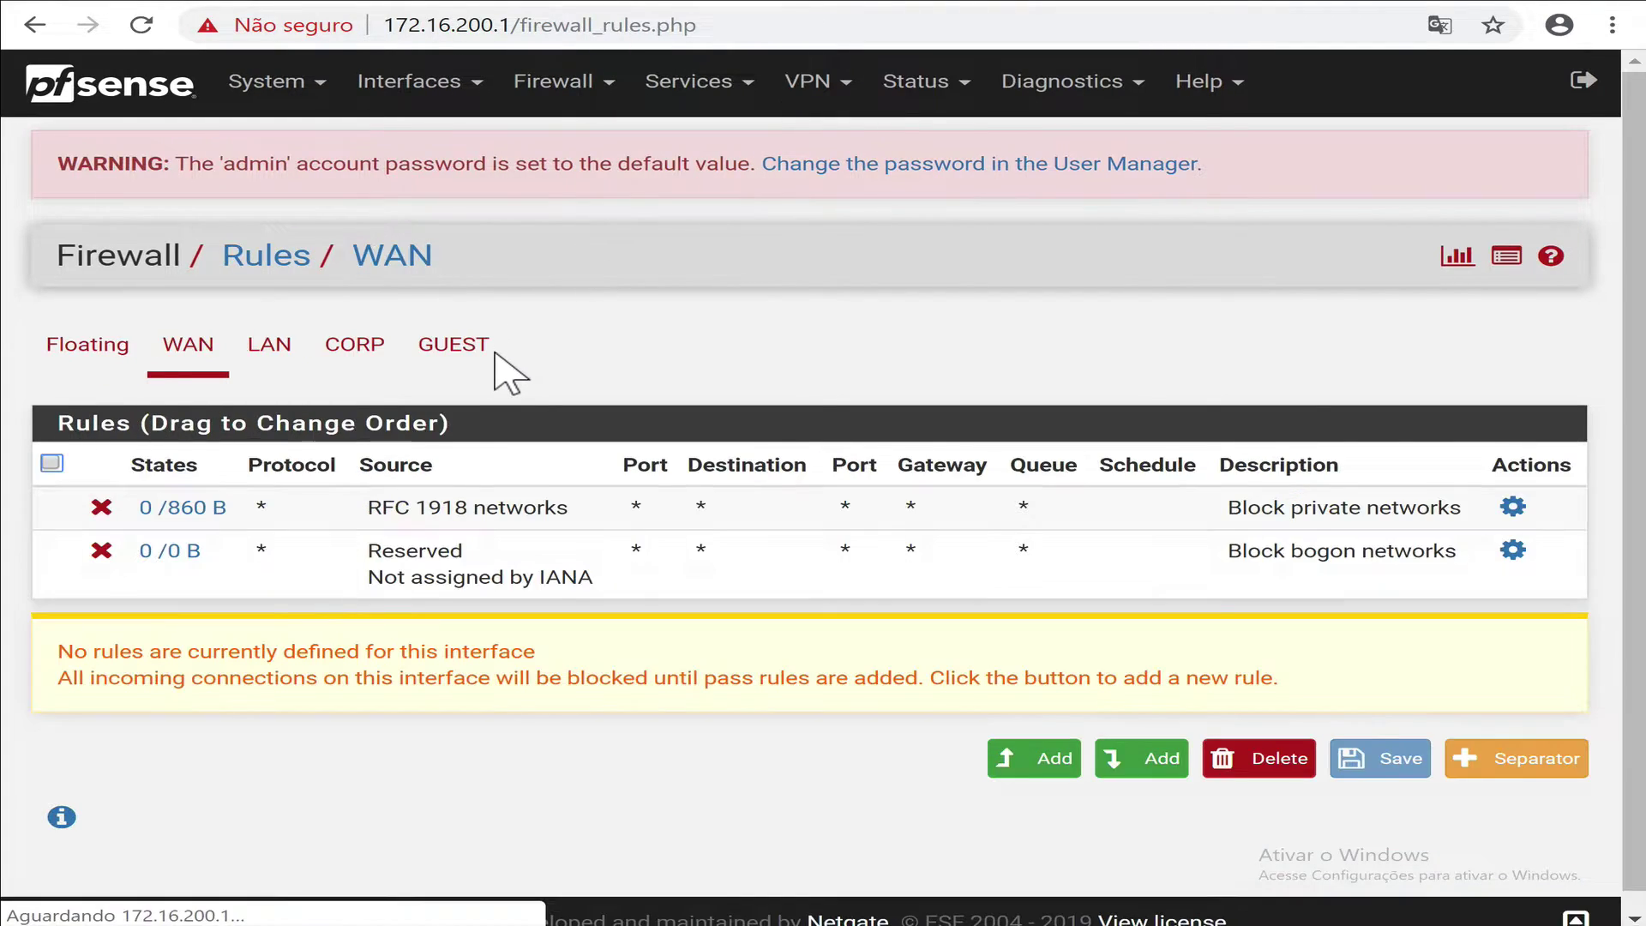
click(358, 356)
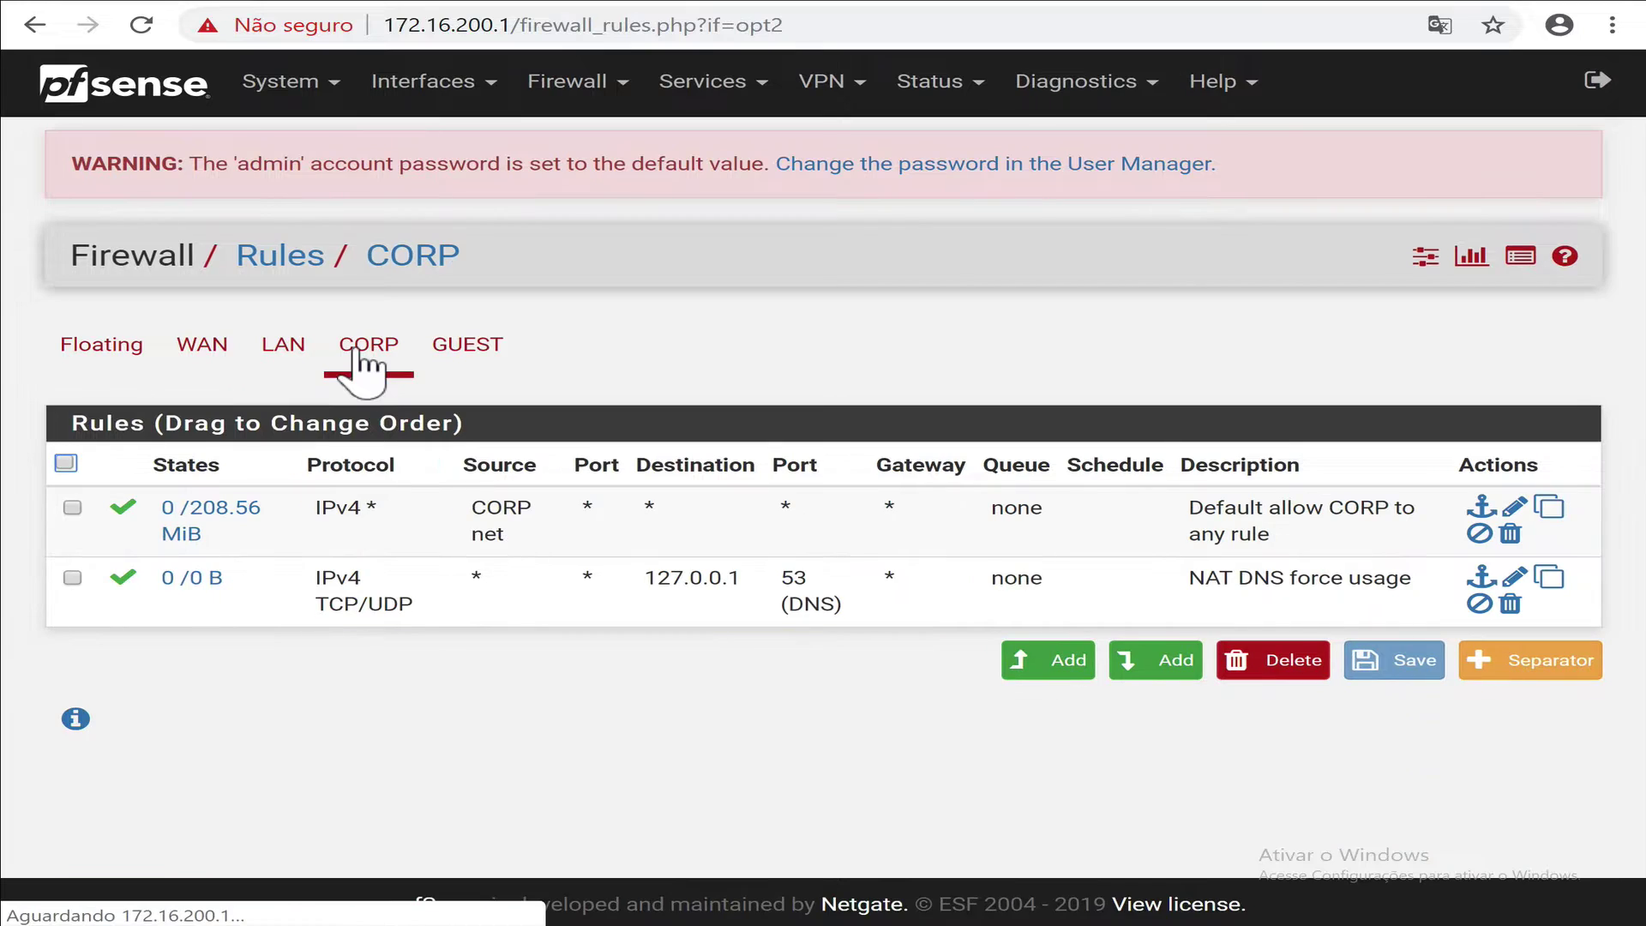
click(1047, 659)
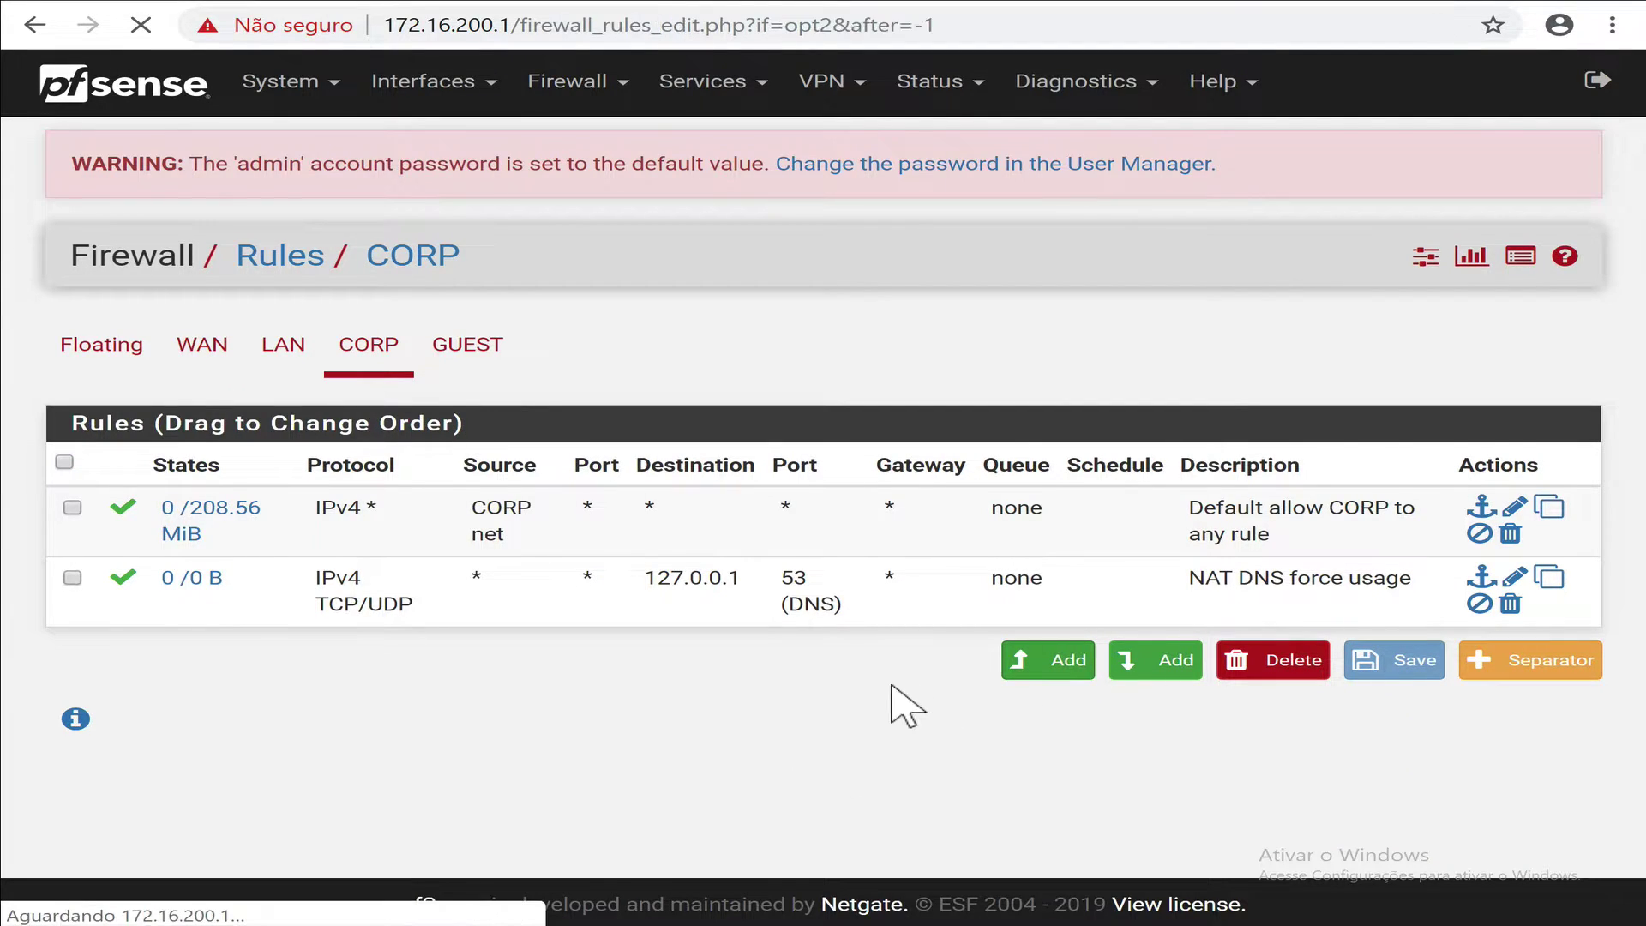
click(463, 385)
click(420, 433)
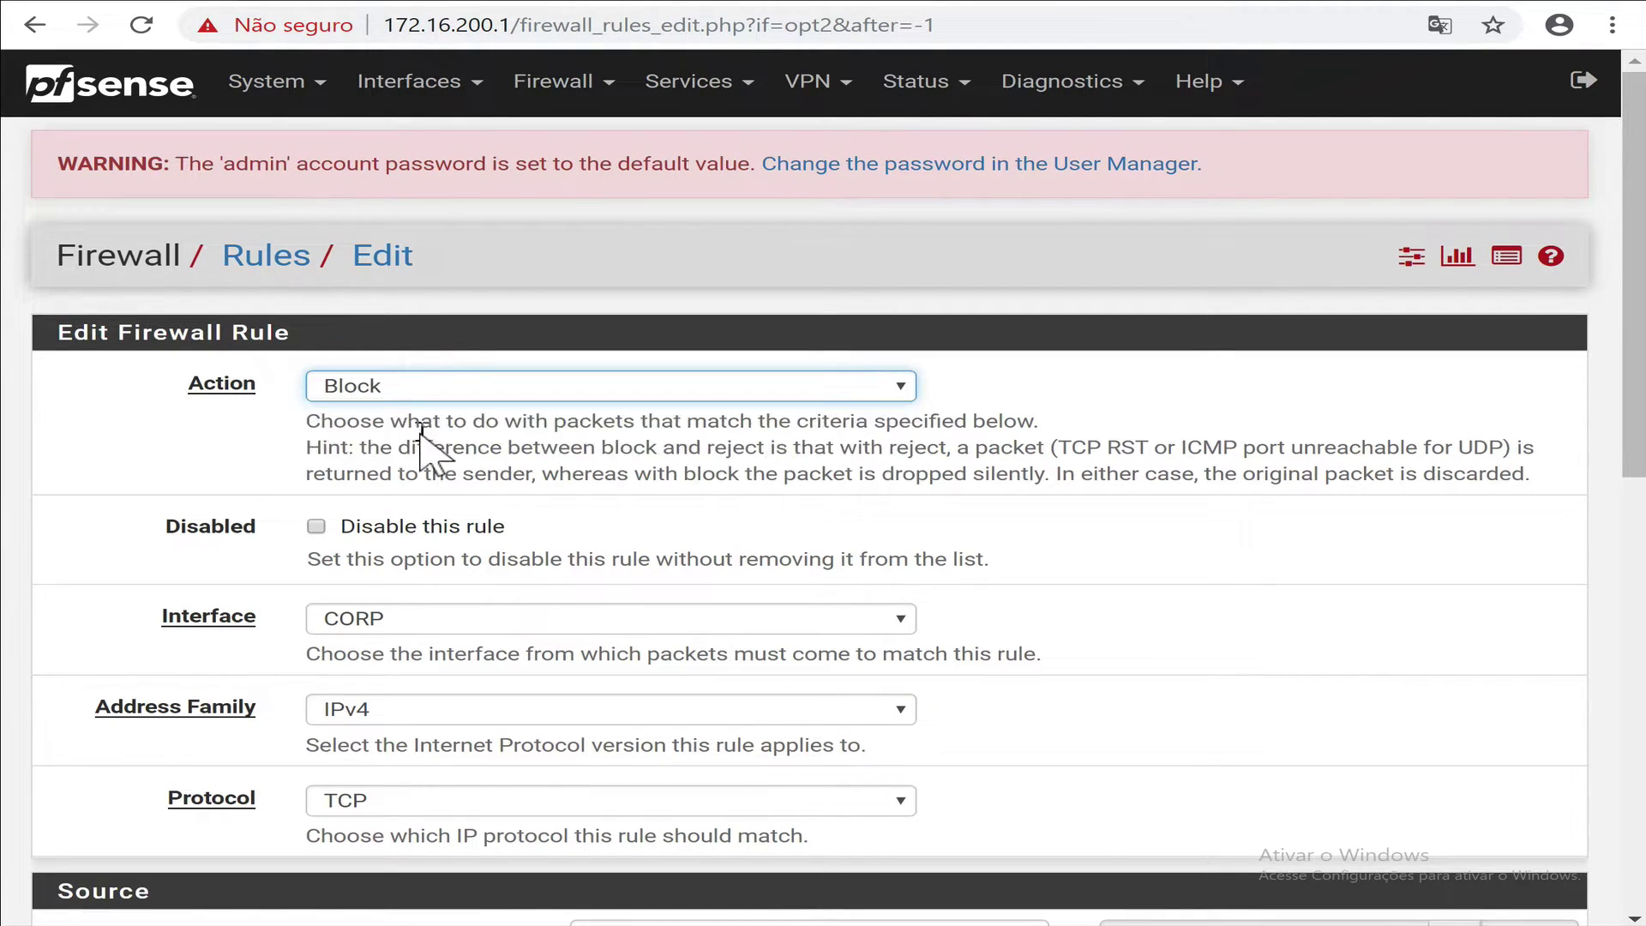
scroll(978, 707, down, 3)
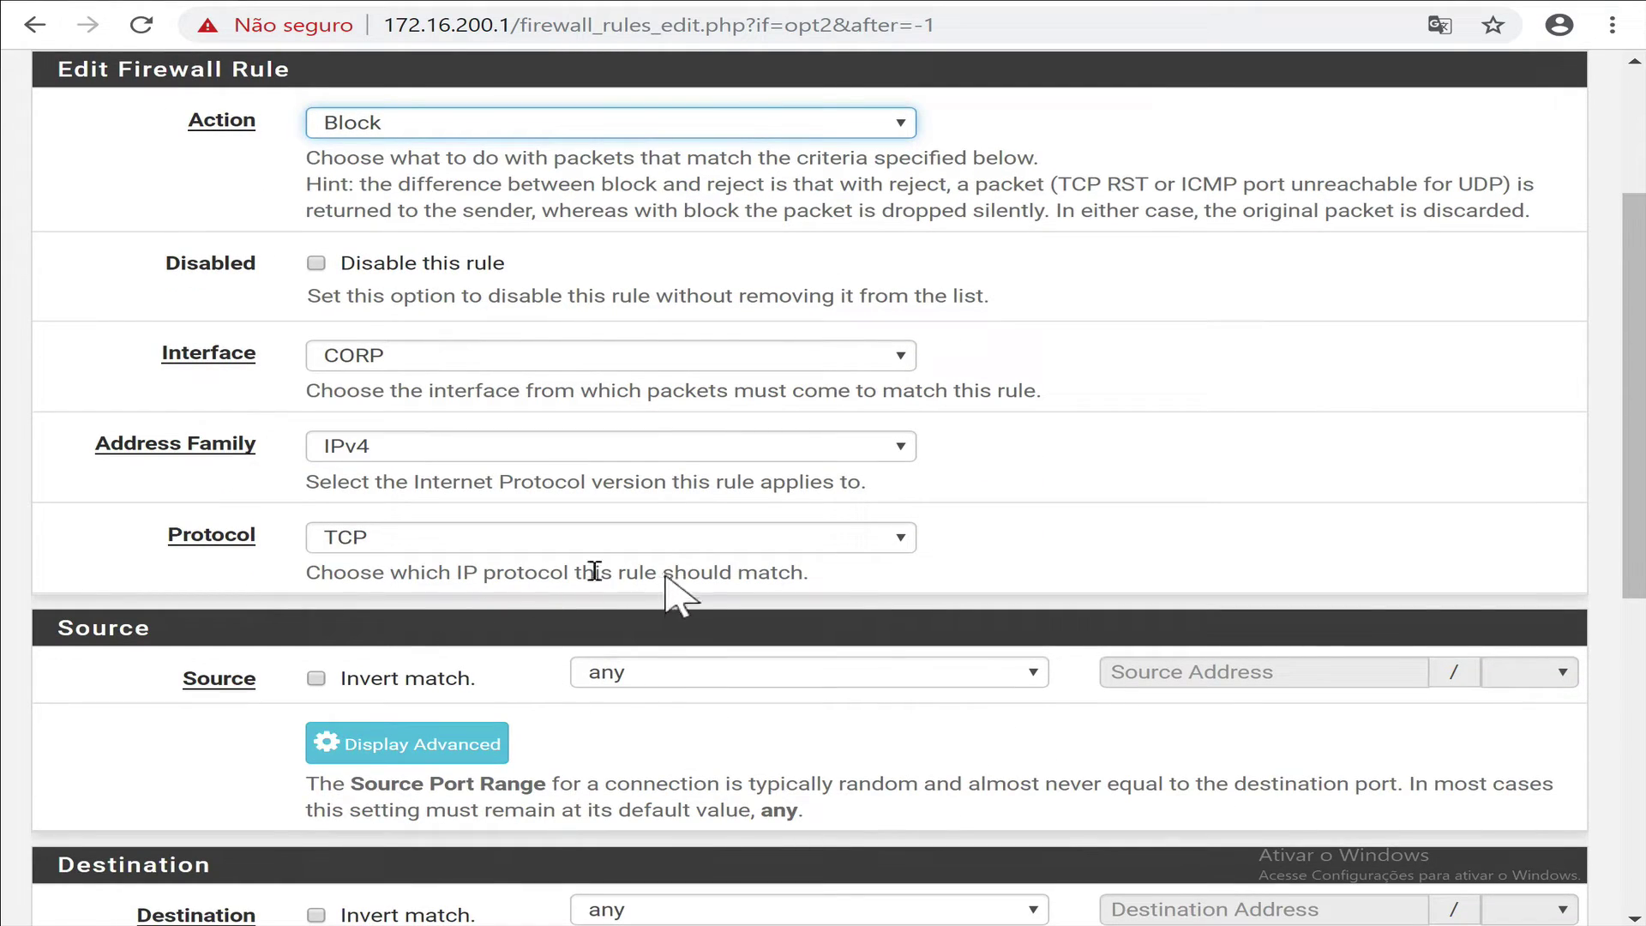
scroll(720, 686, down, 2)
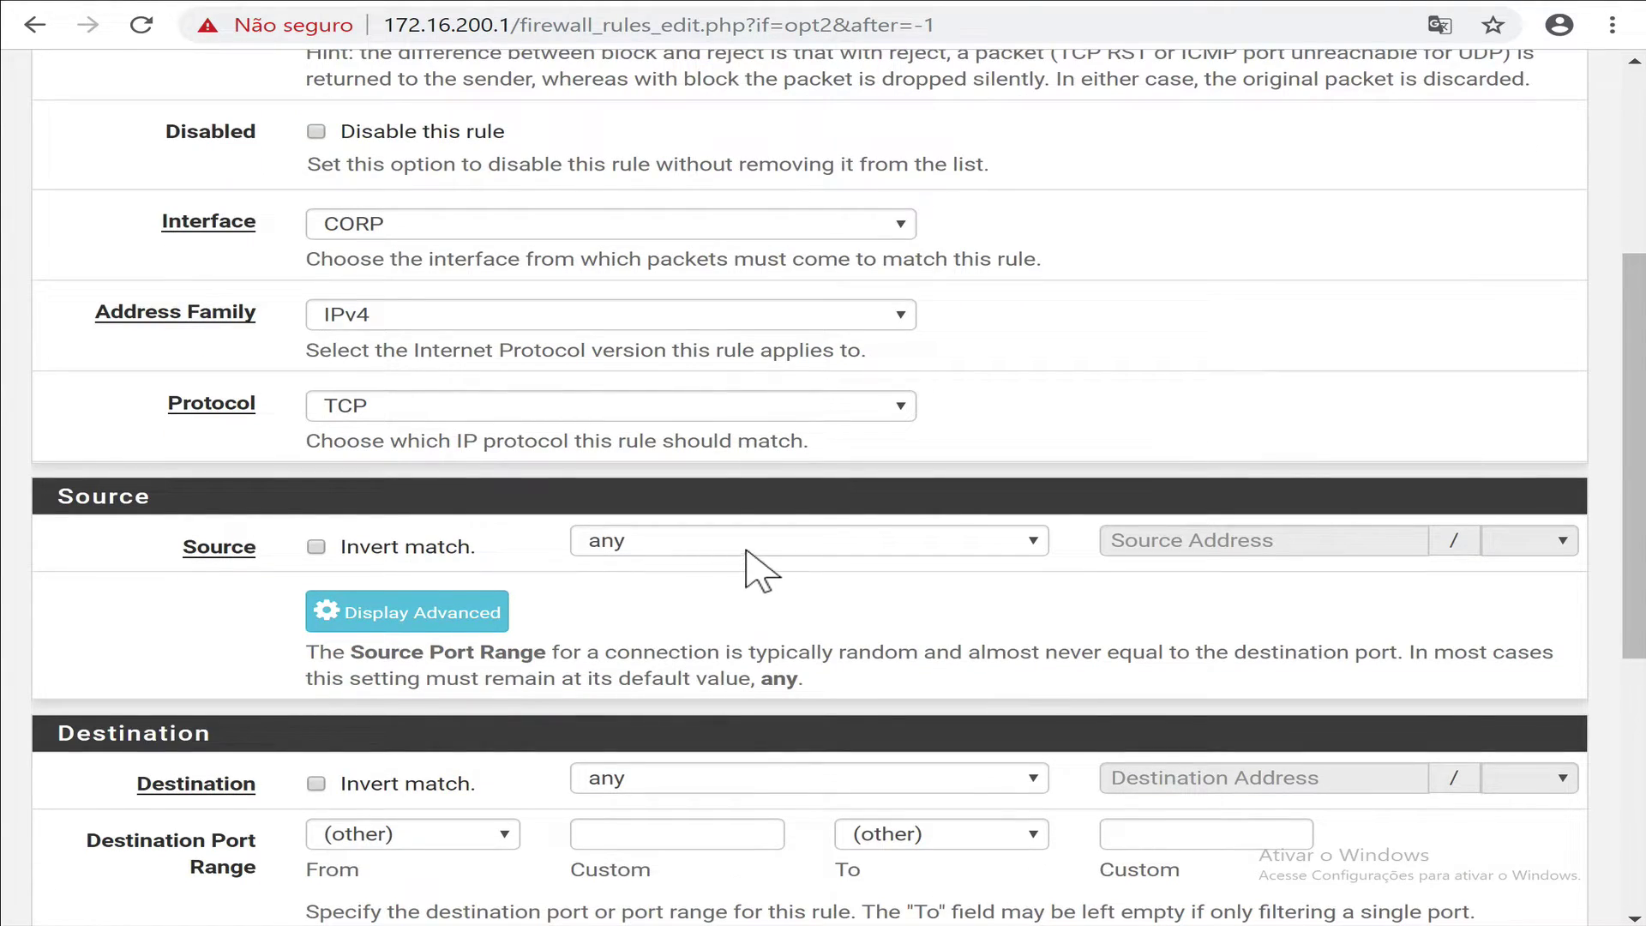
scroll(727, 600, down, 2)
key(Tab)
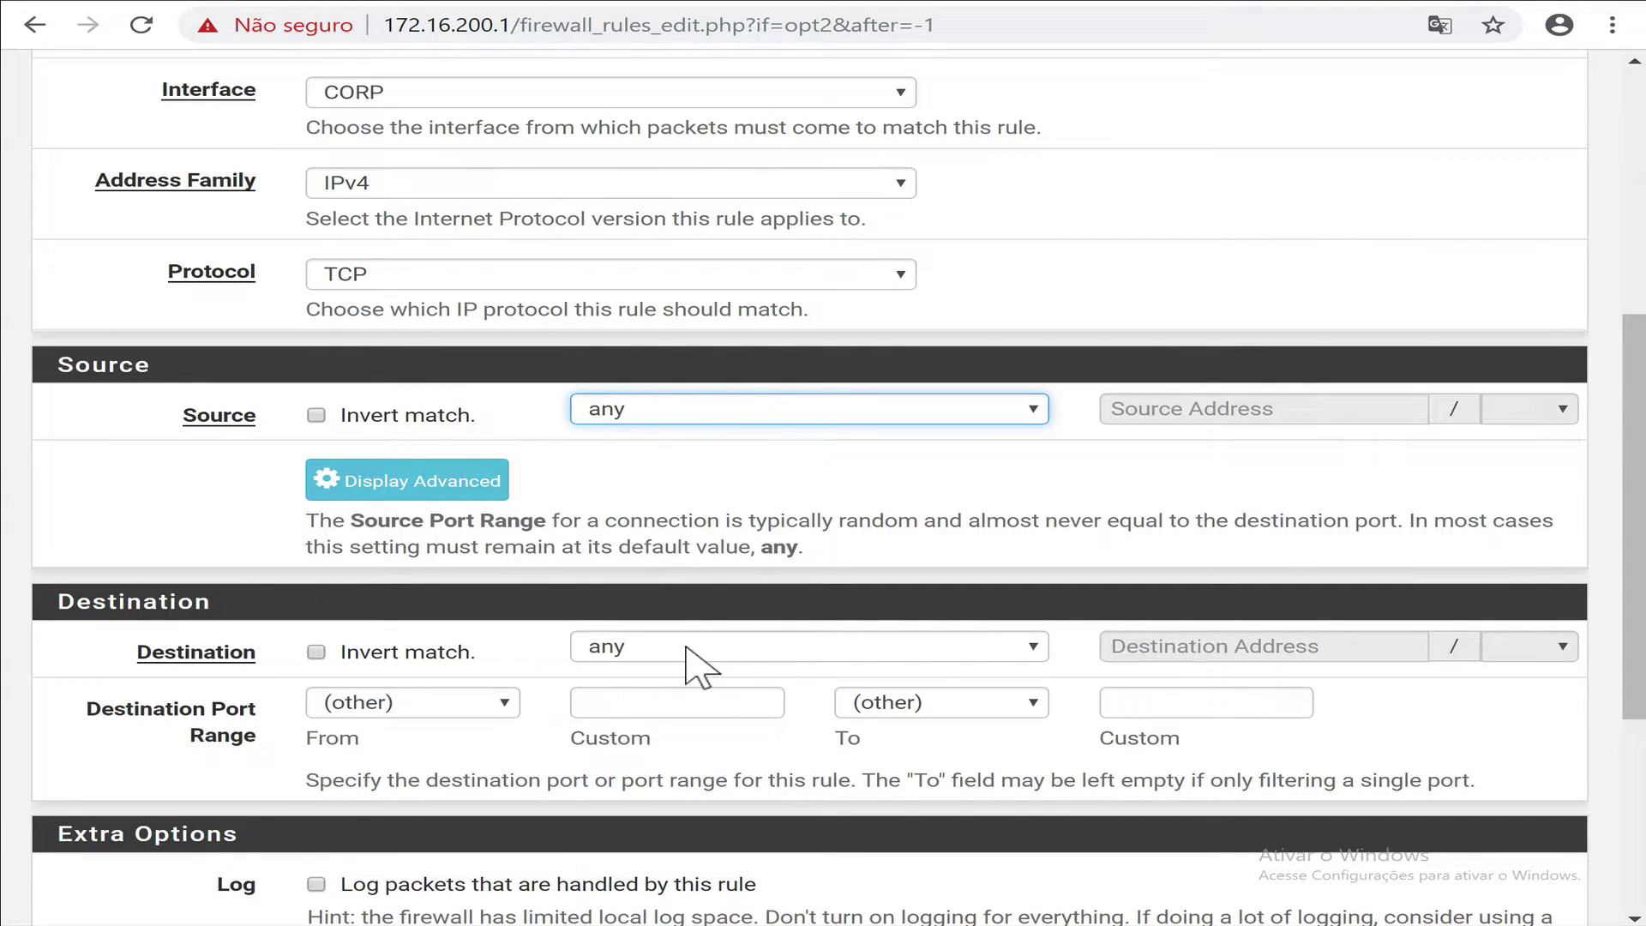
Set the destination to This firewall with port range FwPorts to FwPorts.
click(690, 646)
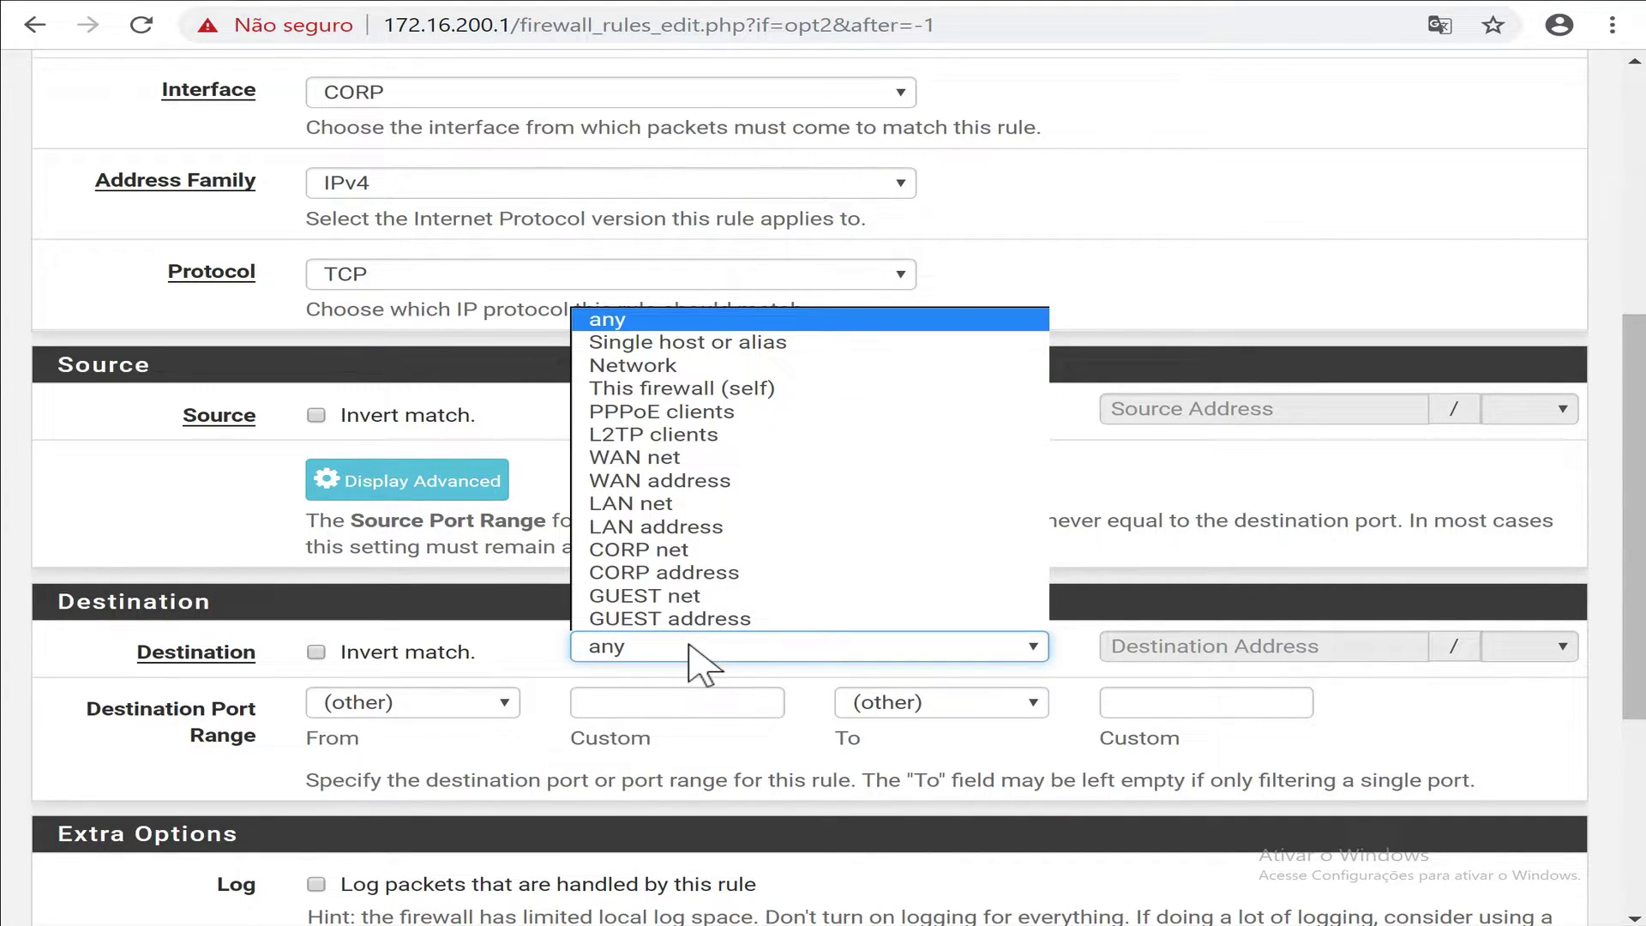
click(699, 384)
scroll(591, 784, down, 2)
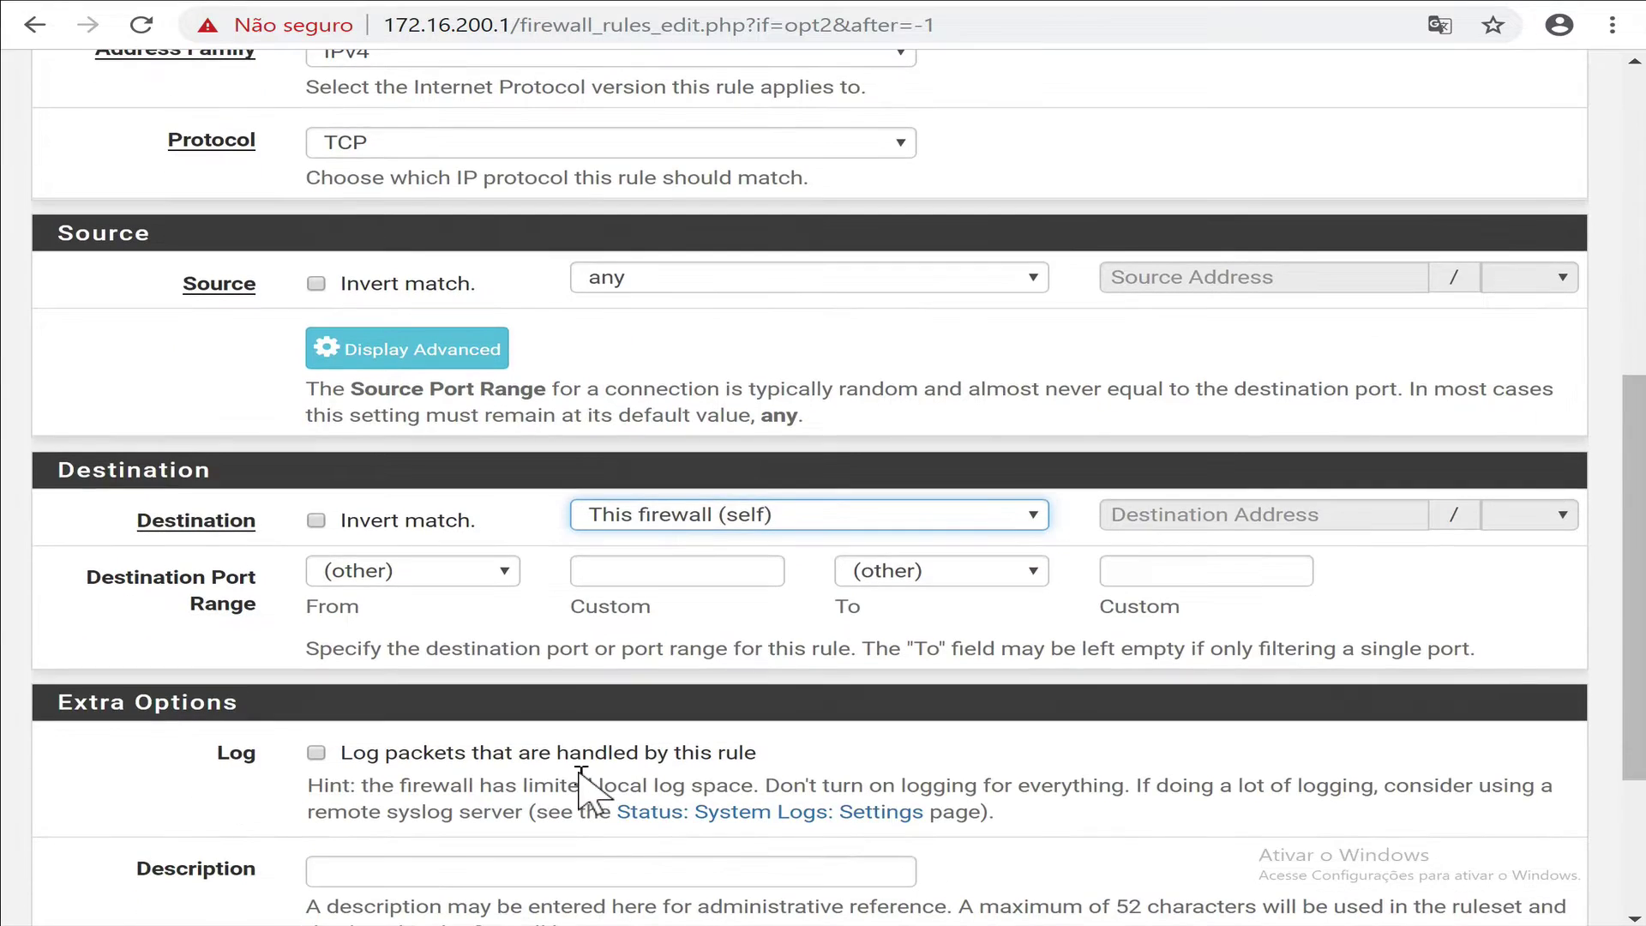
click(674, 577)
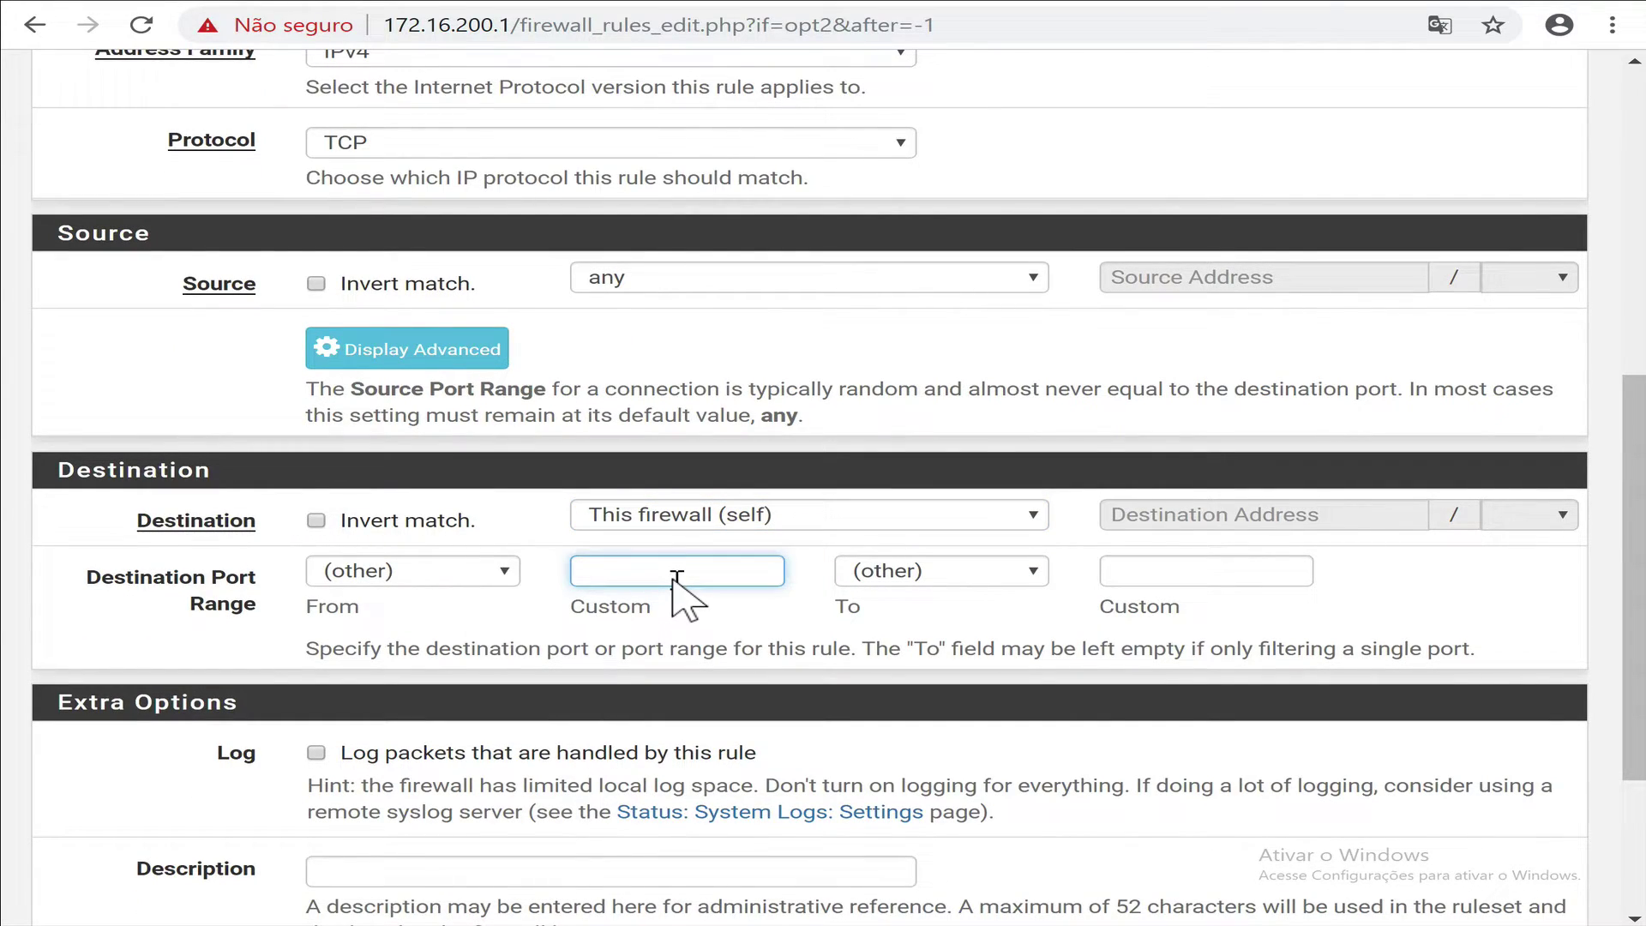
text(F)
click(677, 613)
click(1160, 575)
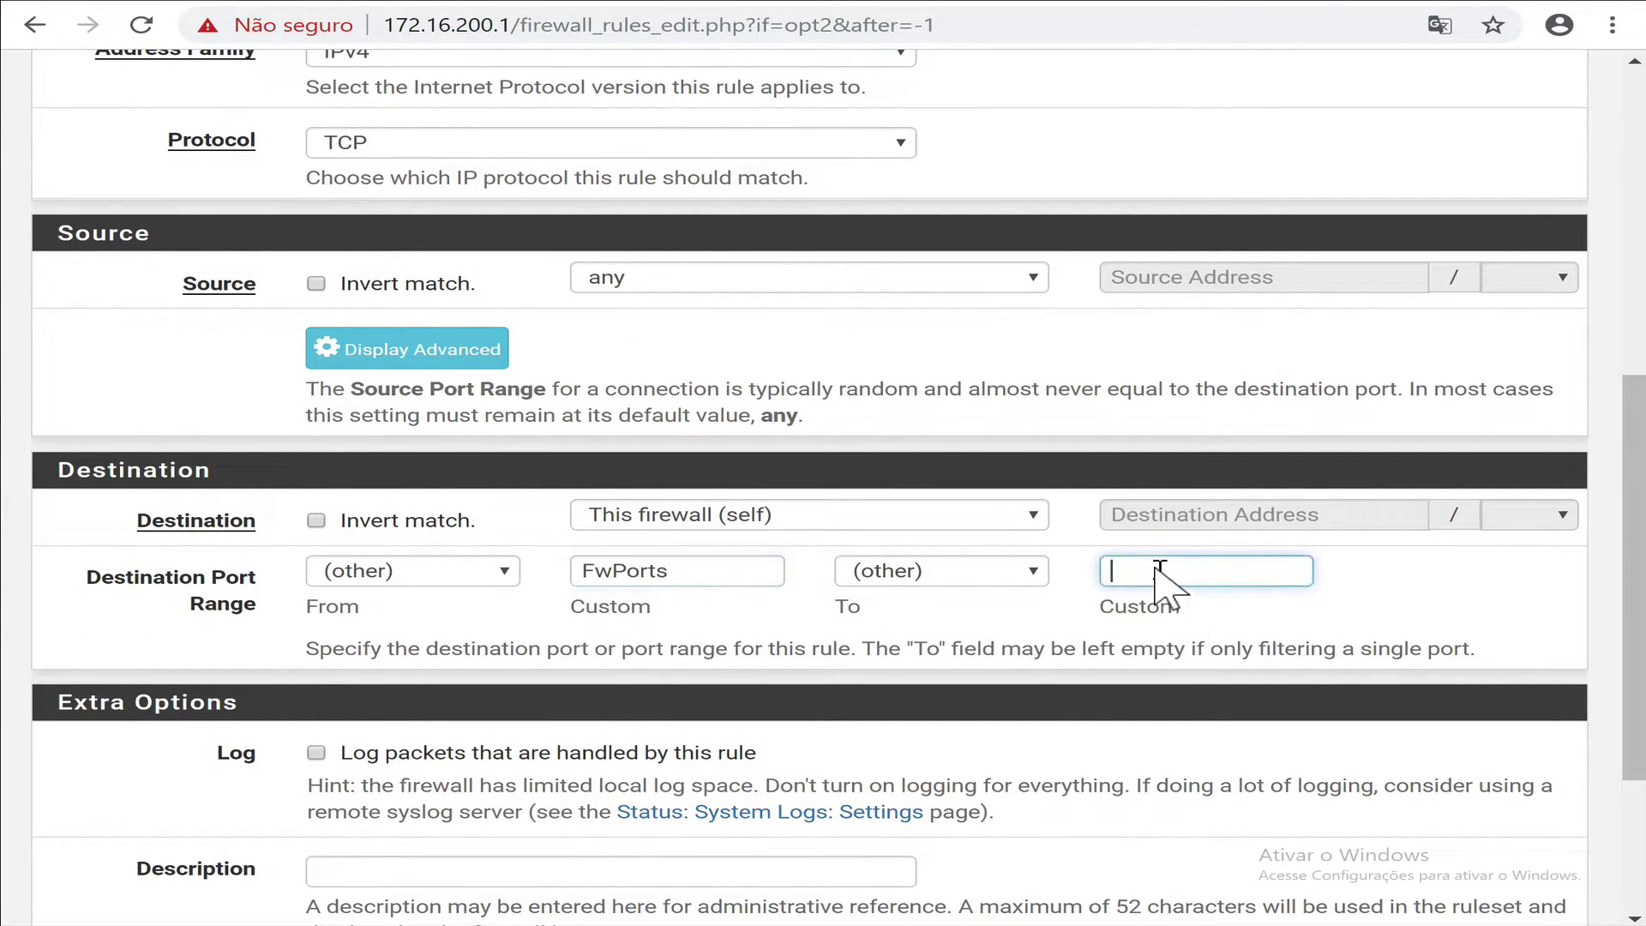
text(F)
click(1159, 610)
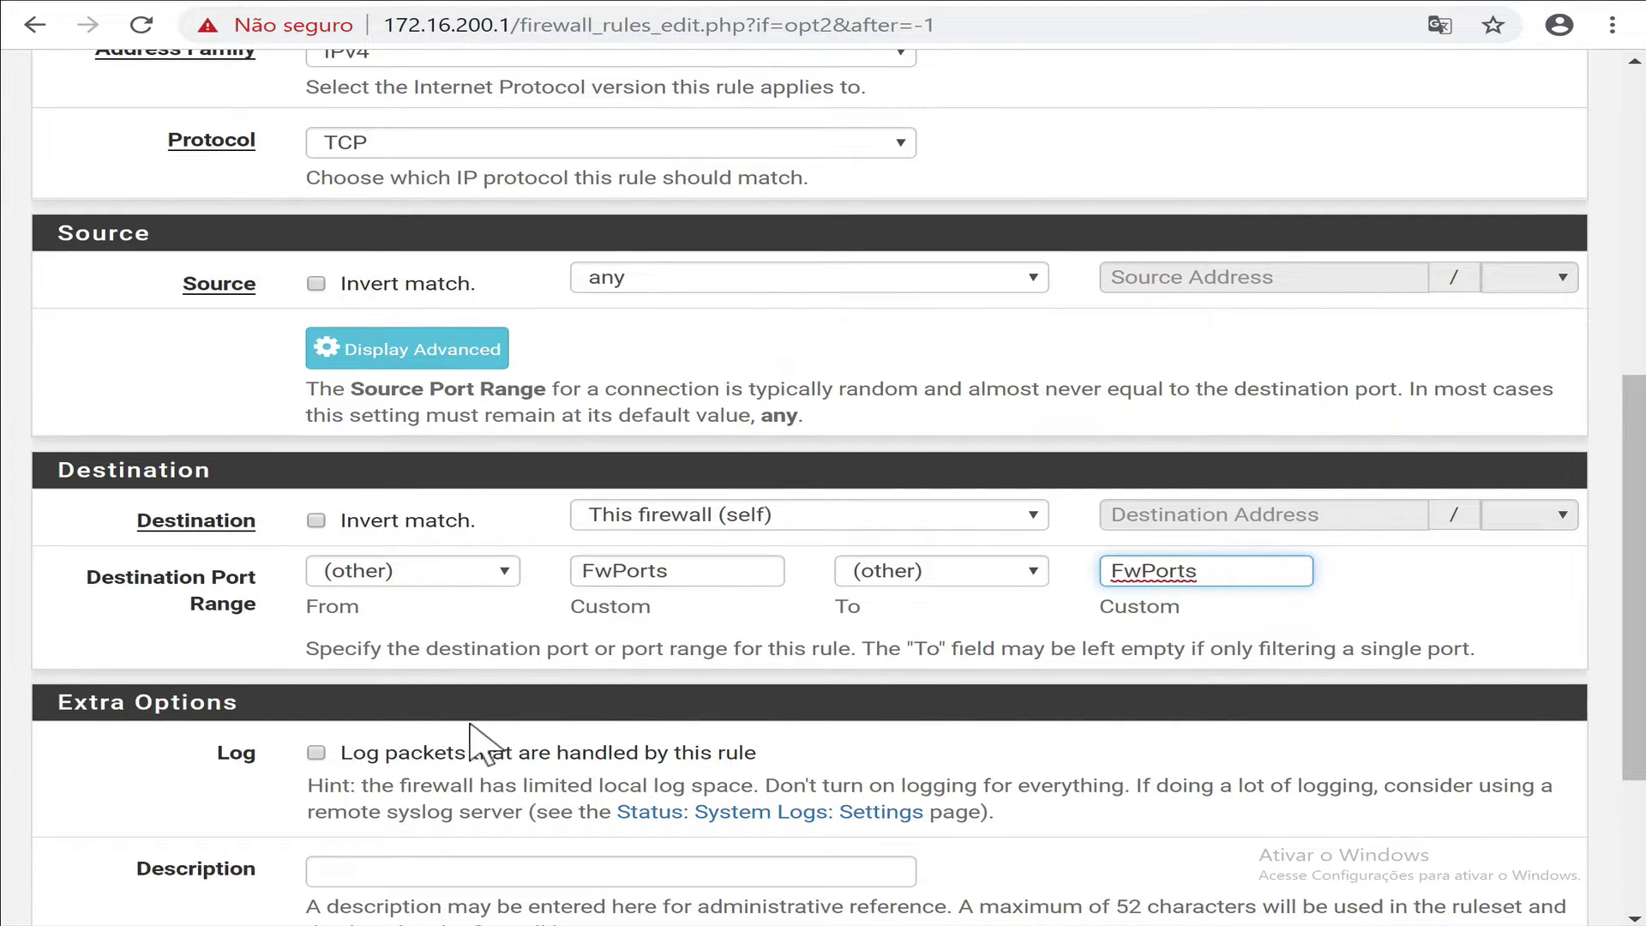
Describe the rule as 'Firewall adm ports deny access'.
scroll(489, 746, down, 1)
scroll(488, 746, down, 1)
click(448, 741)
text(Firewall adm ports deny access)
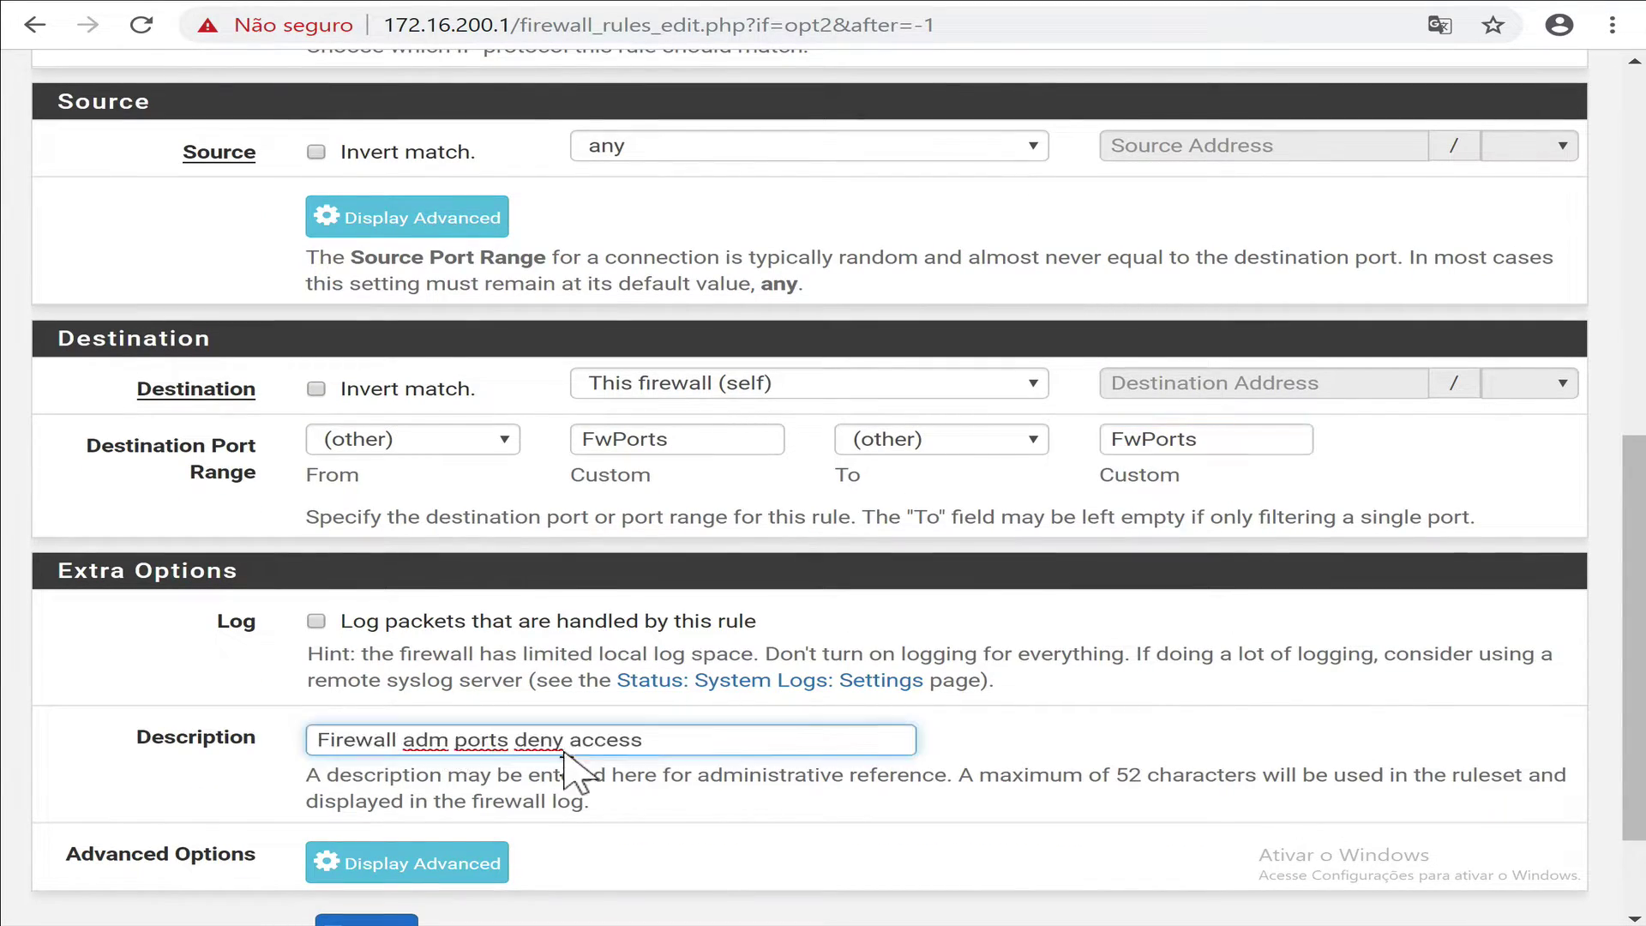
scroll(562, 849, down, 2)
Save the admin-port block rule and apply the CORP rule changes.
click(373, 796)
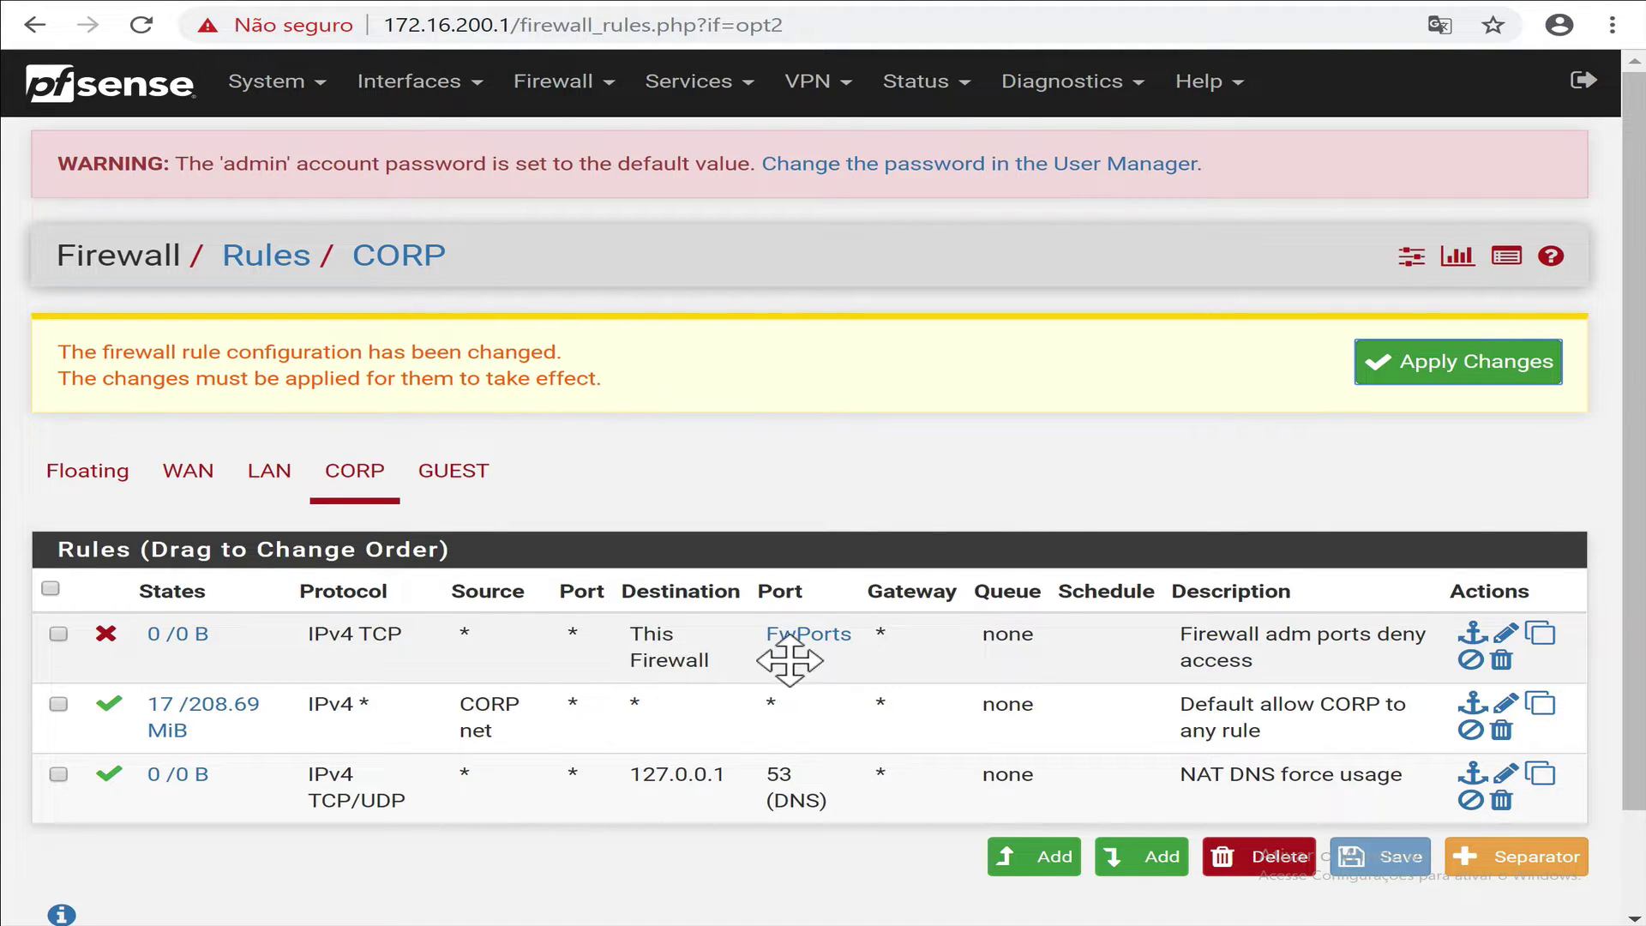
mouse_move(807, 637)
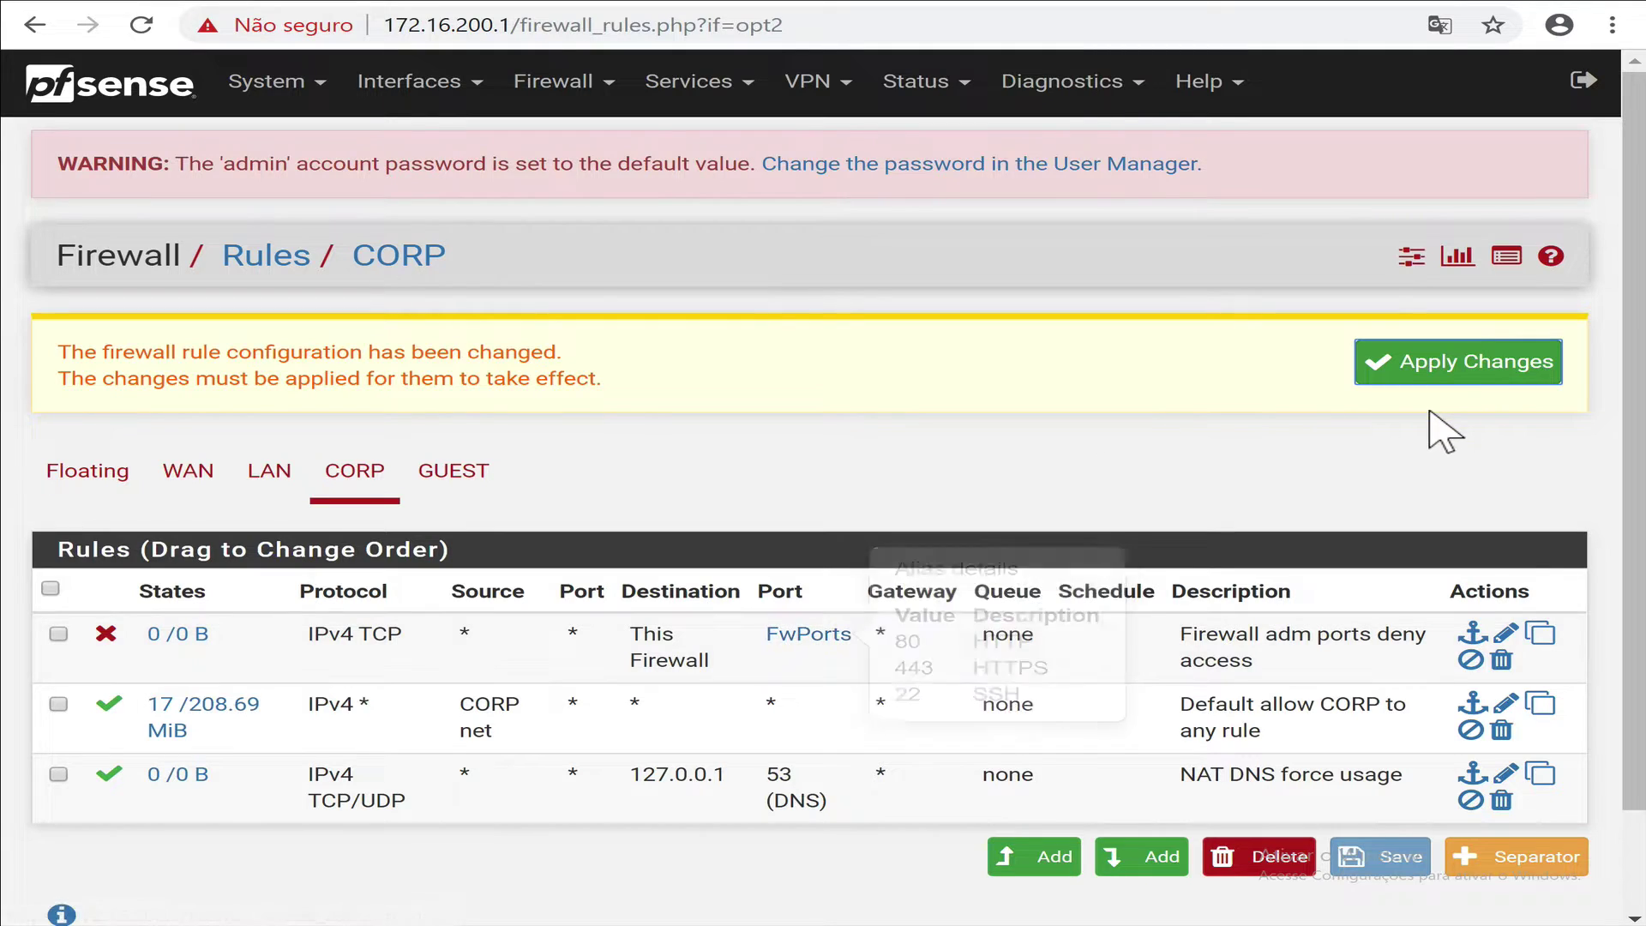
click(1442, 377)
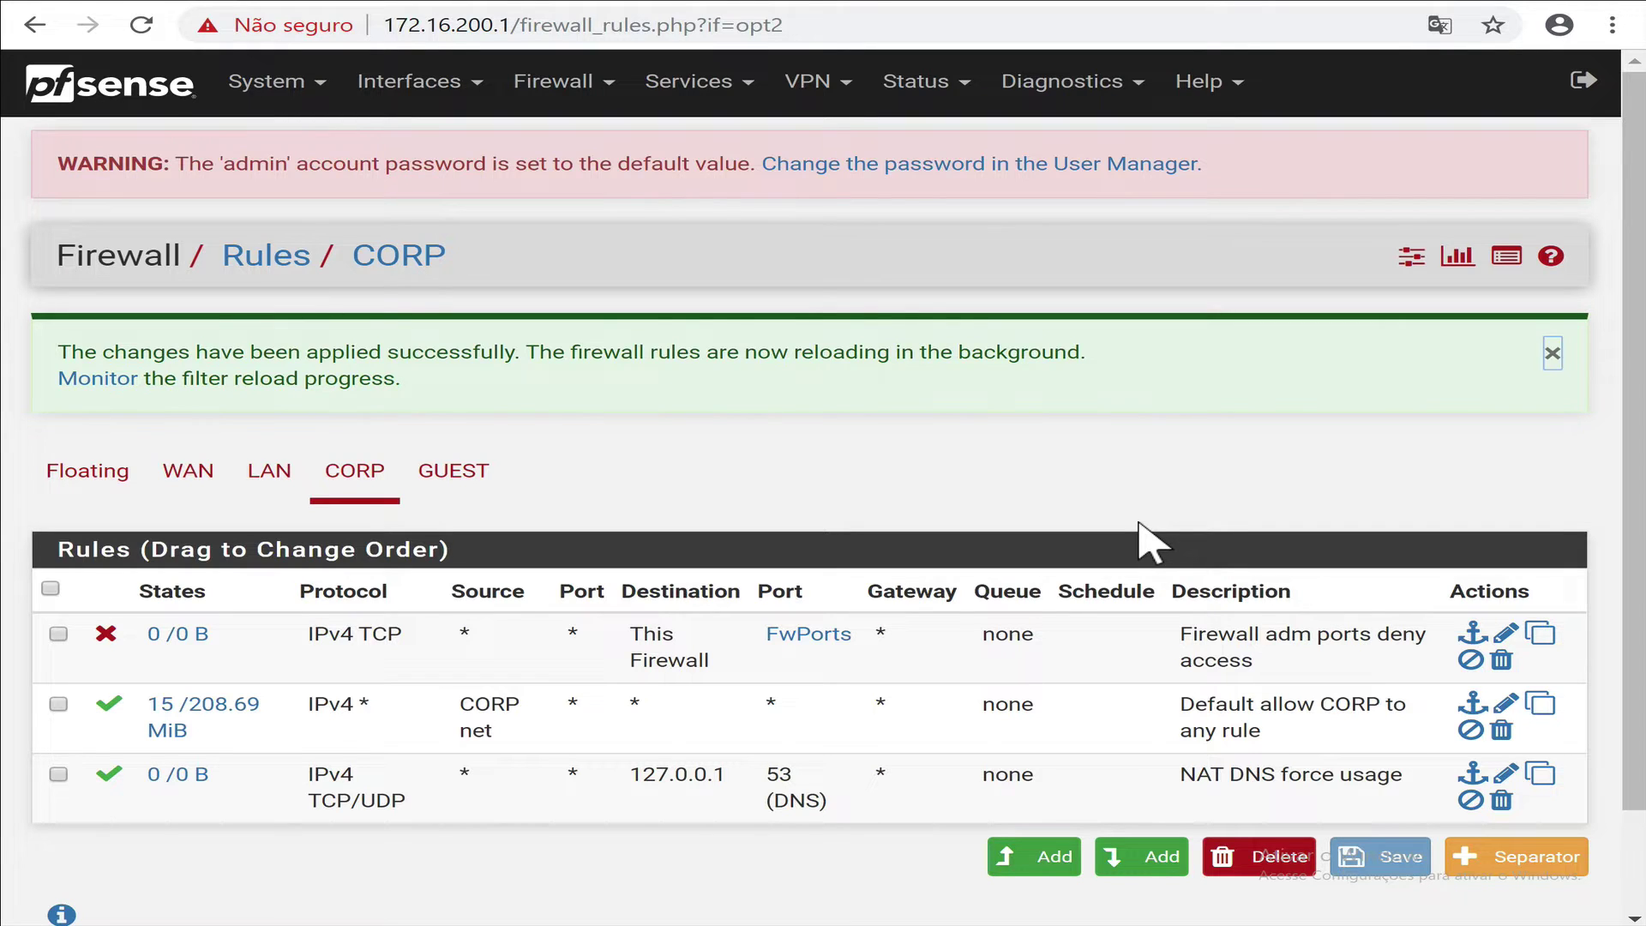
Enable logging on the admin-port block rule, save it and apply the changes.
click(376, 473)
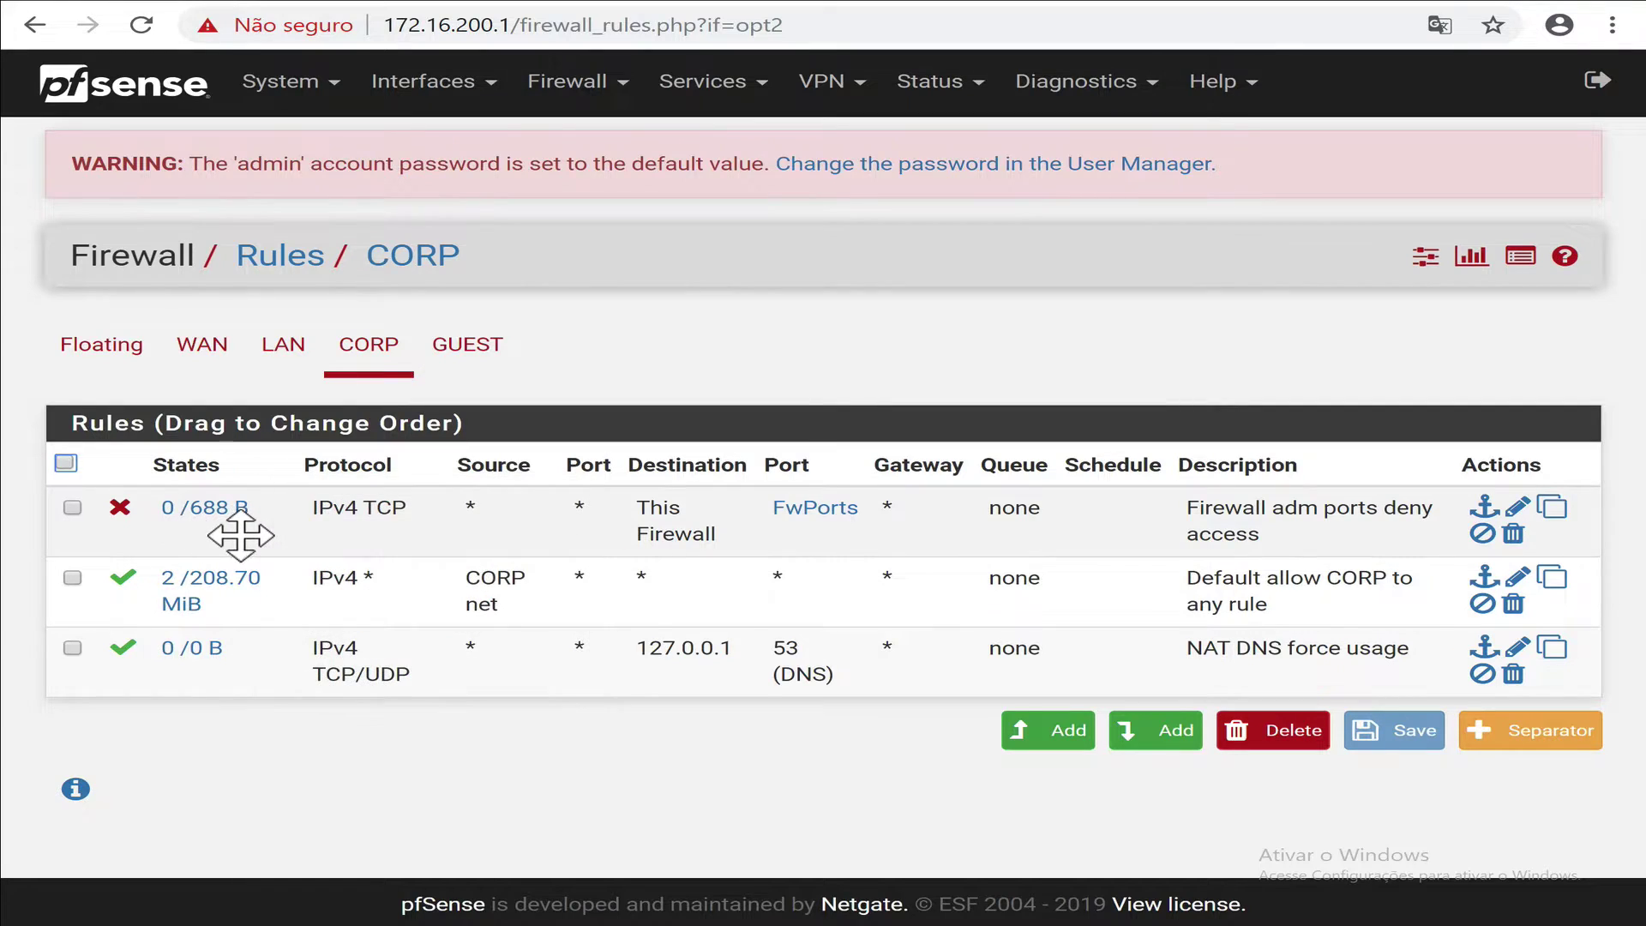
mouse_move(223, 515)
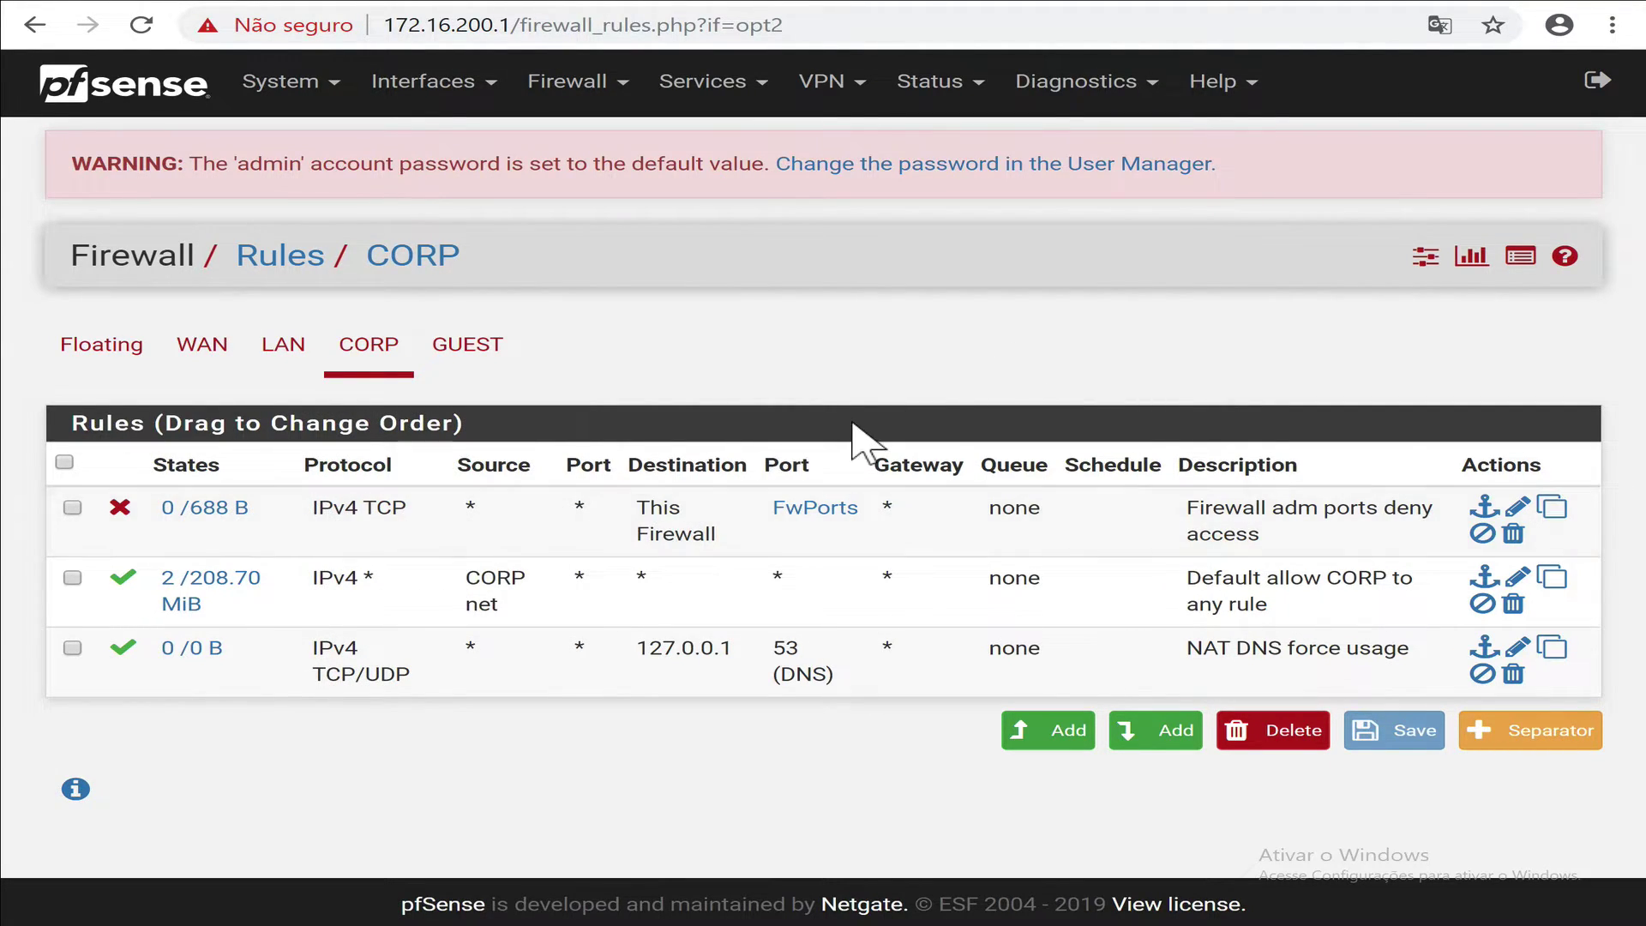
click(1518, 513)
scroll(445, 822, down, 13)
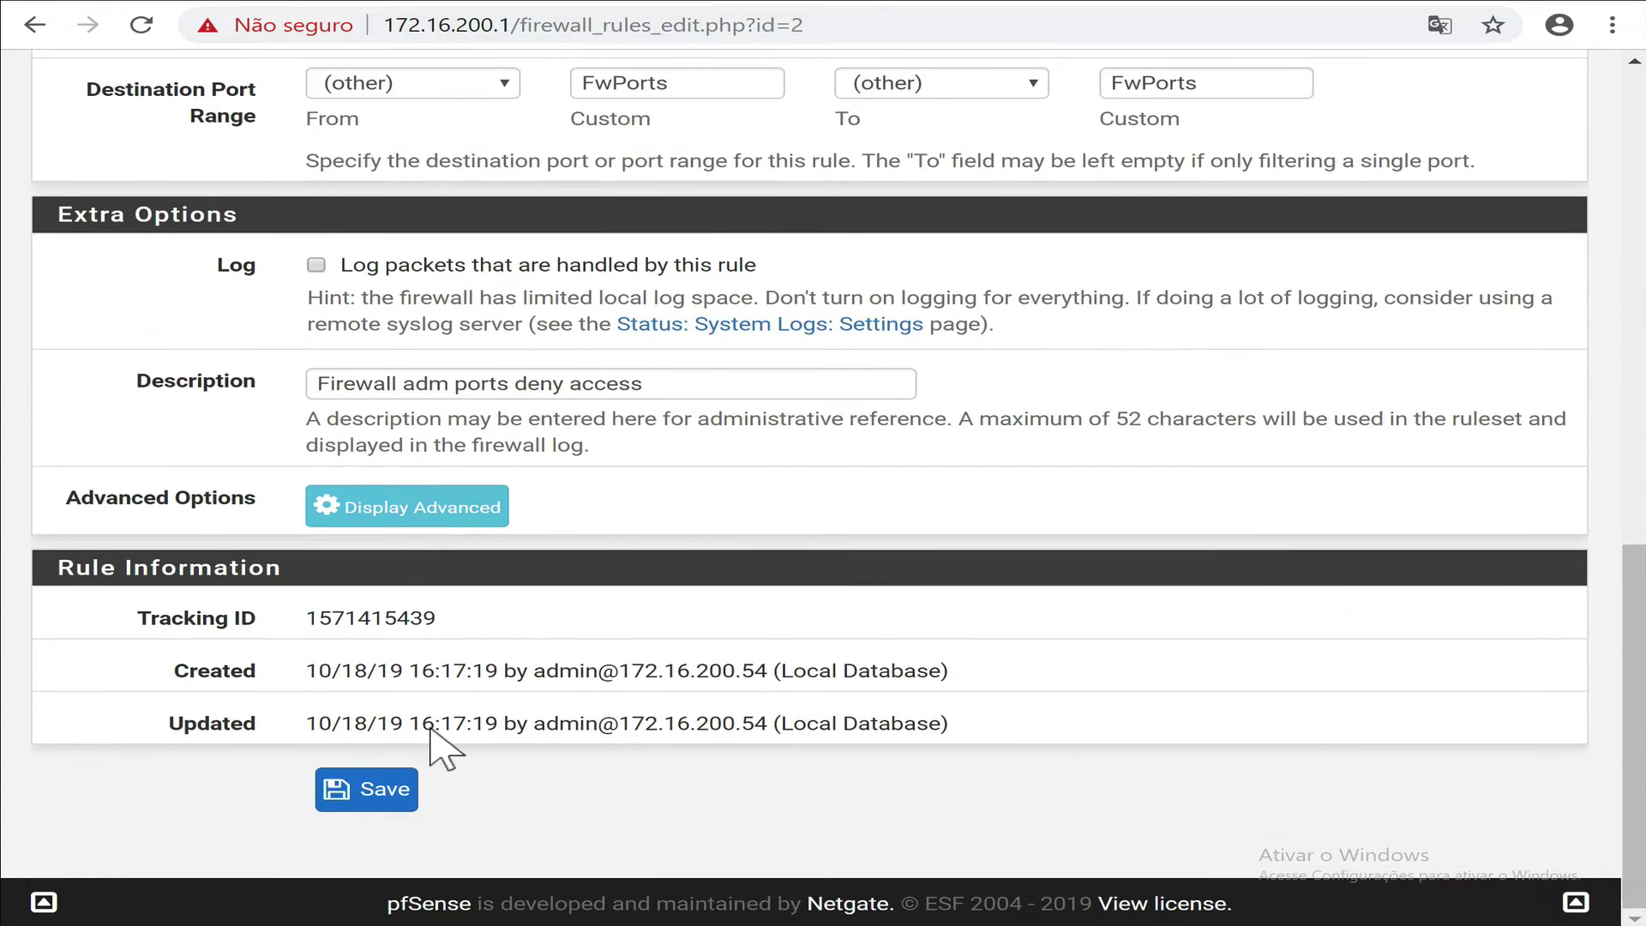
click(315, 264)
click(352, 798)
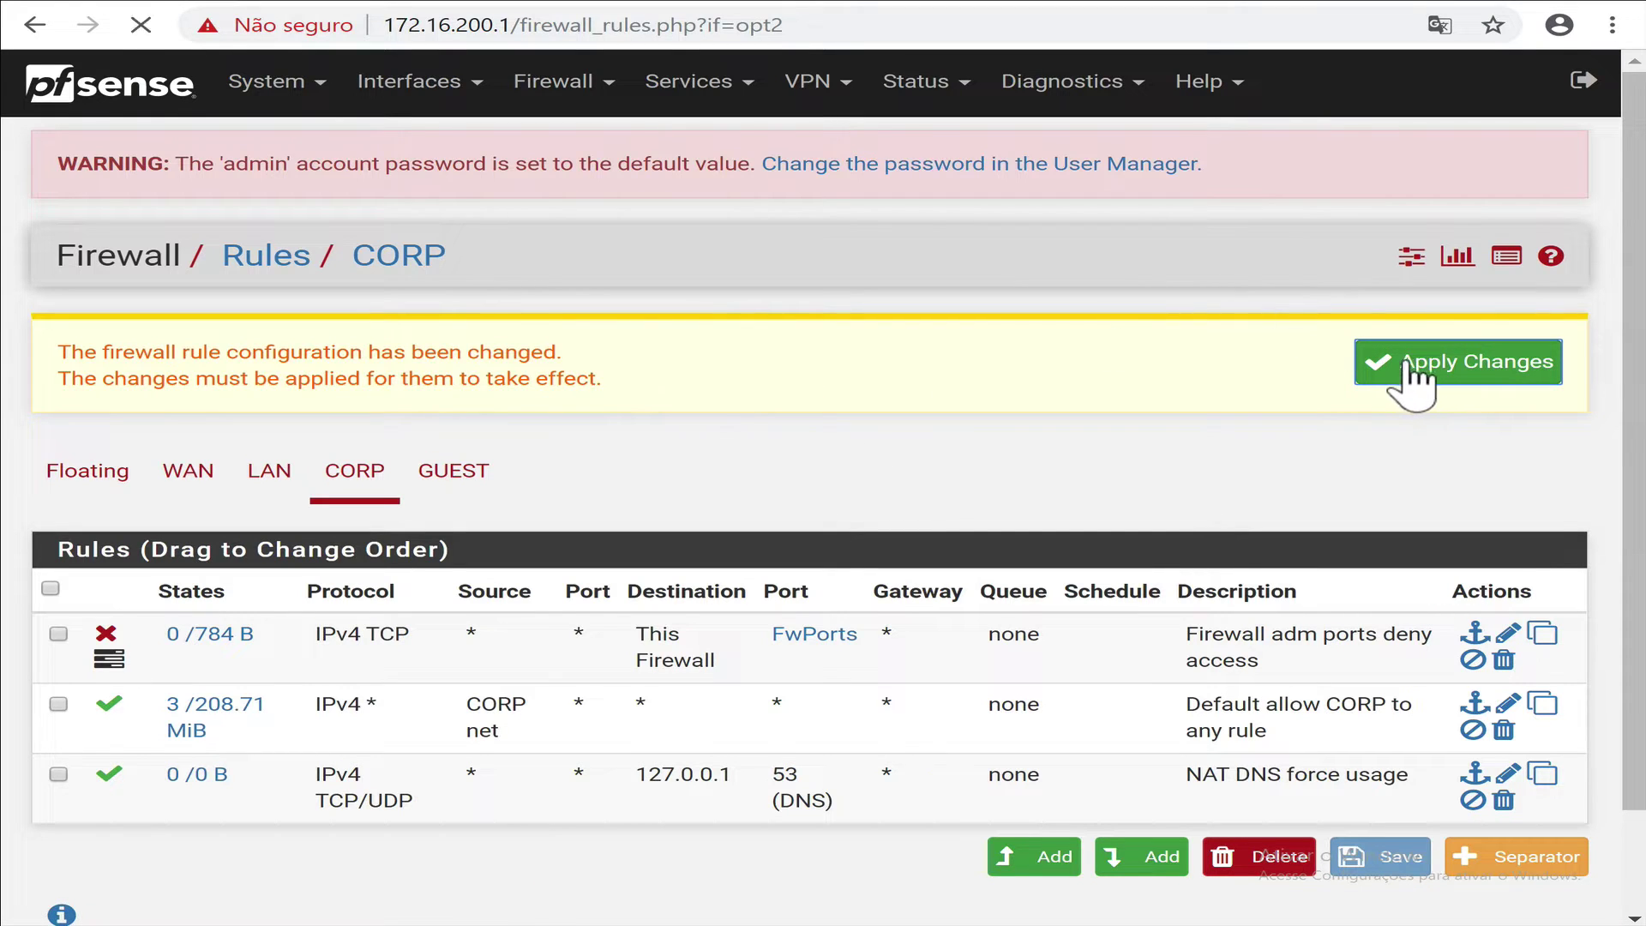
click(1410, 375)
View the firewall entries in Status > System Logs.
click(919, 94)
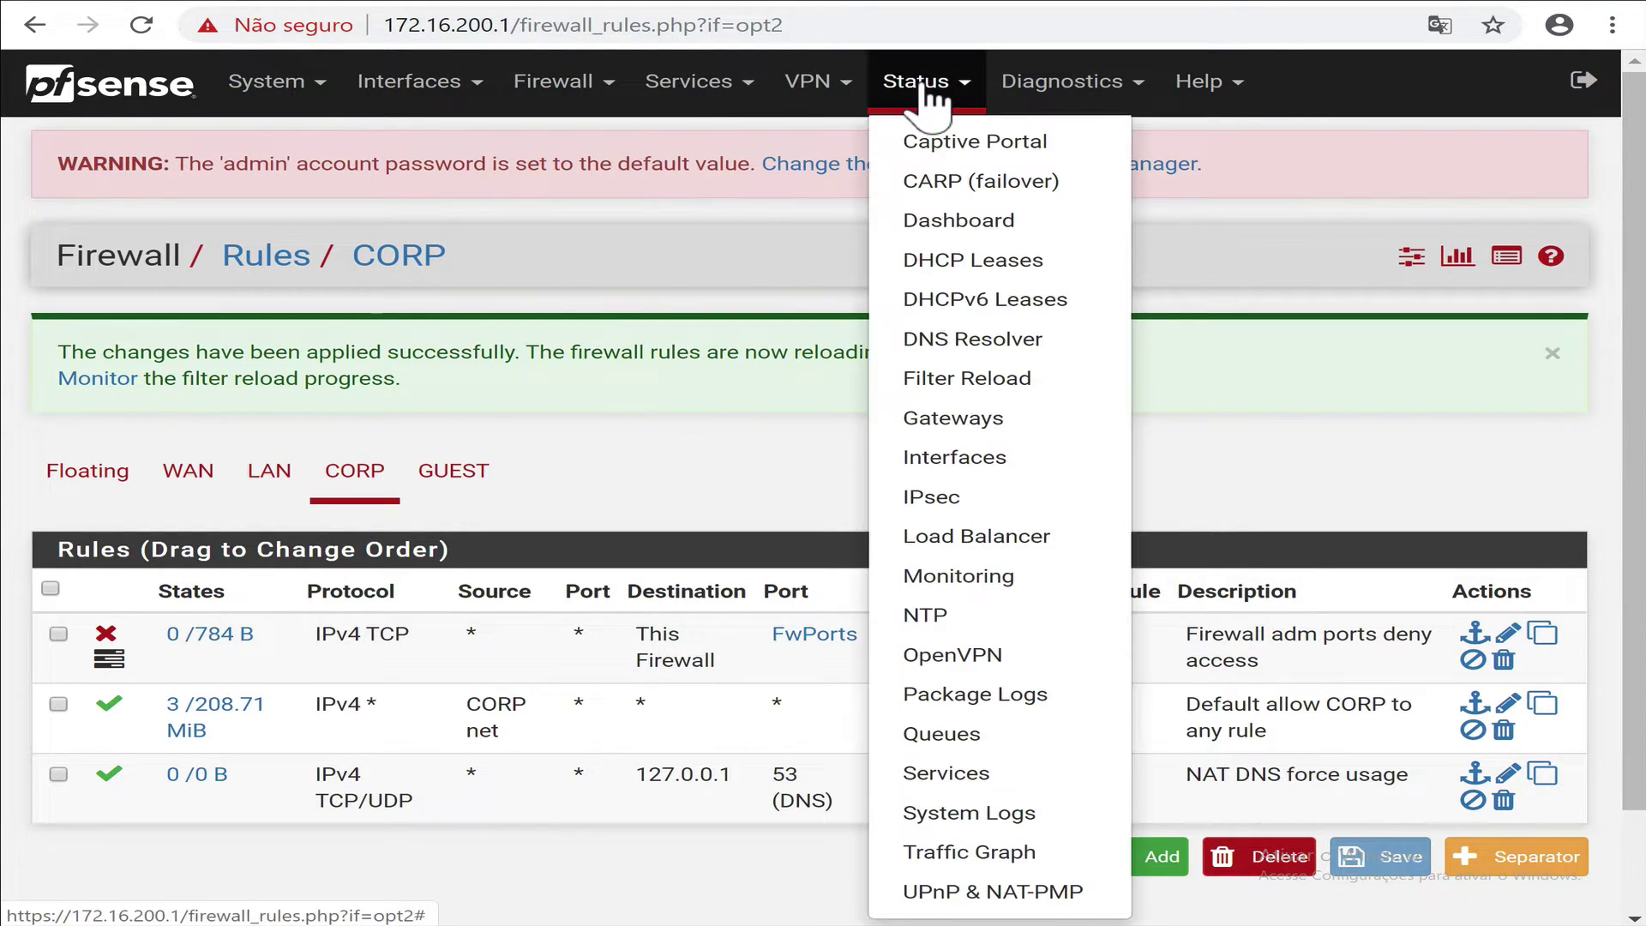
click(951, 811)
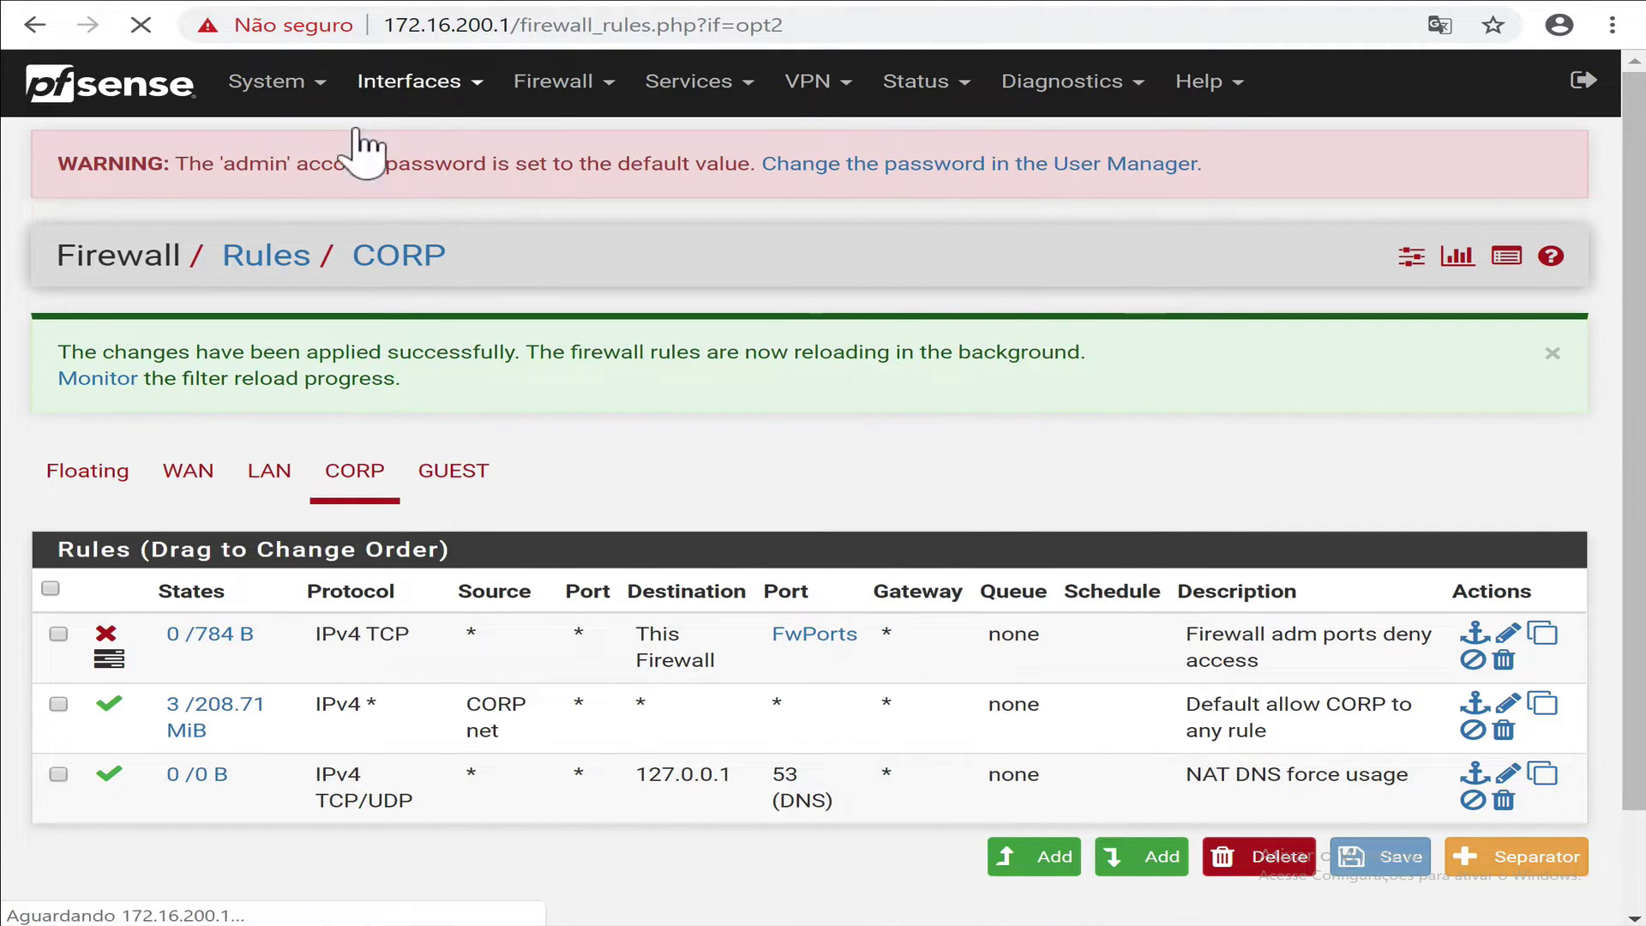
click(208, 353)
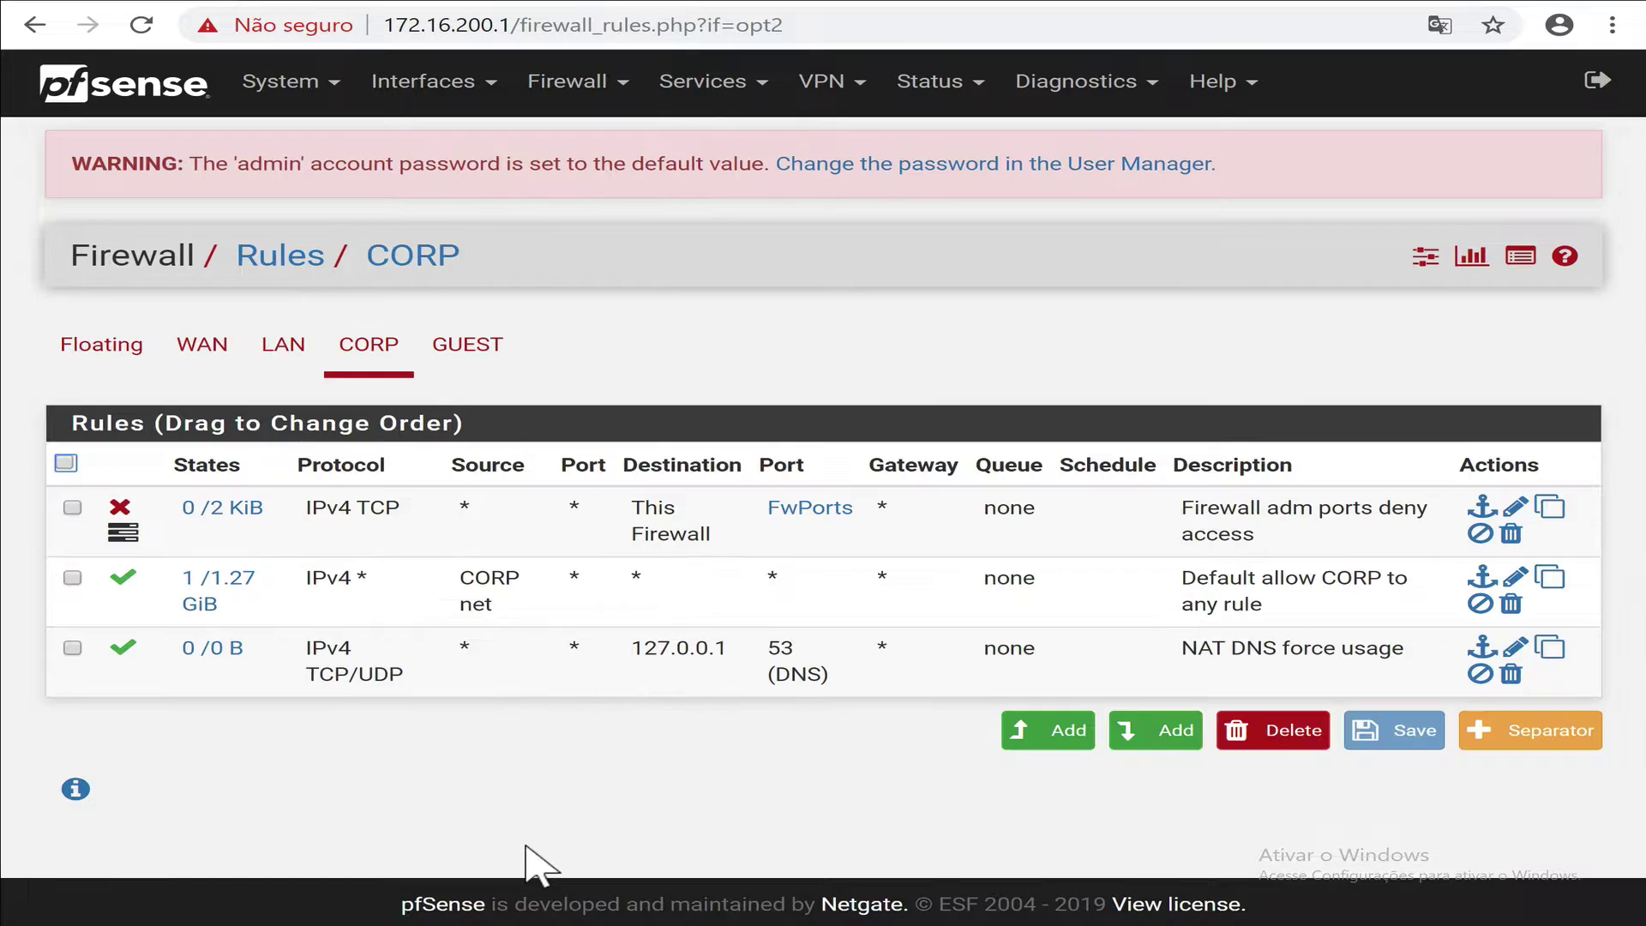
Add a CORP Block rule, any protocol, CORP net to LAN net, described 'LAN net deny access'.
click(1066, 748)
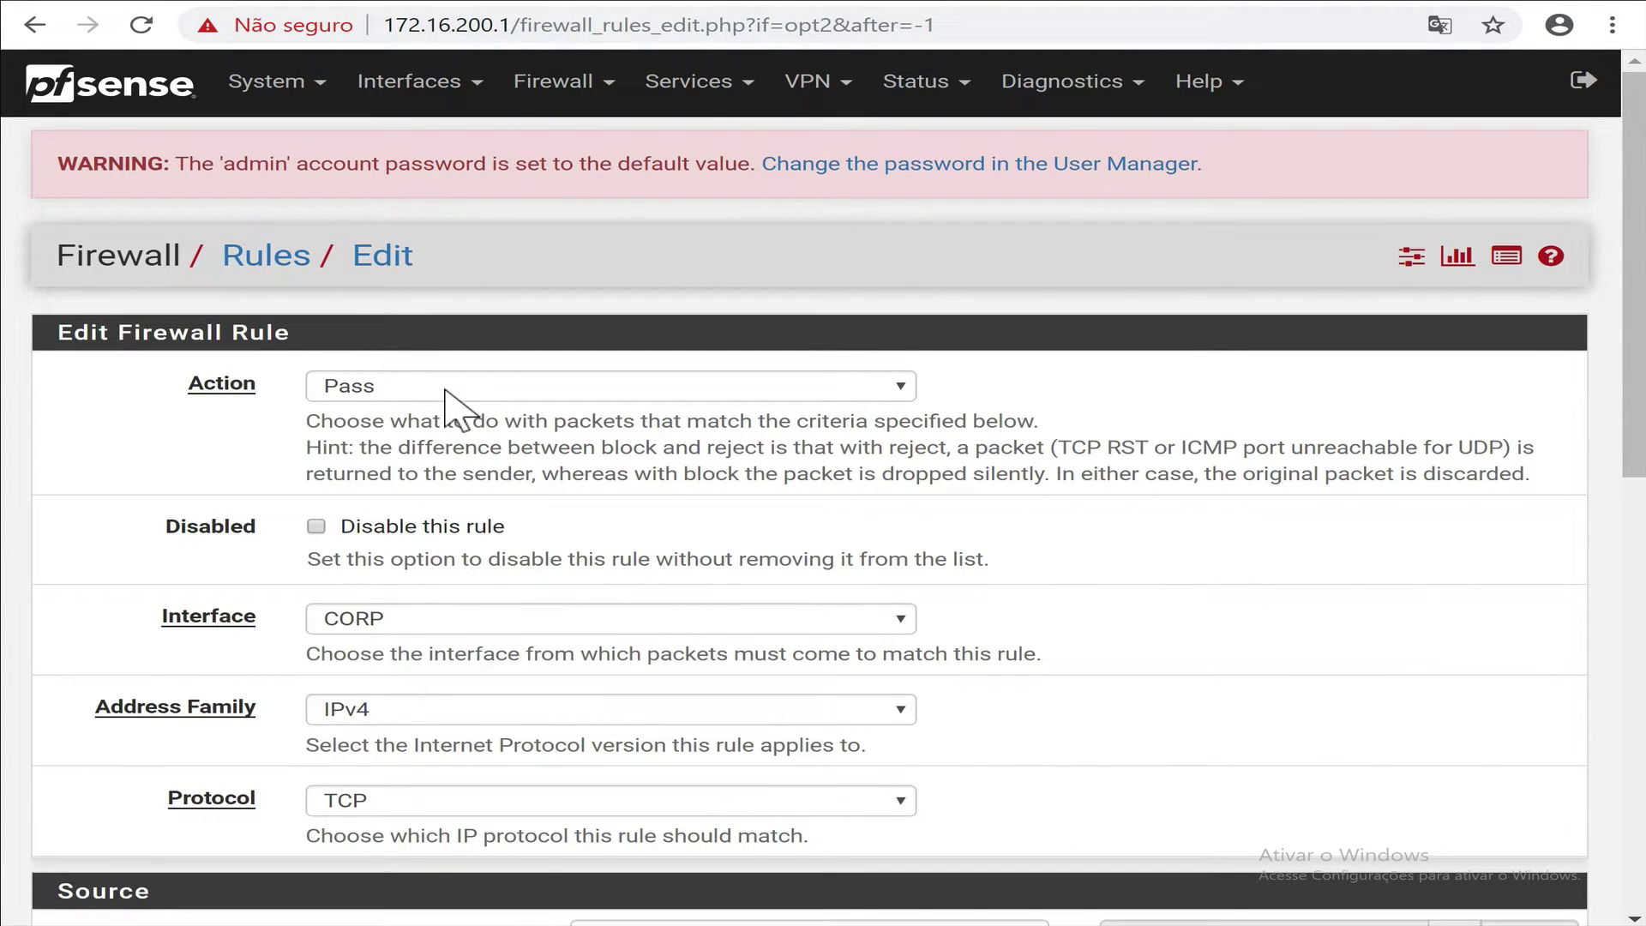
click(452, 390)
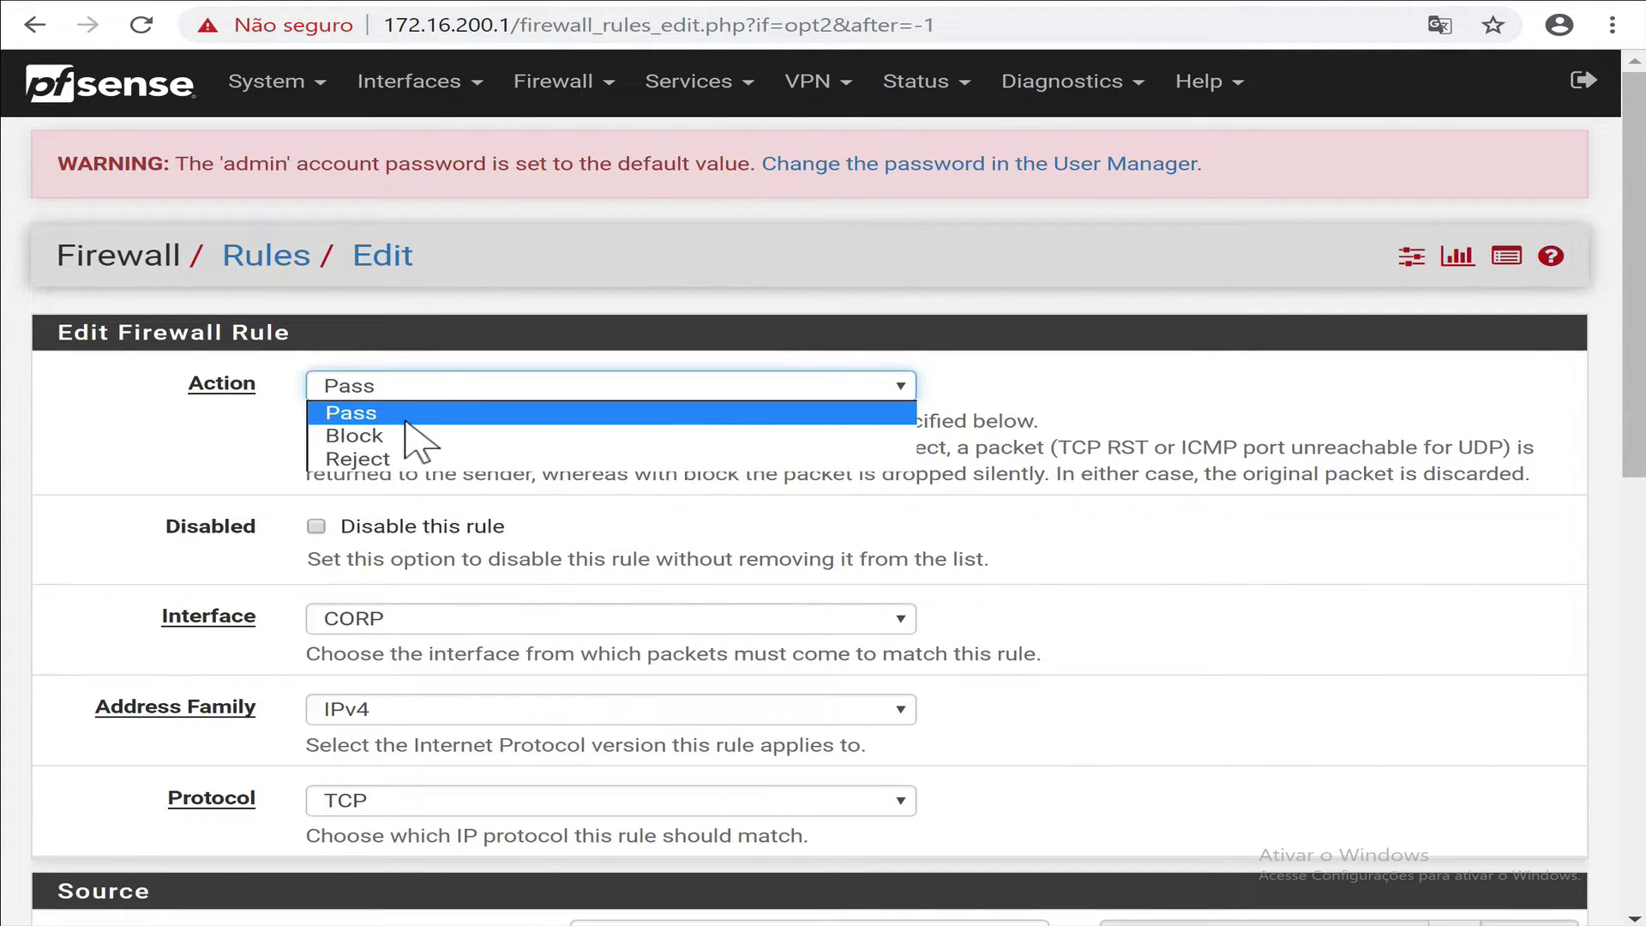
click(403, 437)
scroll(574, 711, down, 5)
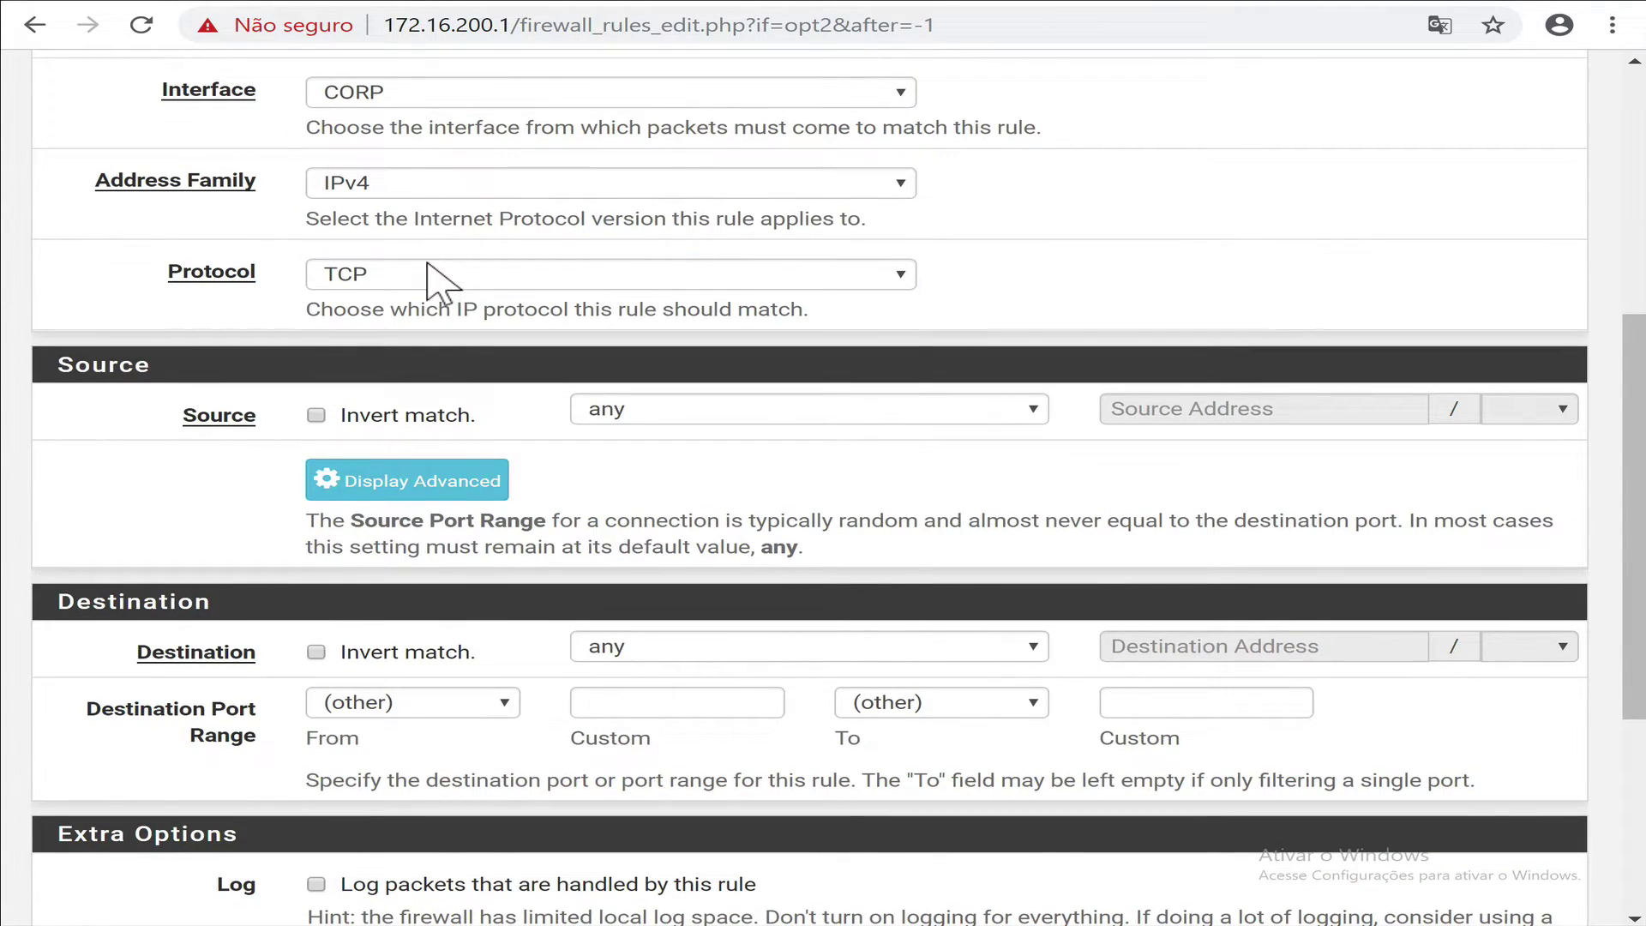
click(437, 274)
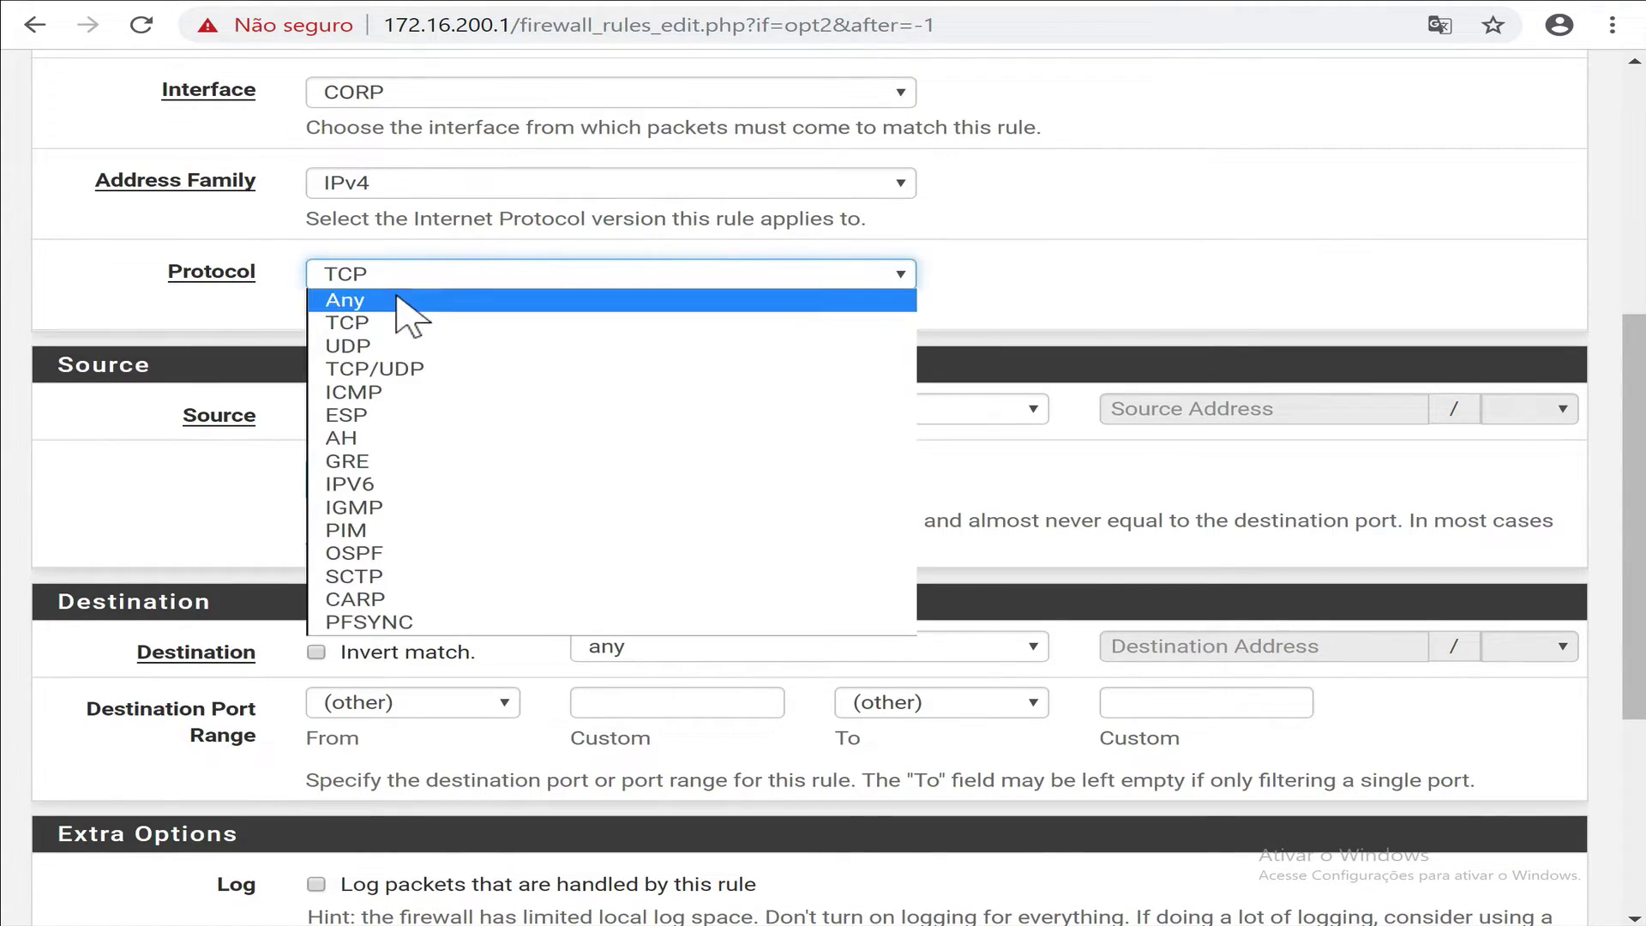
click(658, 301)
click(710, 412)
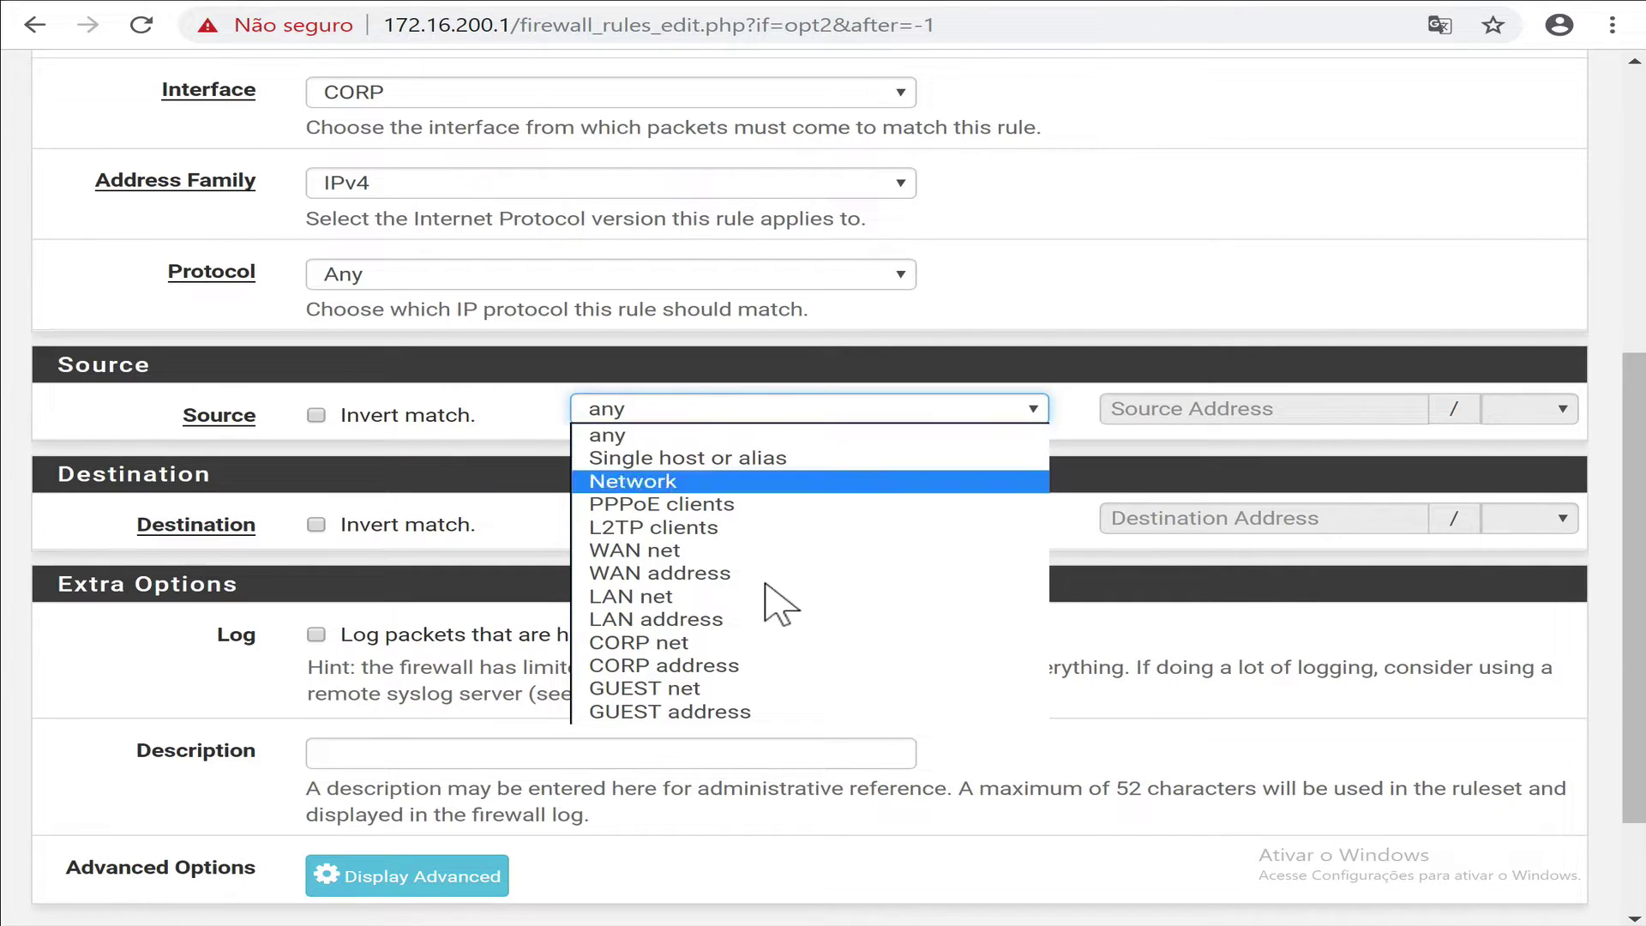
click(707, 644)
click(691, 522)
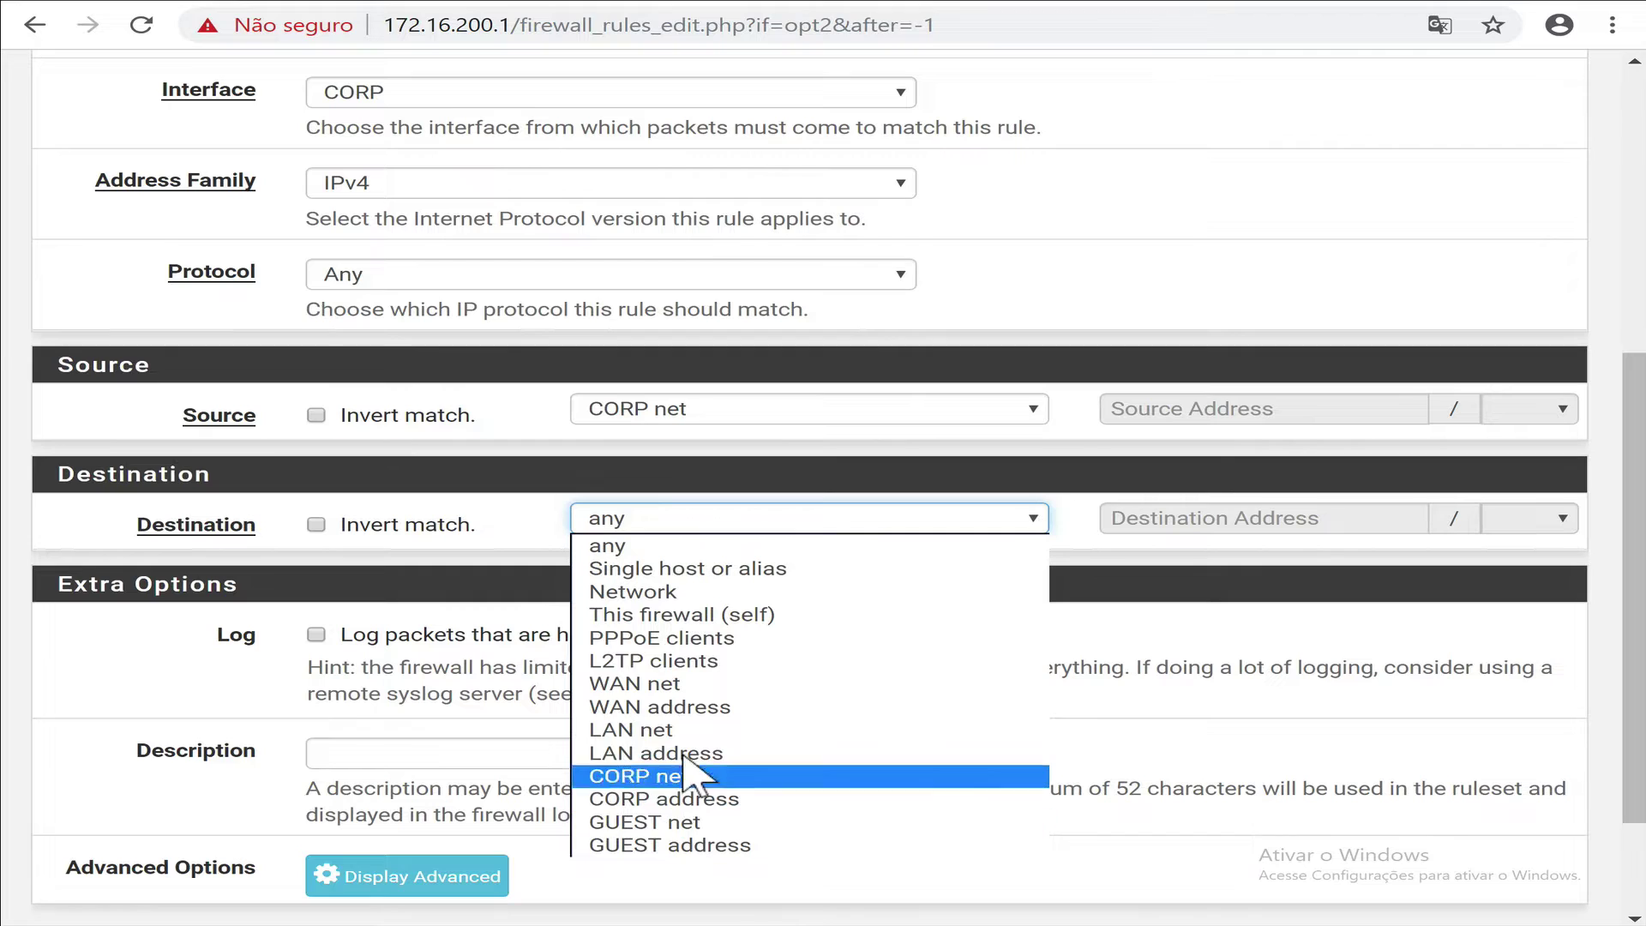
click(690, 625)
click(529, 758)
text(LAN net deny access)
scroll(617, 885, down, 2)
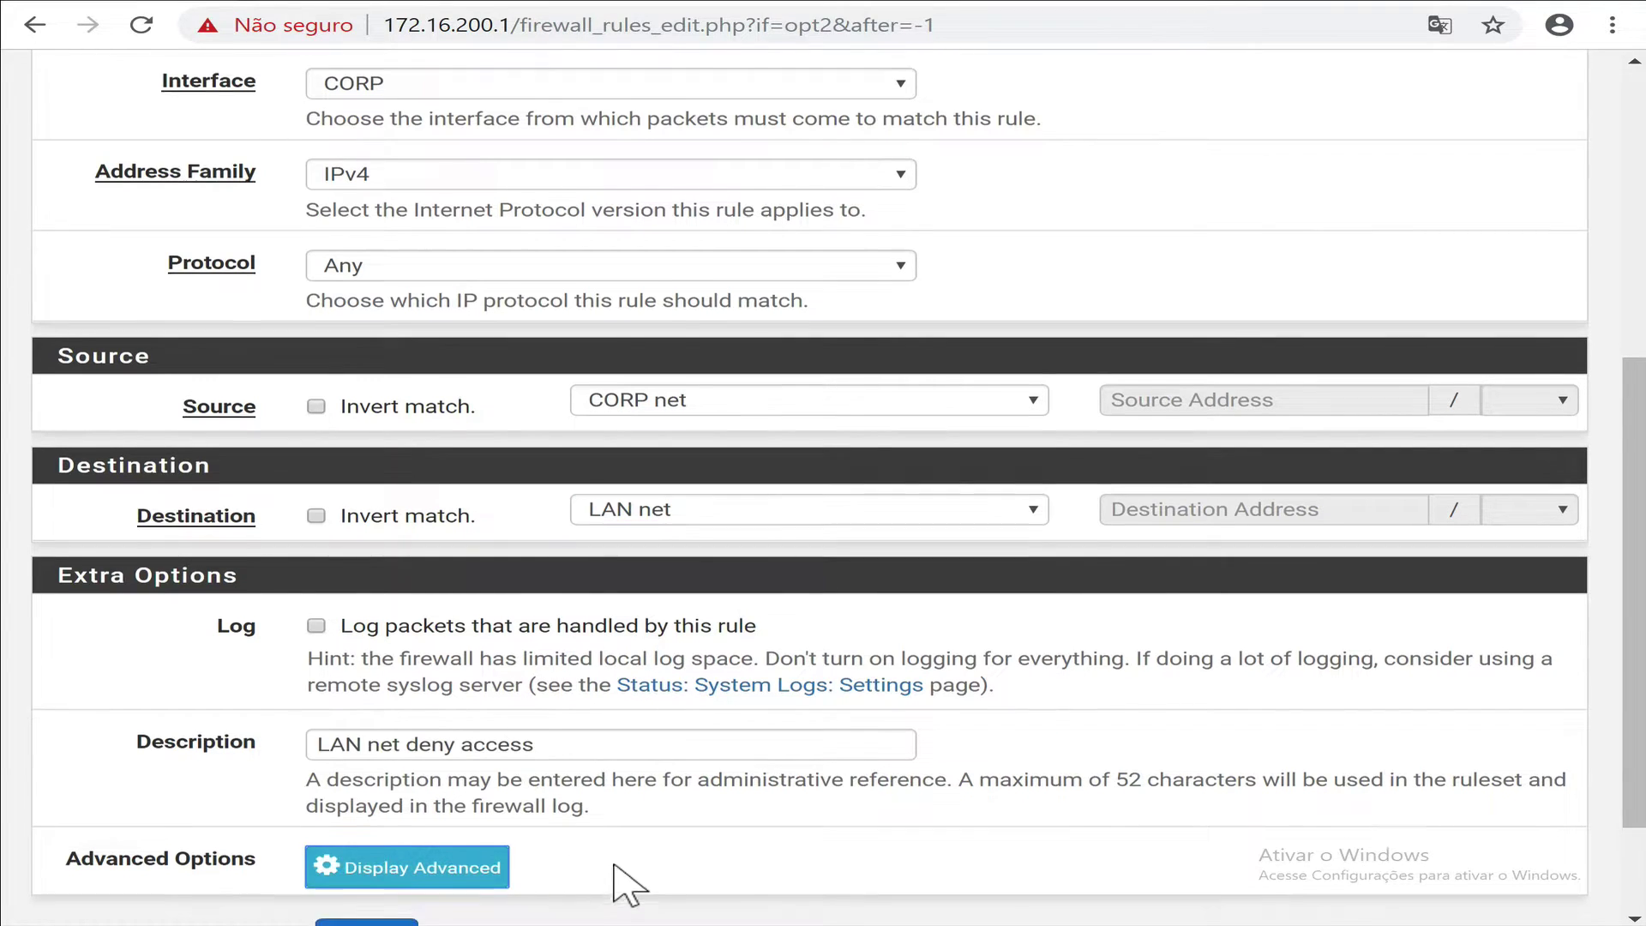
click(374, 797)
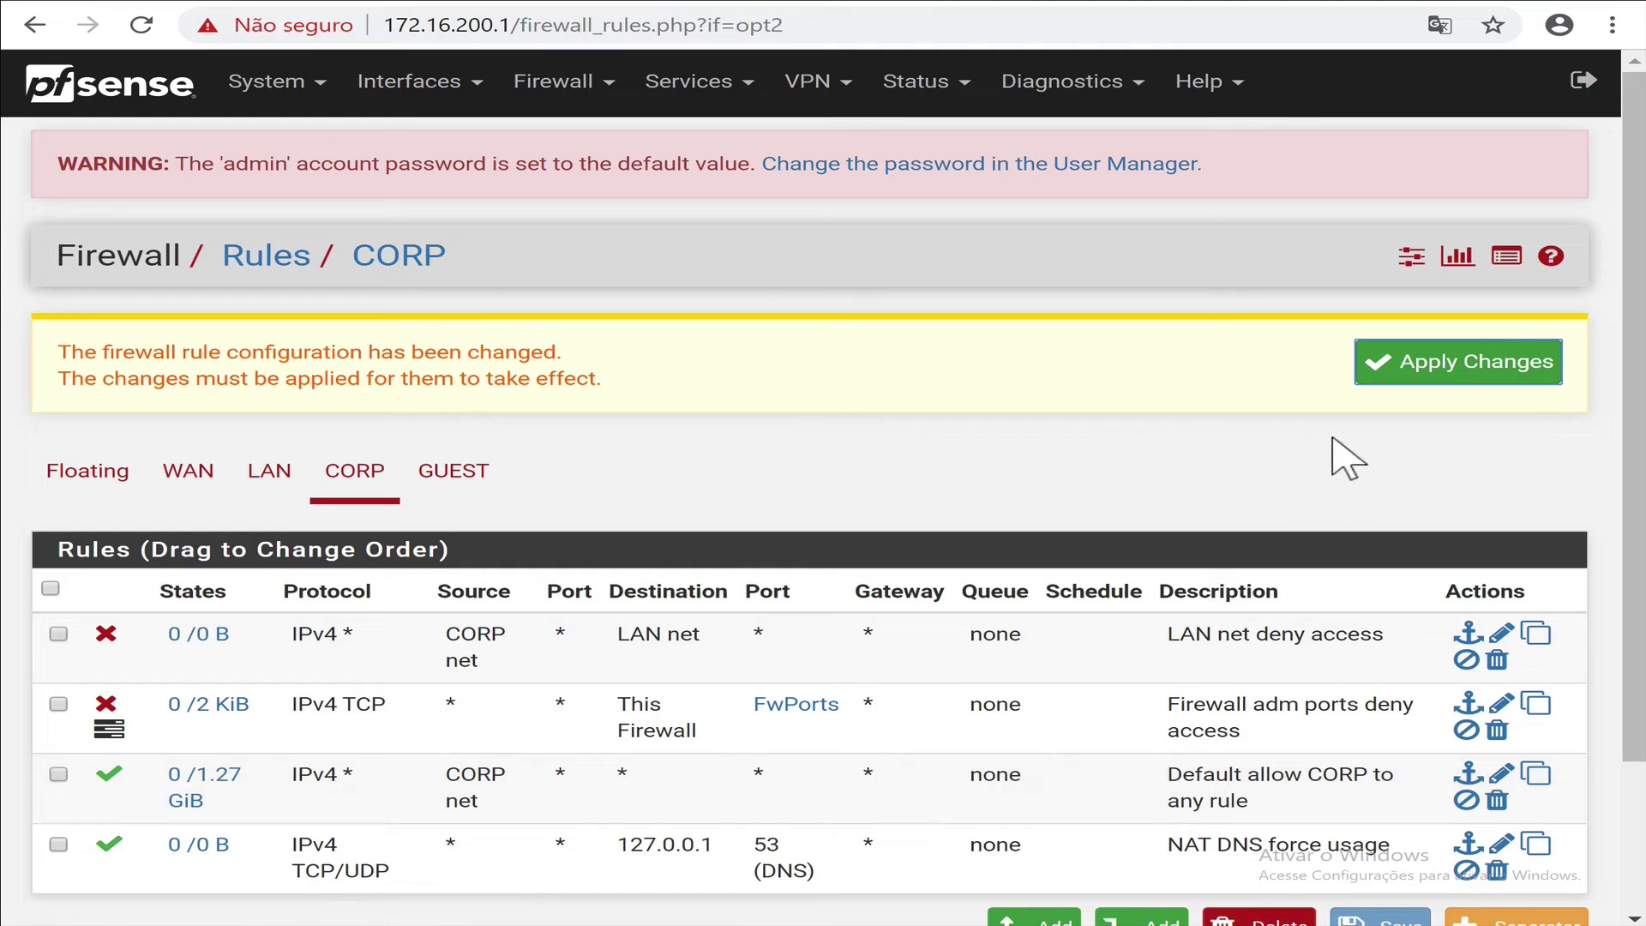
Copy that rule with destination GUEST net and description 'GUEST net deny access', and save.
click(1549, 641)
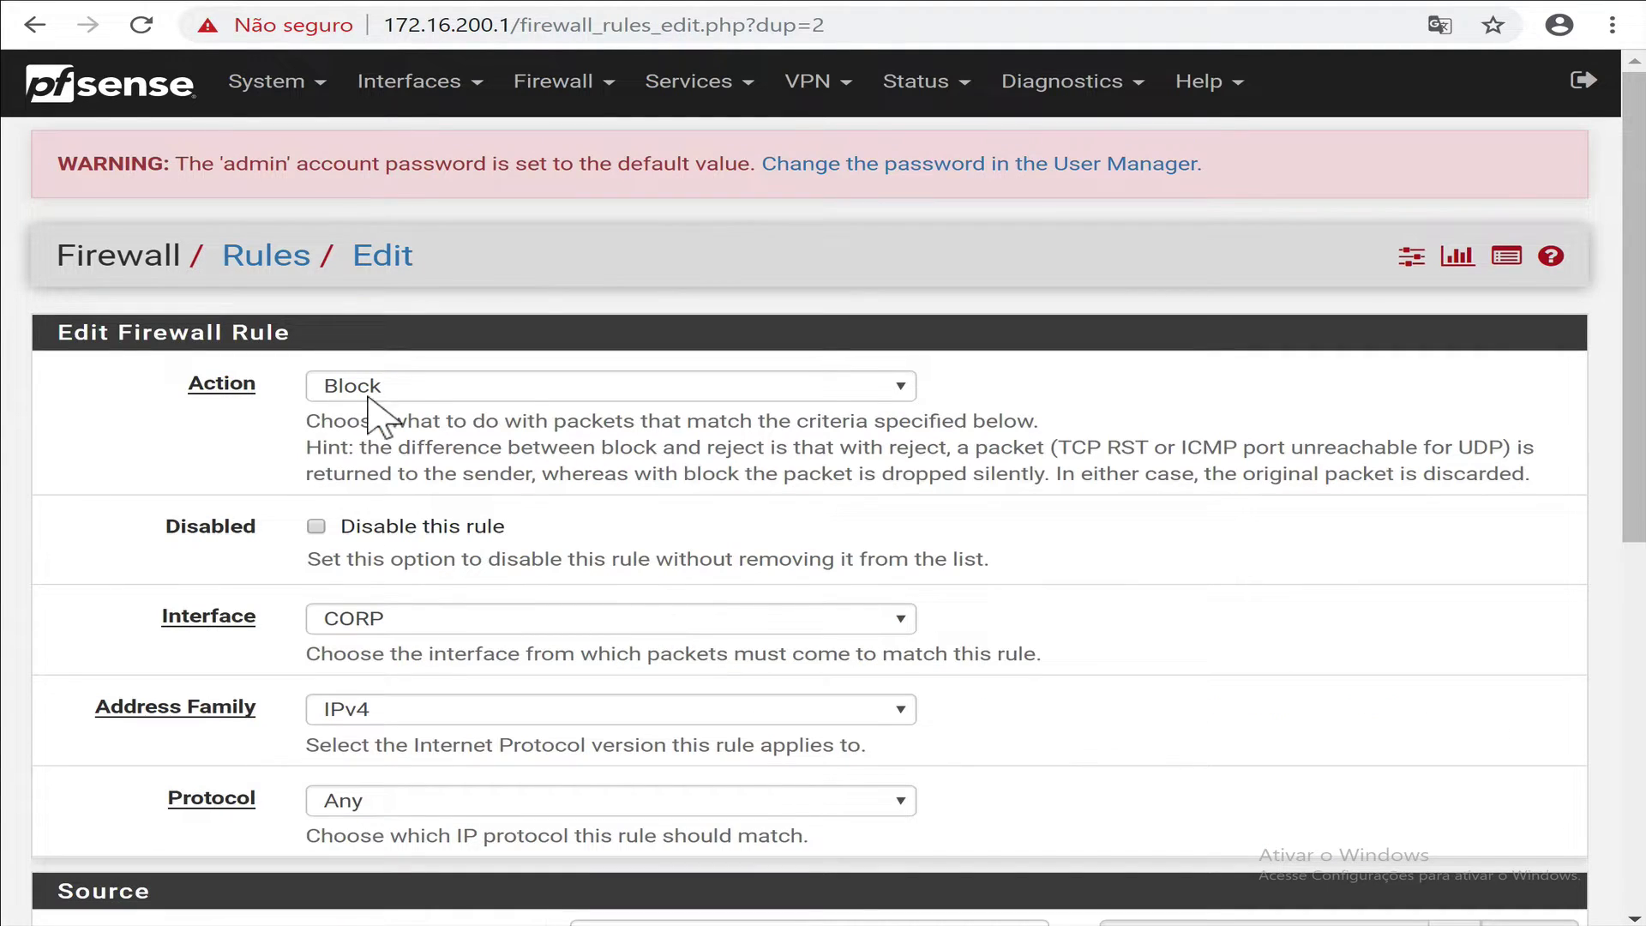
scroll(431, 660, down, 3)
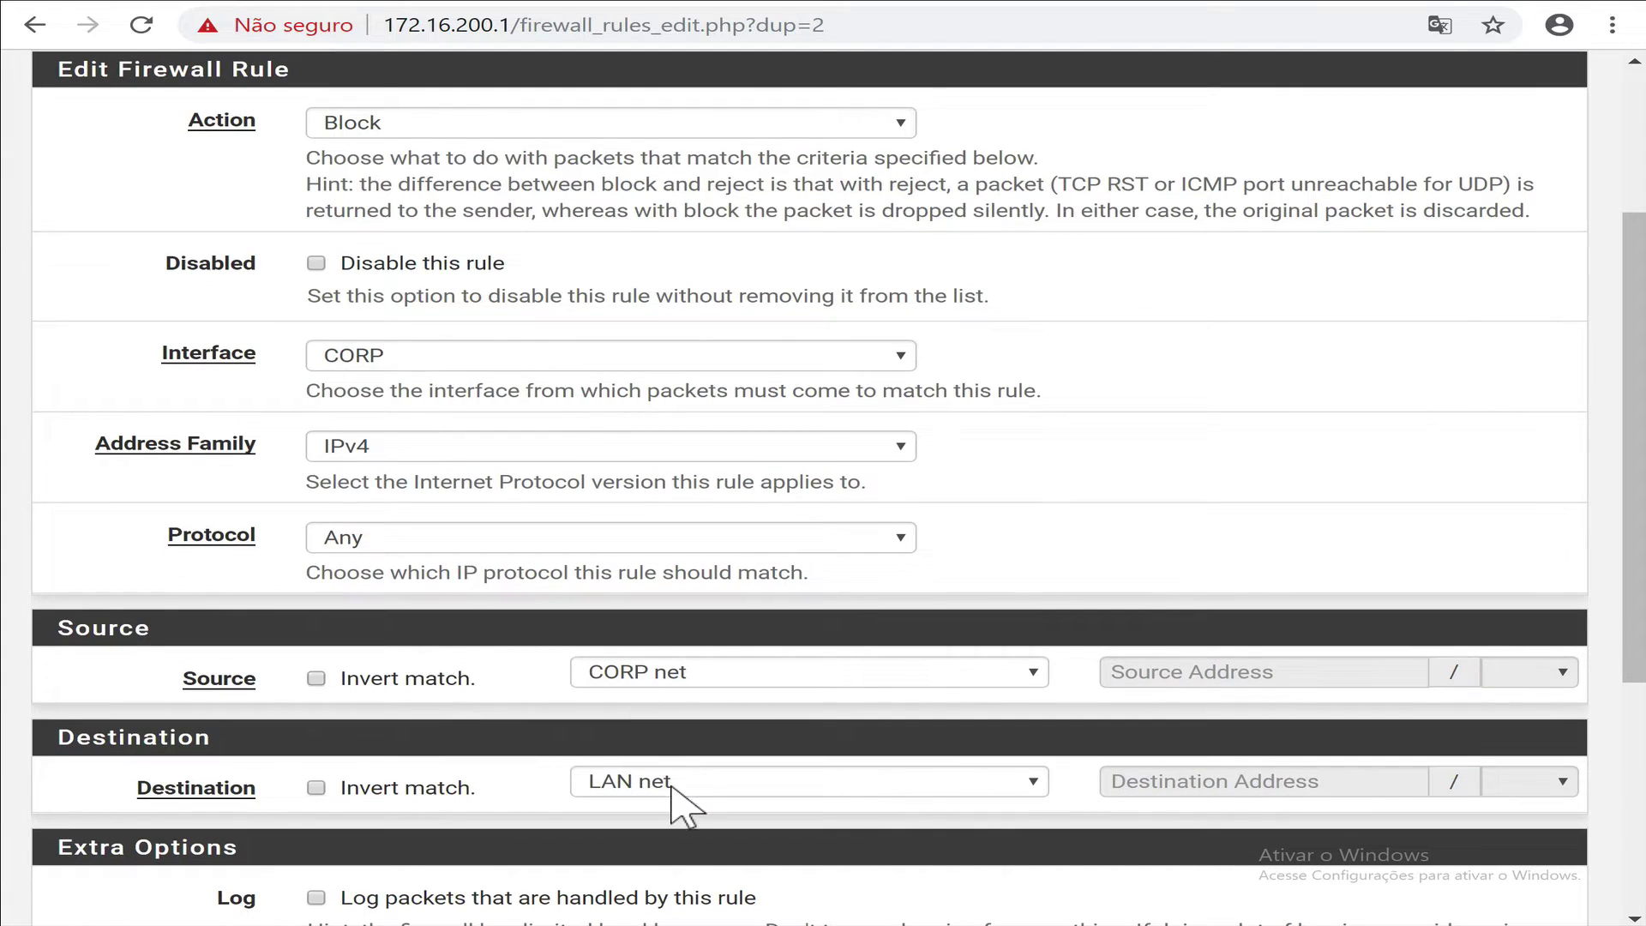
click(673, 784)
click(649, 724)
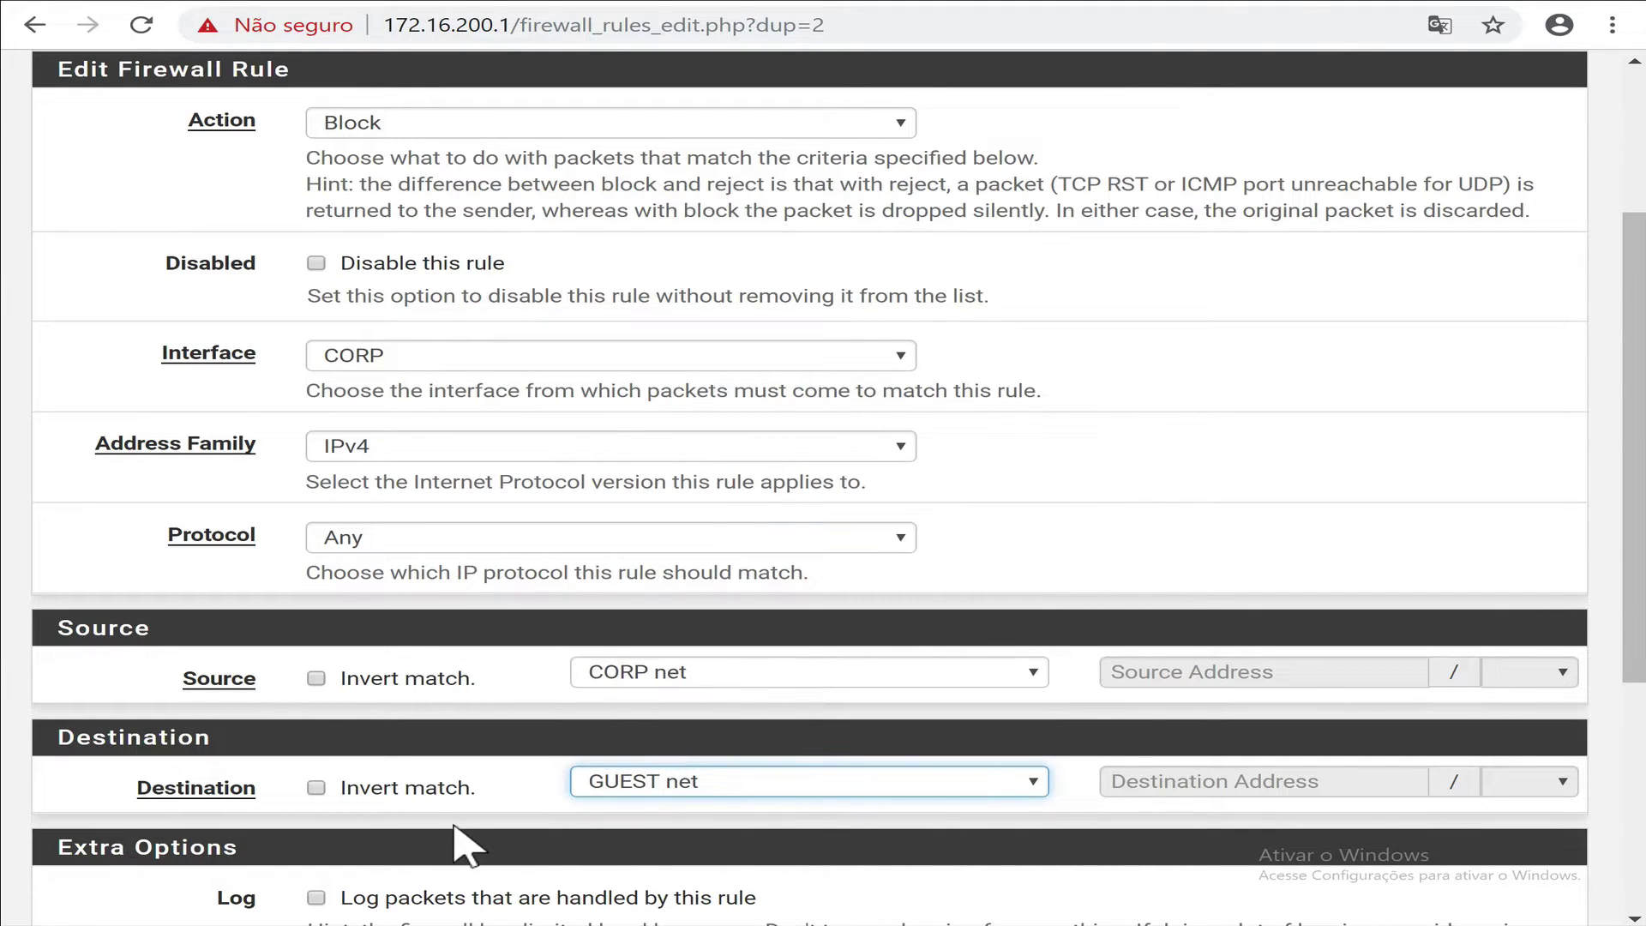
scroll(309, 797, down, 5)
double_click(341, 594)
text(GUEST net deny access)
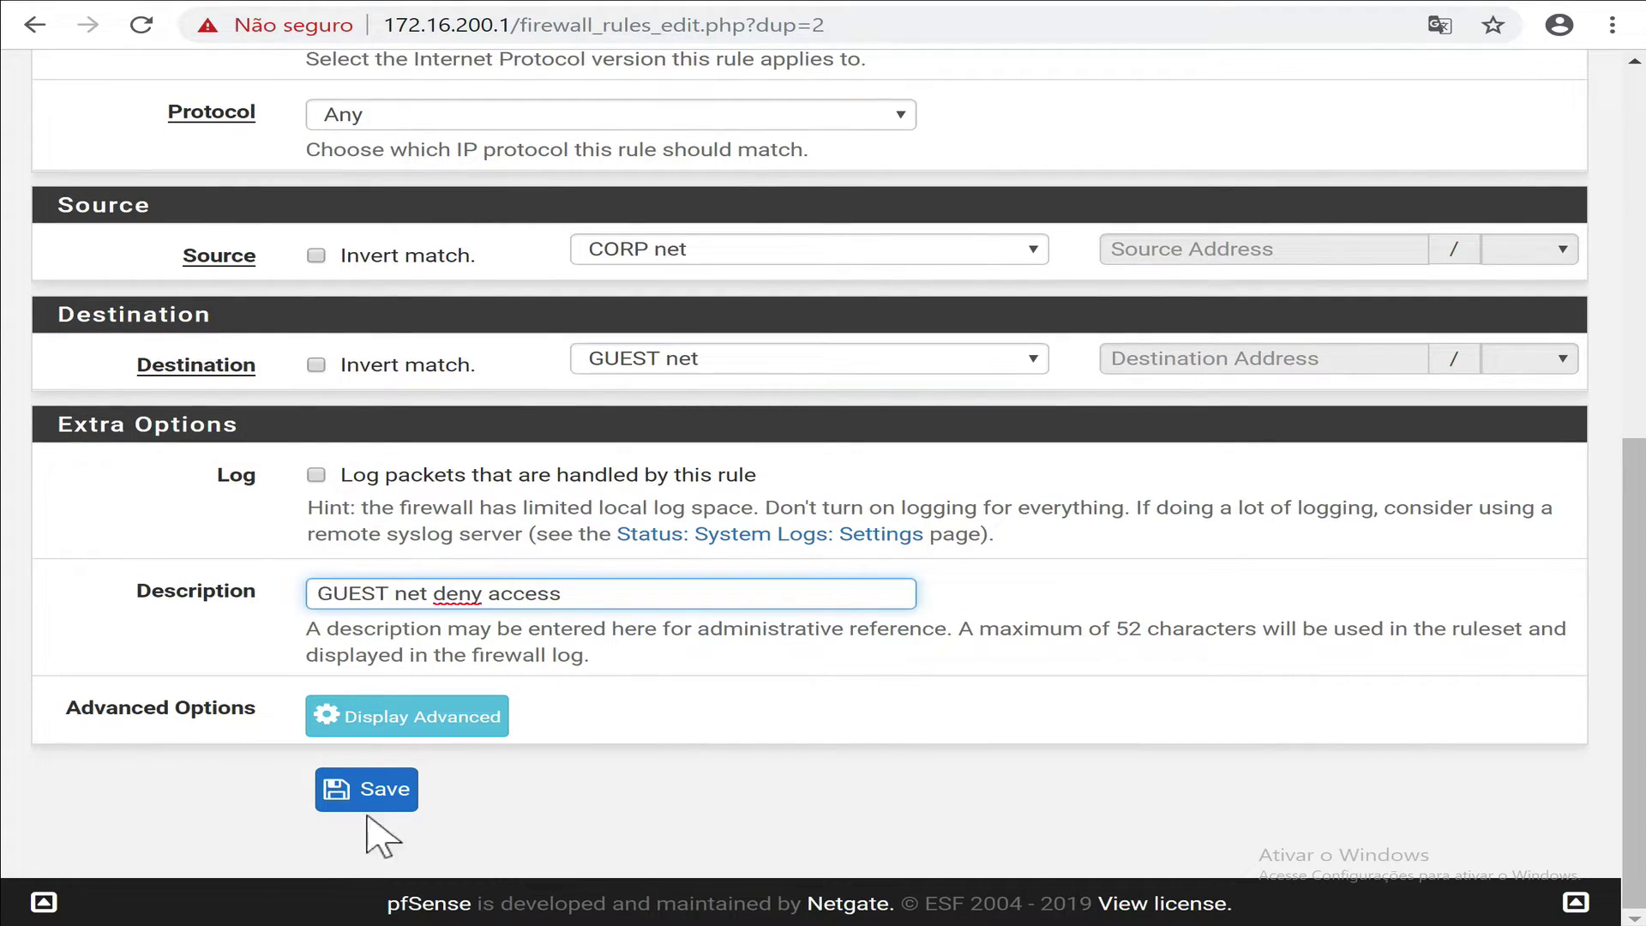
click(382, 788)
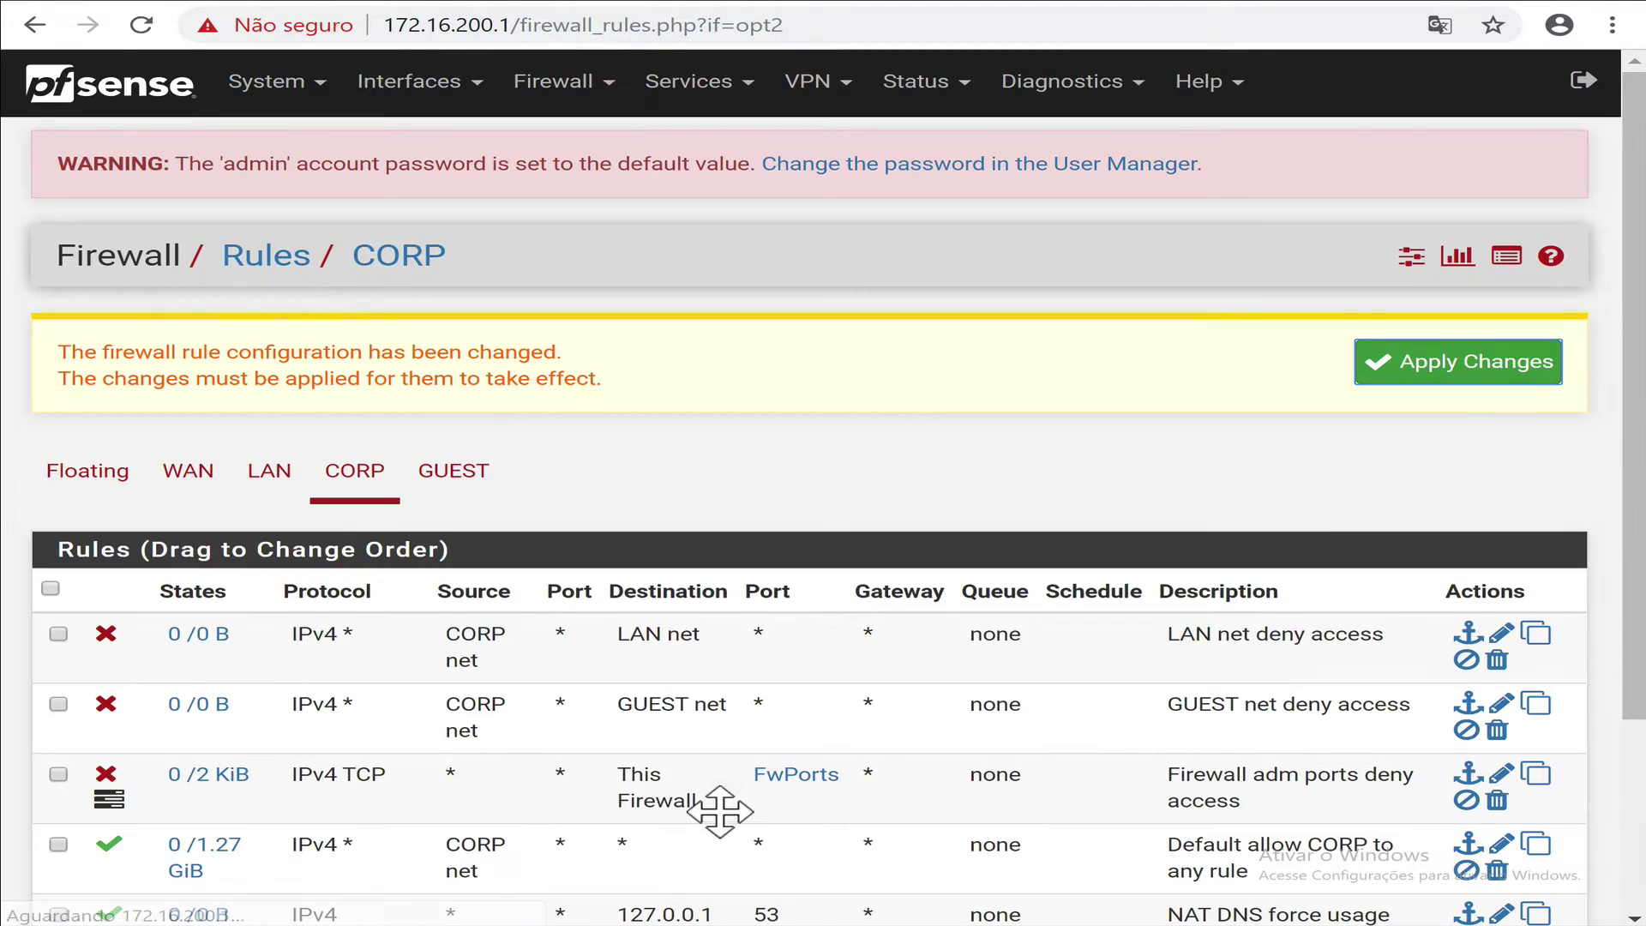
Copy the LAN deny rule to the GUEST interface with source GUEST net and save.
click(1534, 639)
click(435, 630)
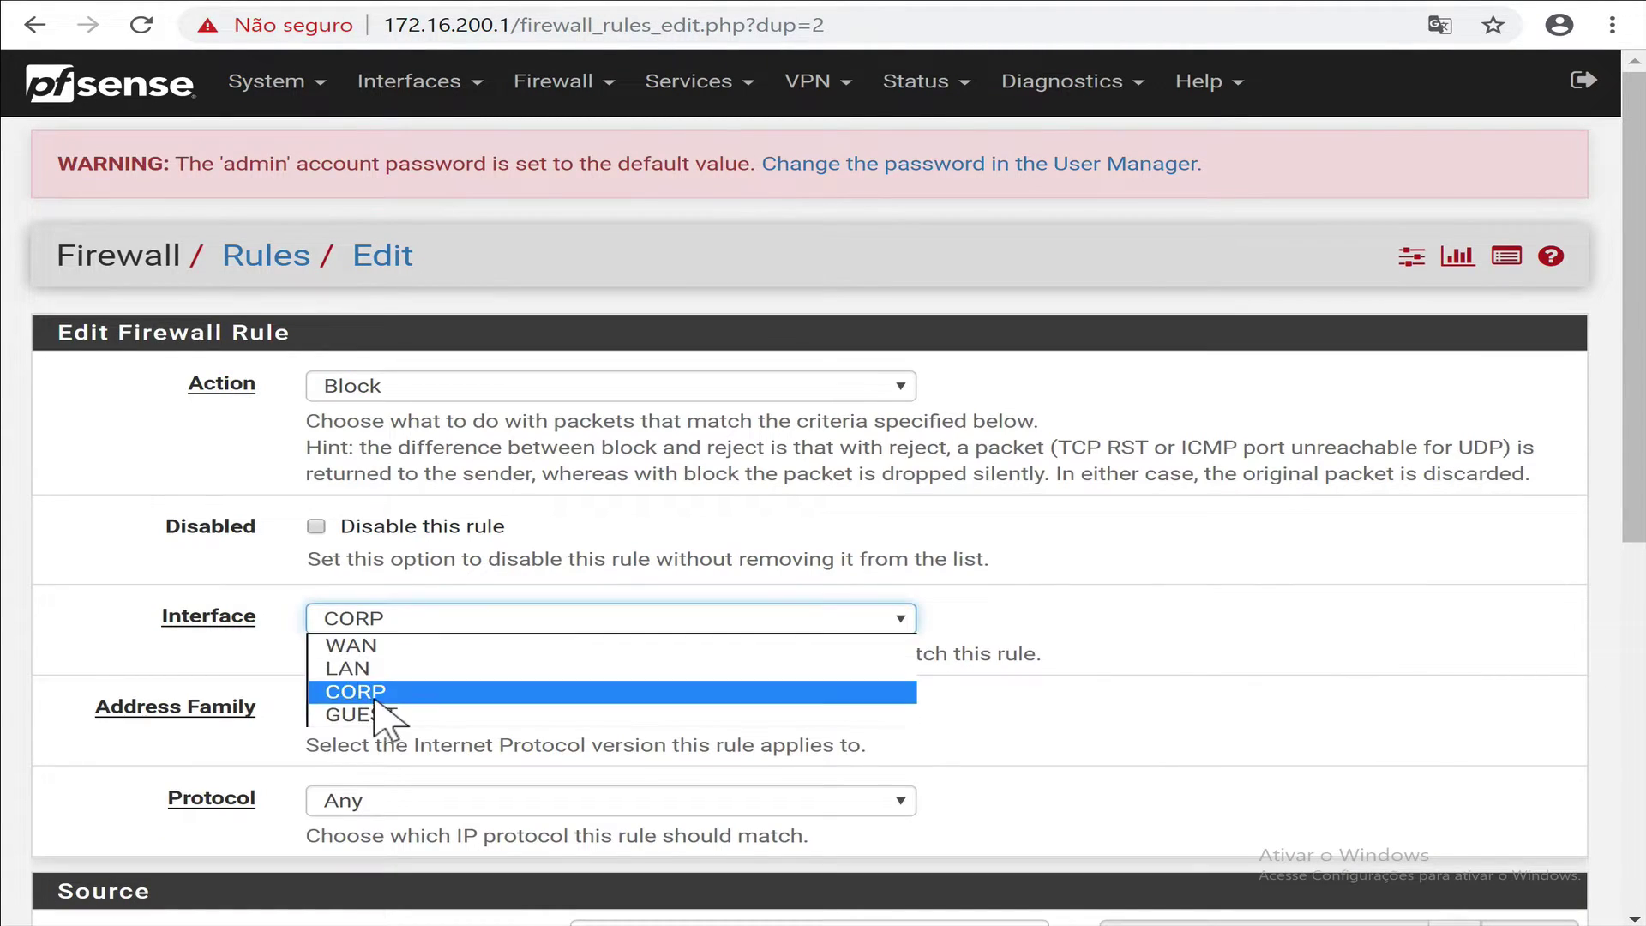
click(441, 718)
scroll(866, 746, down, 5)
scroll(851, 726, down, 2)
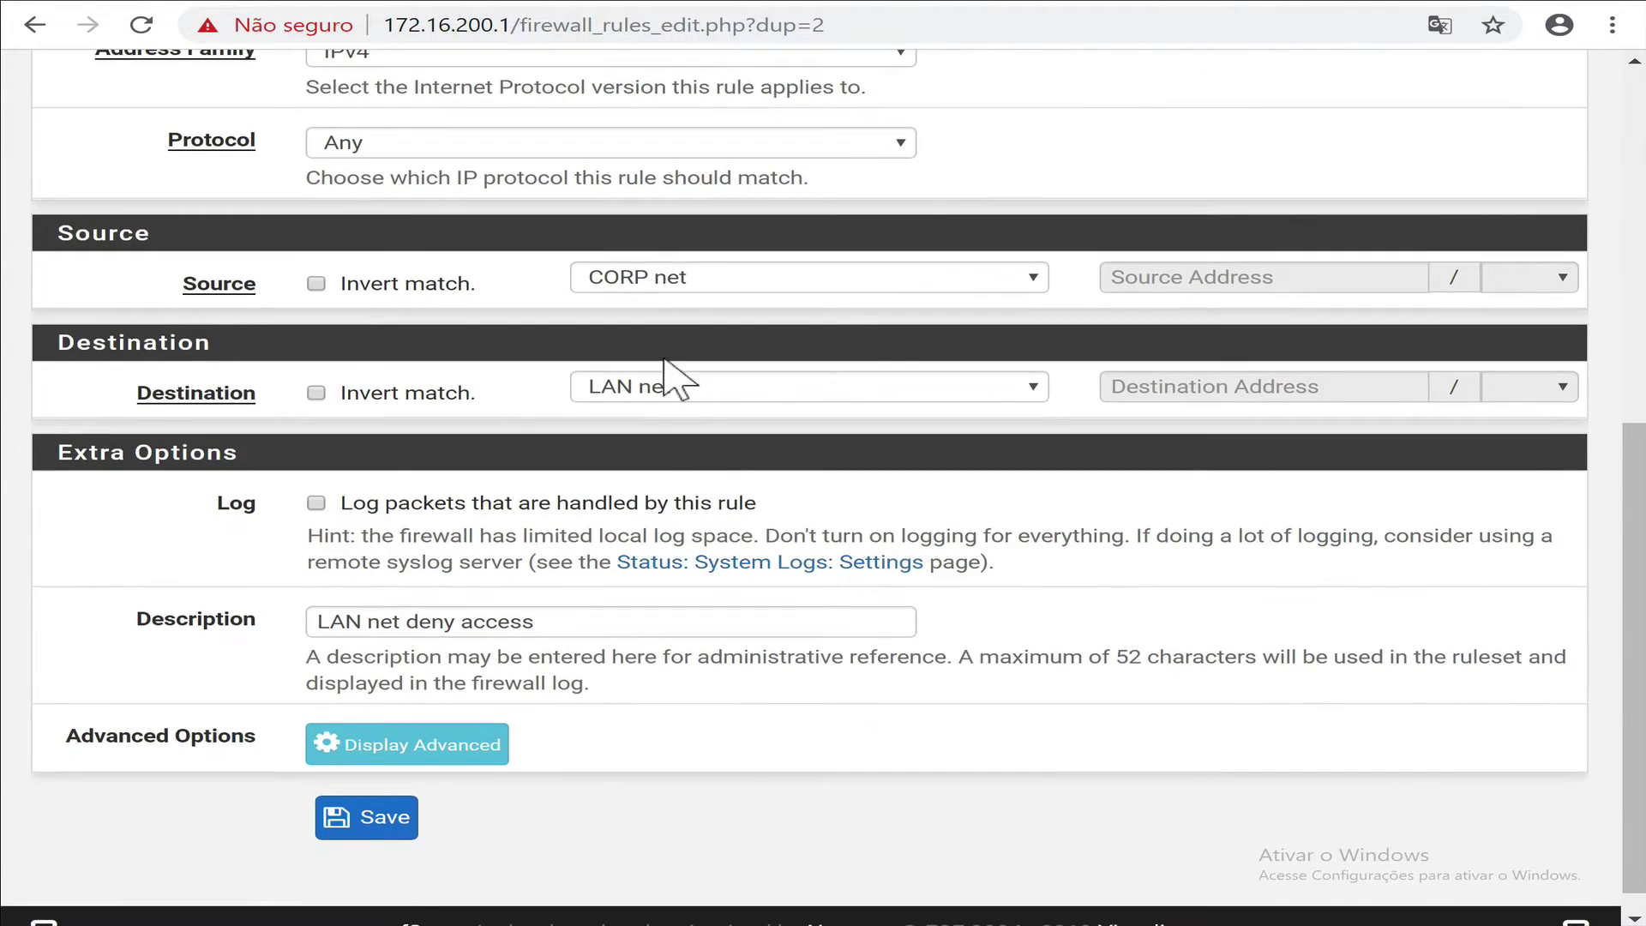
click(694, 291)
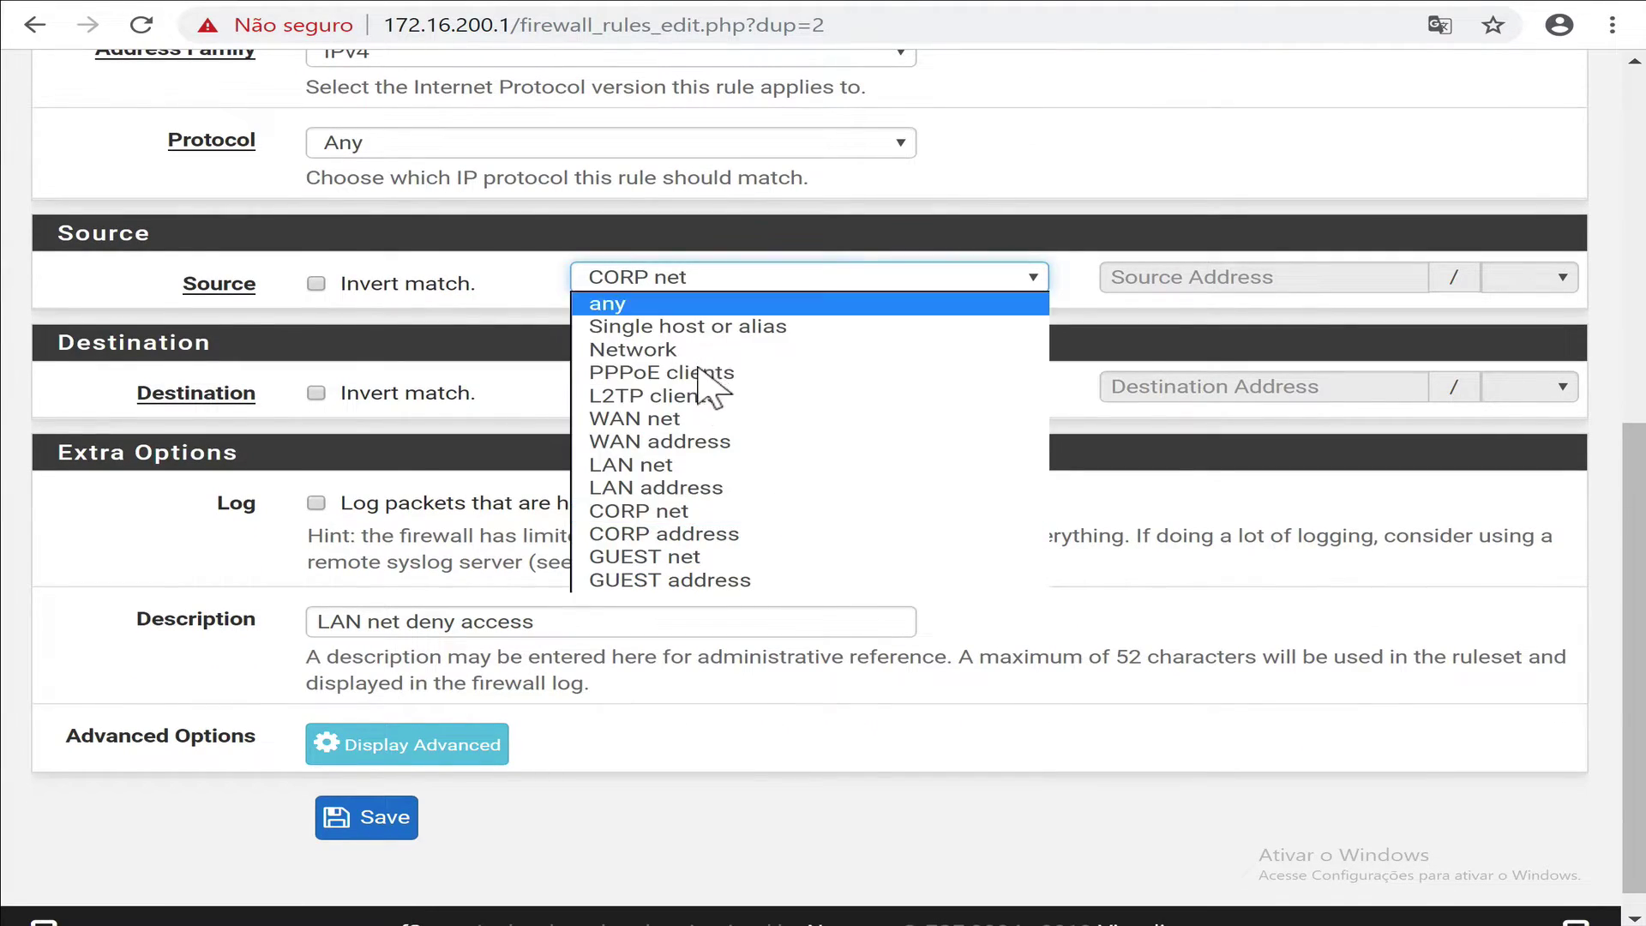
click(643, 564)
click(341, 824)
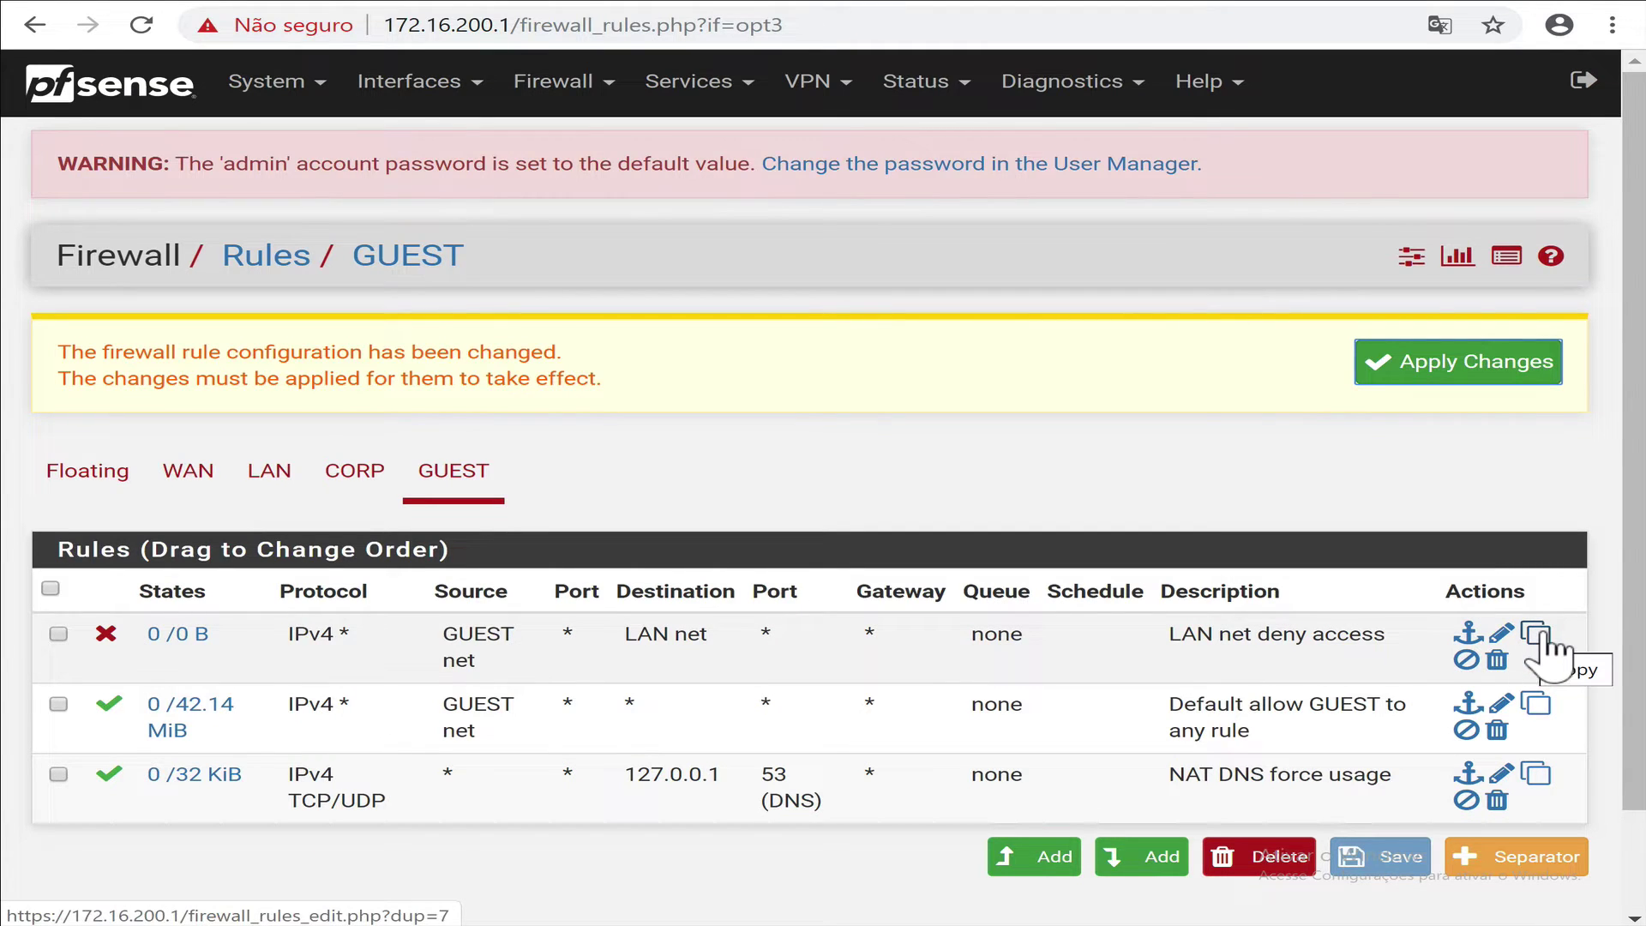
Copy it with destination CORP net, description 'CORP net deny access', save and apply.
click(1539, 636)
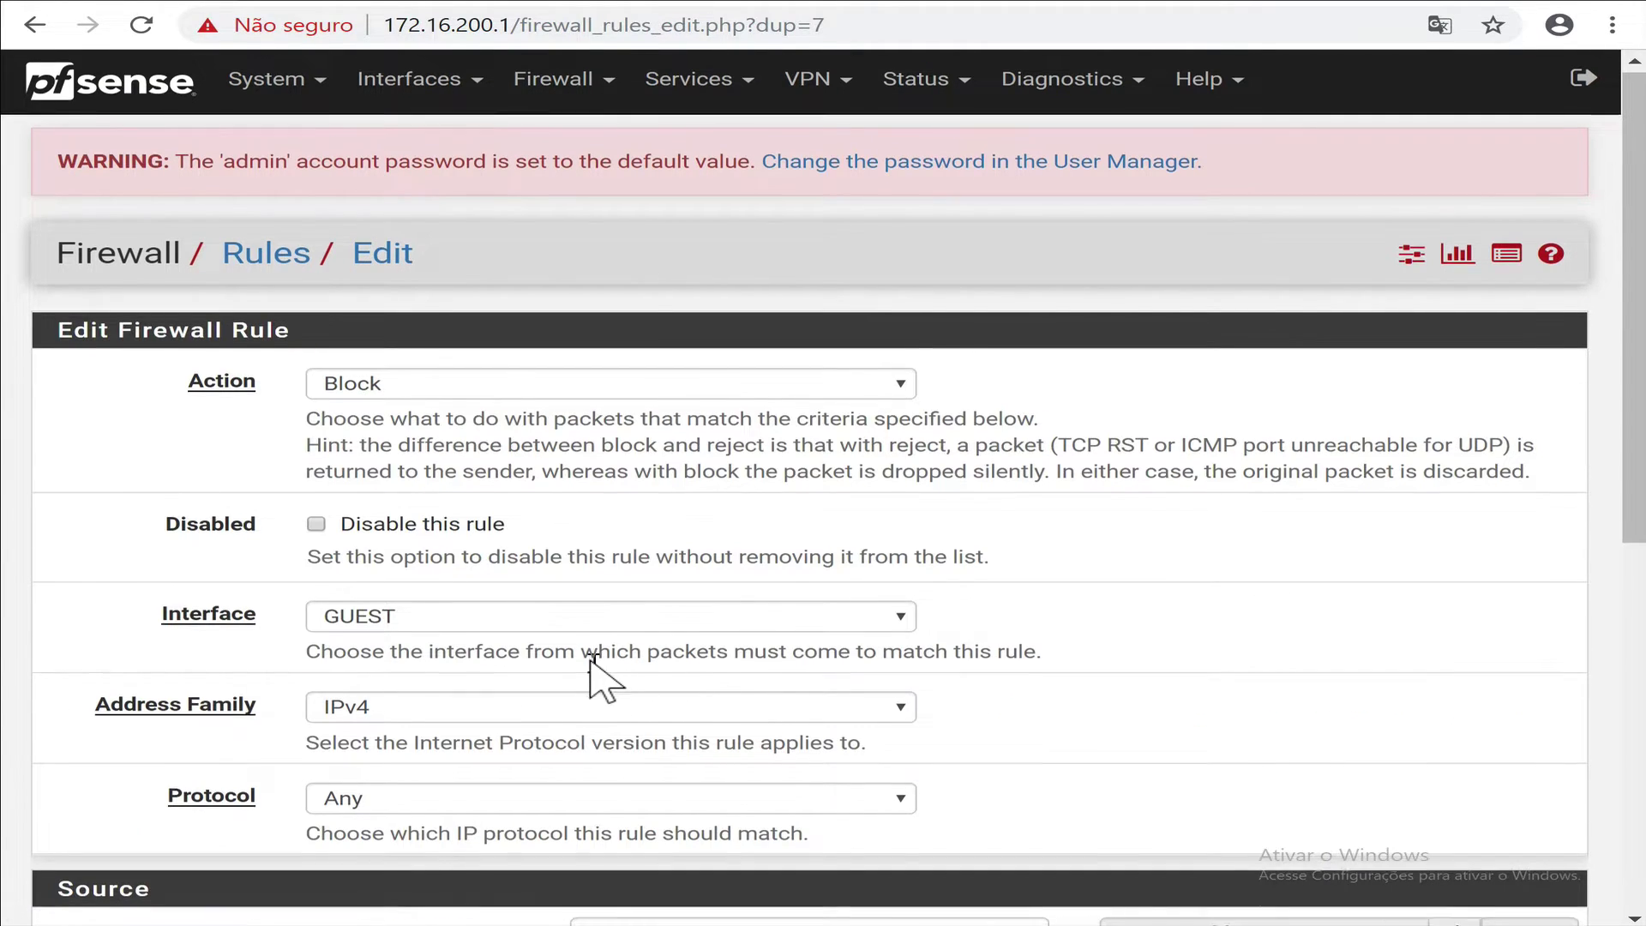
scroll(600, 677, down, 8)
click(724, 364)
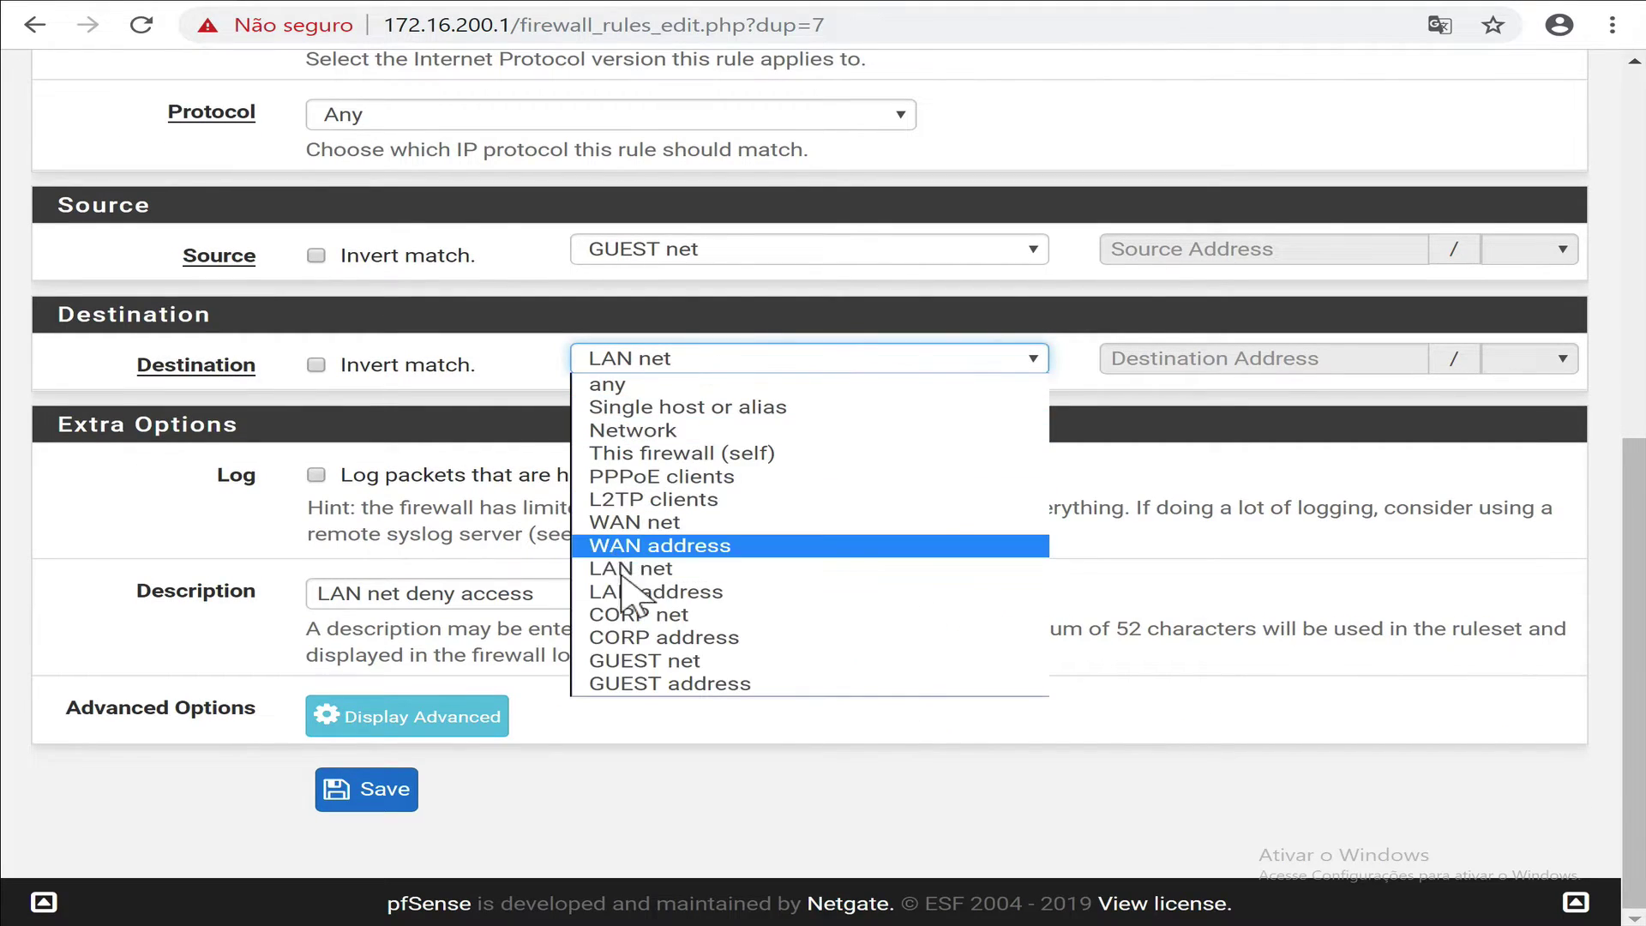
click(600, 607)
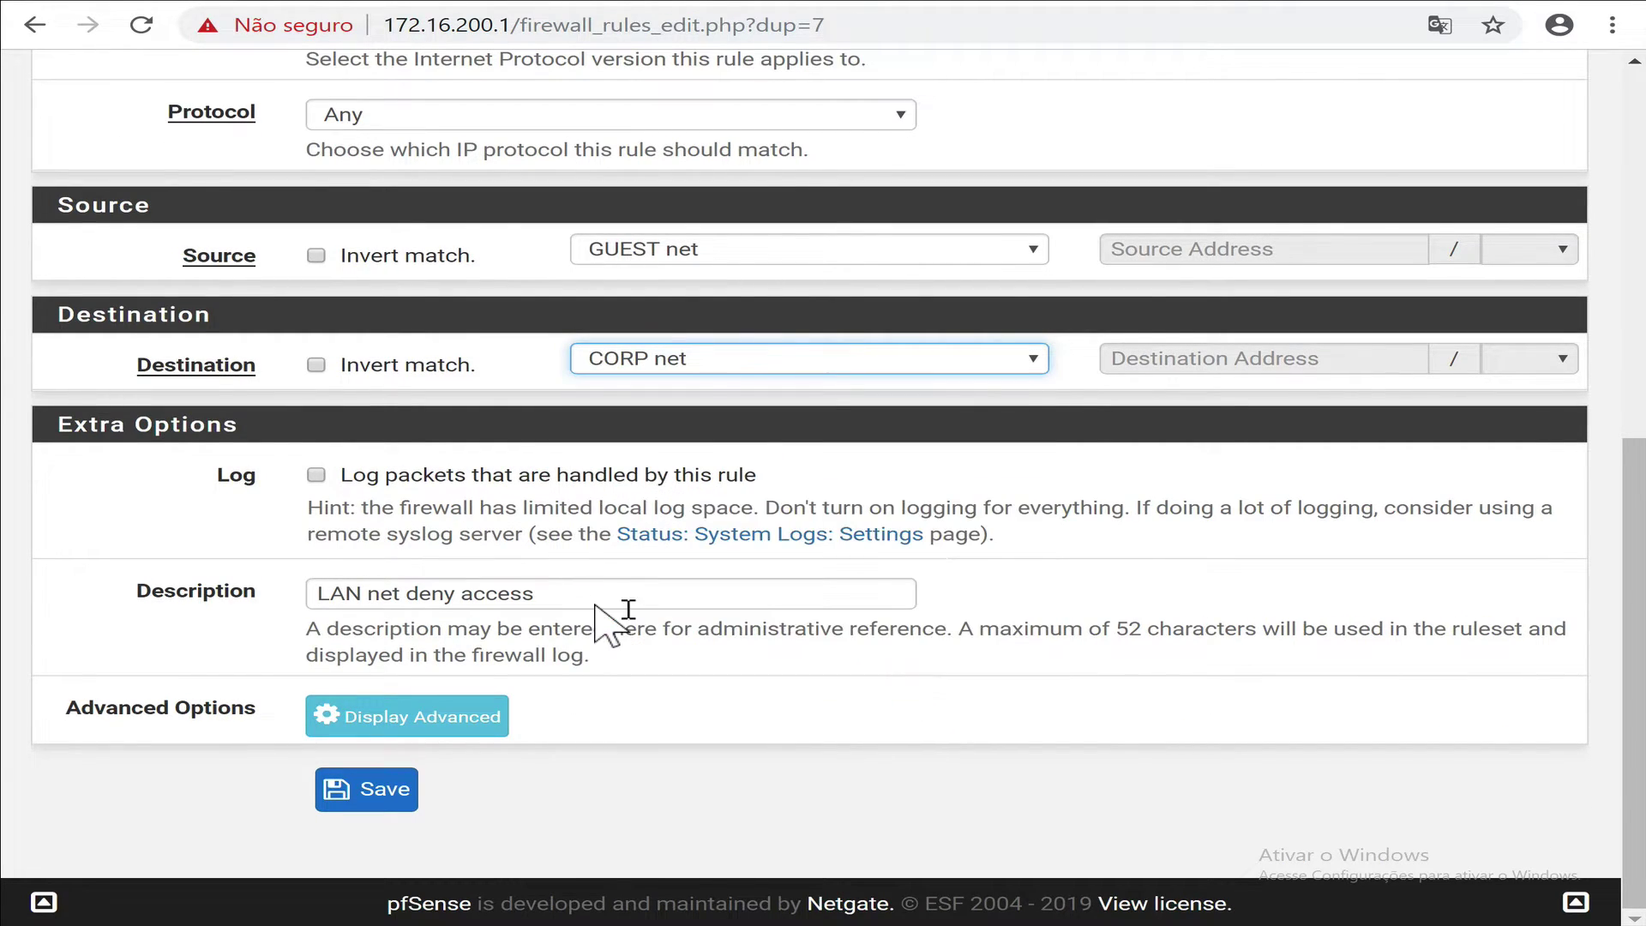
double_click(355, 593)
text(CORP)
click(359, 793)
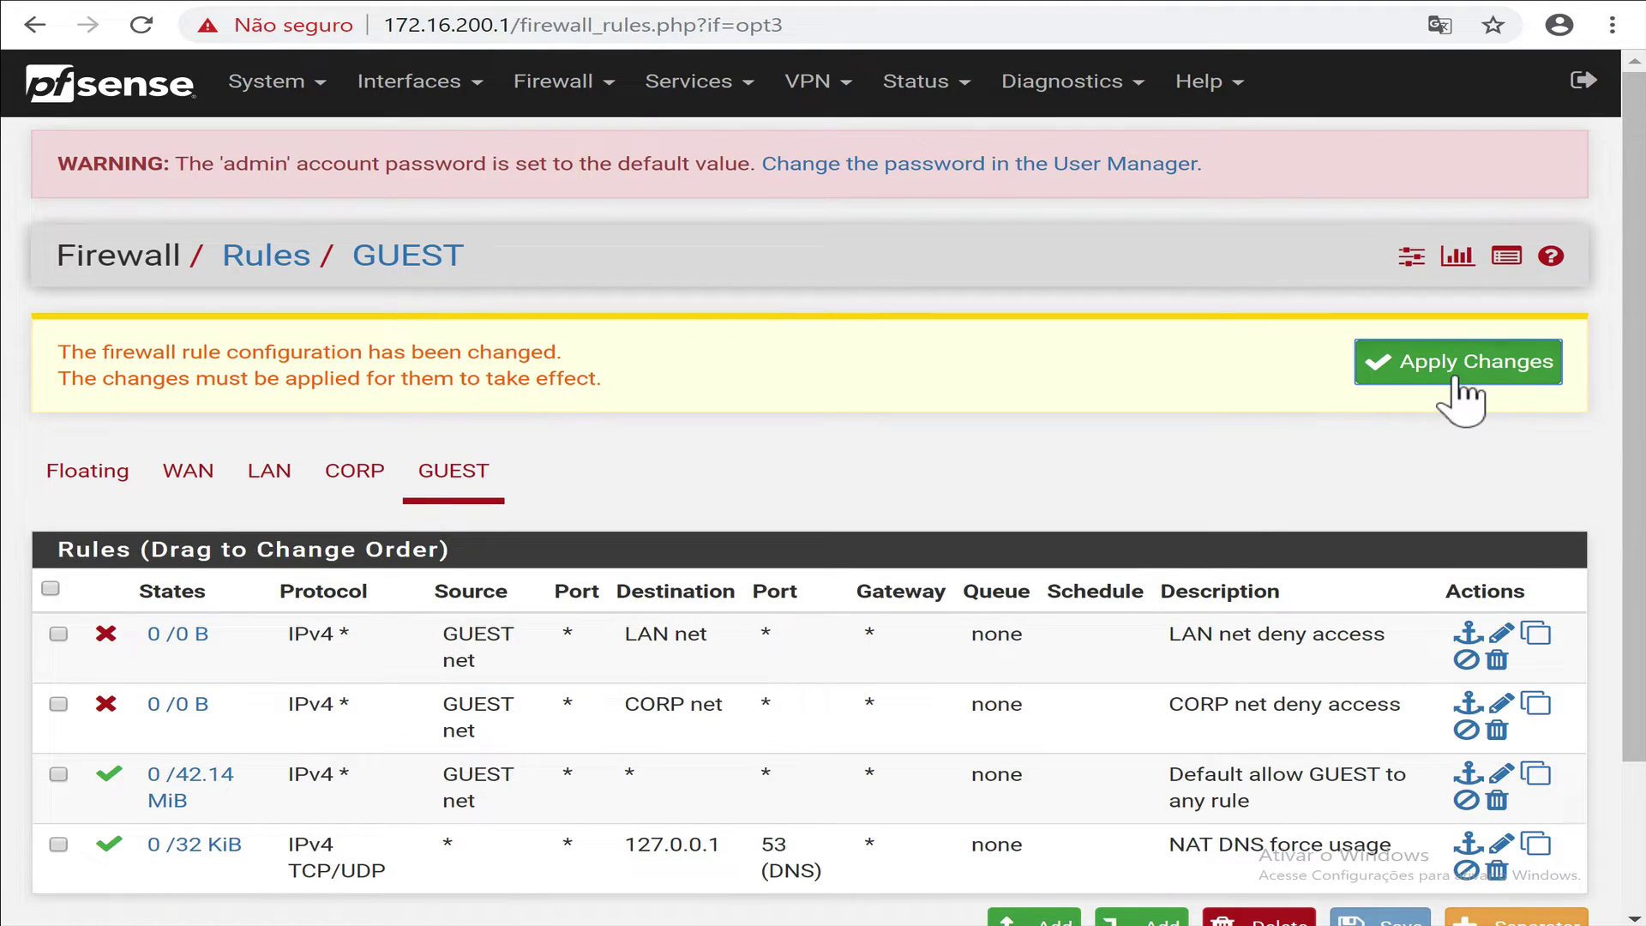
click(1457, 378)
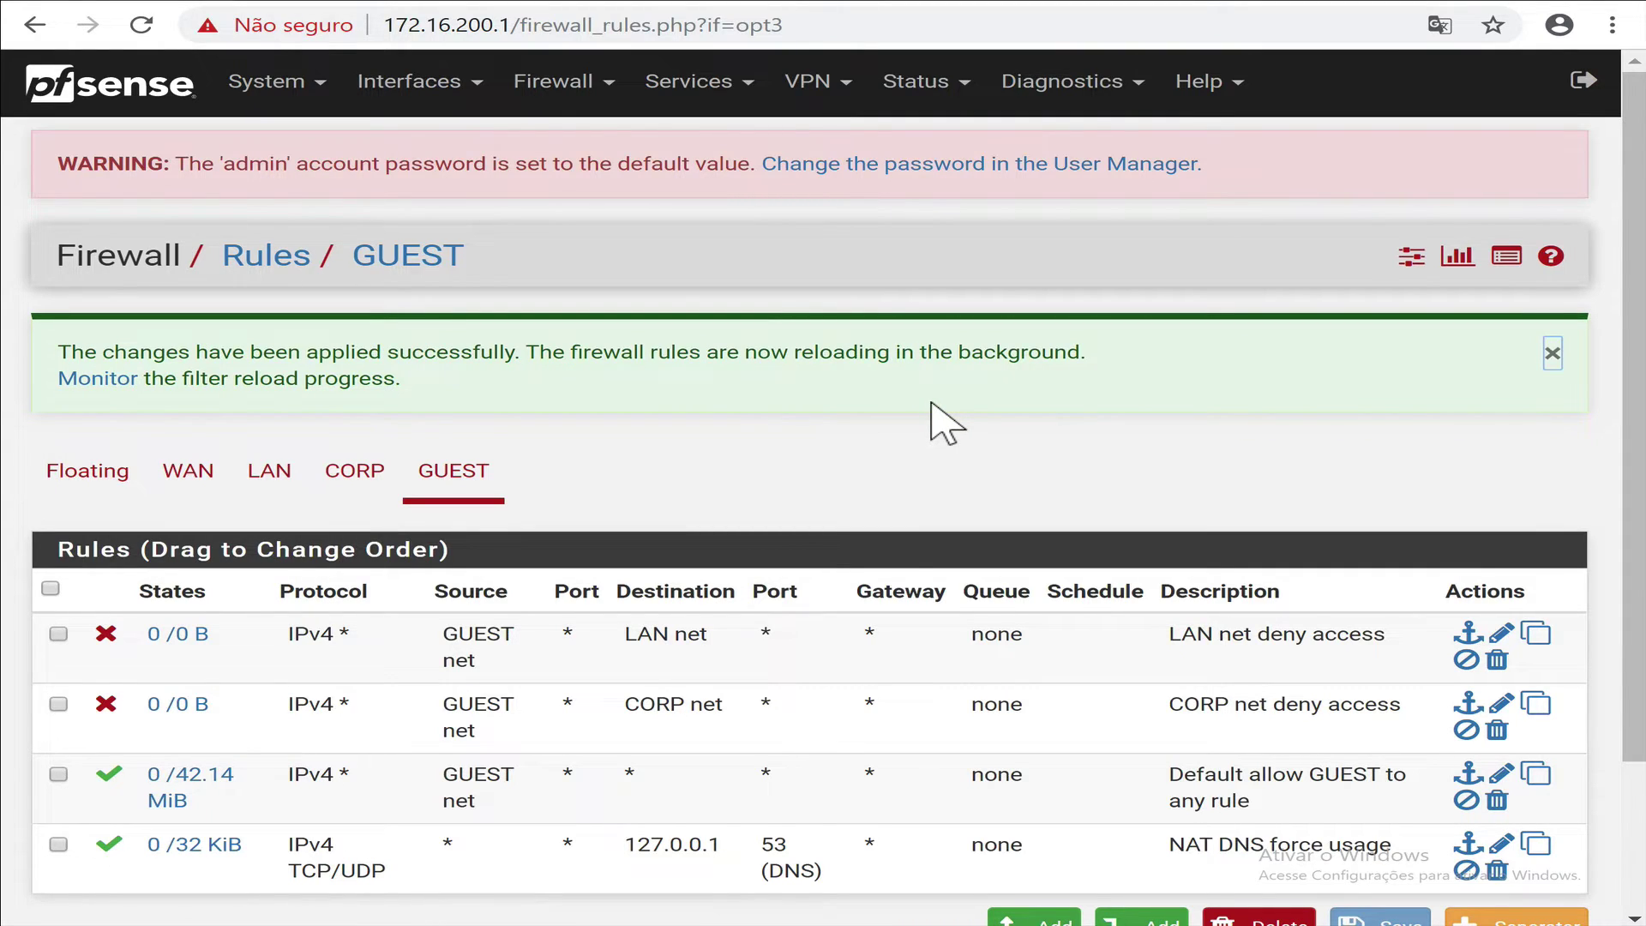
Check the CORP rule counters and NAT Port Forward DNS redirects, then open DNS Forwarder settings.
click(381, 472)
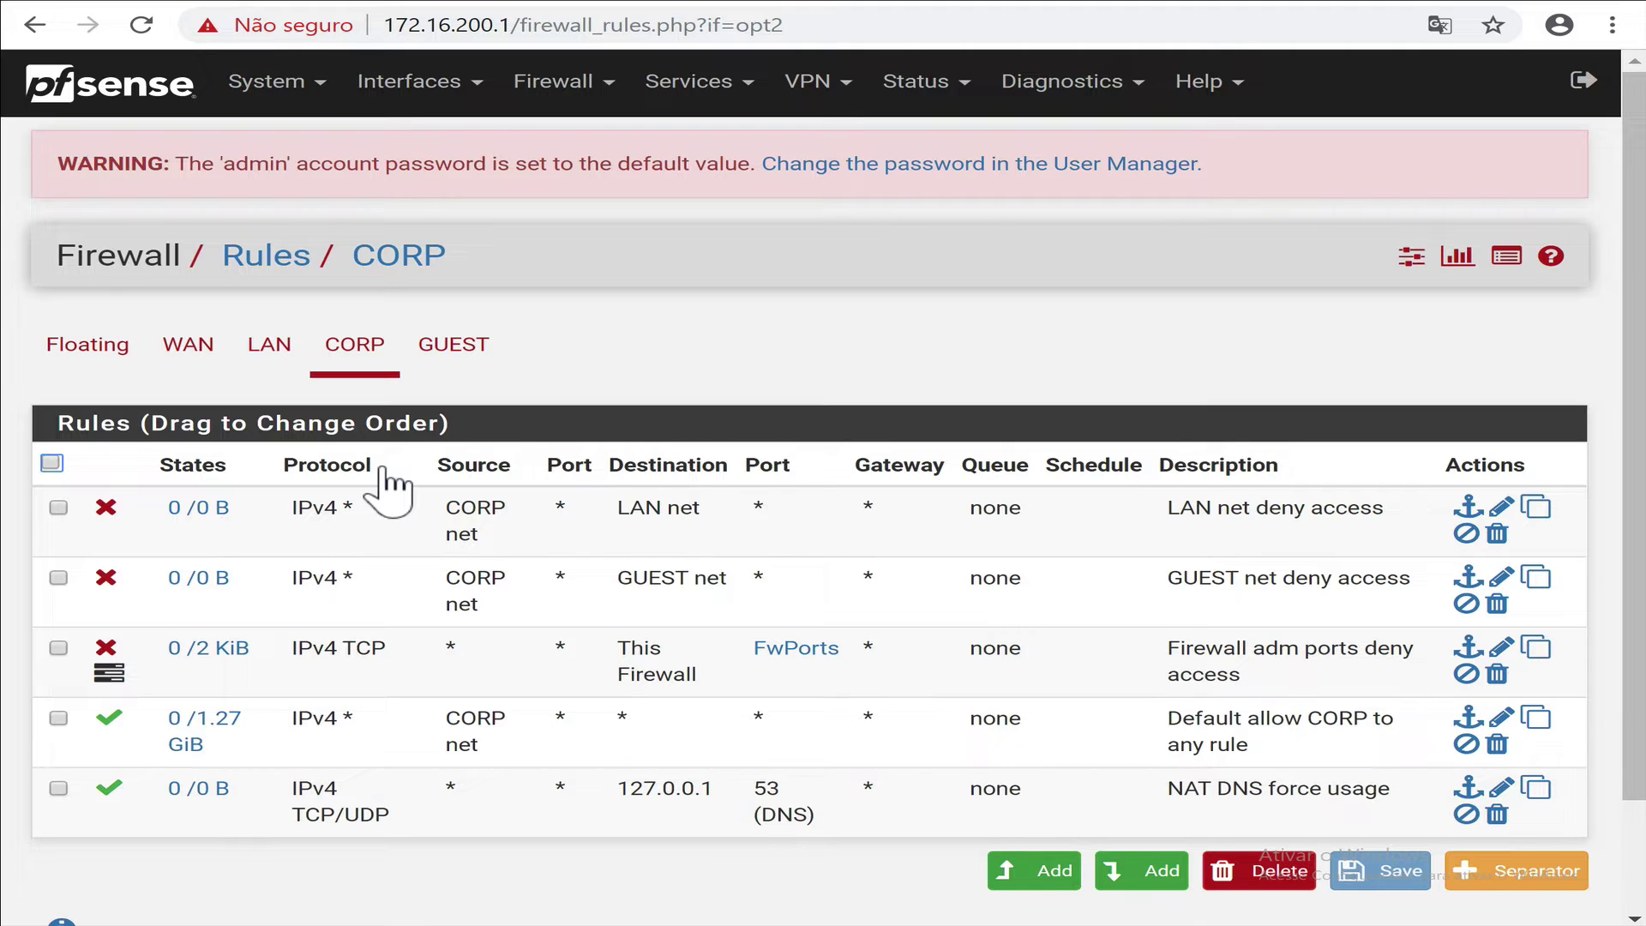
click(367, 353)
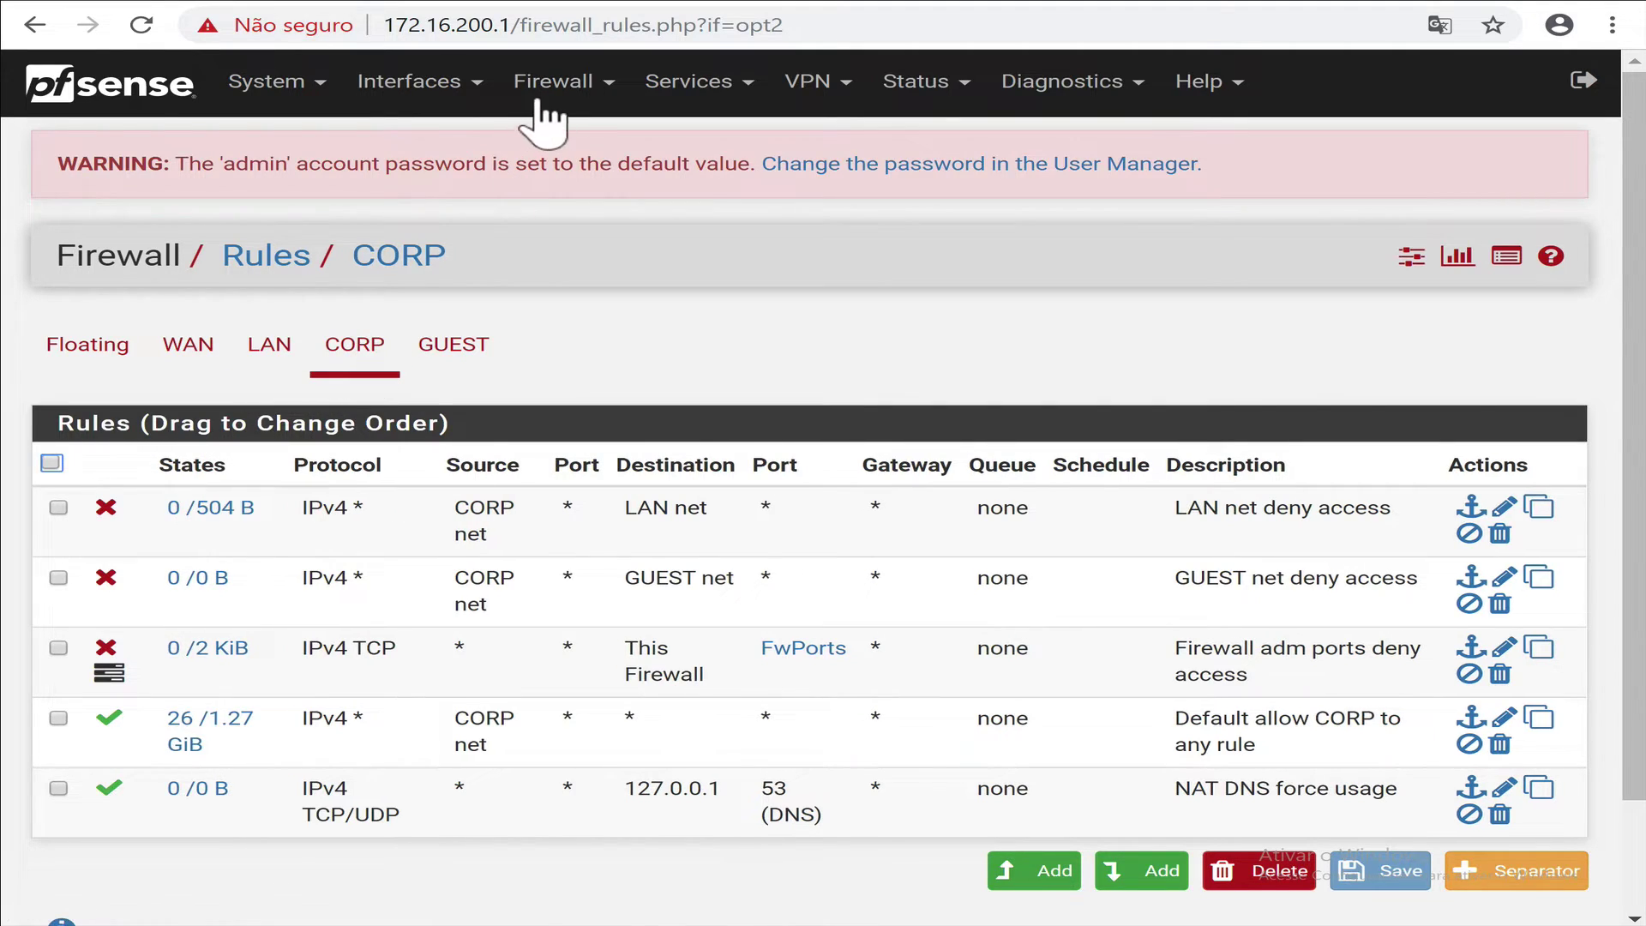
click(561, 85)
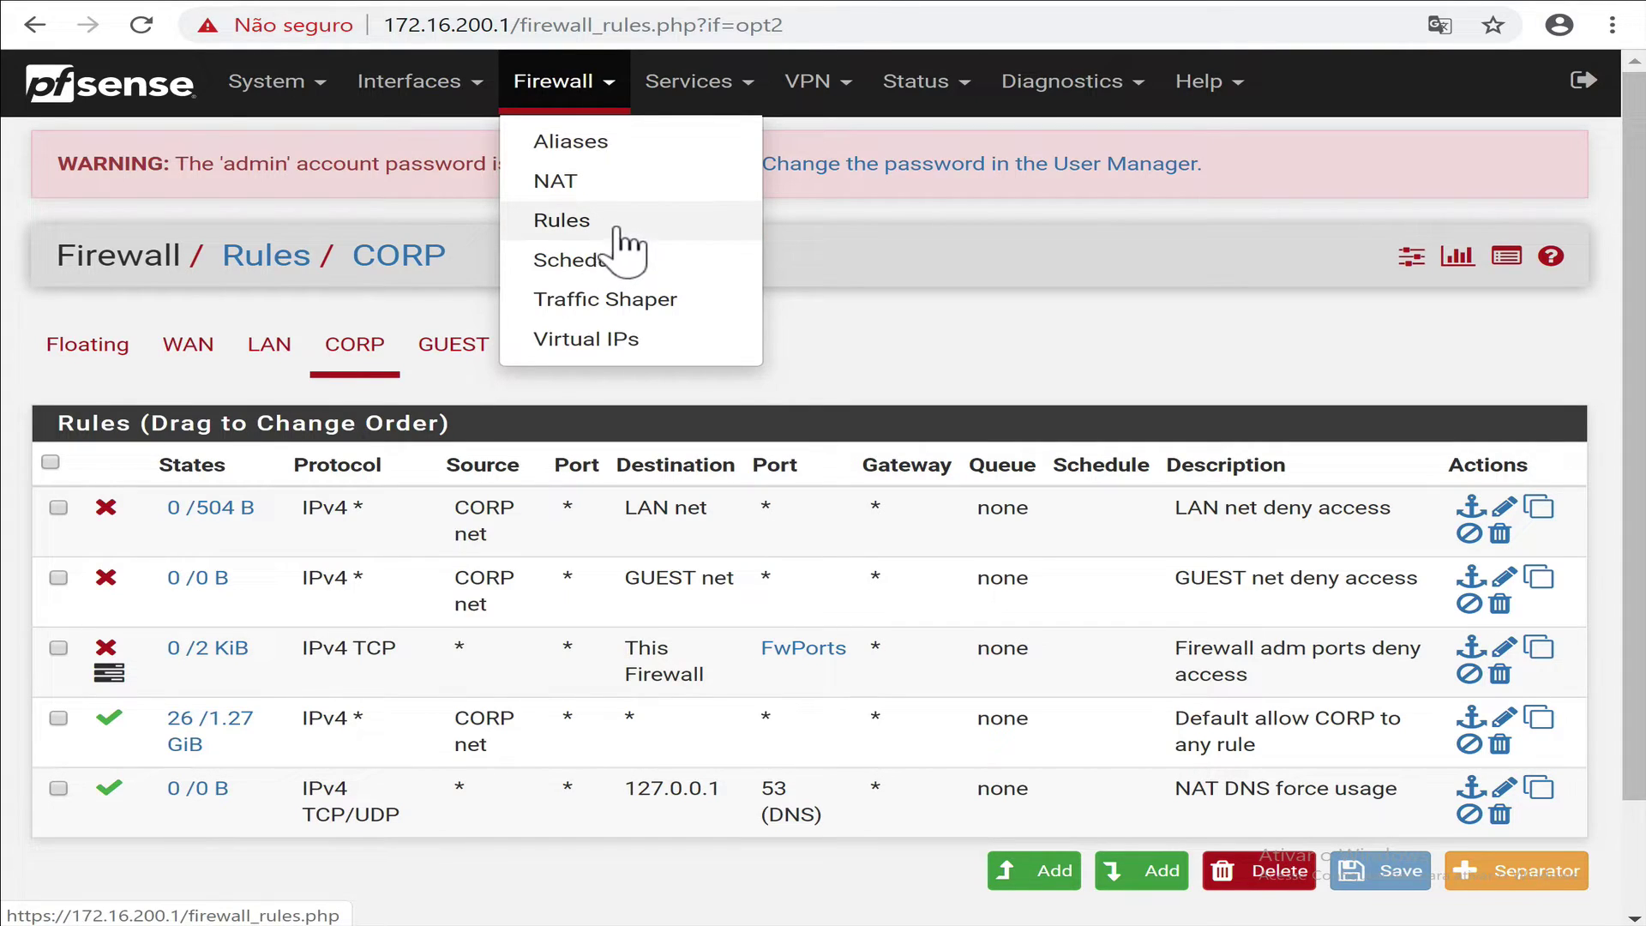
click(556, 181)
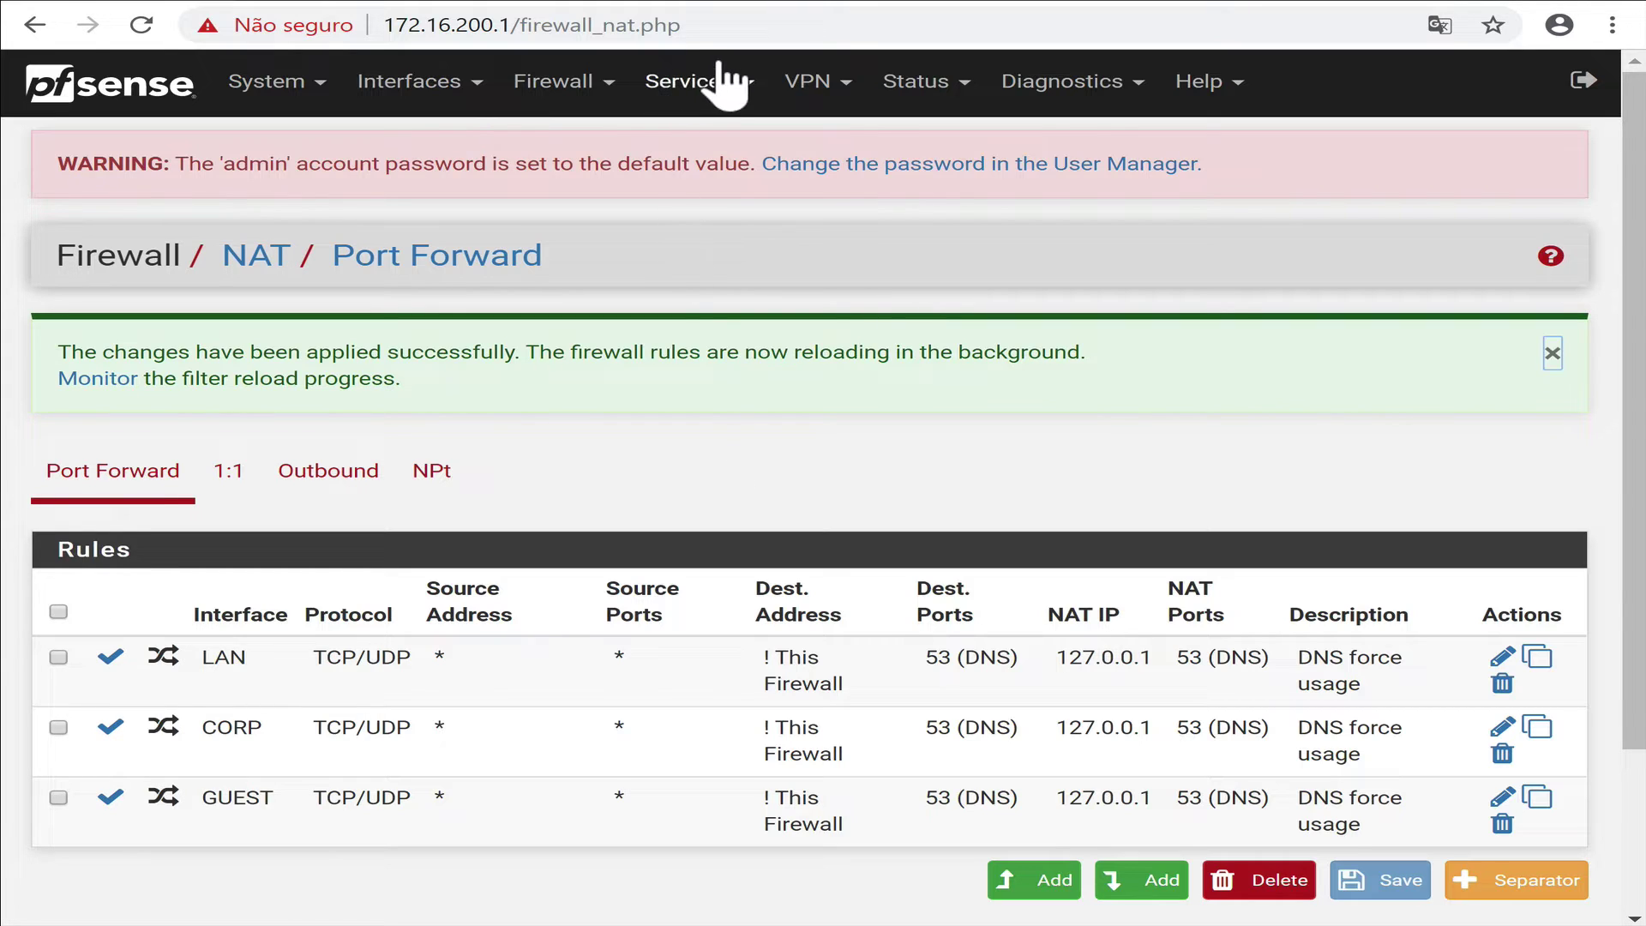
click(716, 85)
click(775, 388)
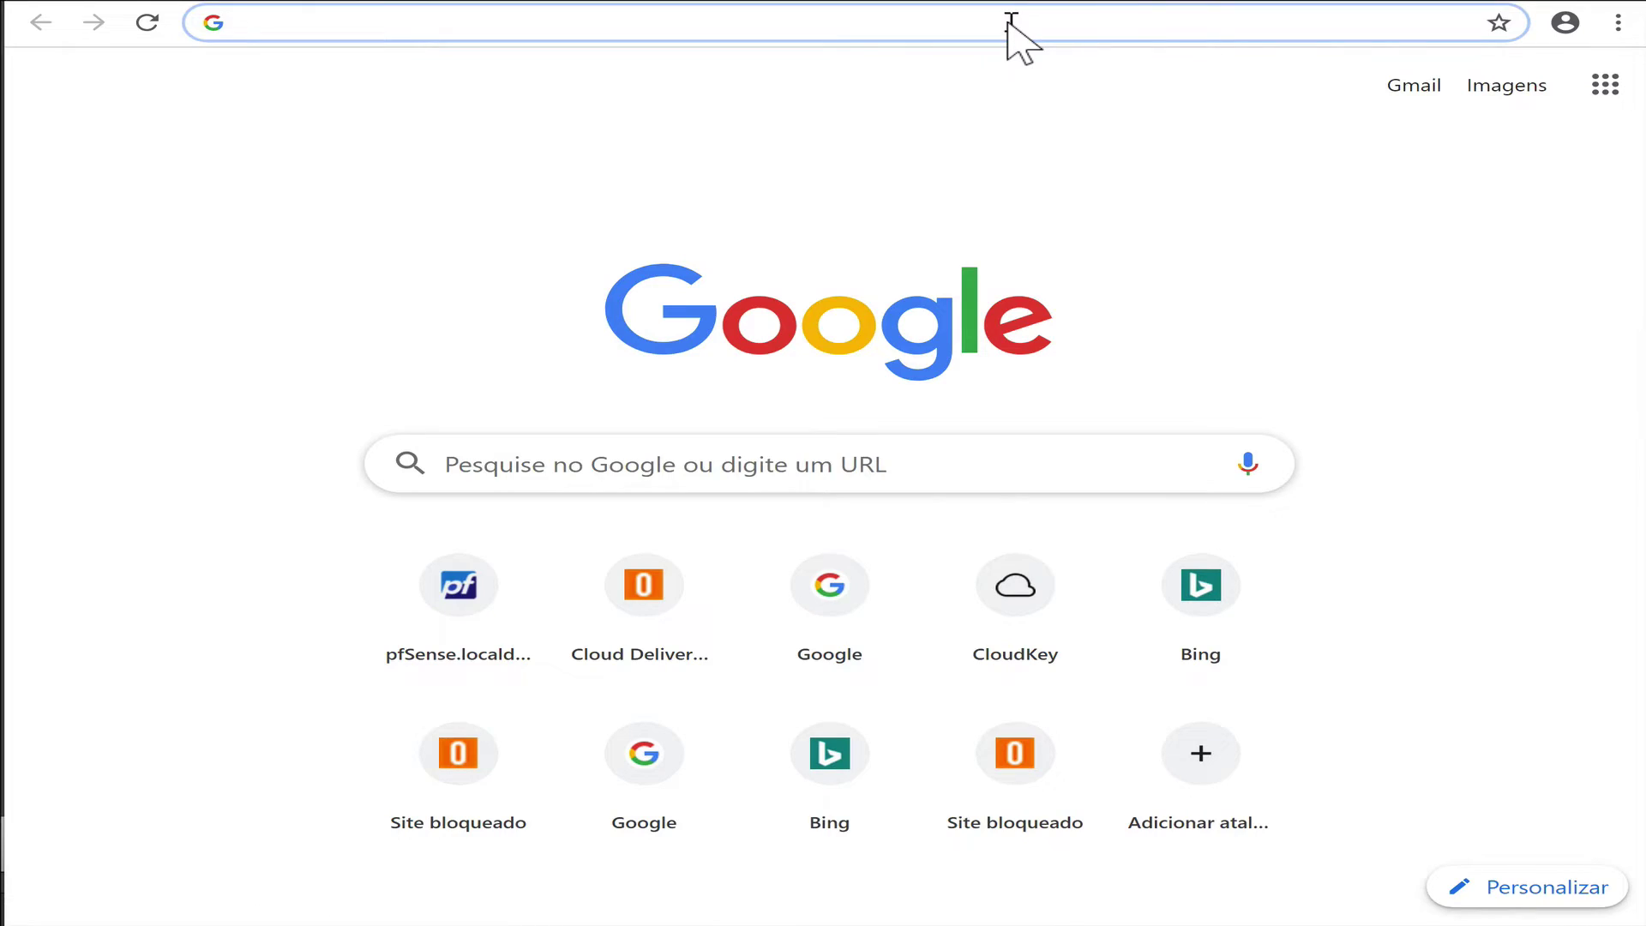
Search google.com.br for 'sexo' and switch to the Imagens results.
text(go)
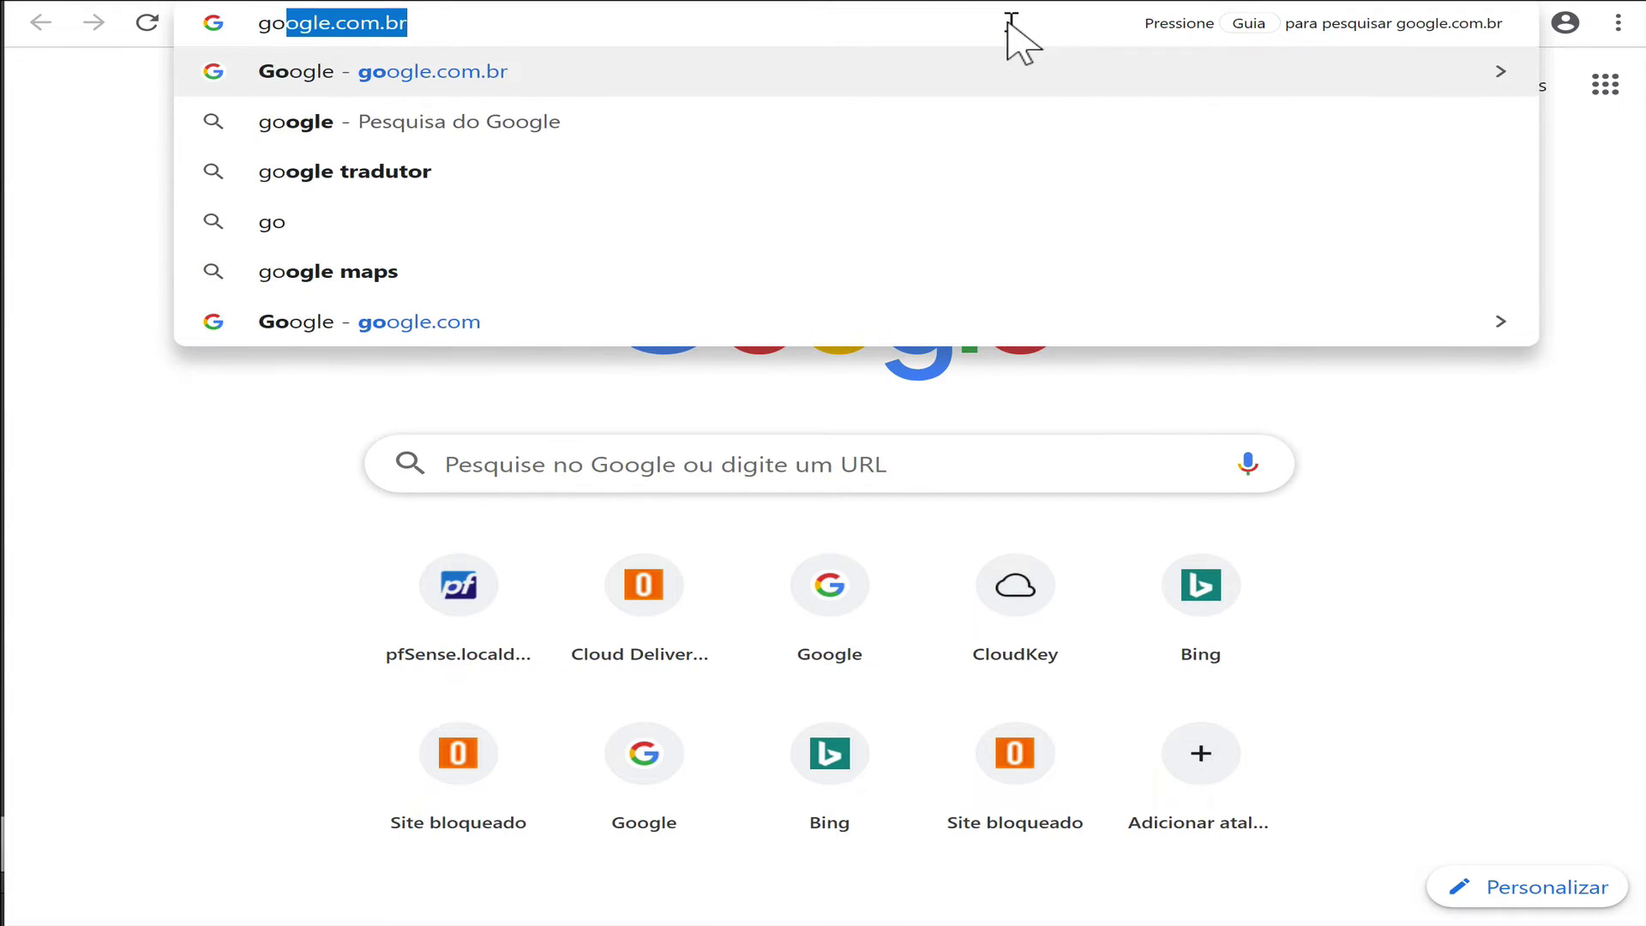
key(Return)
text(sexo)
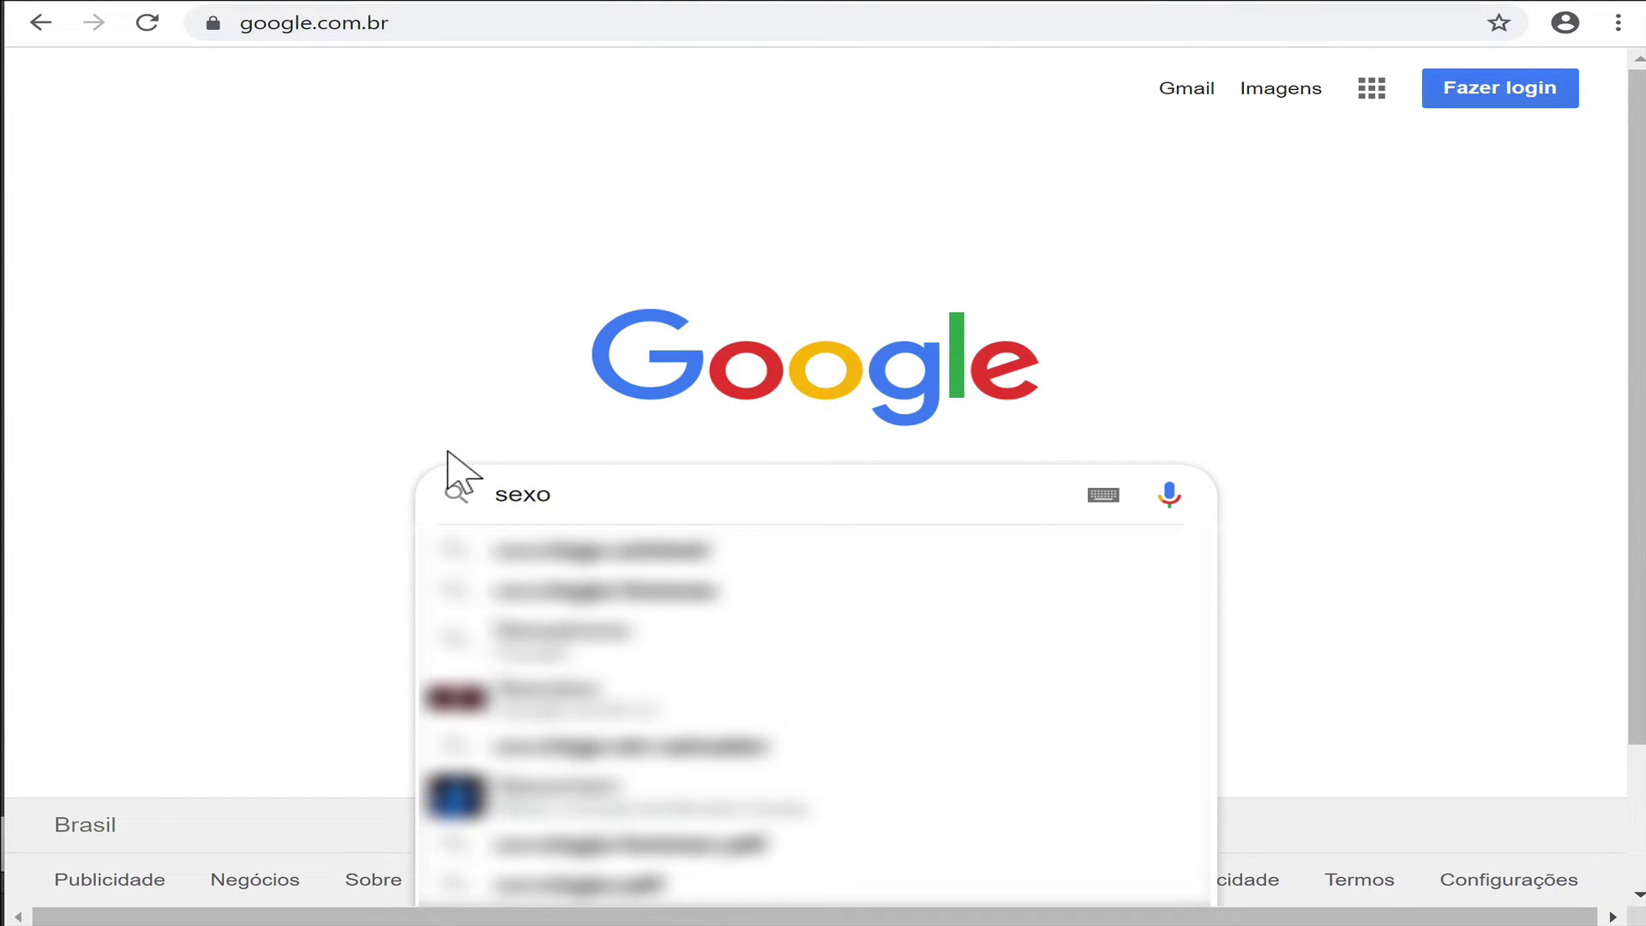
key(Return)
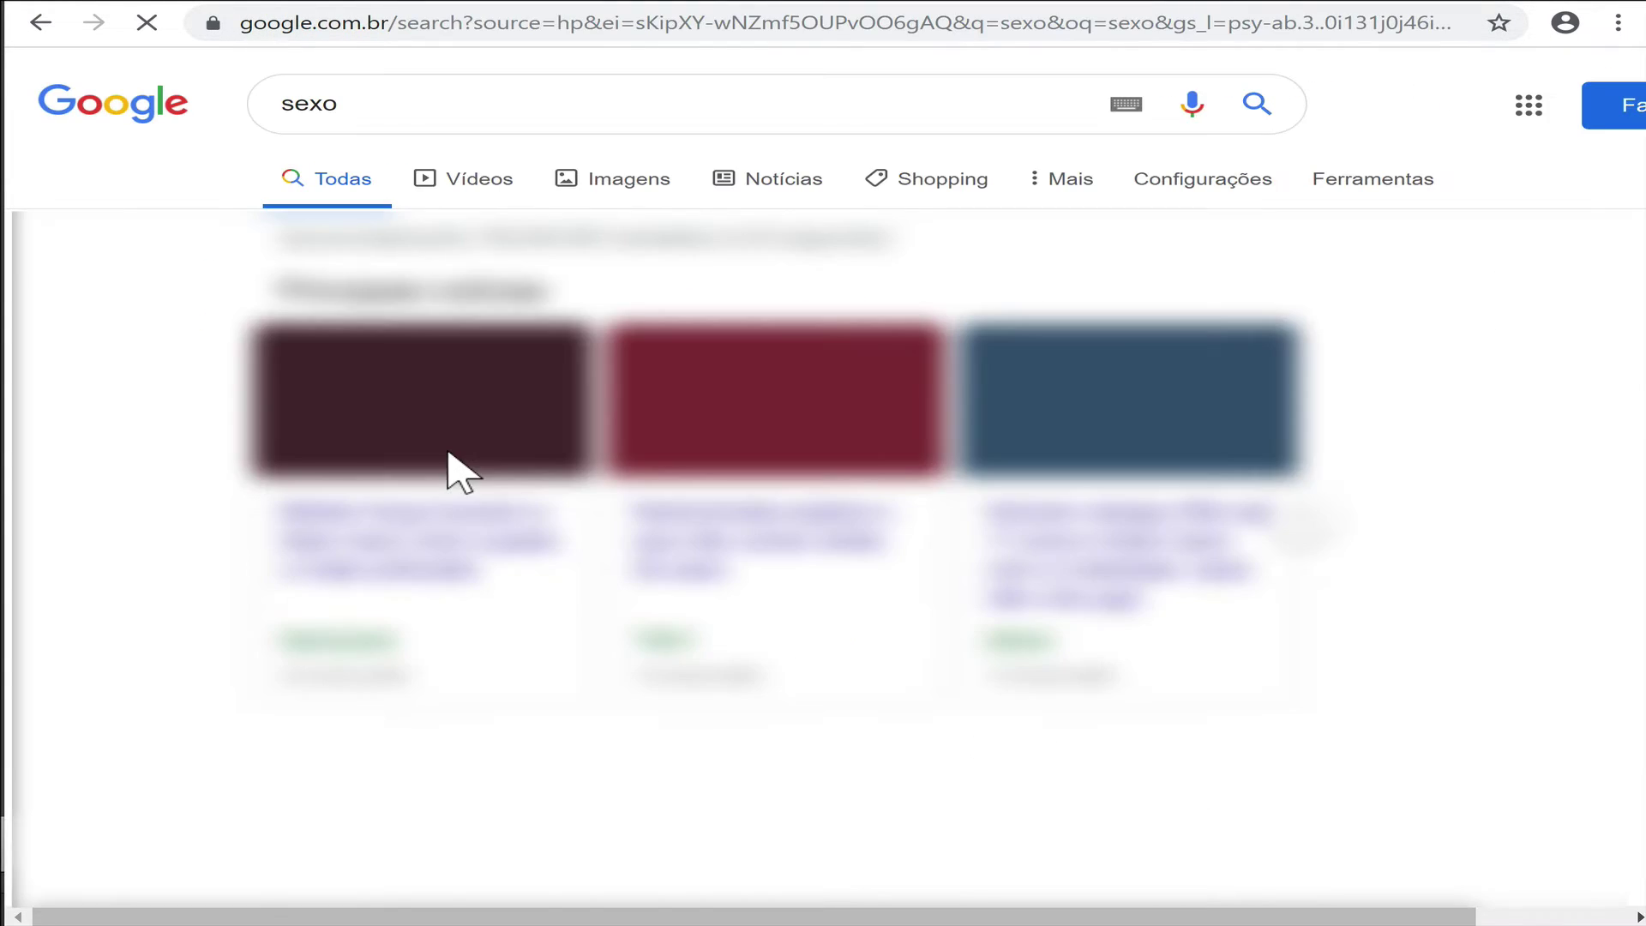
click(628, 197)
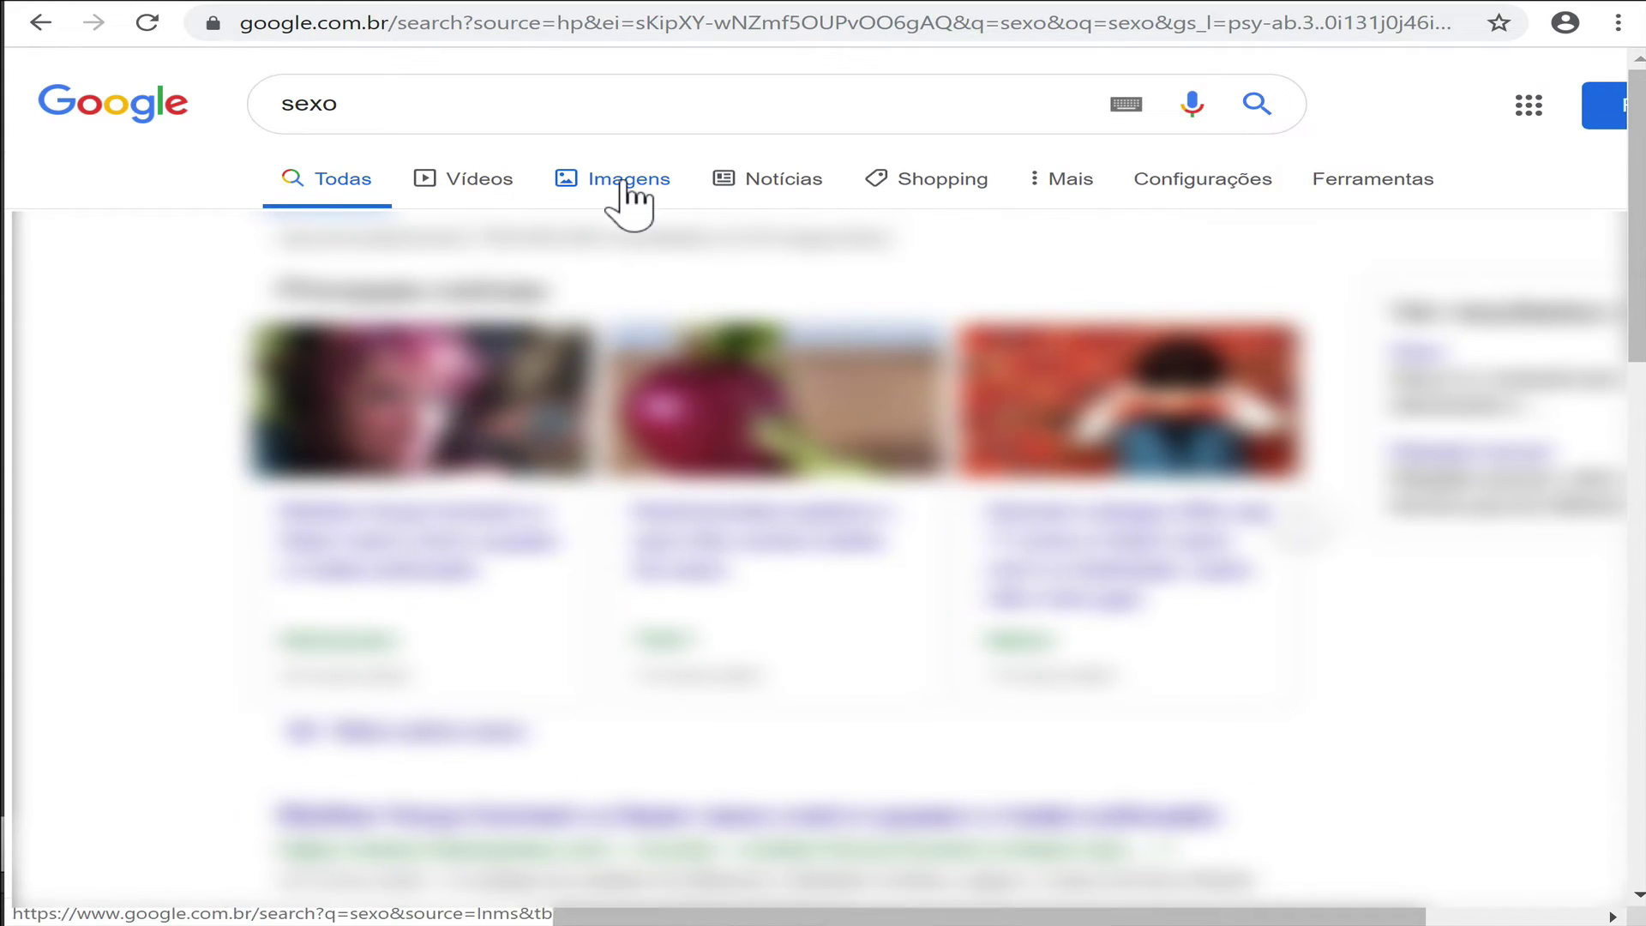